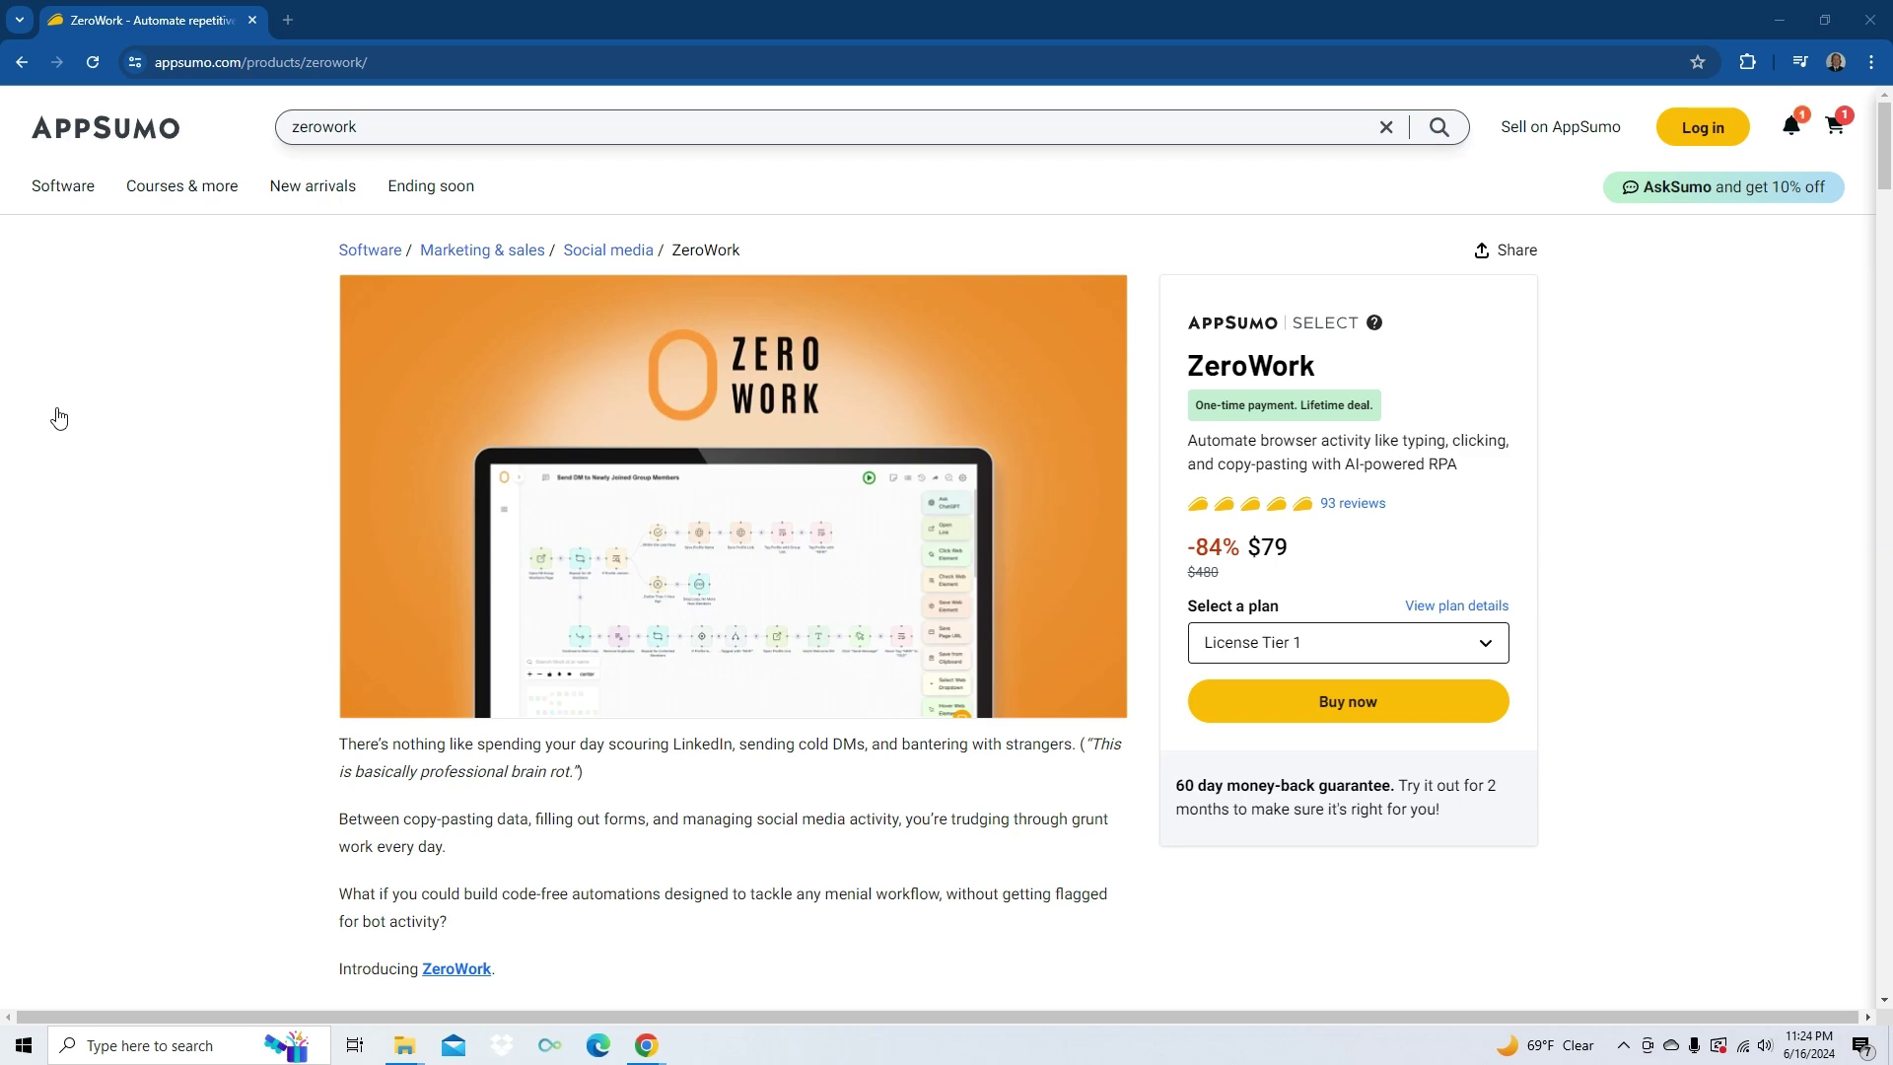
- Scroll the ZeroWork deal page down to the TL;DR and At-a-glance sections
{"action": "scroll", "coordinate": [174, 431], "scroll_direction": "down", "scroll_amount": 5}
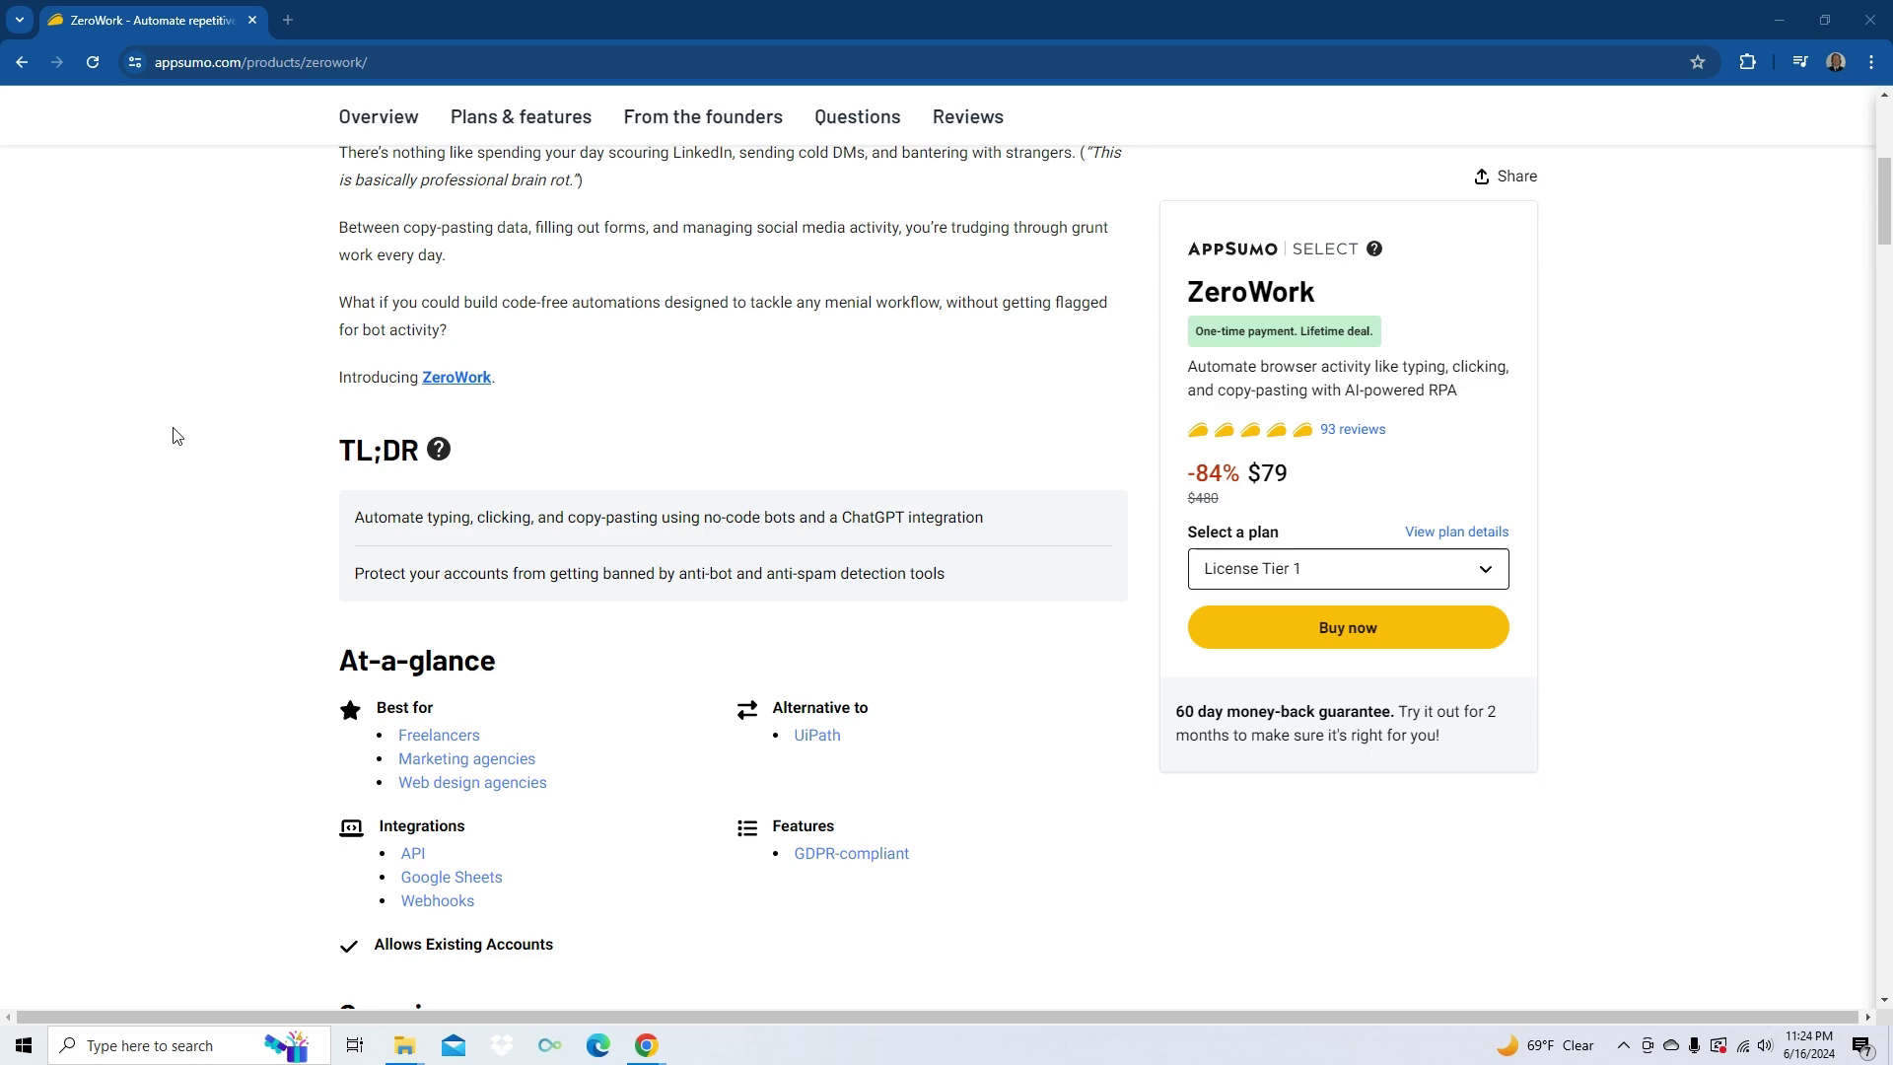
- Scroll past the Overview video and feature sections to the Plans & features list
{"action": "scroll", "coordinate": [176, 434], "scroll_direction": "down", "scroll_amount": 8}
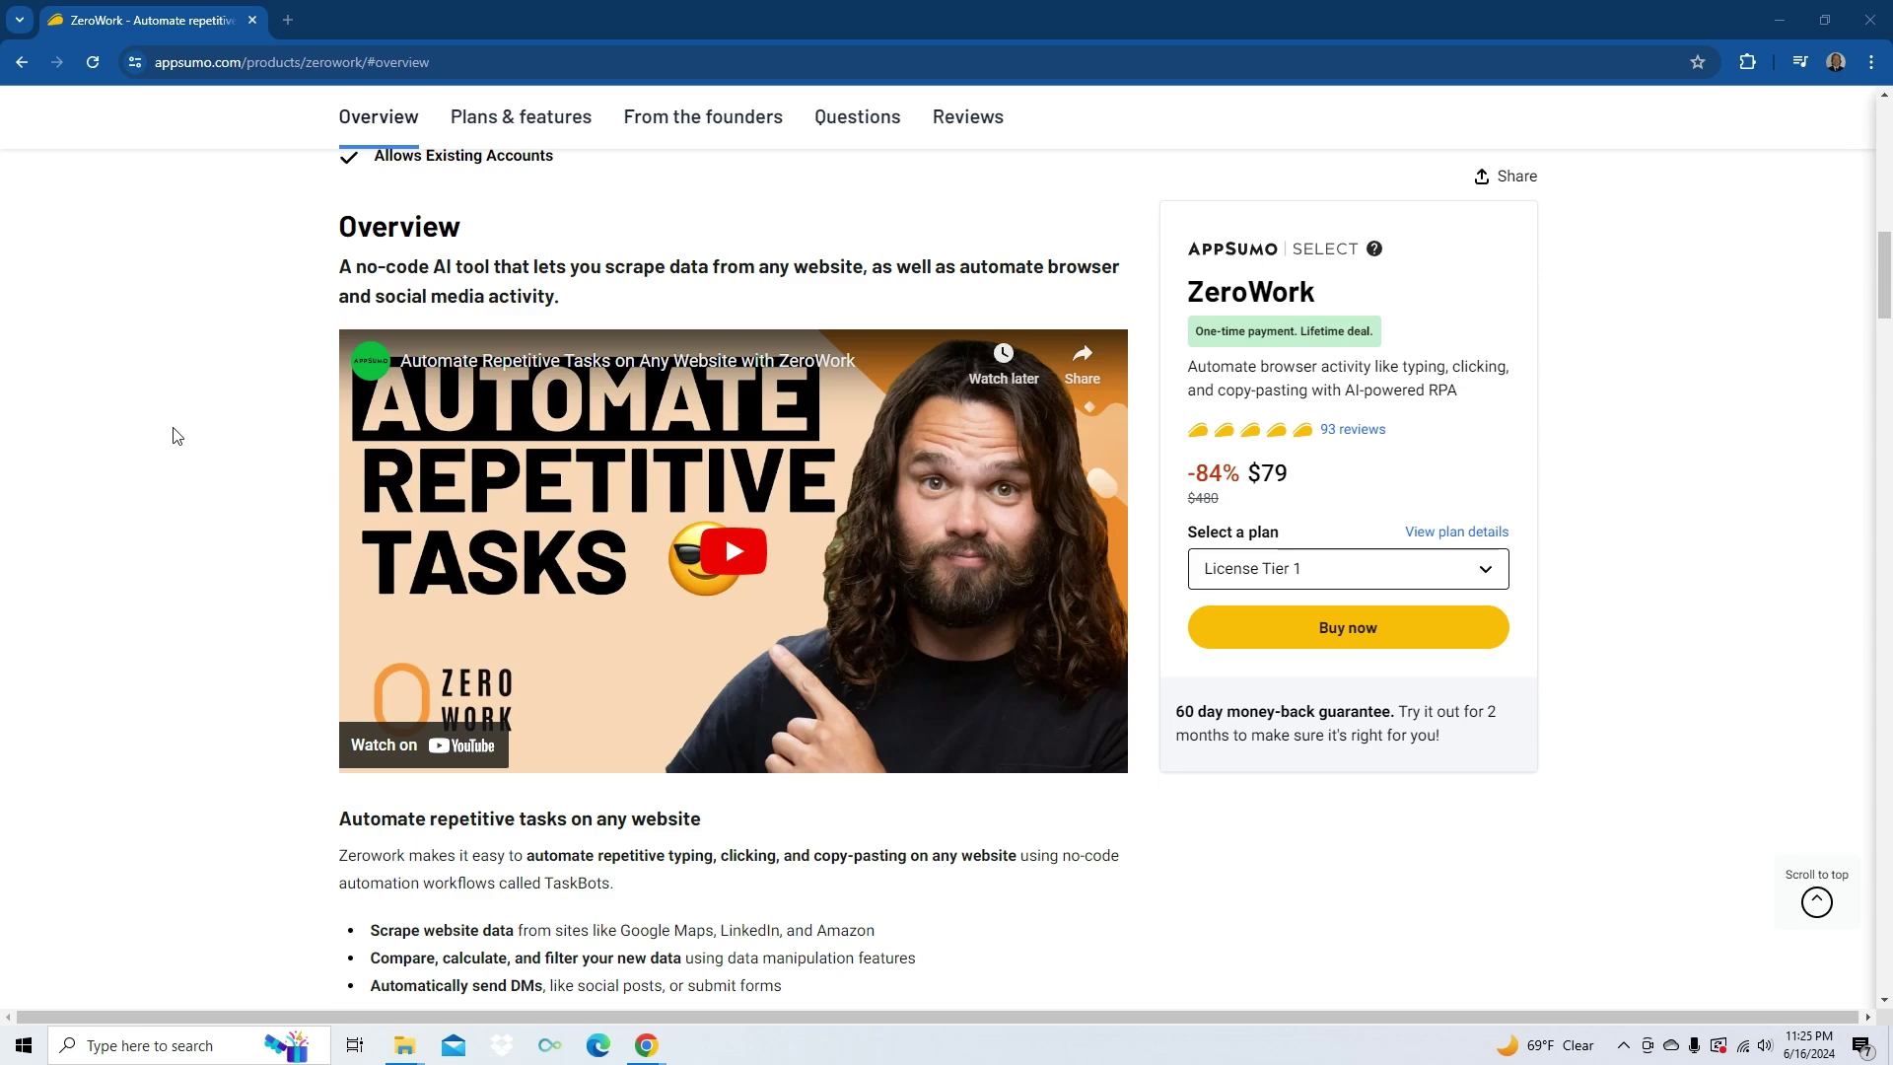
{"action": "scroll", "coordinate": [174, 435], "scroll_direction": "down", "scroll_amount": 2}
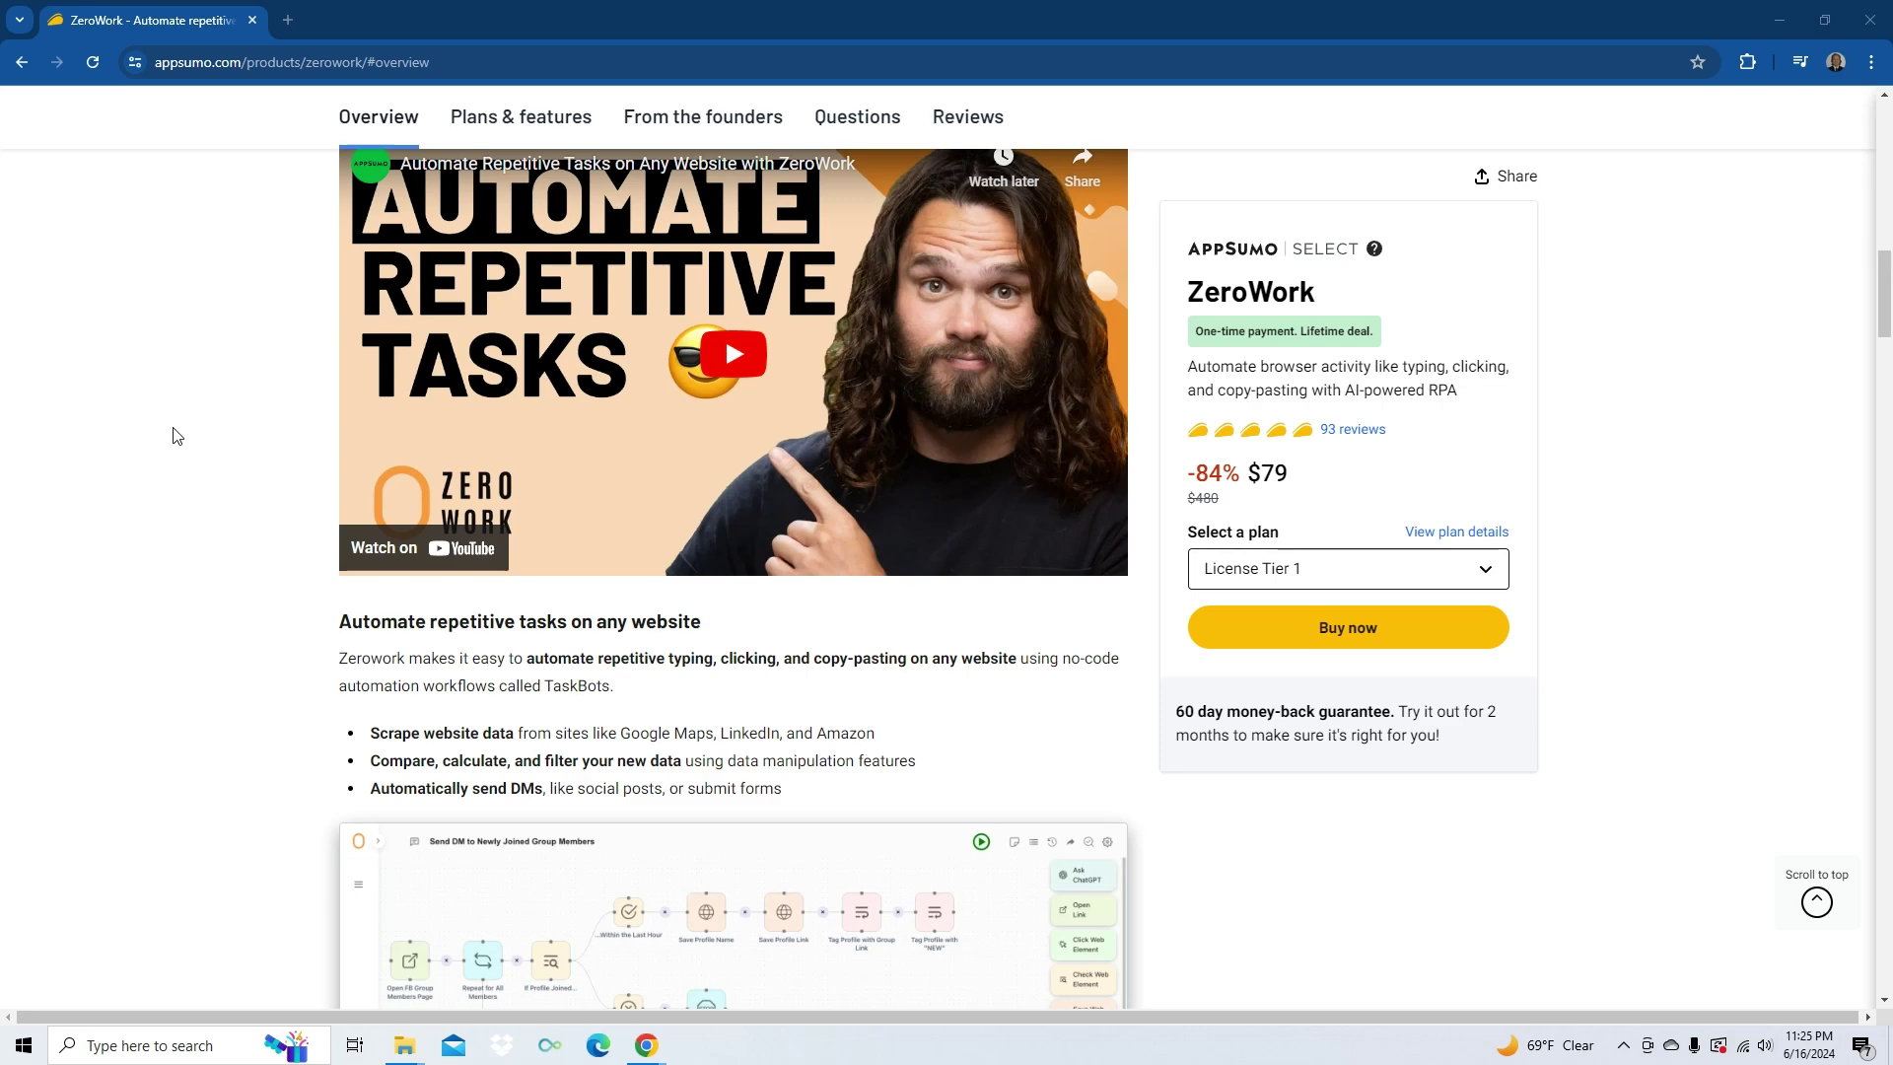
{"action": "scroll", "coordinate": [175, 434], "scroll_direction": "down", "scroll_amount": 10}
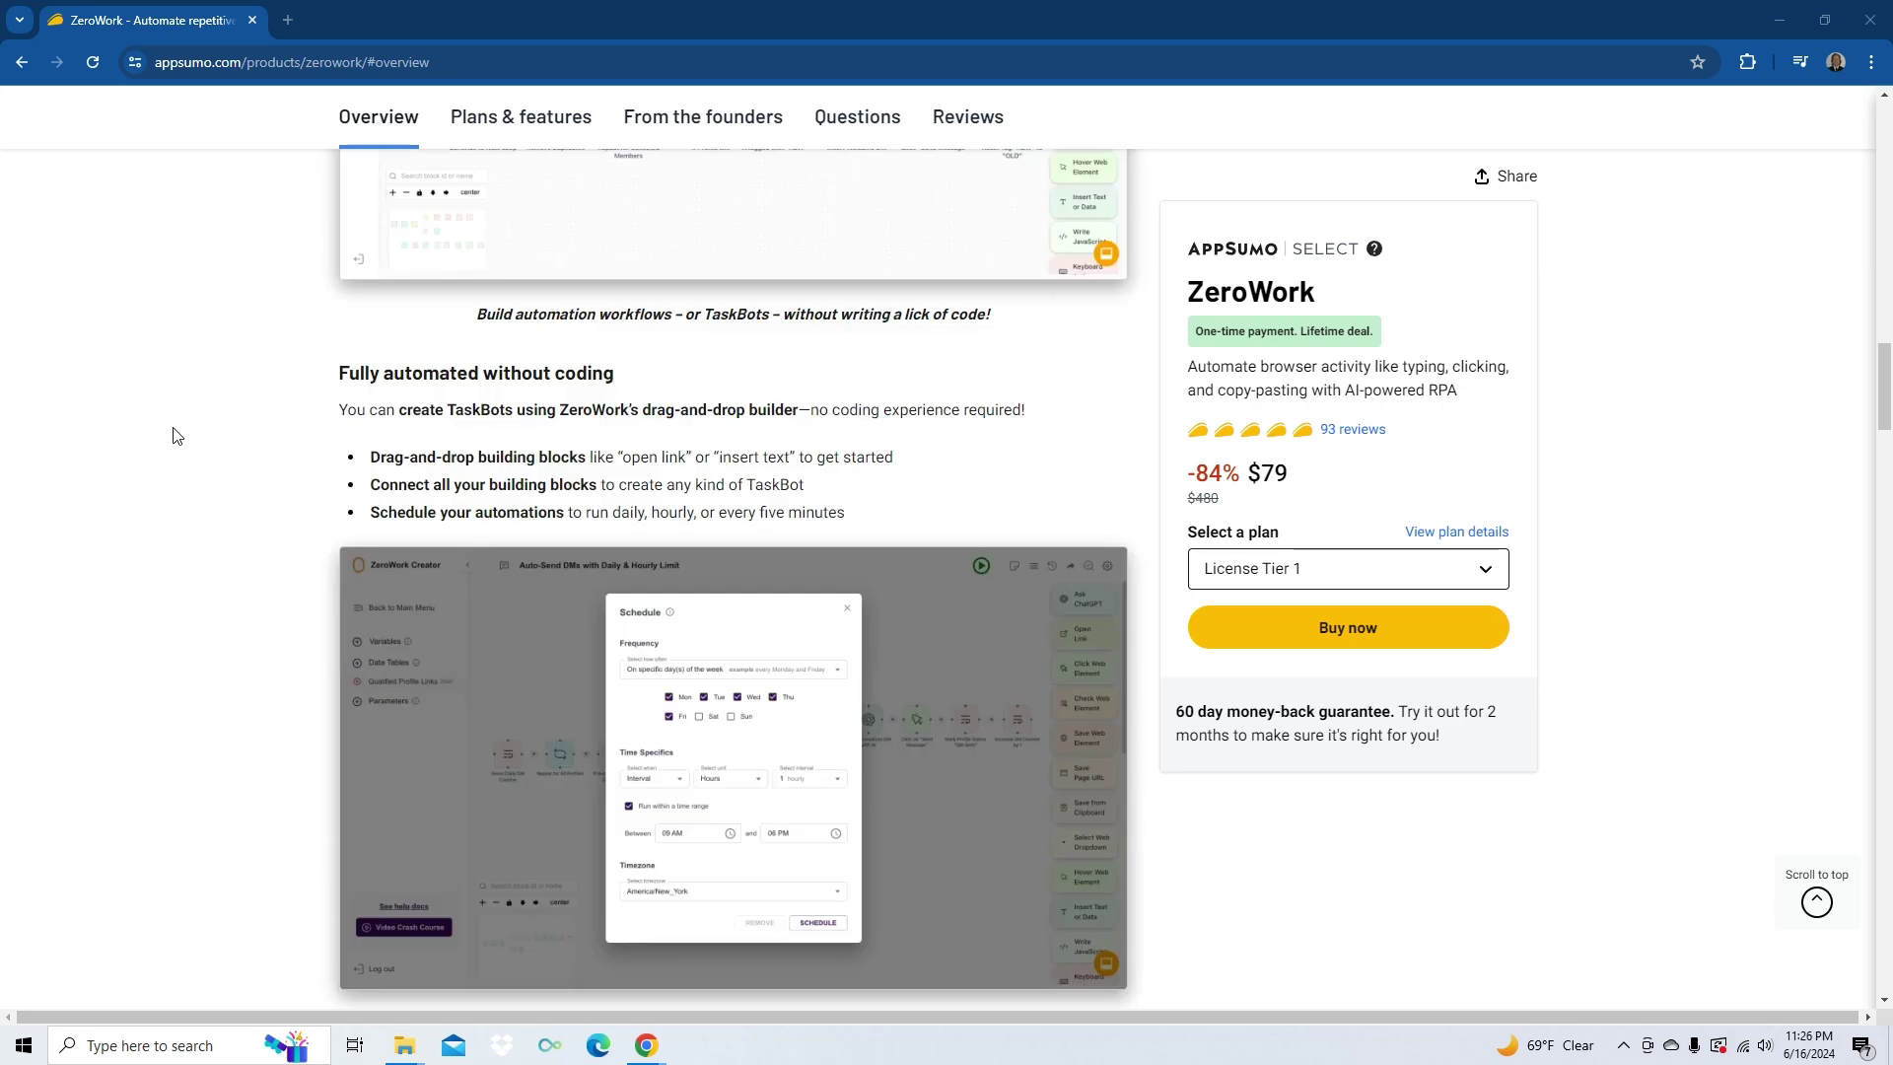
{"action": "scroll", "coordinate": [176, 435], "scroll_direction": "down", "scroll_amount": 7}
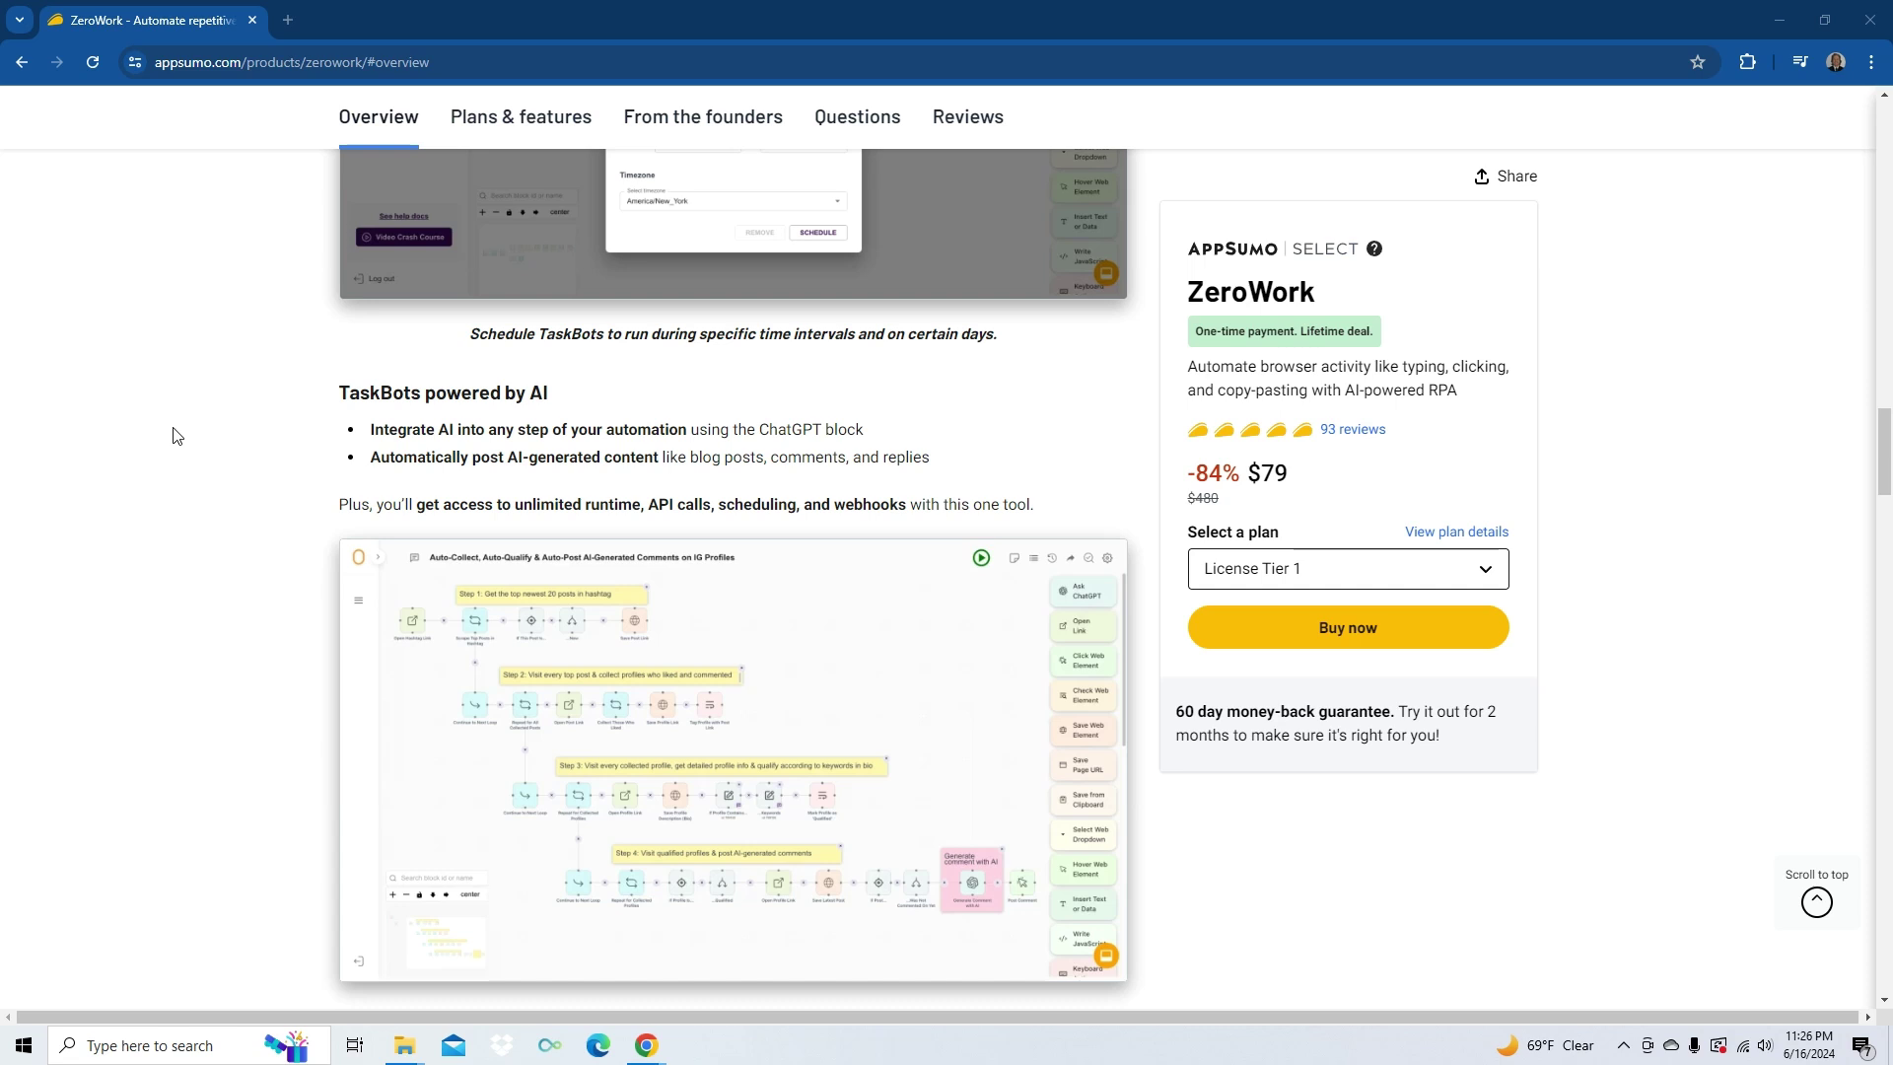
{"action": "scroll", "coordinate": [173, 434], "scroll_direction": "down", "scroll_amount": 8}
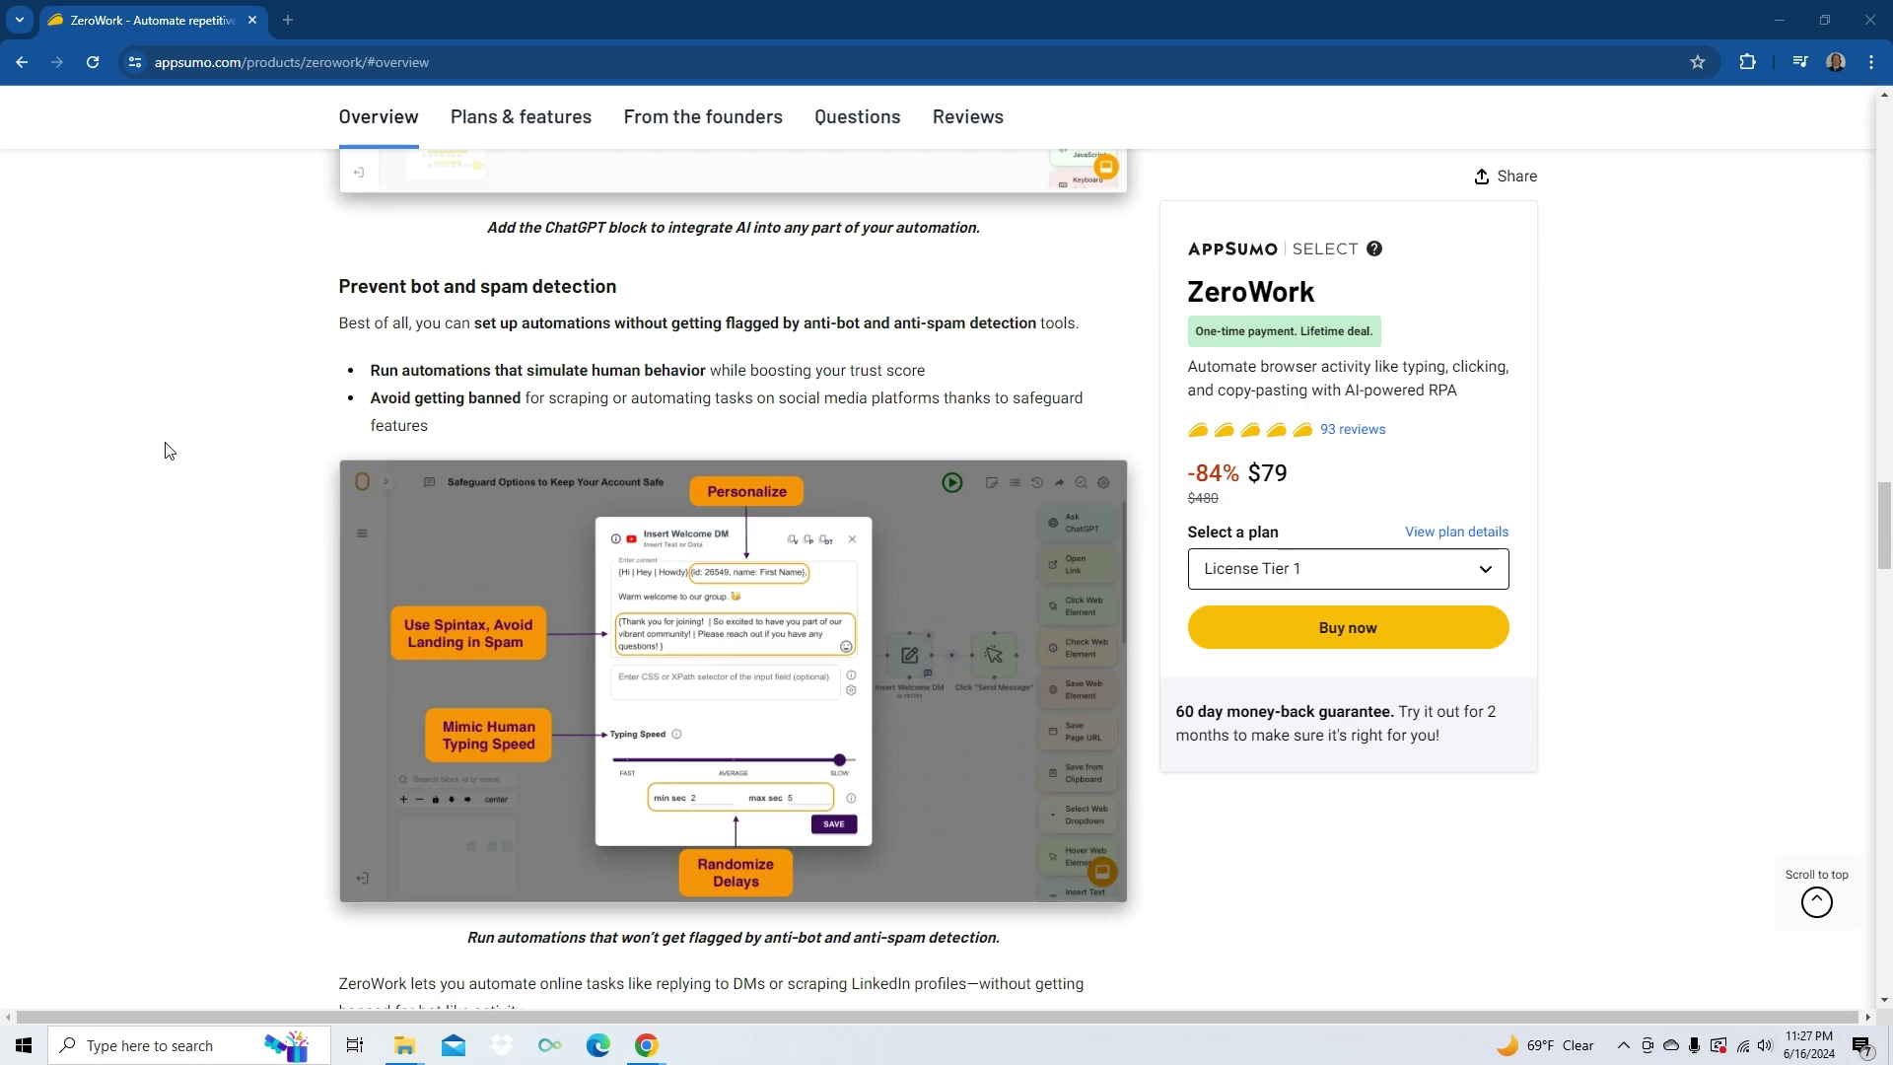
- Scroll below the feature list to the License Tier 1 and Tier 2 price cards
{"action": "scroll", "coordinate": [187, 523], "scroll_direction": "down", "scroll_amount": 10}
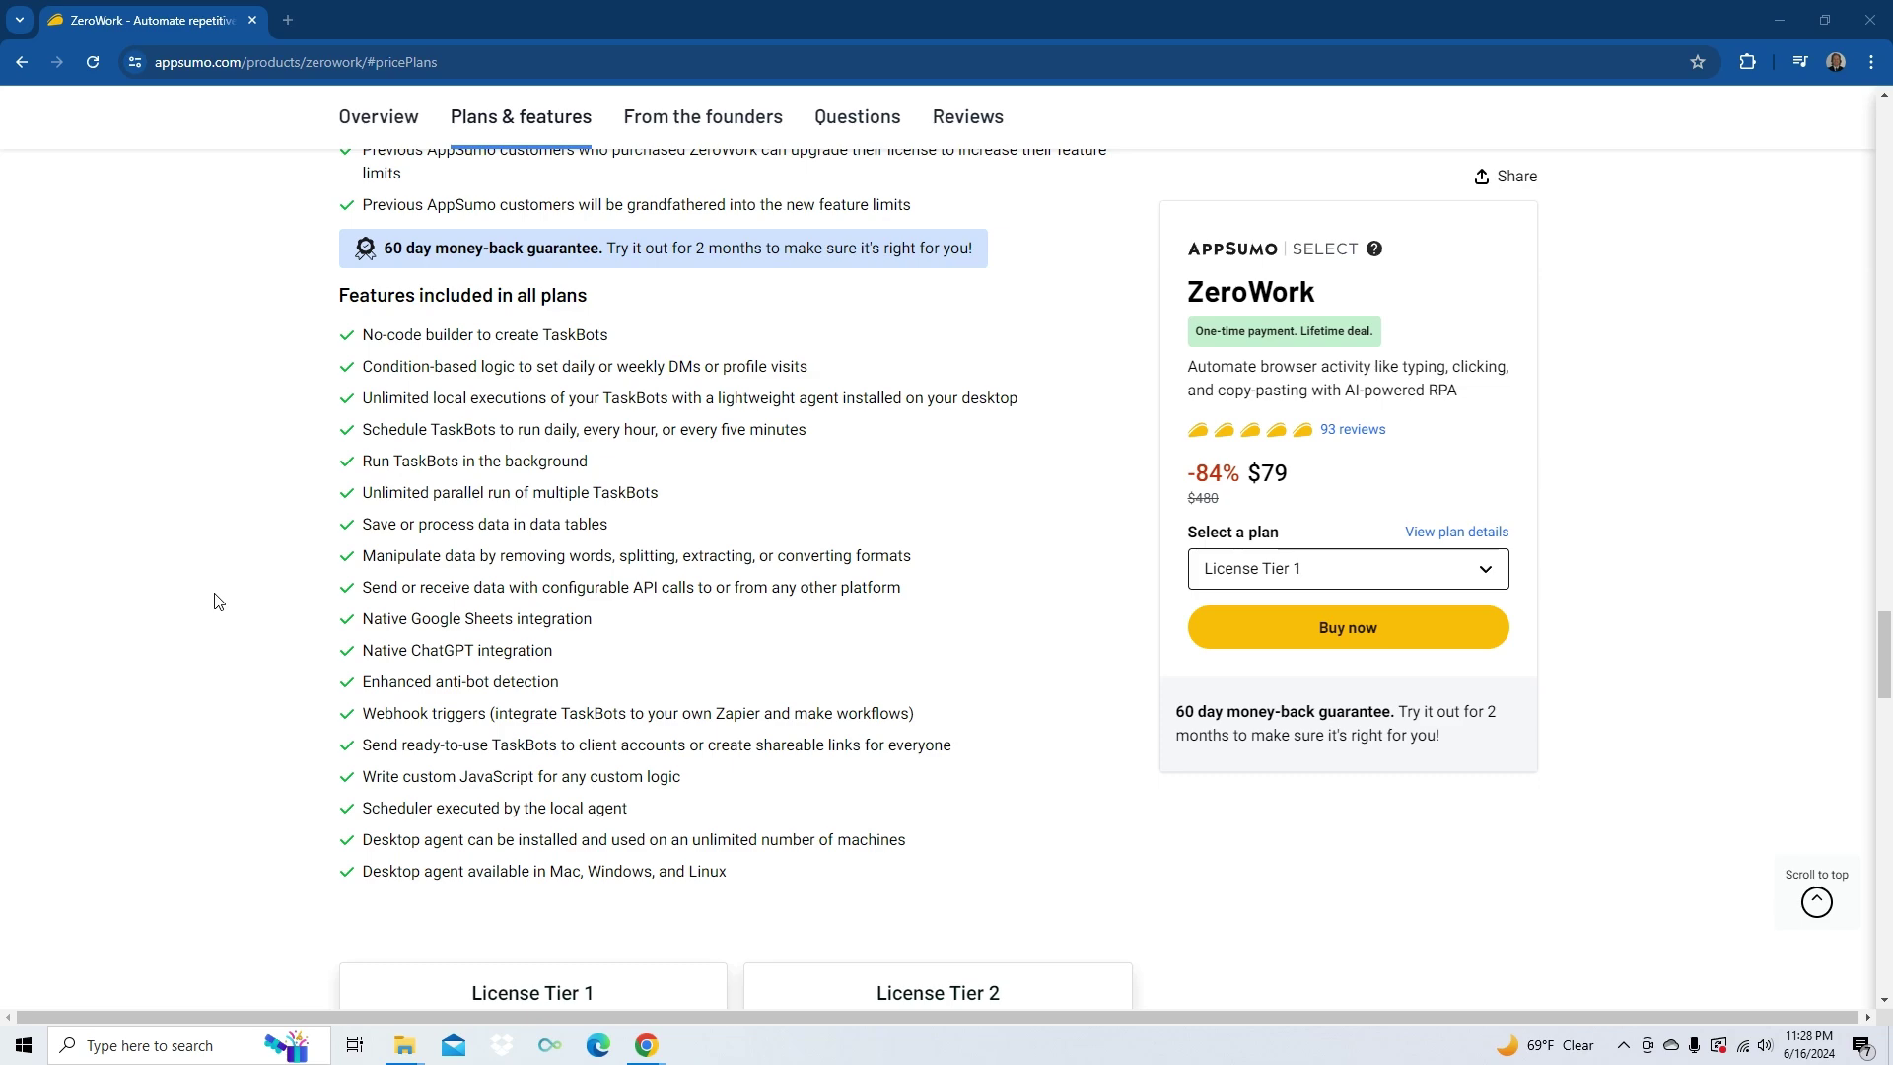
- Scroll further down to the founder's update in the From the founders section
{"action": "scroll", "coordinate": [218, 600], "scroll_direction": "down", "scroll_amount": 5}
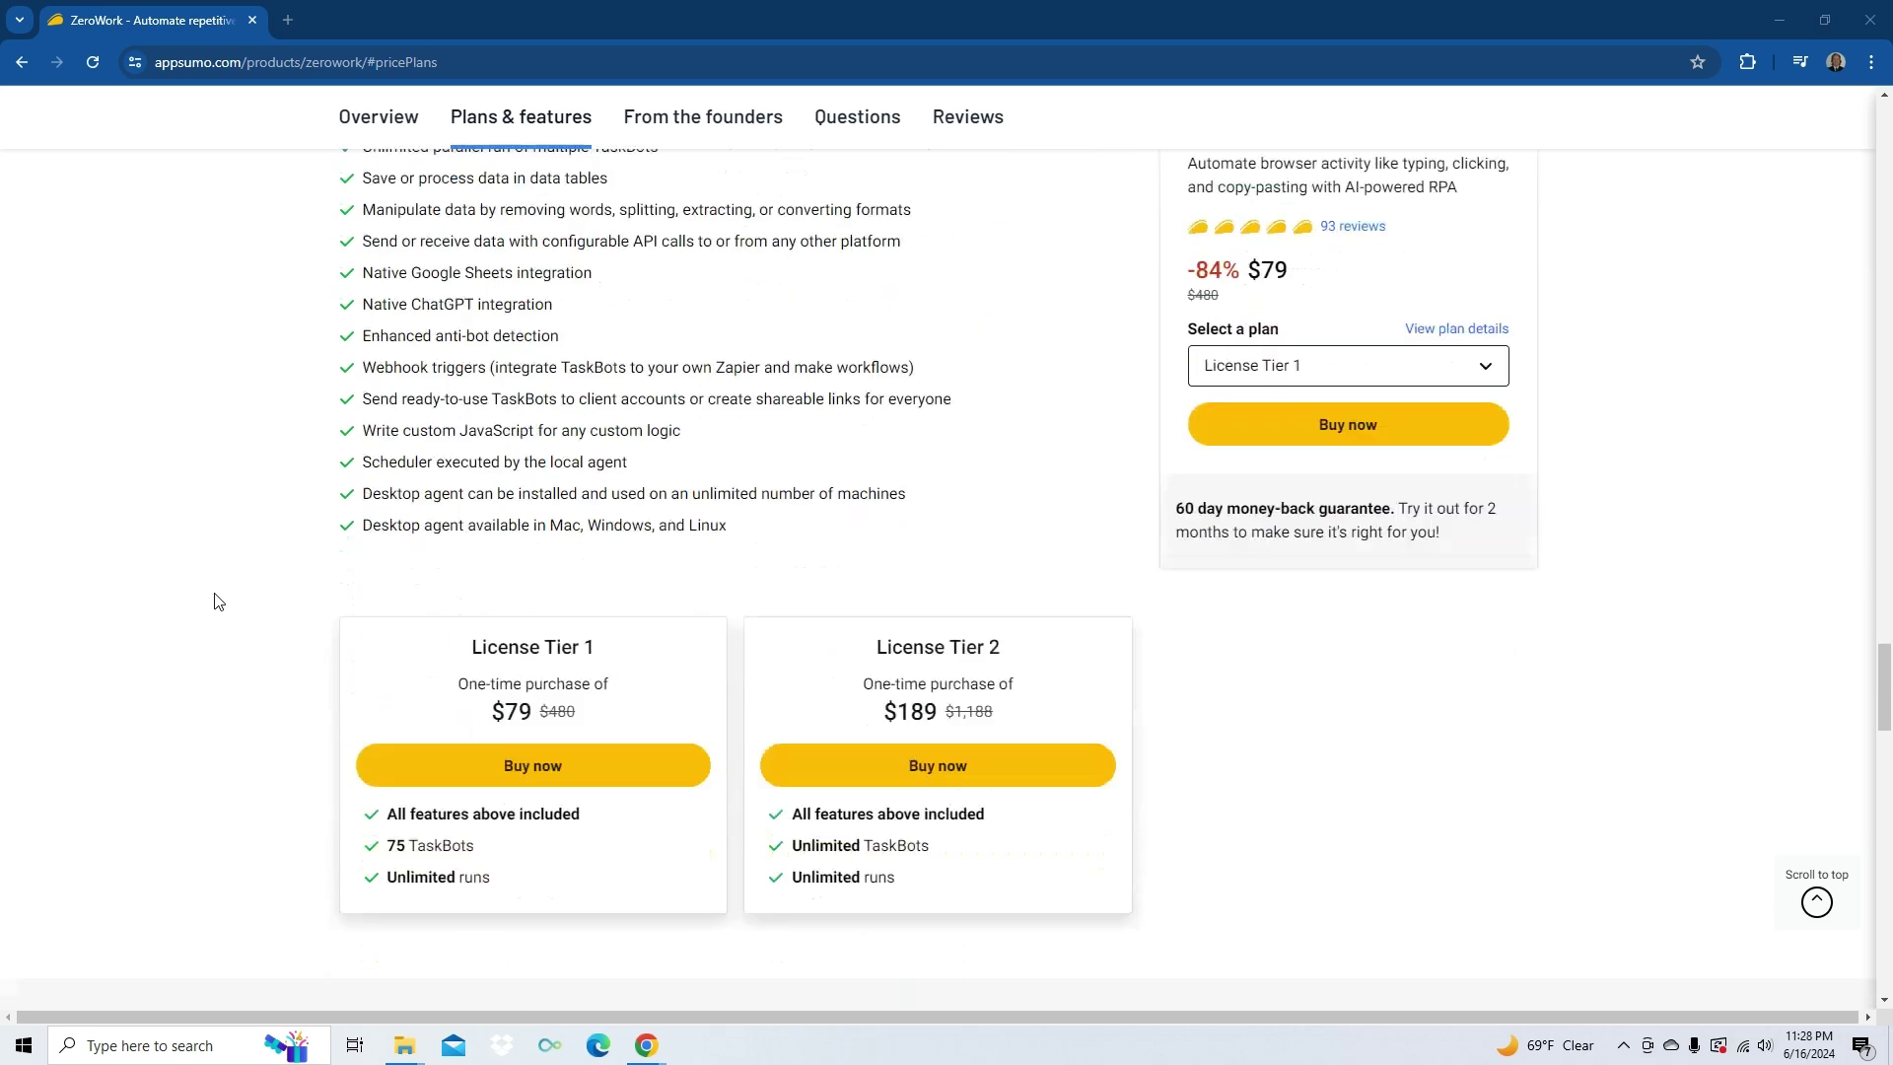
{"action": "scroll", "coordinate": [217, 600], "scroll_direction": "up", "scroll_amount": 2}
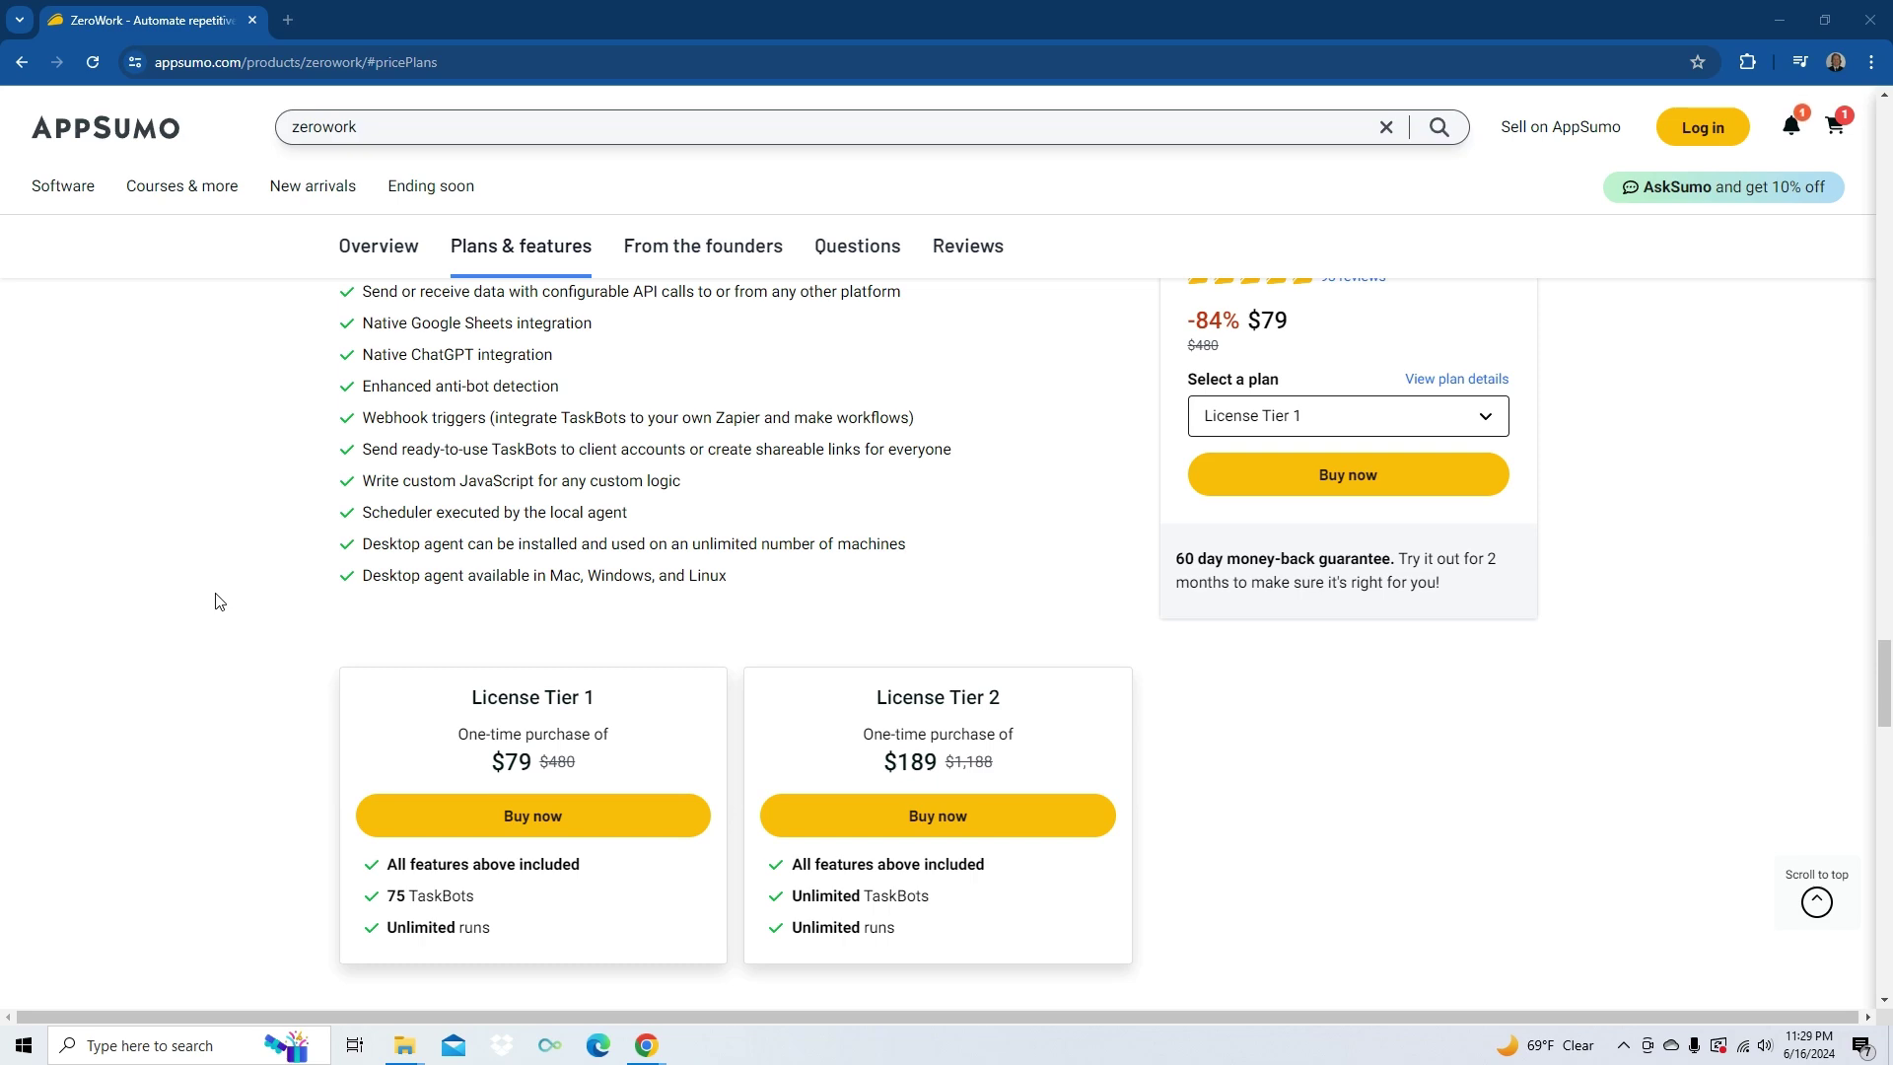
{"action": "scroll", "coordinate": [218, 601], "scroll_direction": "down", "scroll_amount": 9}
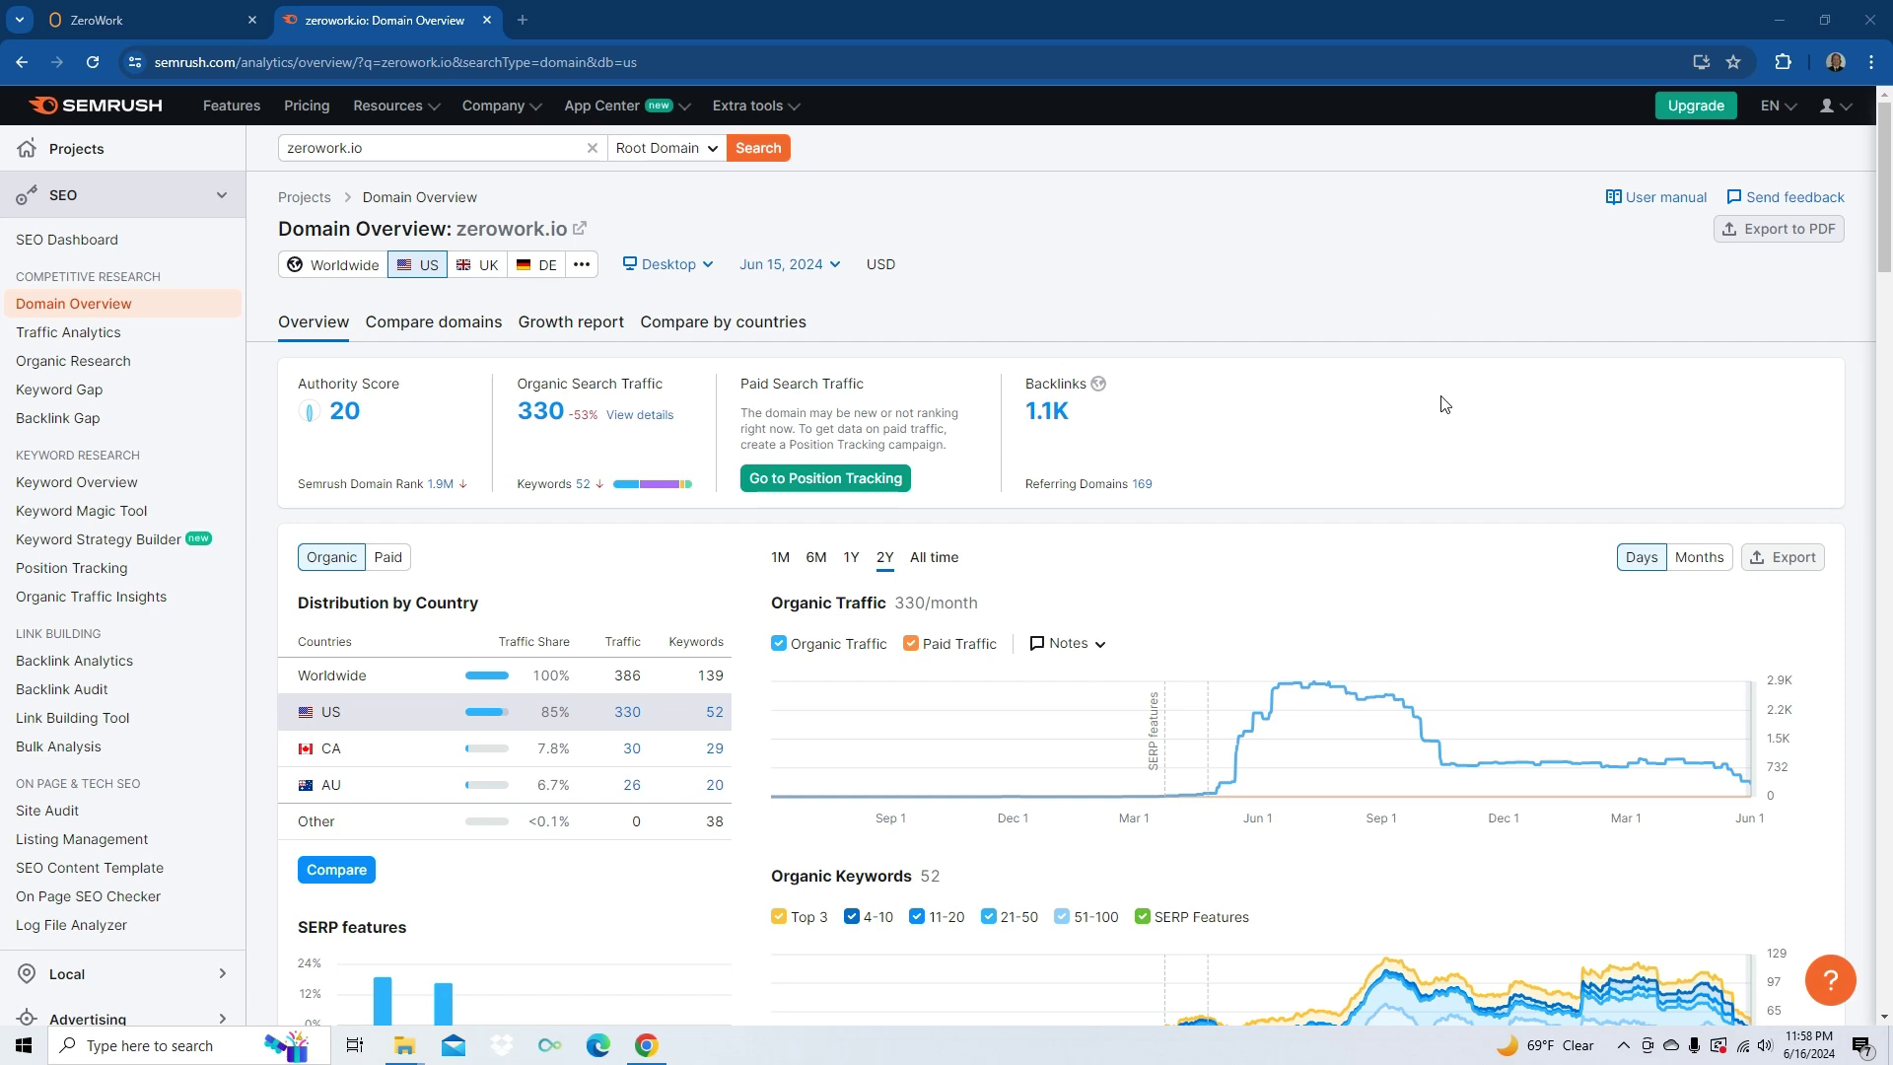
- Scroll through zerowork.io's organic traffic and keyword charts in Semrush Domain Overview
{"action": "scroll", "coordinate": [1475, 556], "scroll_direction": "down", "scroll_amount": 2}
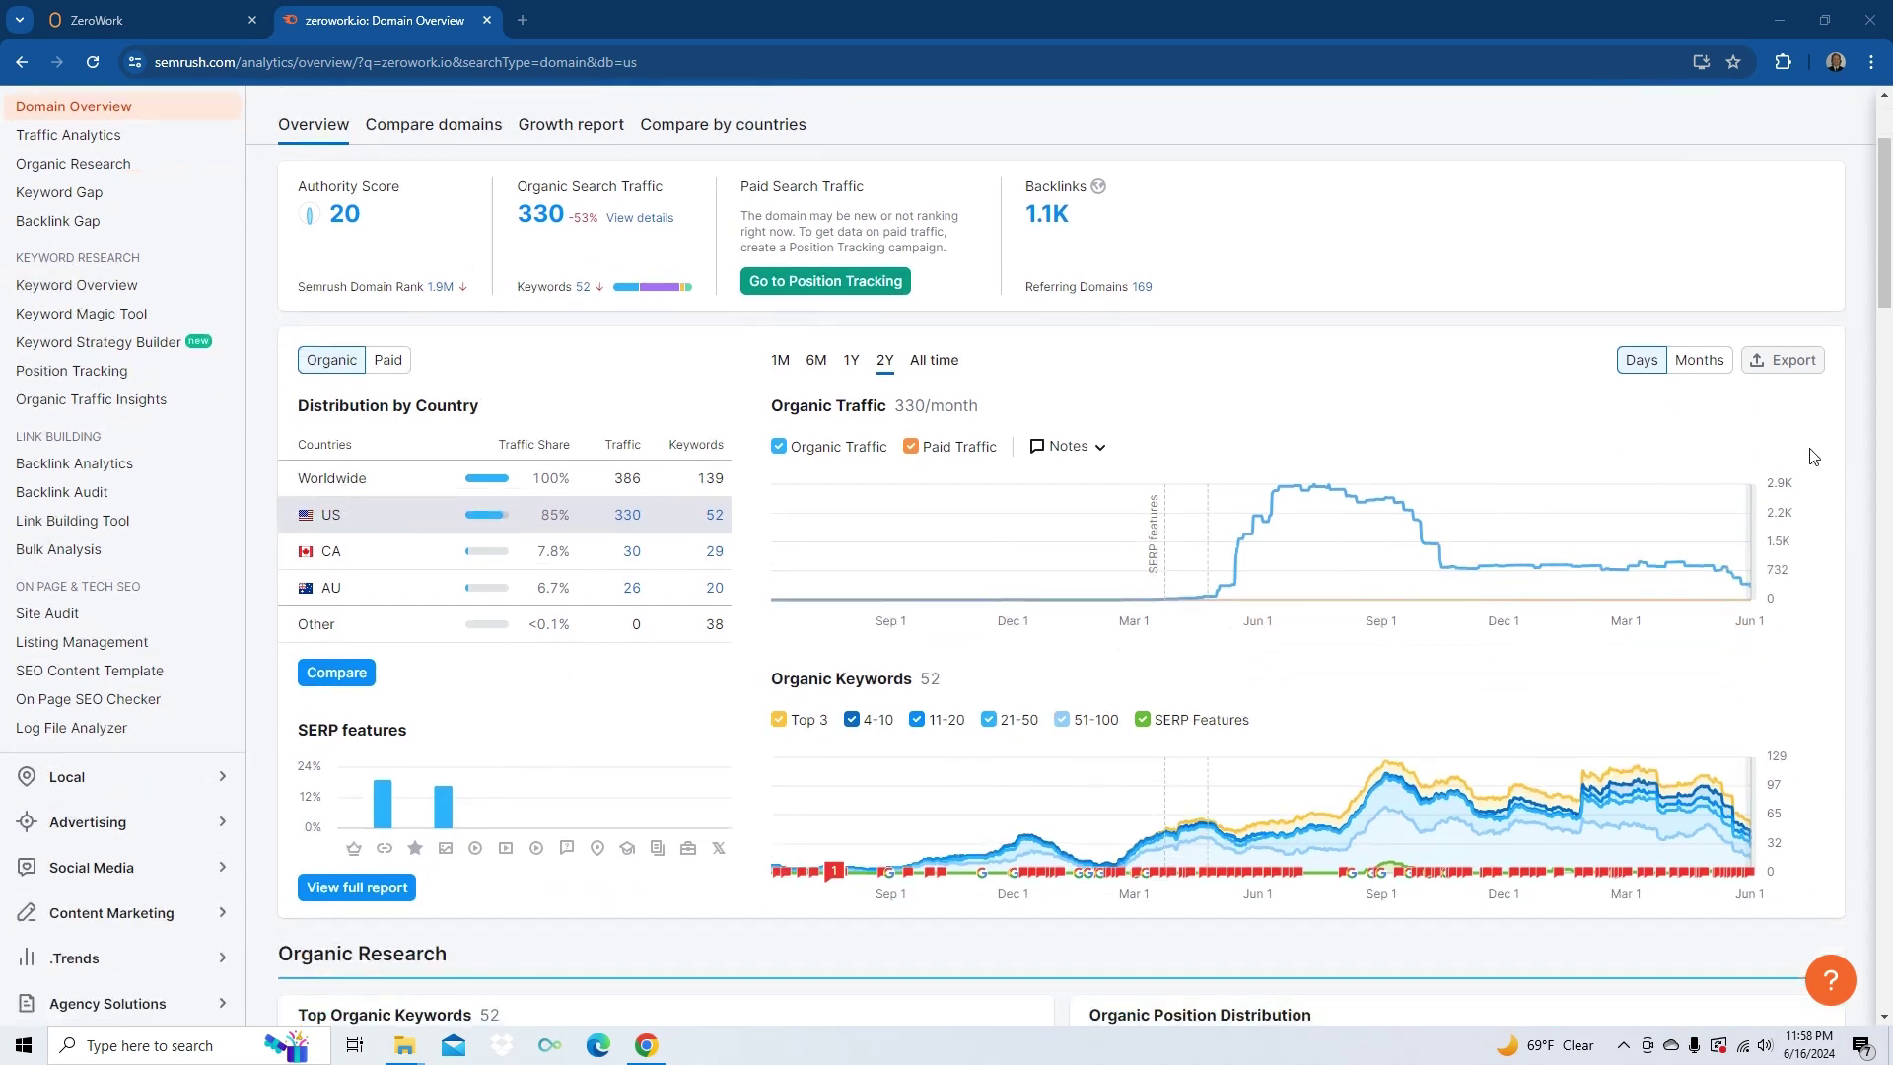
{"action": "scroll", "coordinate": [1813, 456], "scroll_direction": "down", "scroll_amount": 1}
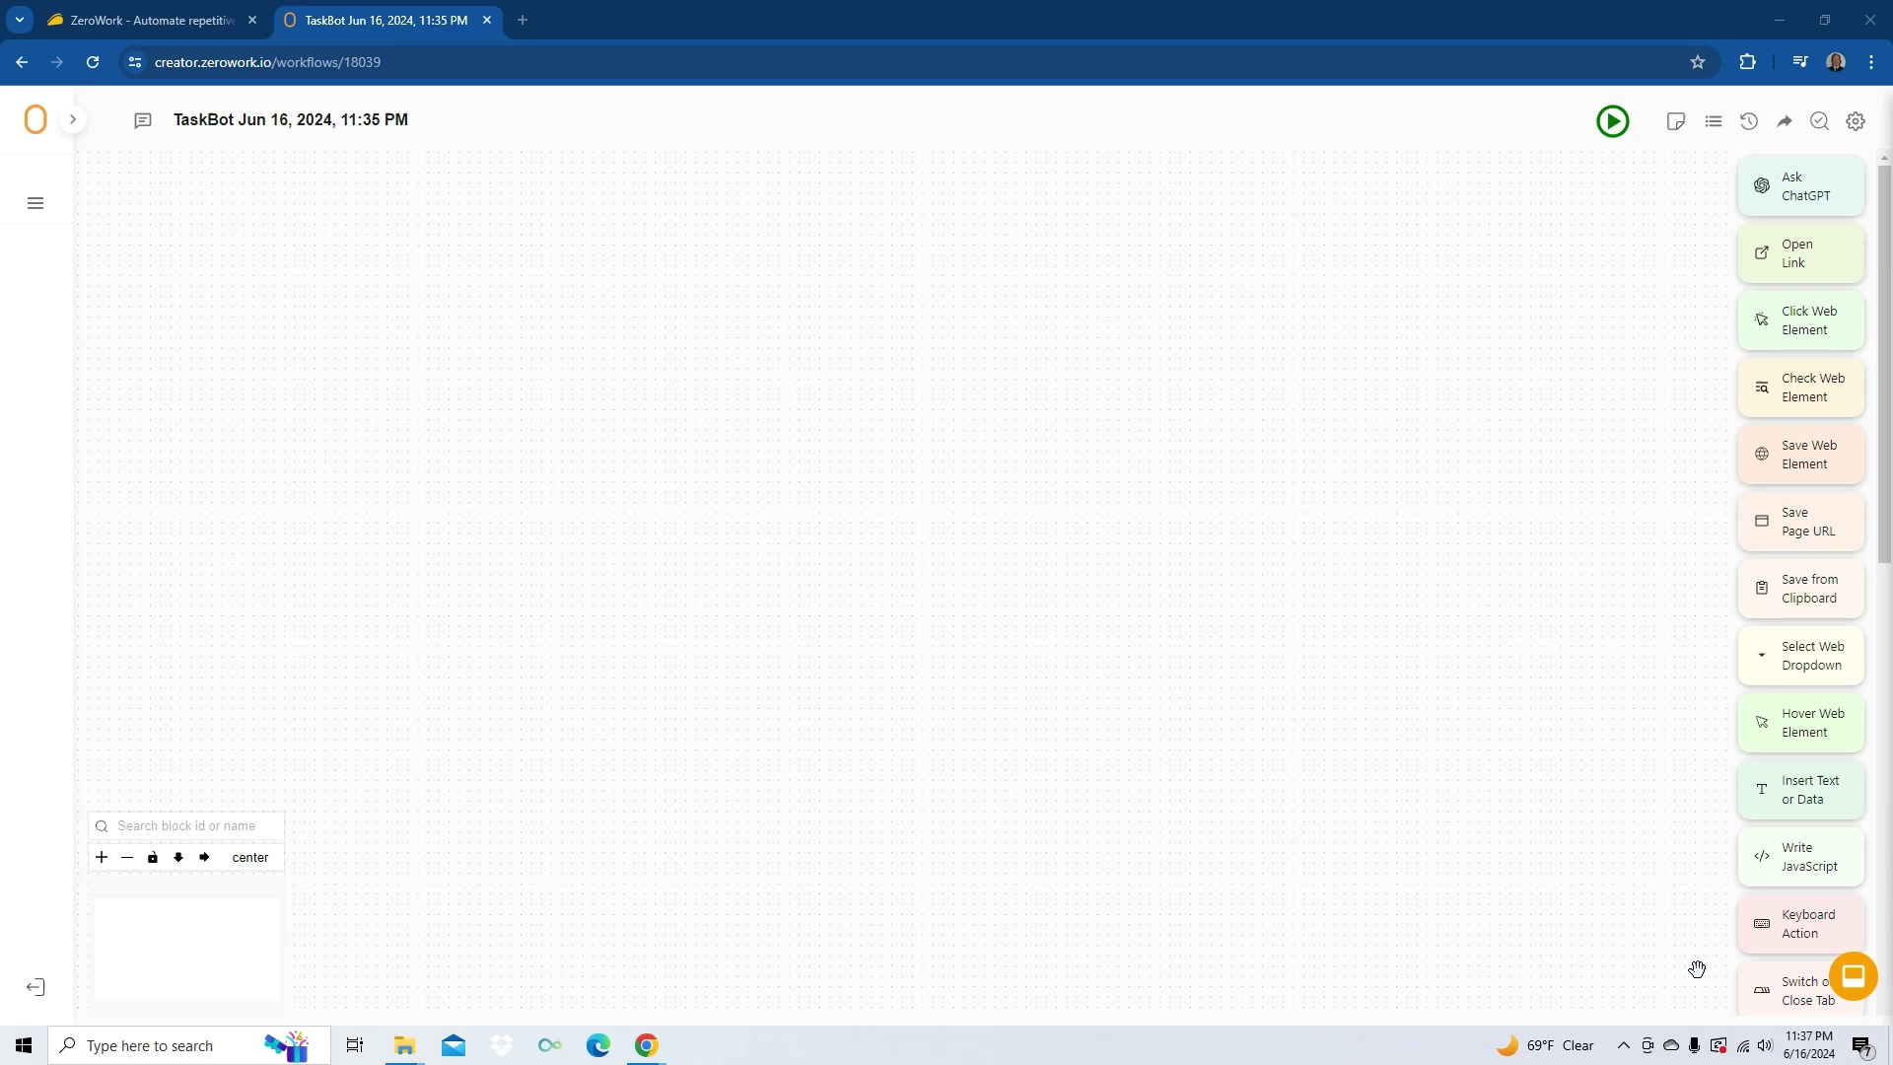
- Scroll the new TaskBot's blocks side panel down and back up to review available blocks
{"action": "scroll", "coordinate": [1885, 543], "scroll_direction": "down", "scroll_amount": 1}
{"action": "left_click_drag", "start_coordinate": [1884, 543], "coordinate": [1889, 864]}
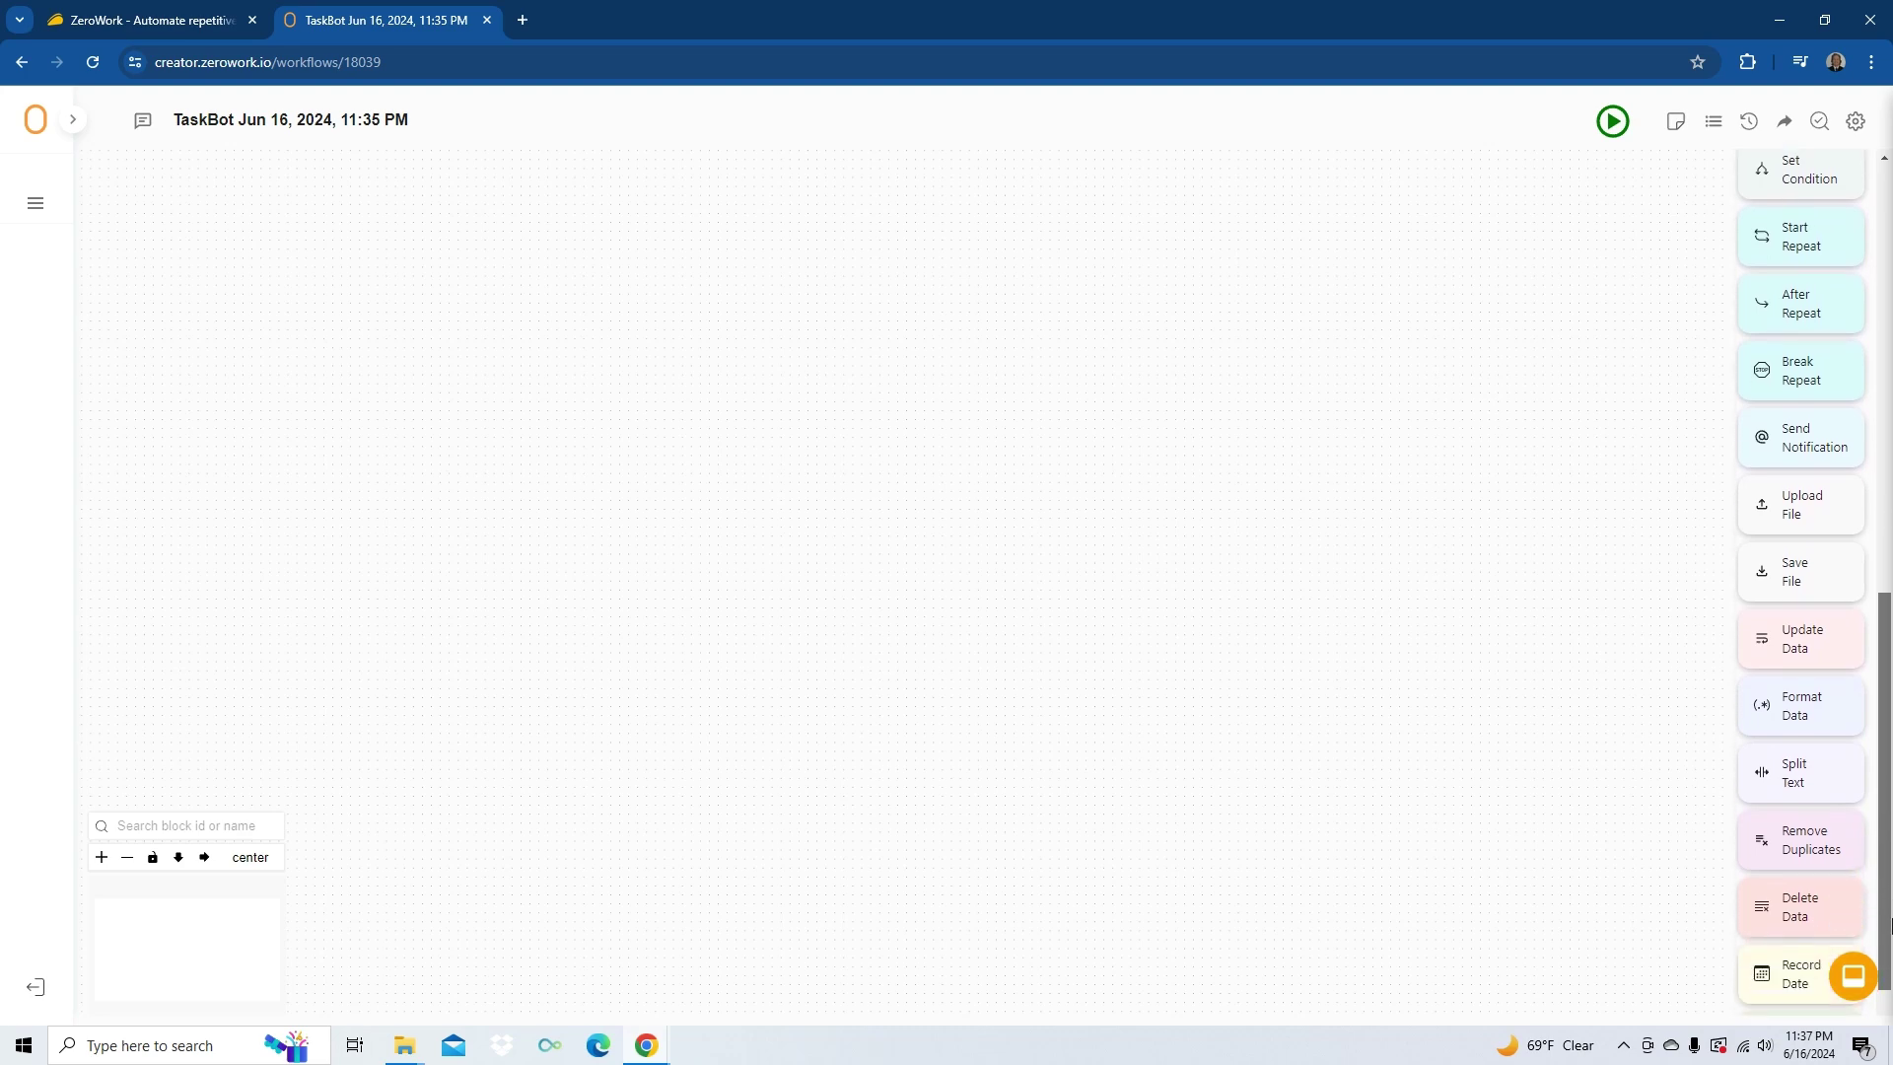
{"action": "left_click_drag", "start_coordinate": [1889, 927], "coordinate": [1889, 973]}
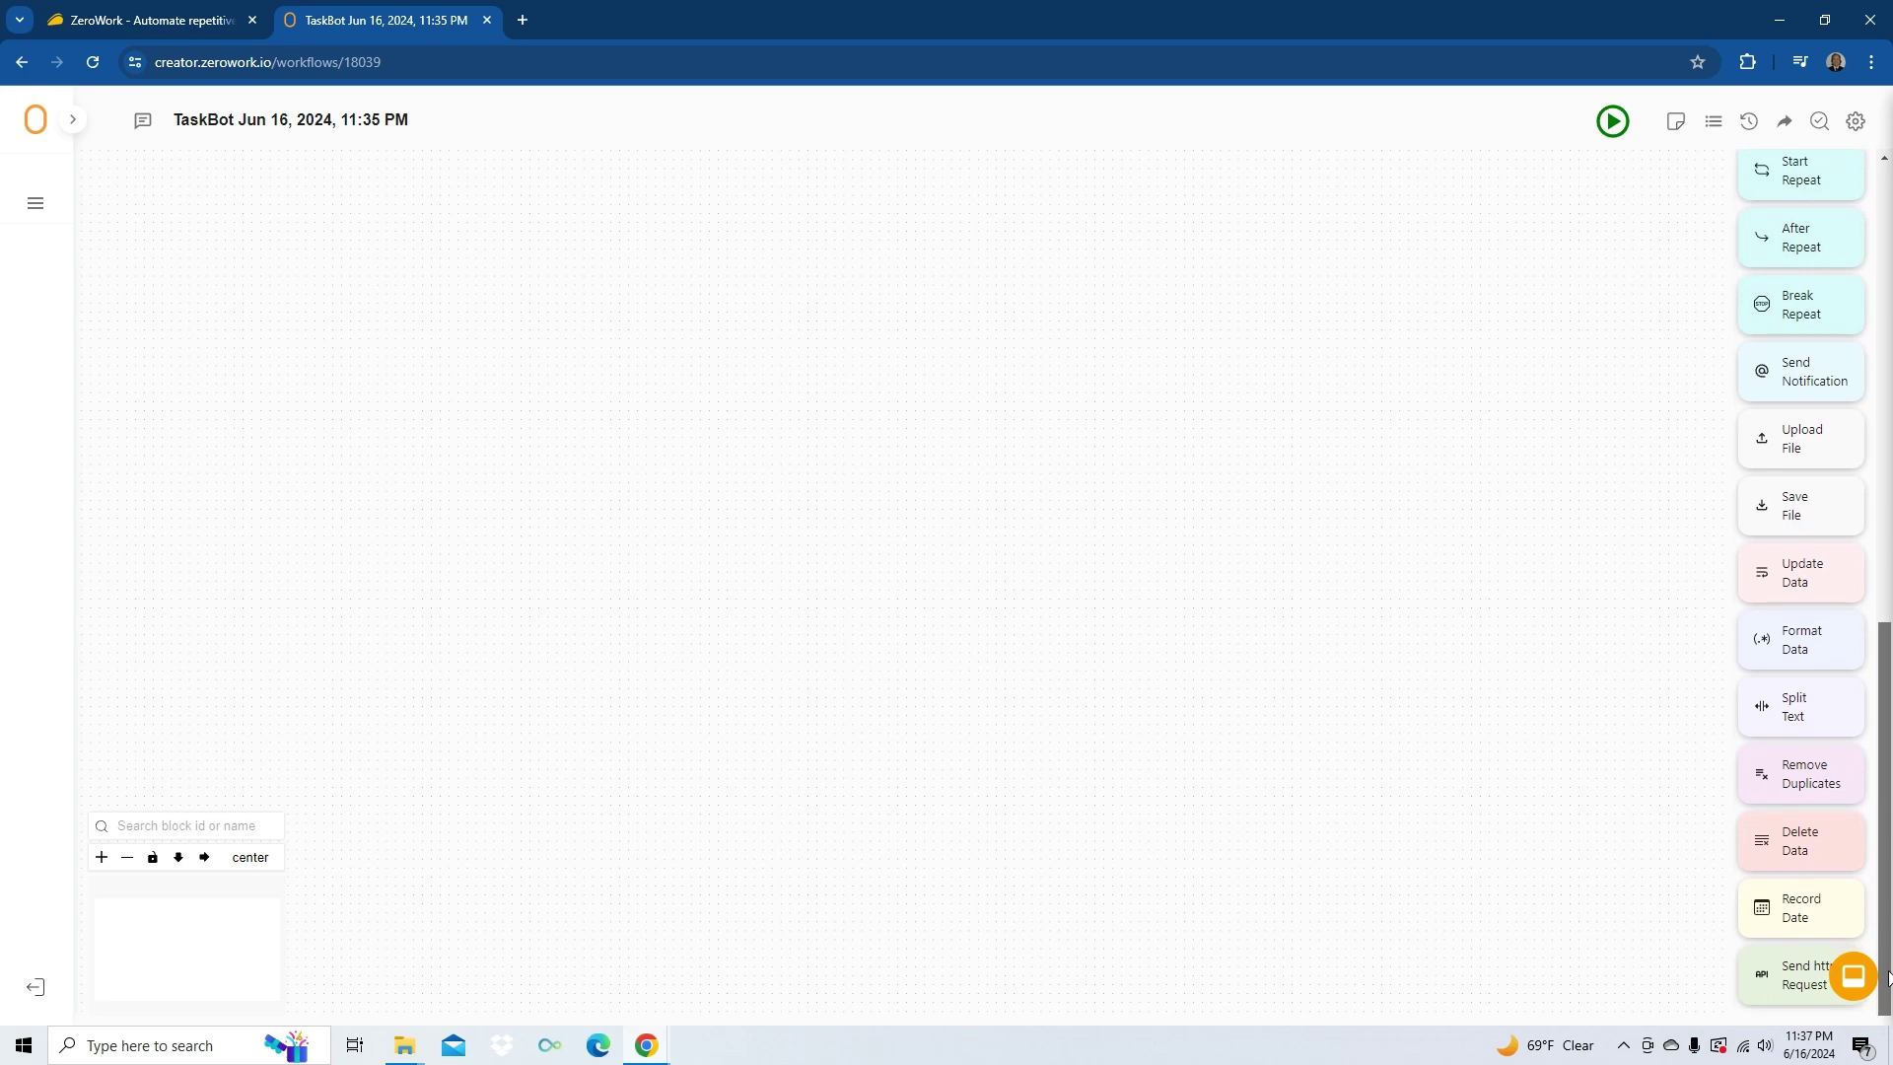
{"action": "left_click_drag", "start_coordinate": [1889, 955], "coordinate": [1857, 404]}
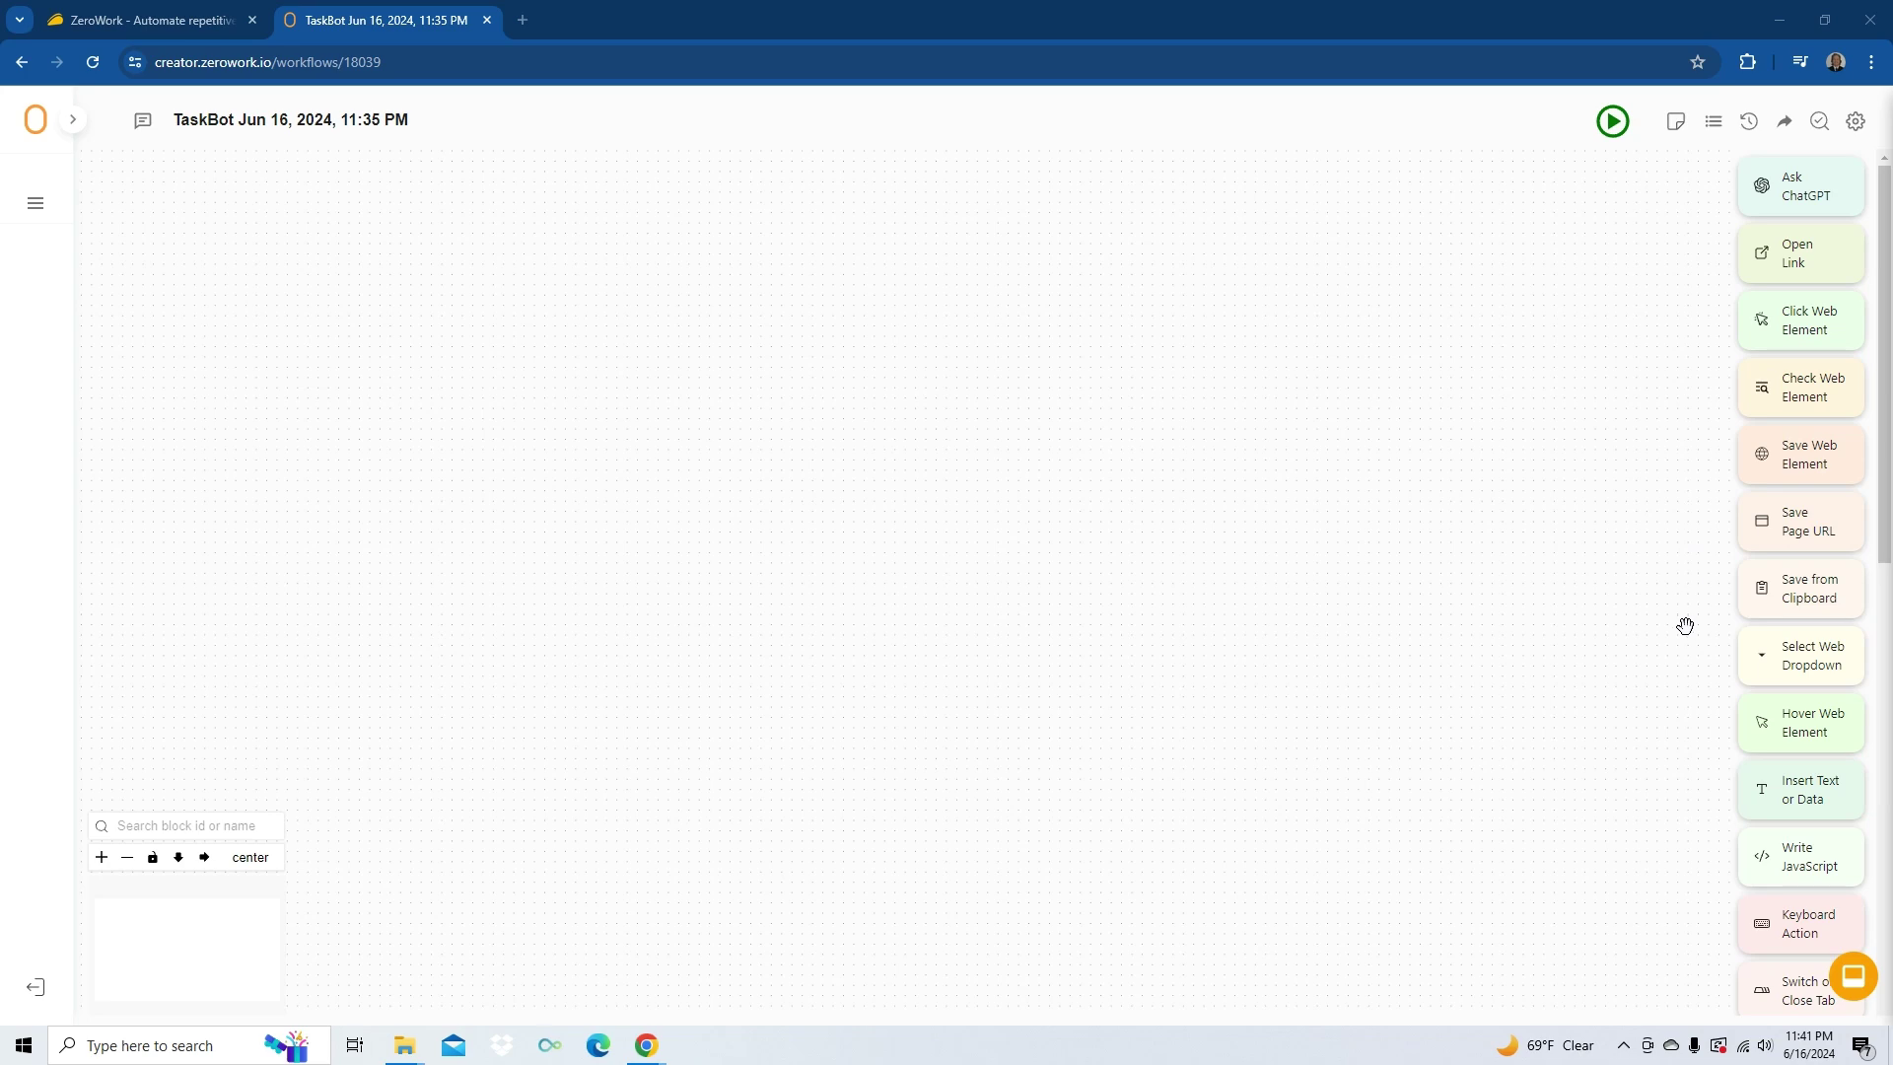
- Rename the TaskBot 'Learn Wire Review' and add an Open Link block for trulia.com
{"action": "left_click", "coordinate": [367, 119]}
{"action": "left_click_drag", "start_coordinate": [412, 119], "coordinate": [240, 119]}
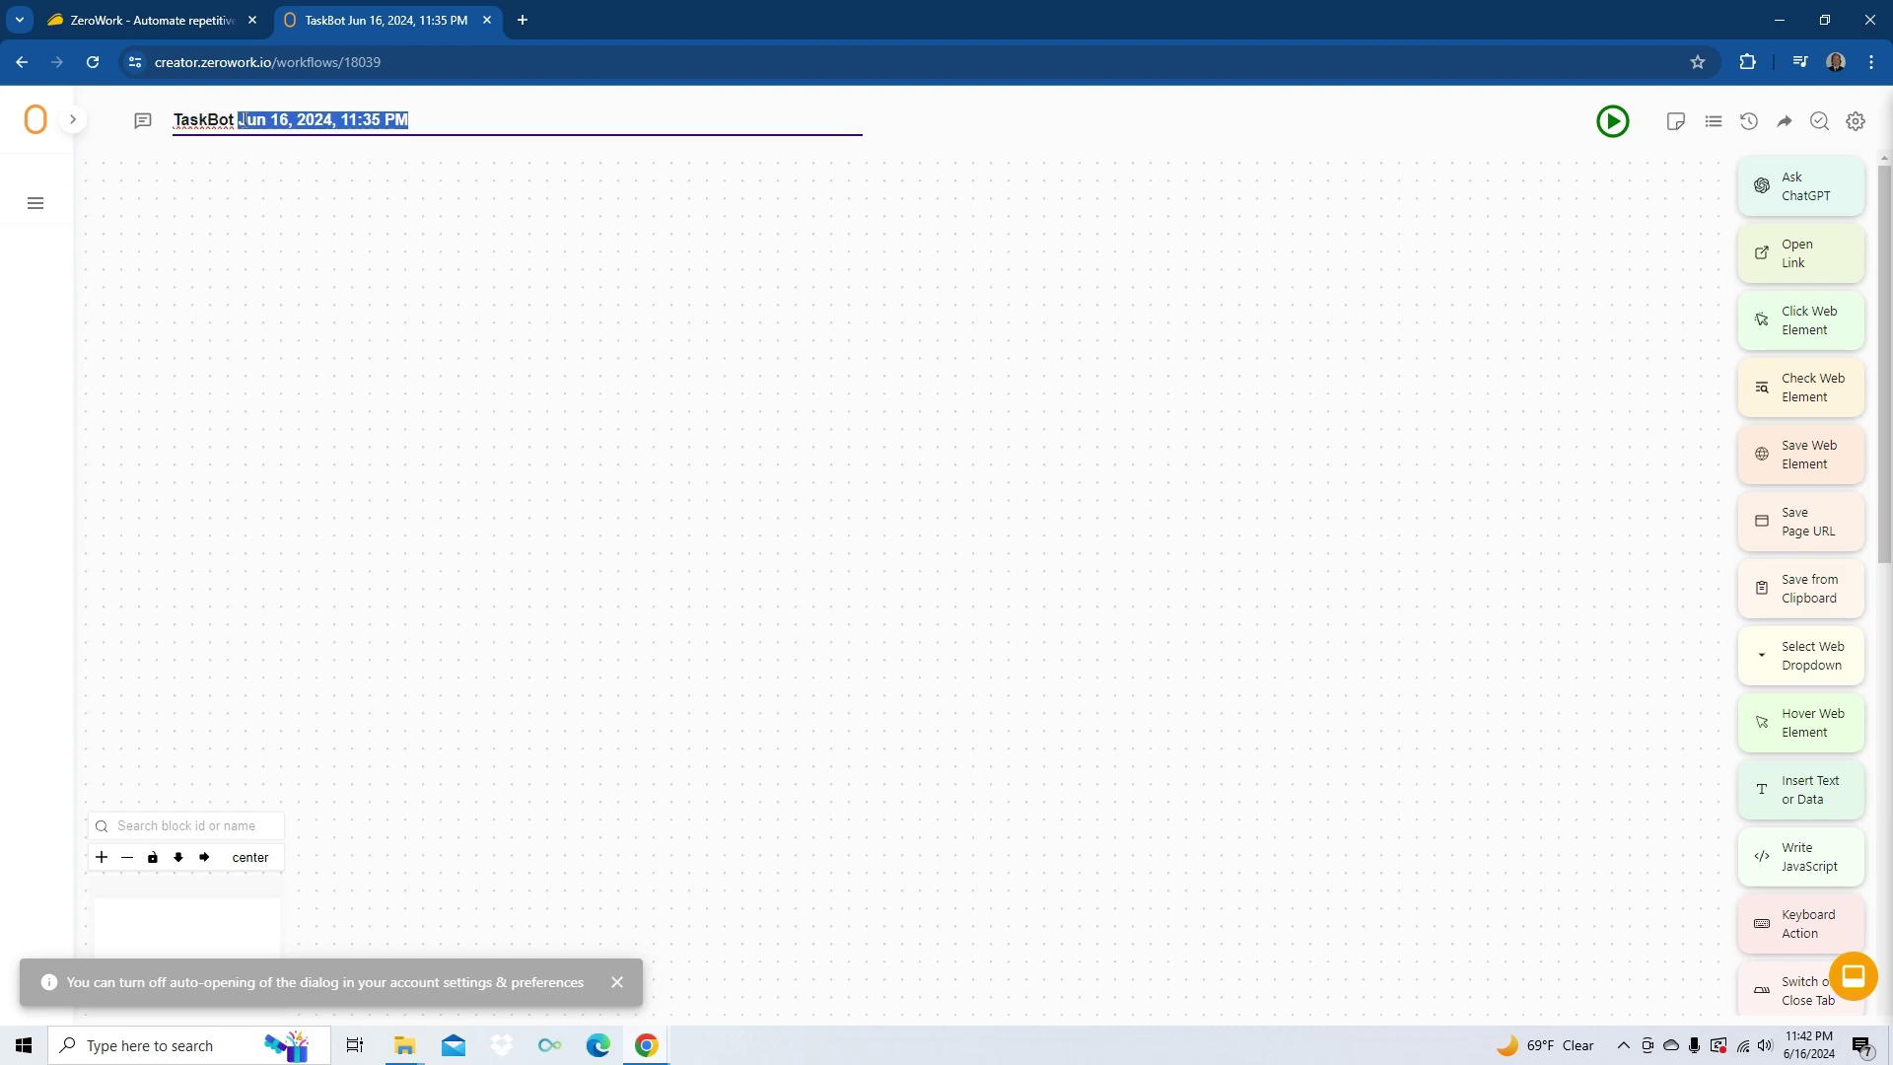
{"action": "type", "text": "Learn Wire Review"}
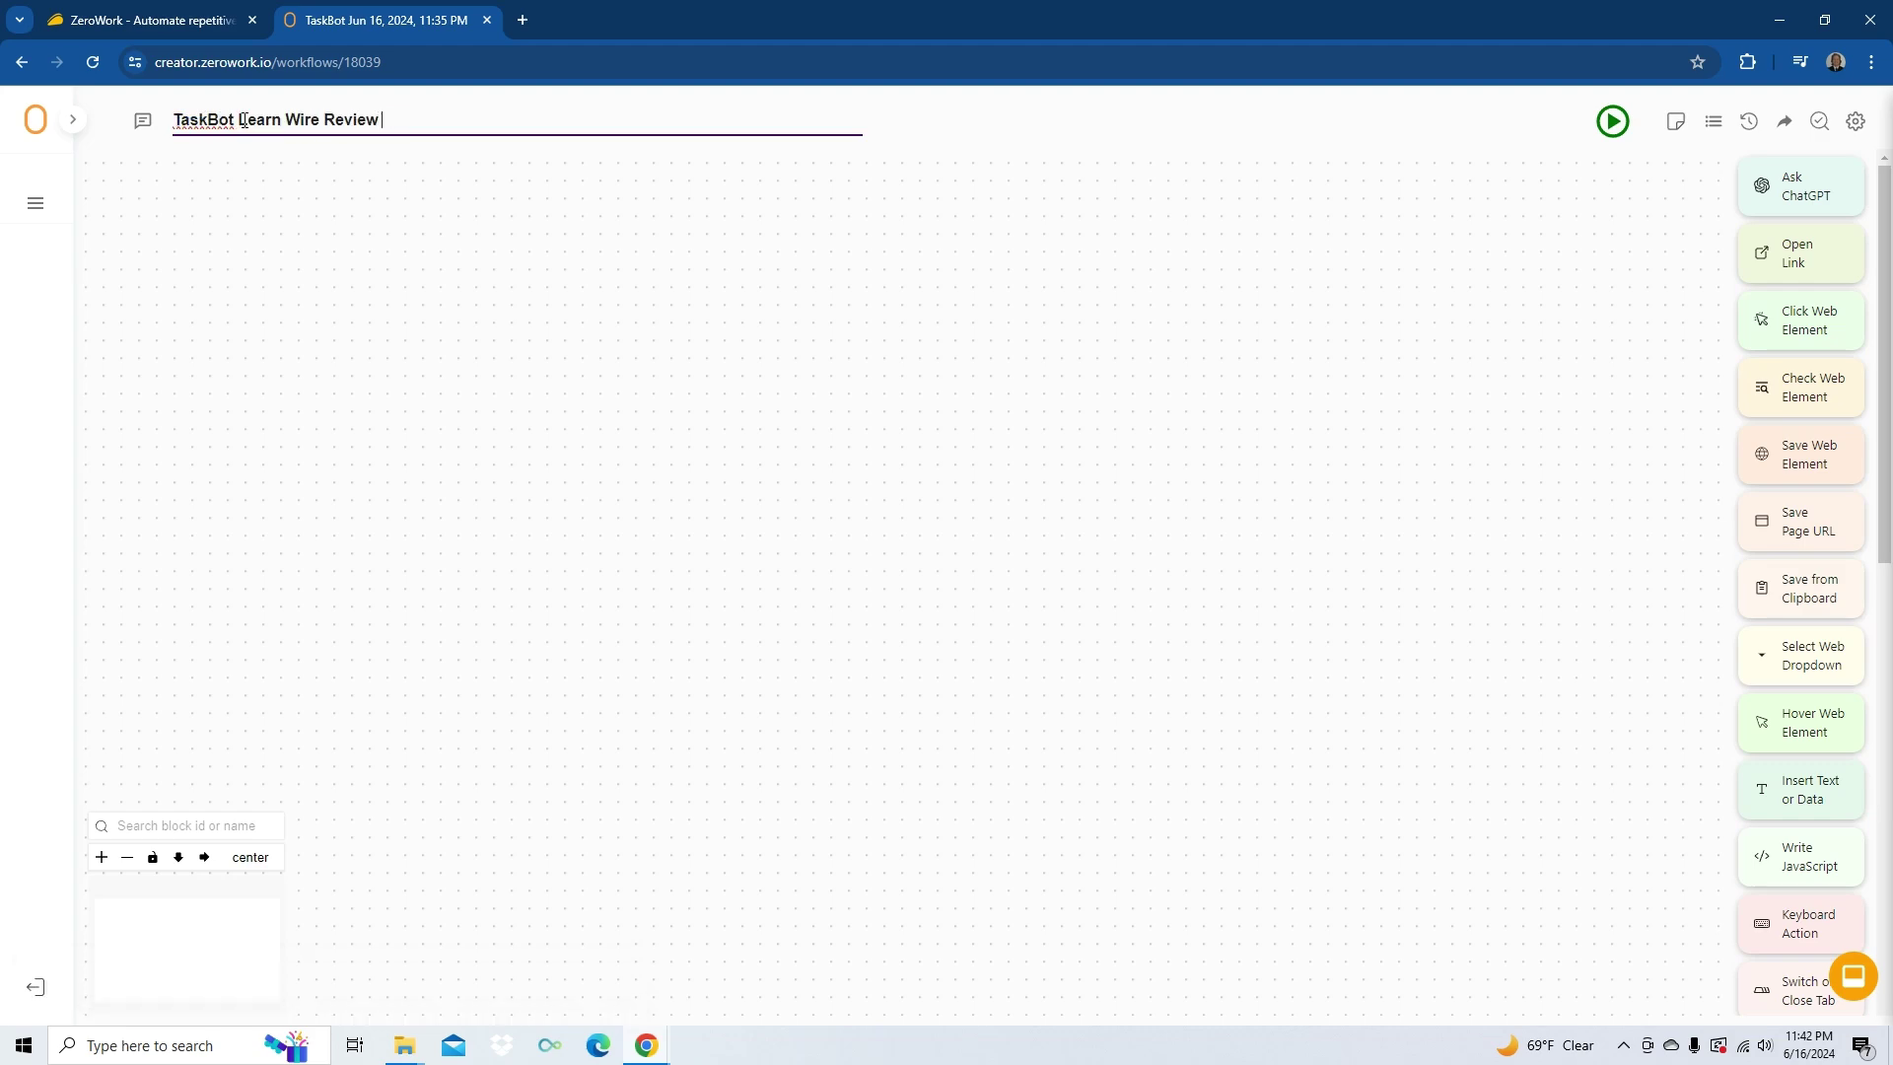
{"action": "type", "text": "Bot"}
{"action": "key", "text": "BackSpace"}
{"action": "key", "text": "BackSpace"}
{"action": "key", "text": "BackSpace"}
{"action": "key", "text": "BackSpace"}
{"action": "key", "text": "Return"}
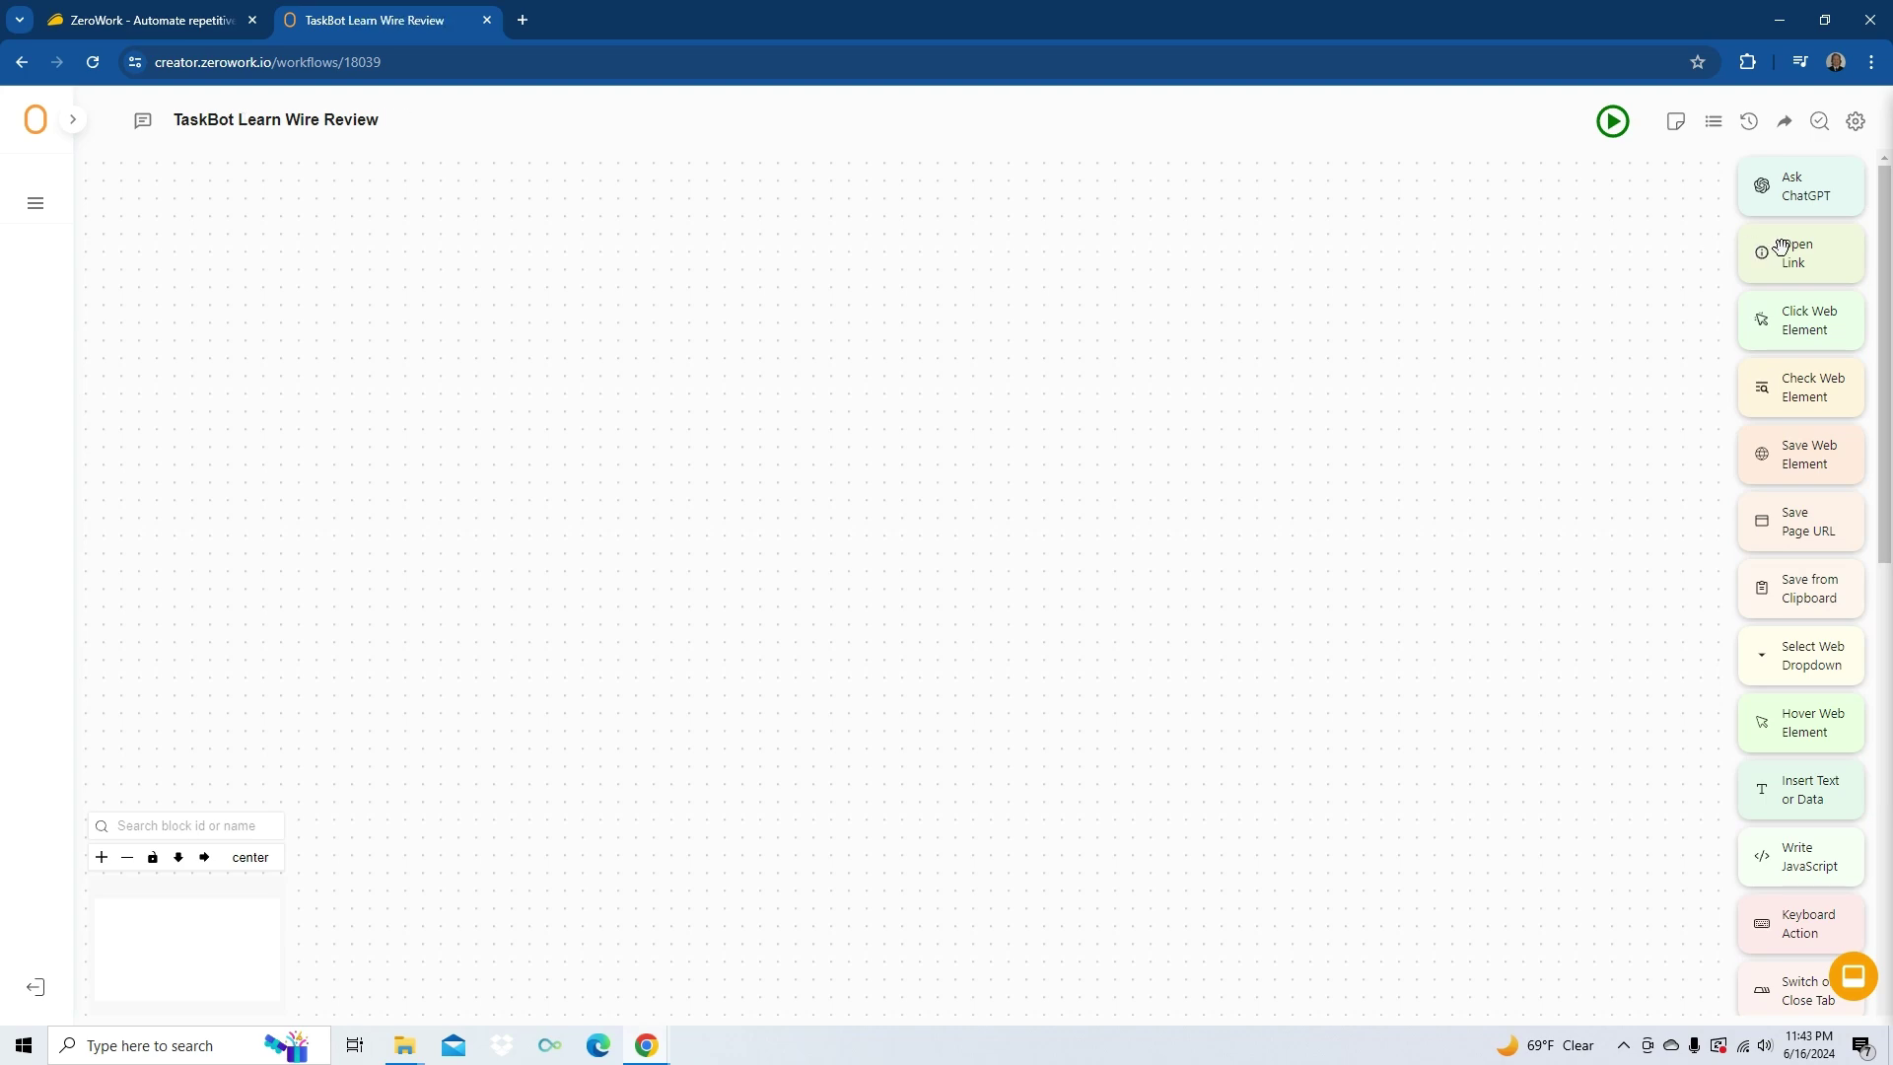
{"action": "left_click_drag", "start_coordinate": [1812, 254], "coordinate": [593, 371]}
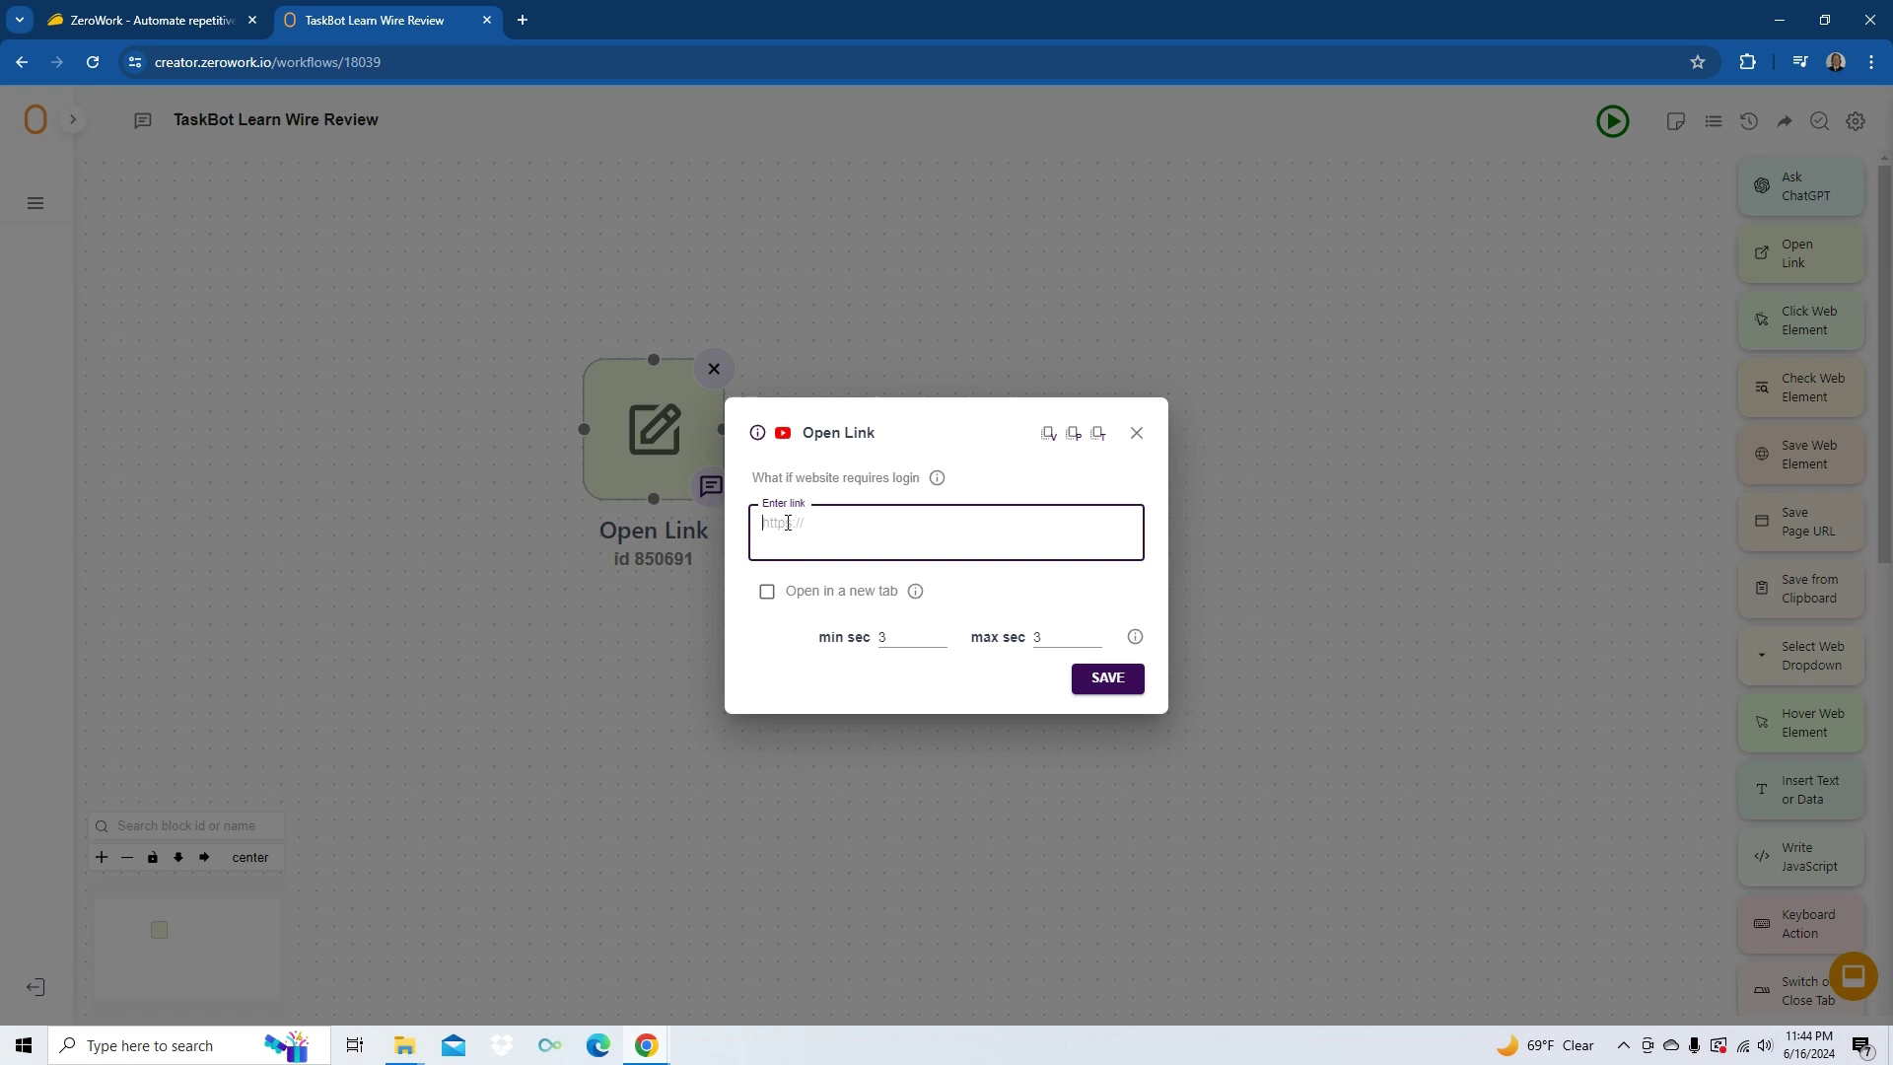
{"action": "type", "text": "trulia.com"}
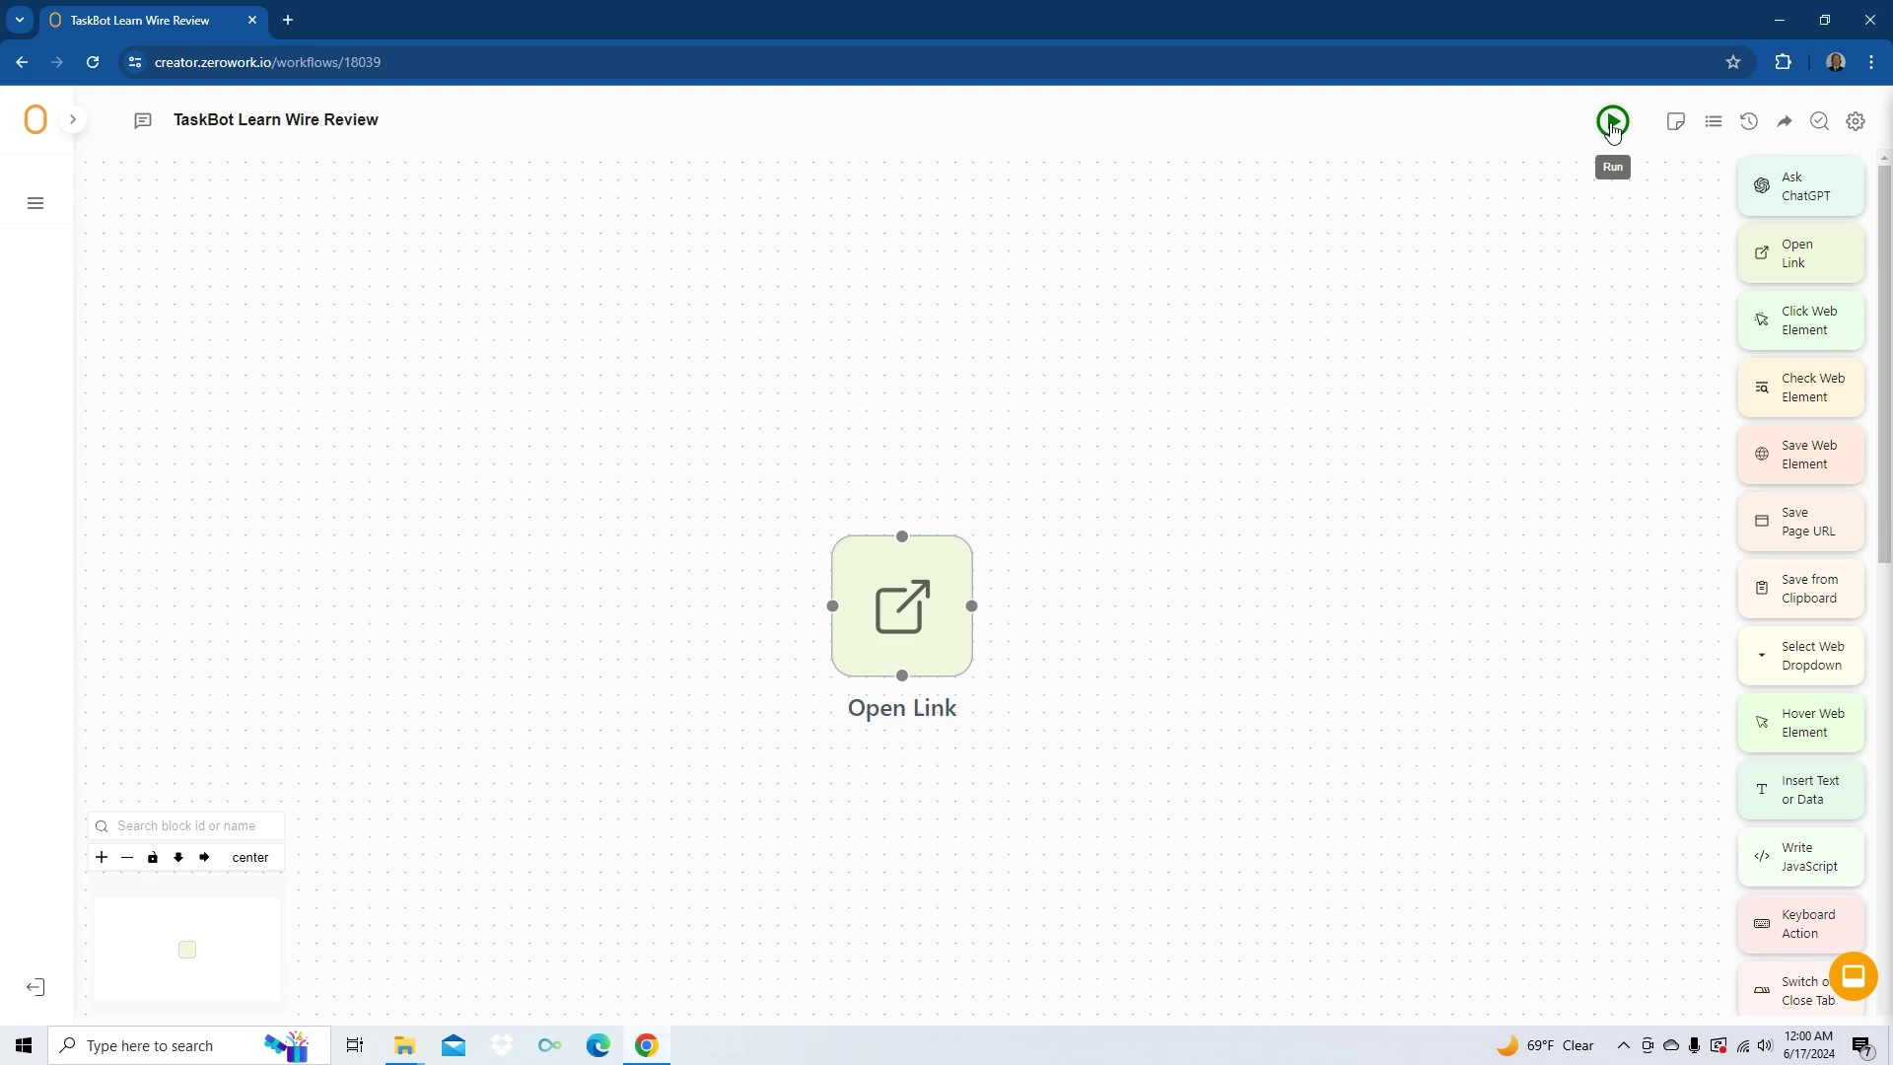
- Run the TaskBot to open Trulia in Chrome, then add a Keyboard Action block
{"action": "left_click", "coordinate": [1612, 127]}
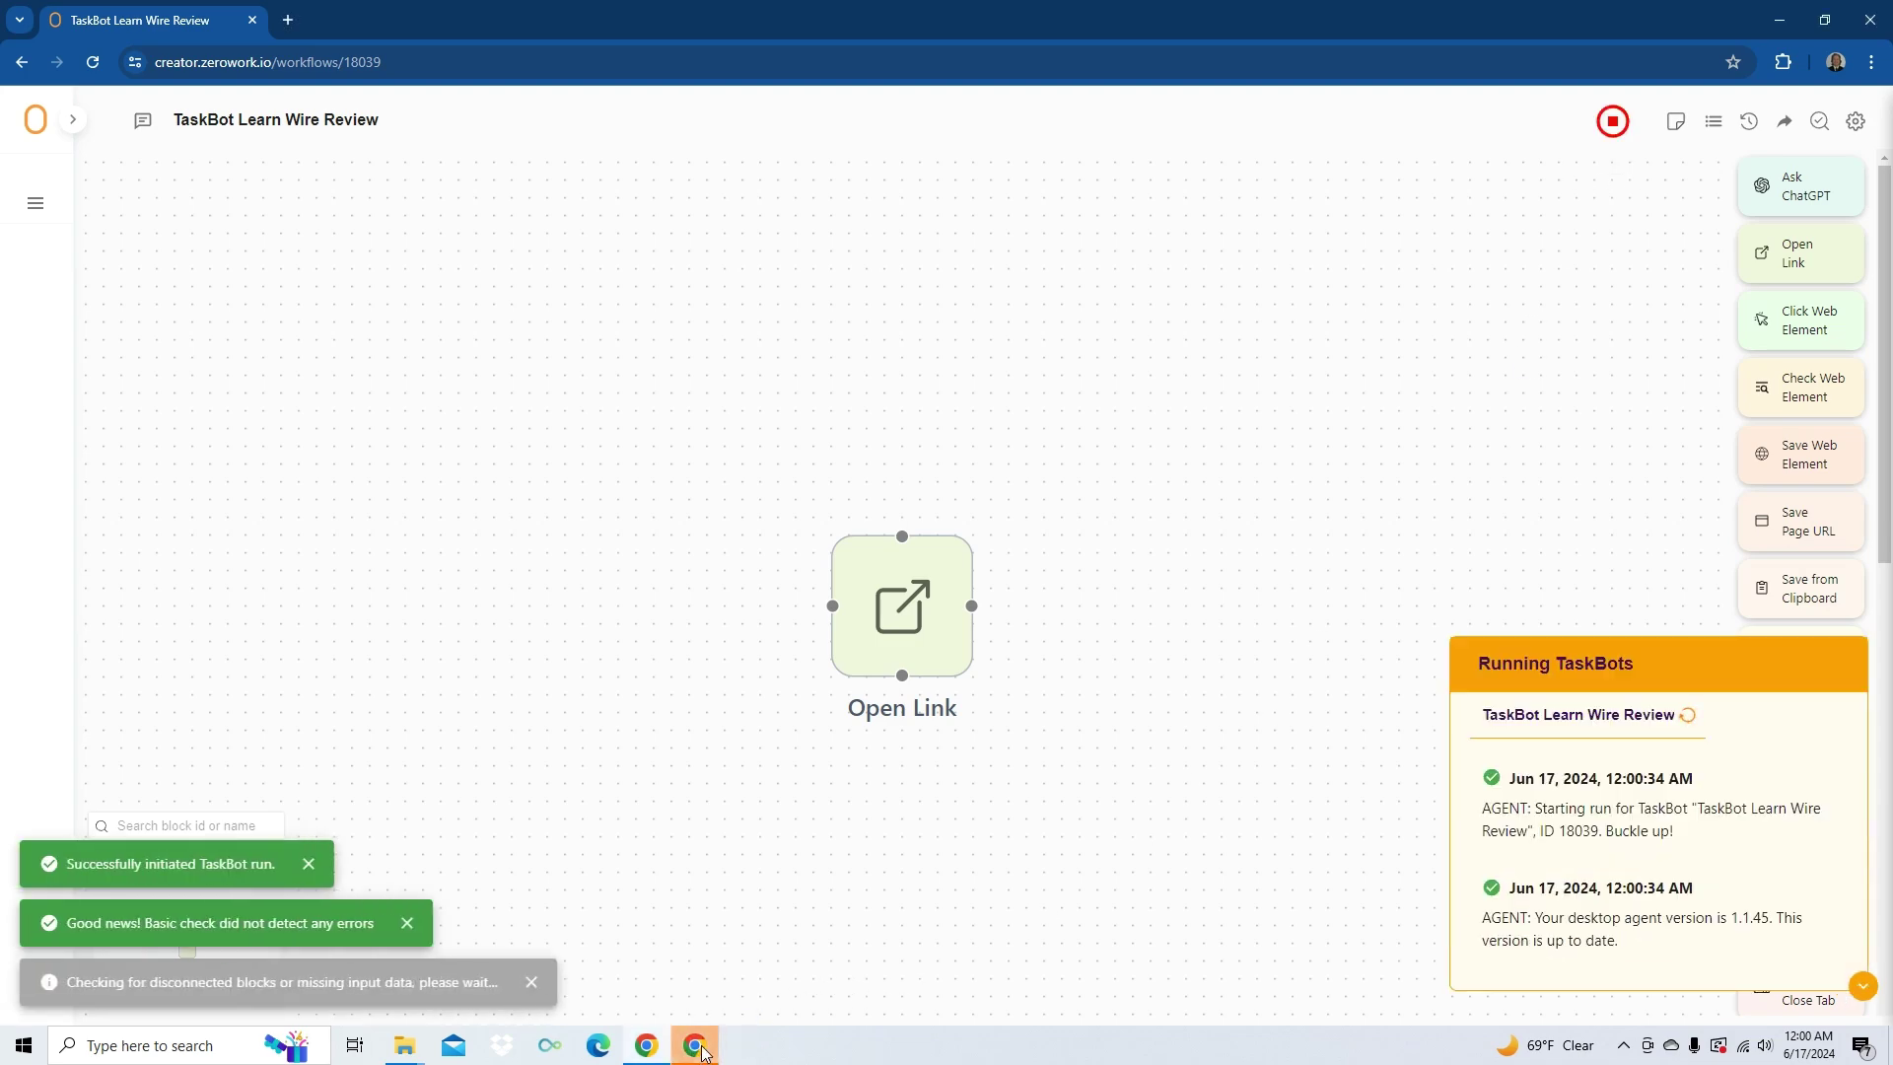
{"action": "left_click", "coordinate": [696, 1047]}
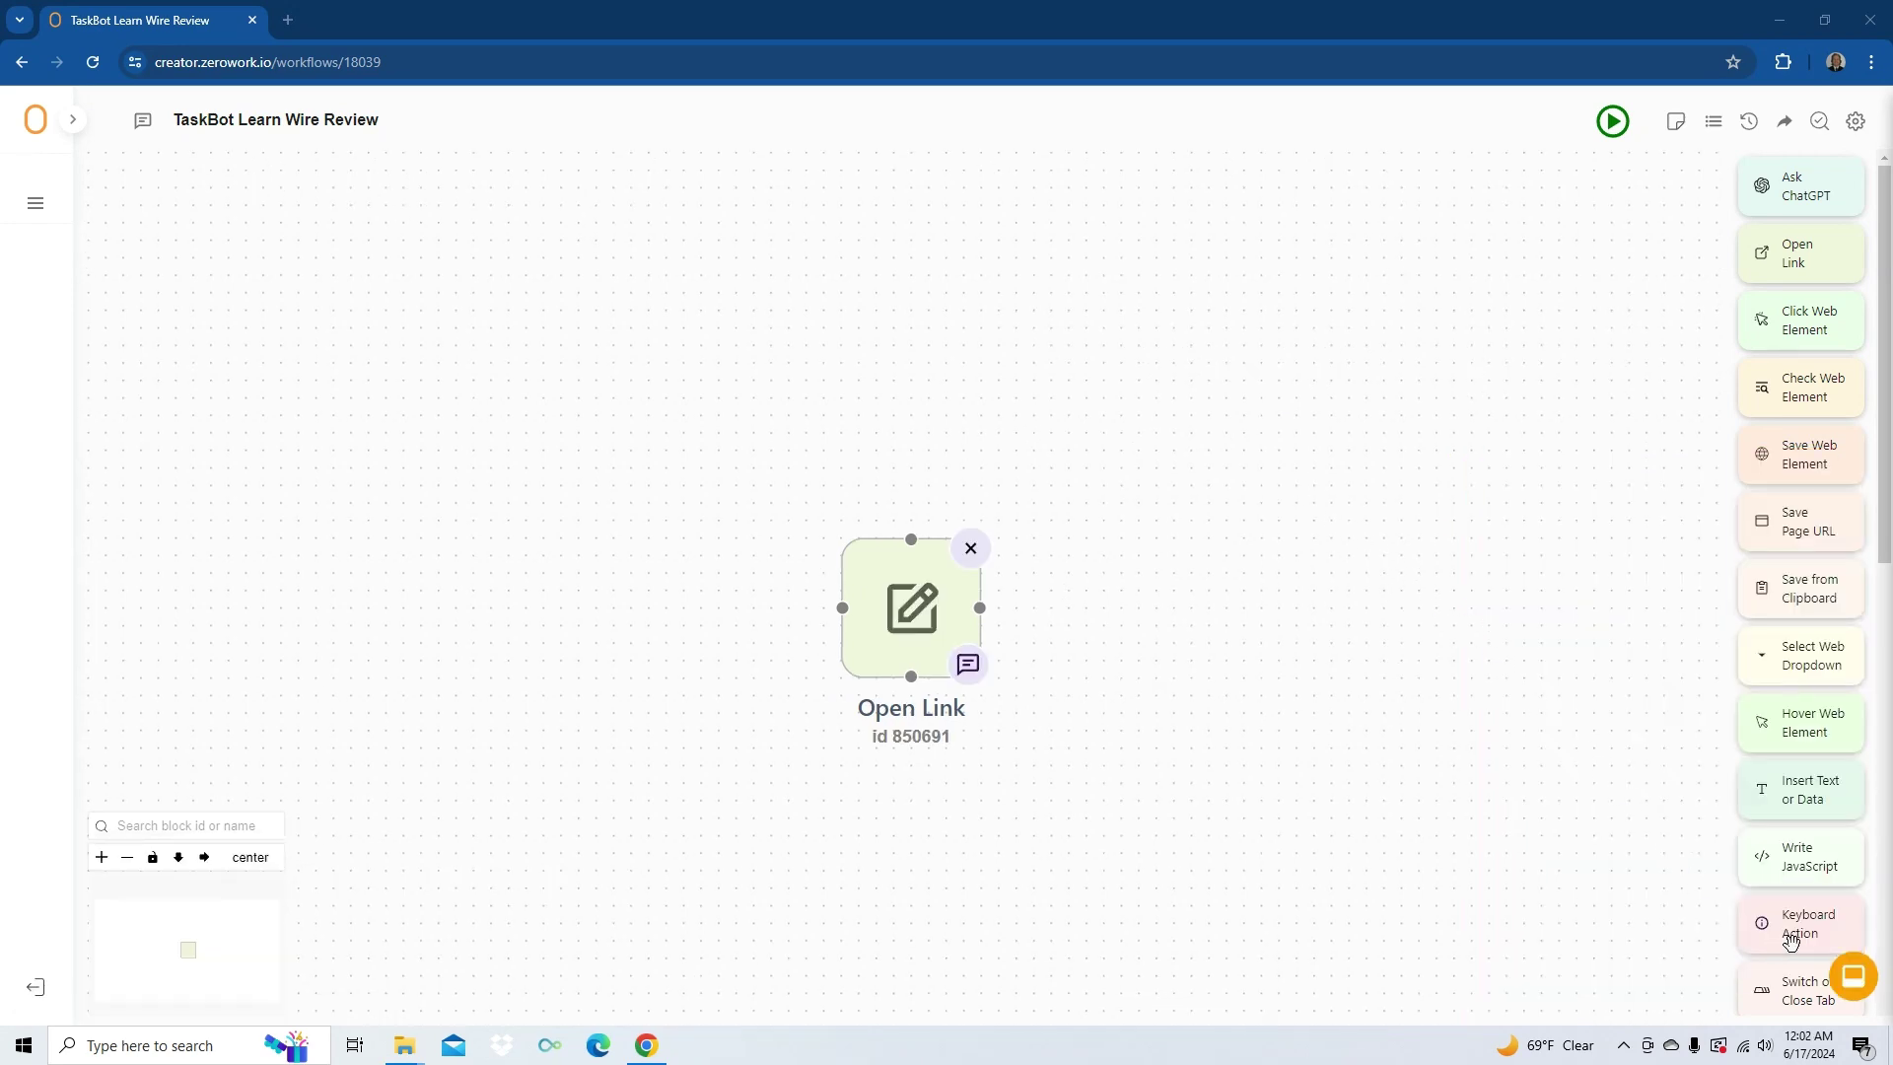
{"action": "left_click_drag", "start_coordinate": [1803, 927], "coordinate": [1200, 588]}
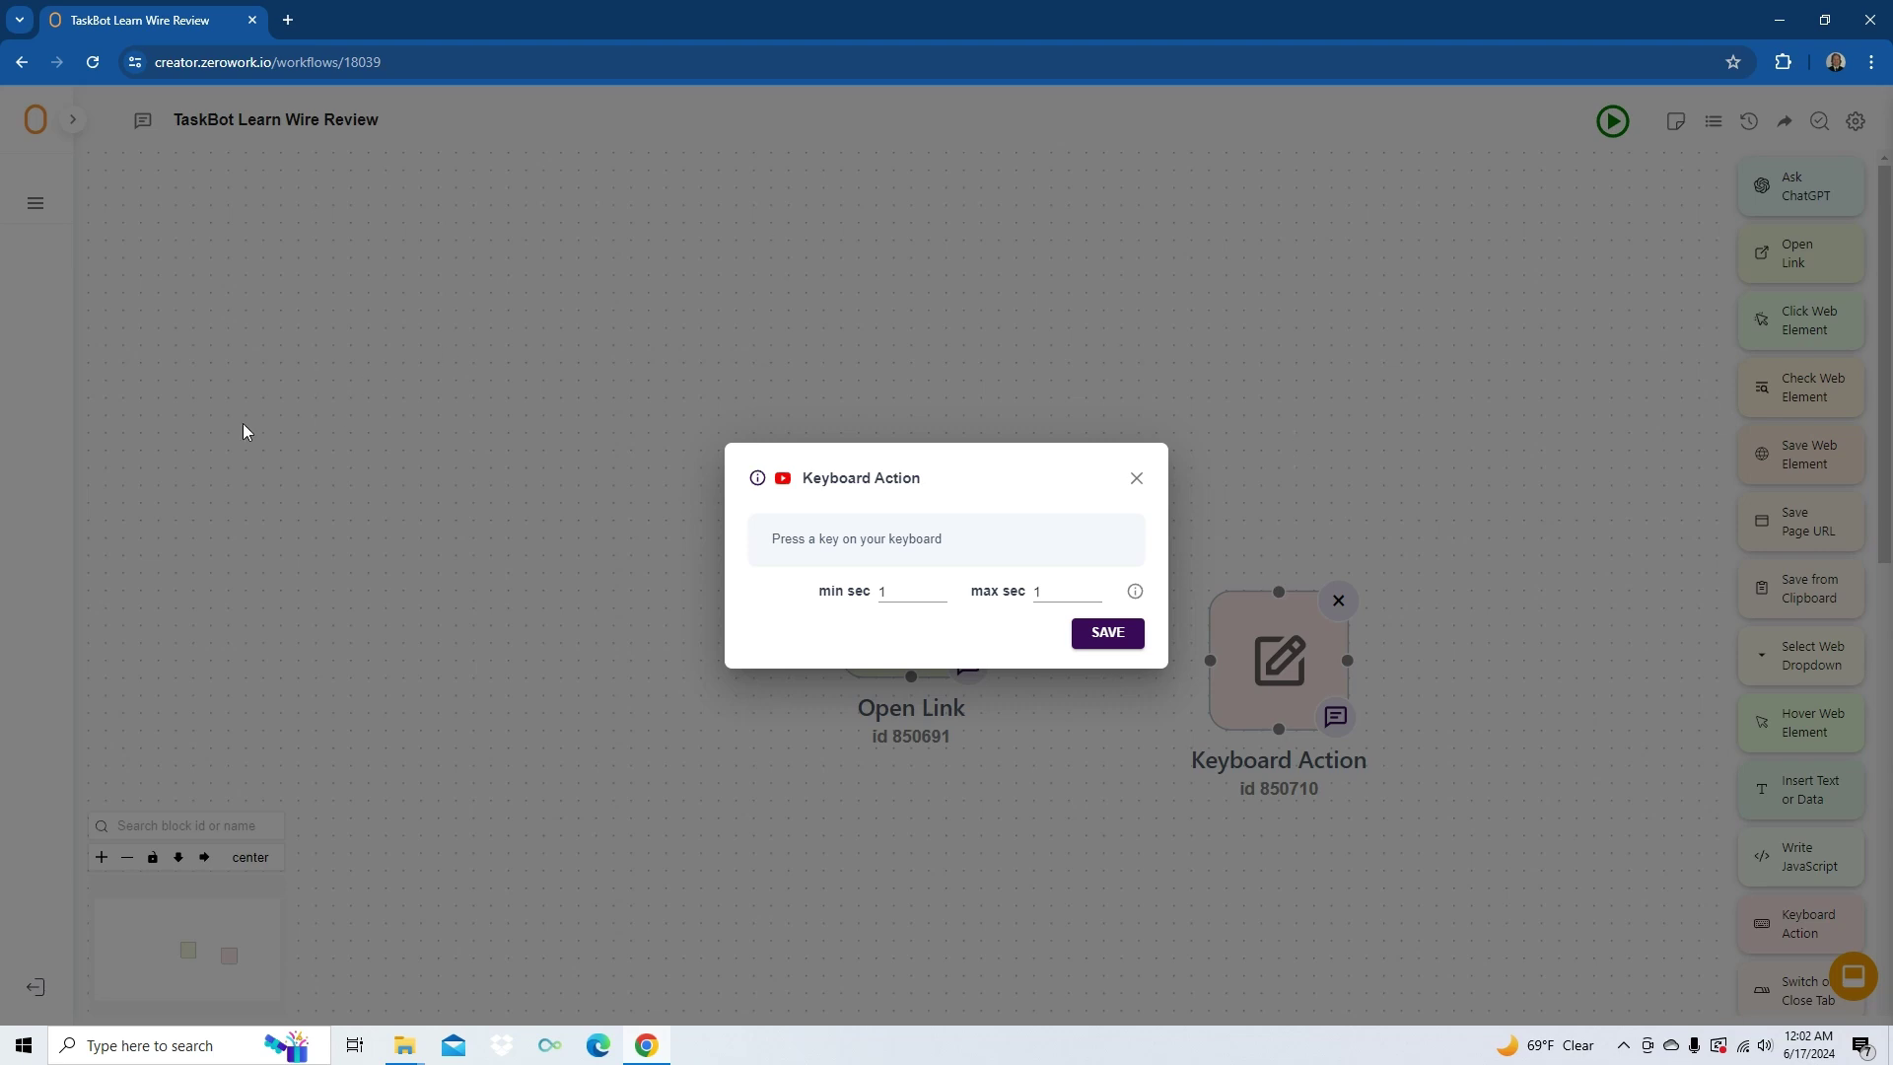
- In a new tab, load Trulia's San Francisco homes for sale, then return to the TaskBot
{"action": "left_click", "coordinate": [288, 19]}
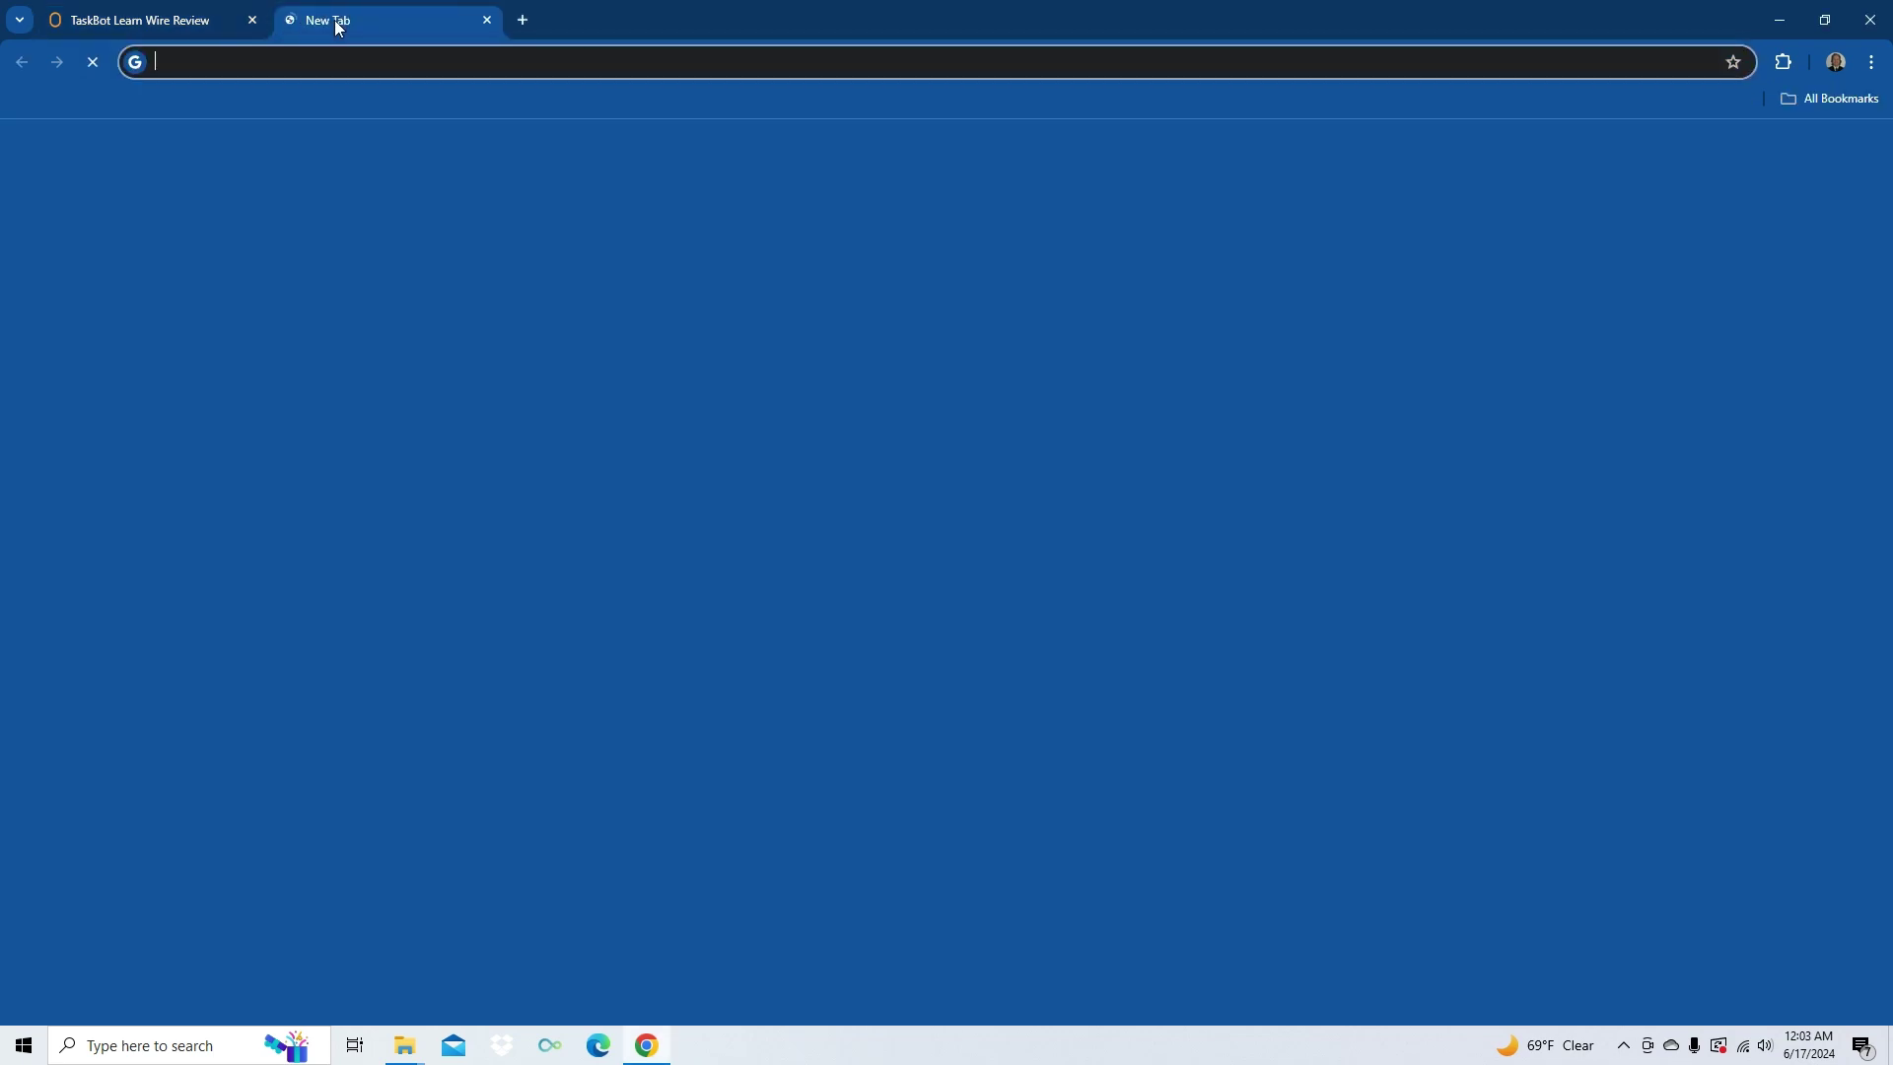
{"action": "left_click", "coordinate": [367, 61]}
{"action": "left_click", "coordinate": [1002, 478]}
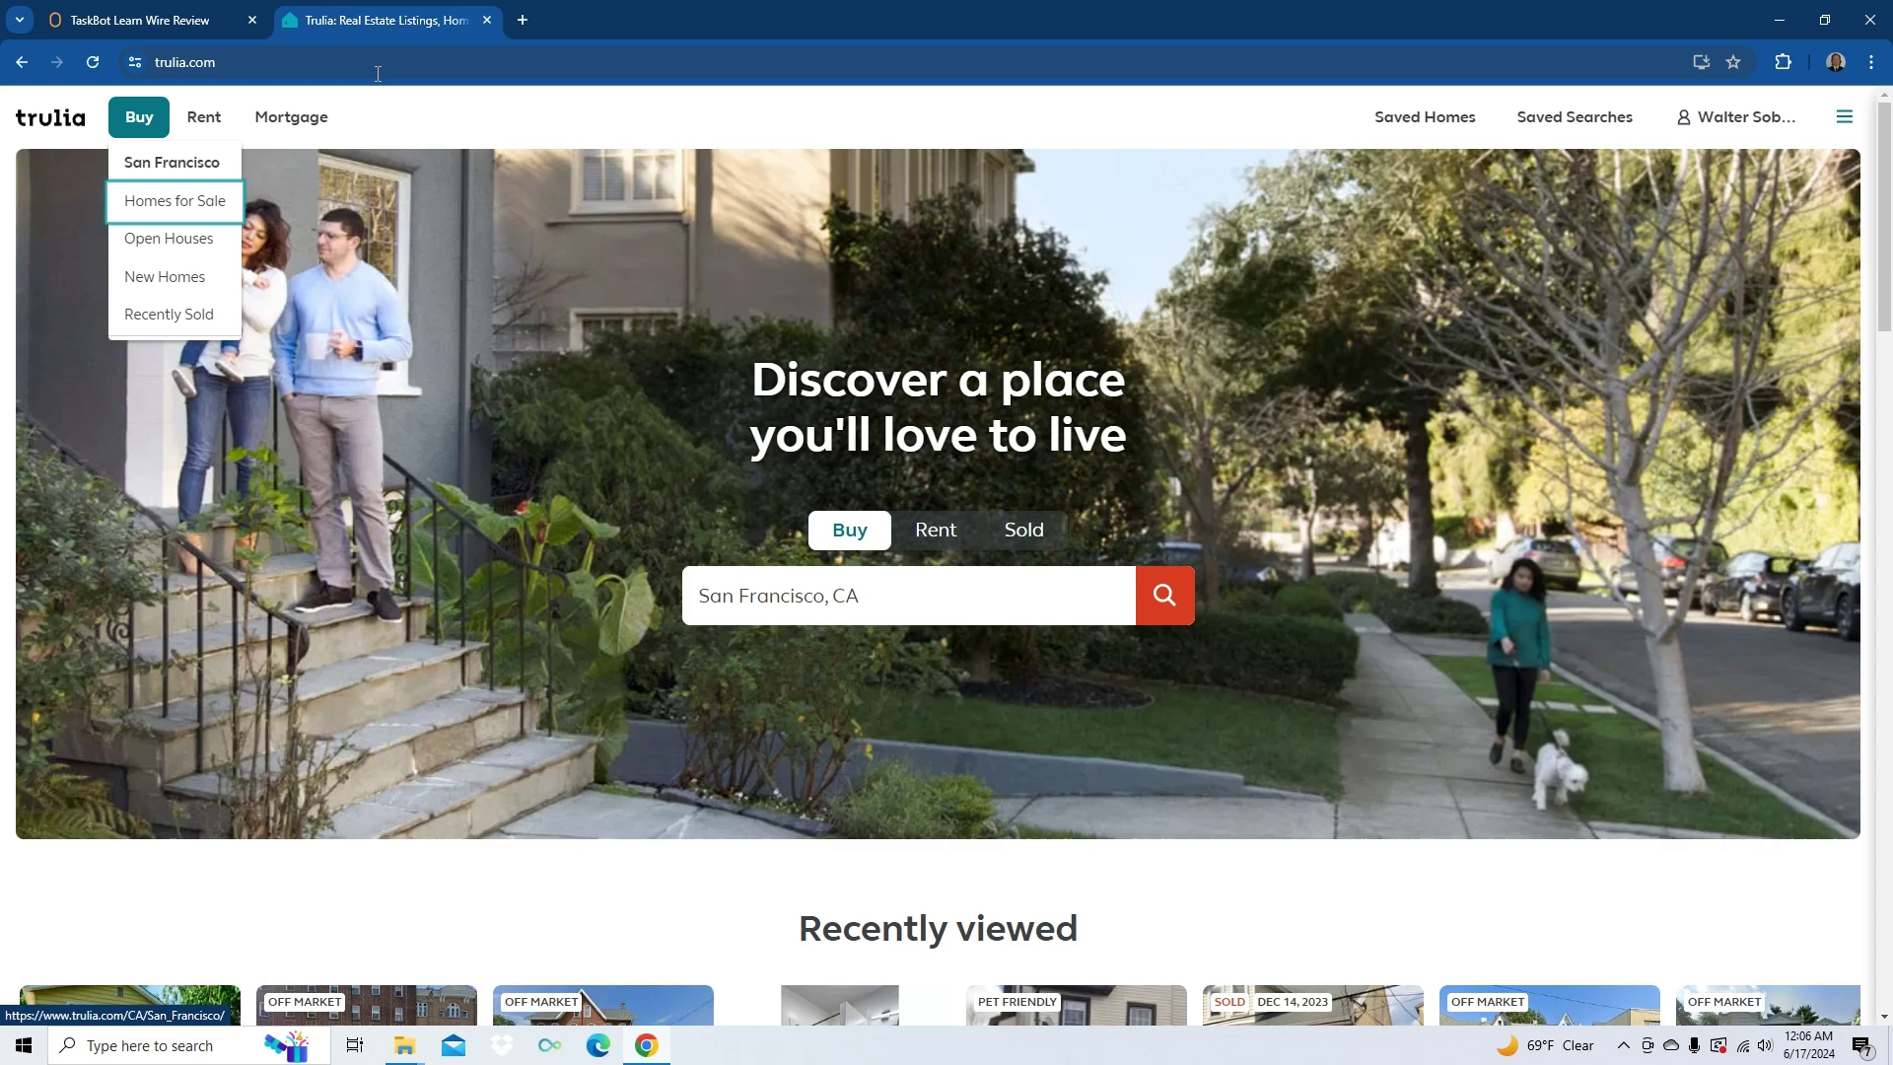
{"action": "key", "text": "Return"}
{"action": "left_click", "coordinate": [108, 14]}
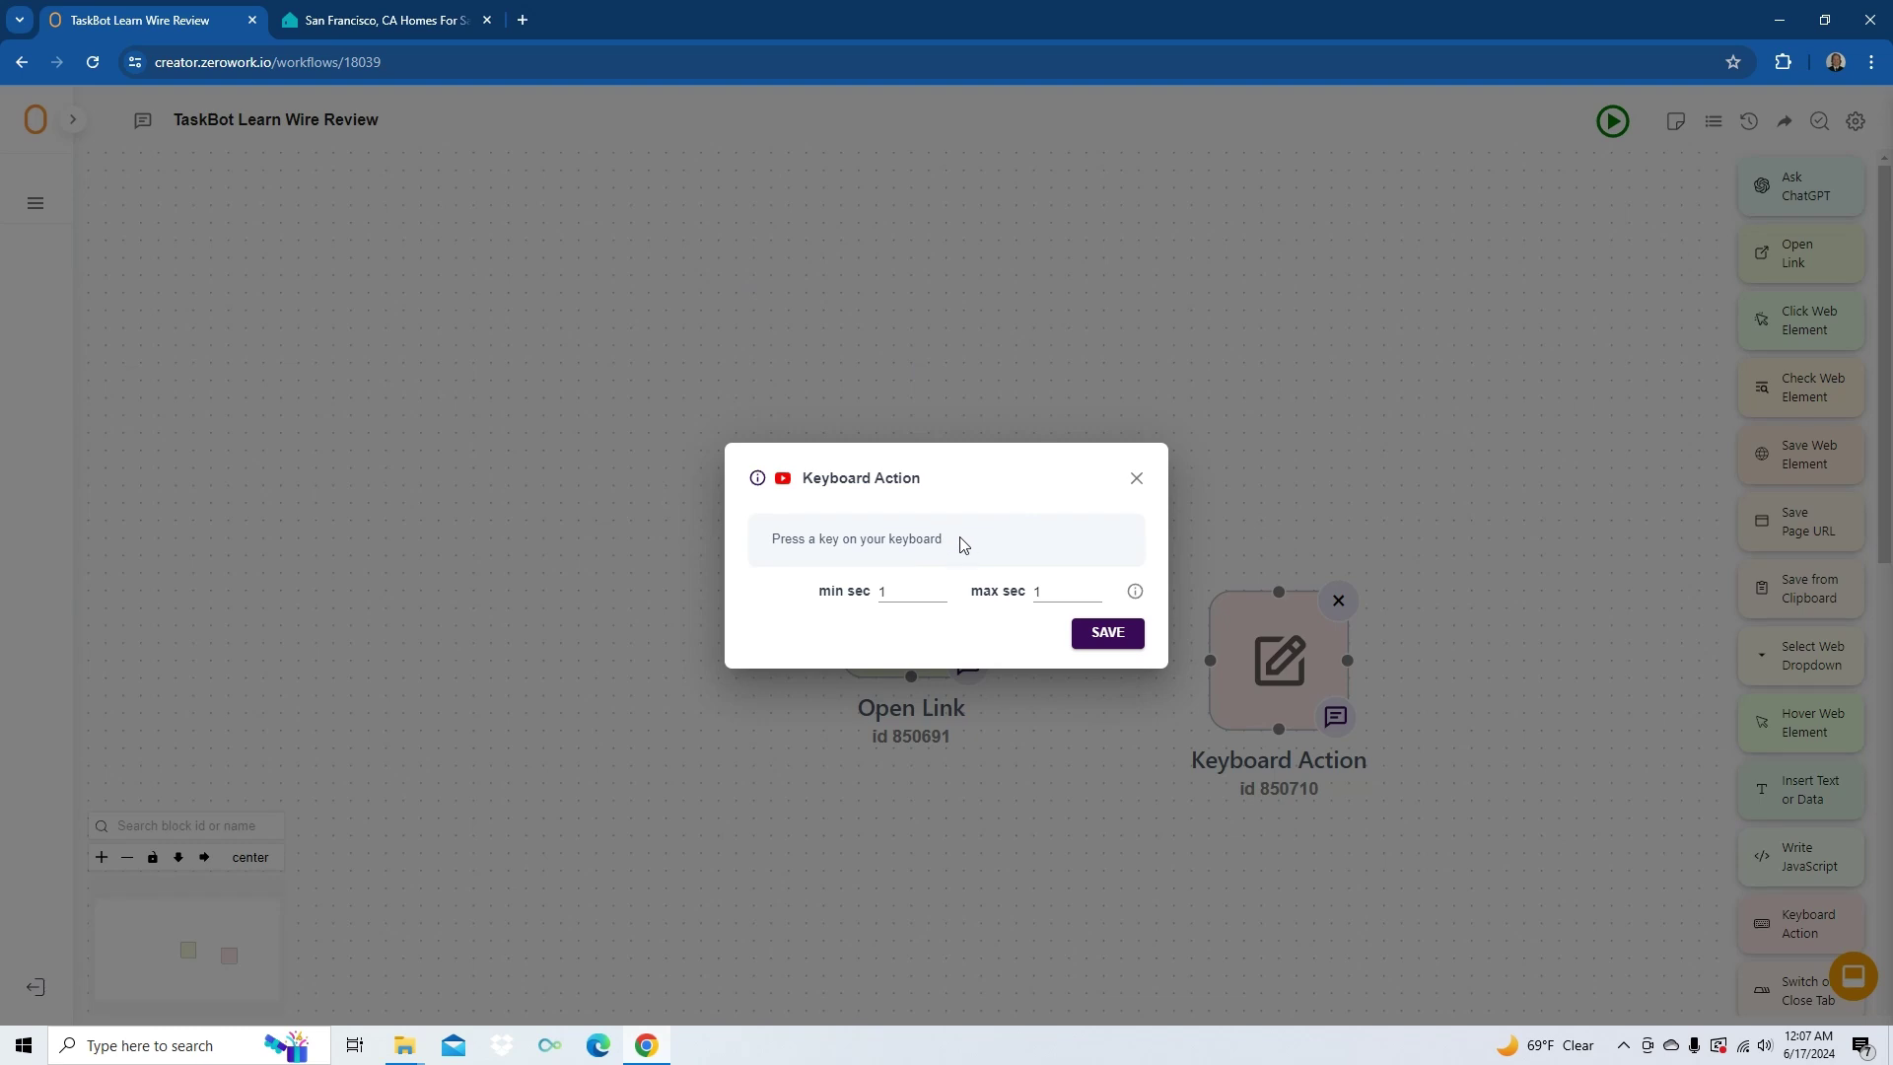
- Record Tab presses followed by an Enter press as the Keyboard Action key sequence
{"action": "key", "text": "Tab"}
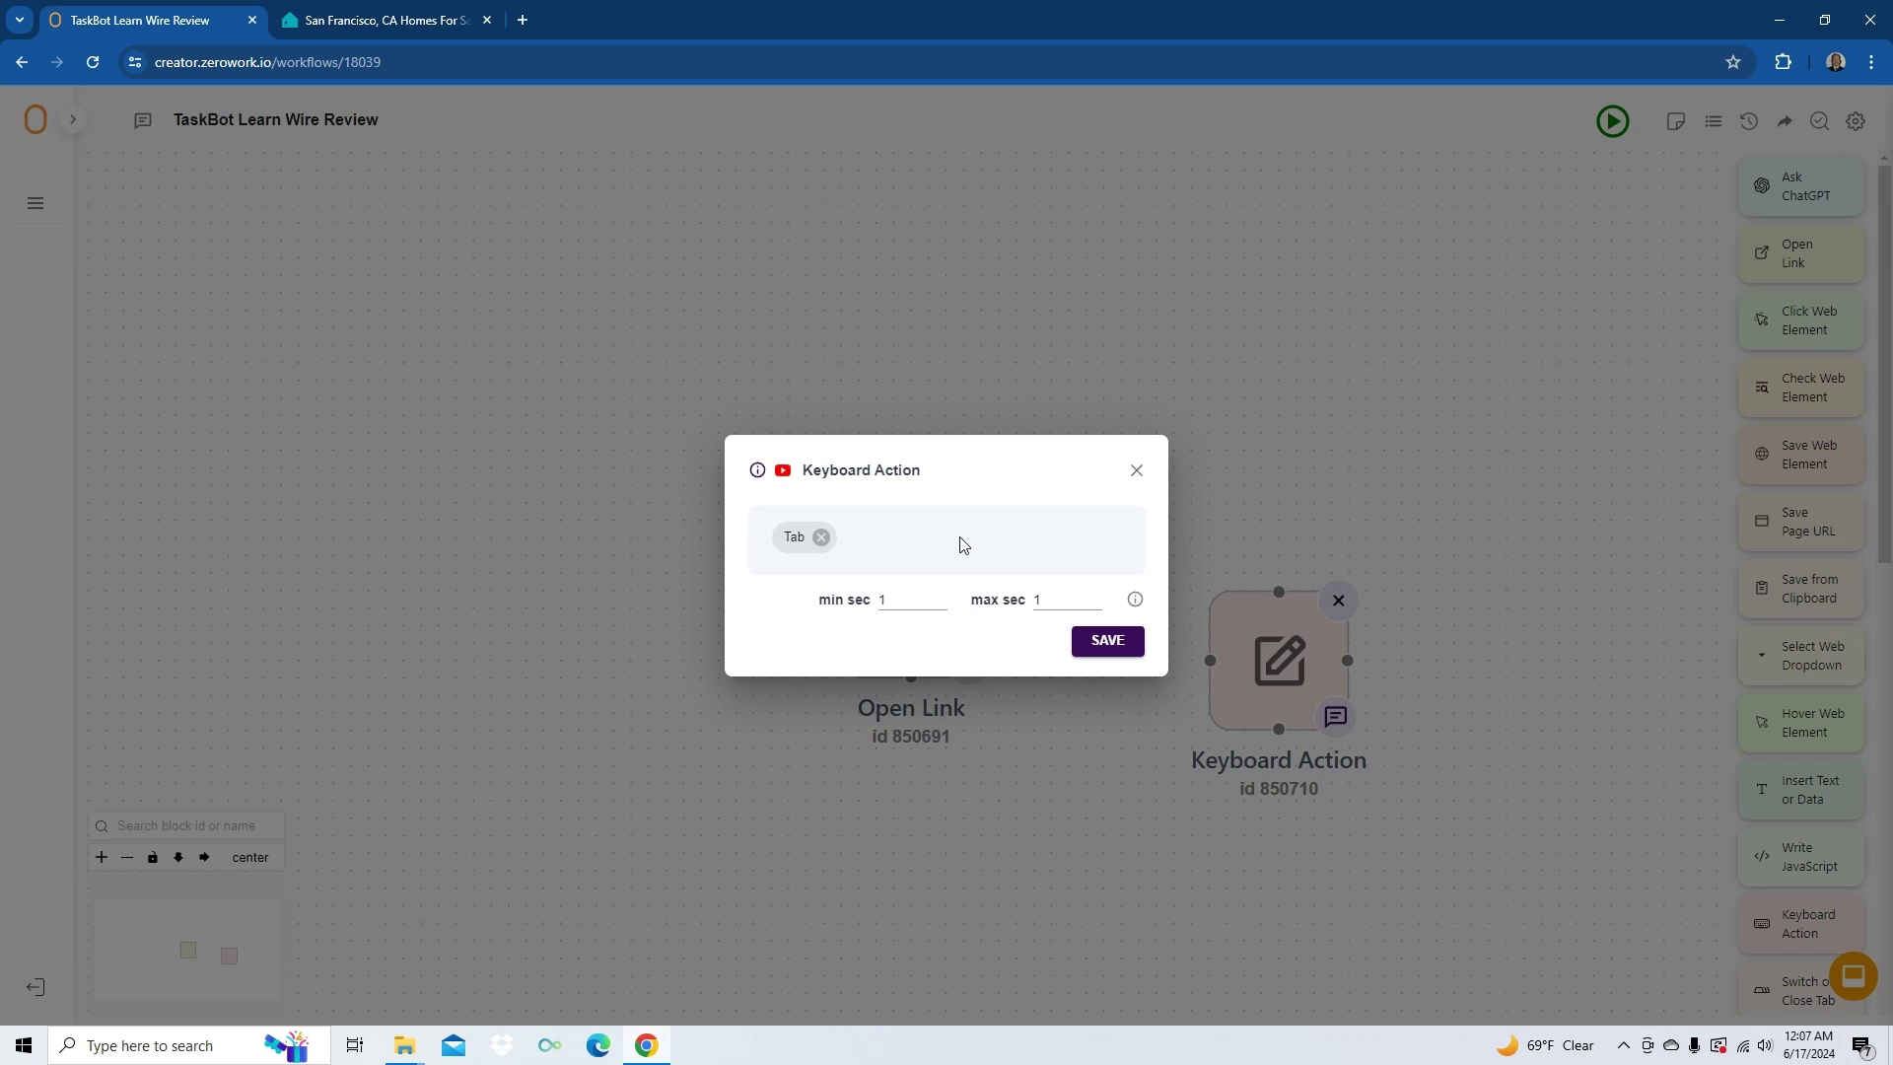
{"action": "key", "text": "Tab"}
{"action": "key", "text": "Tab"}
{"action": "key", "text": "Tab"}
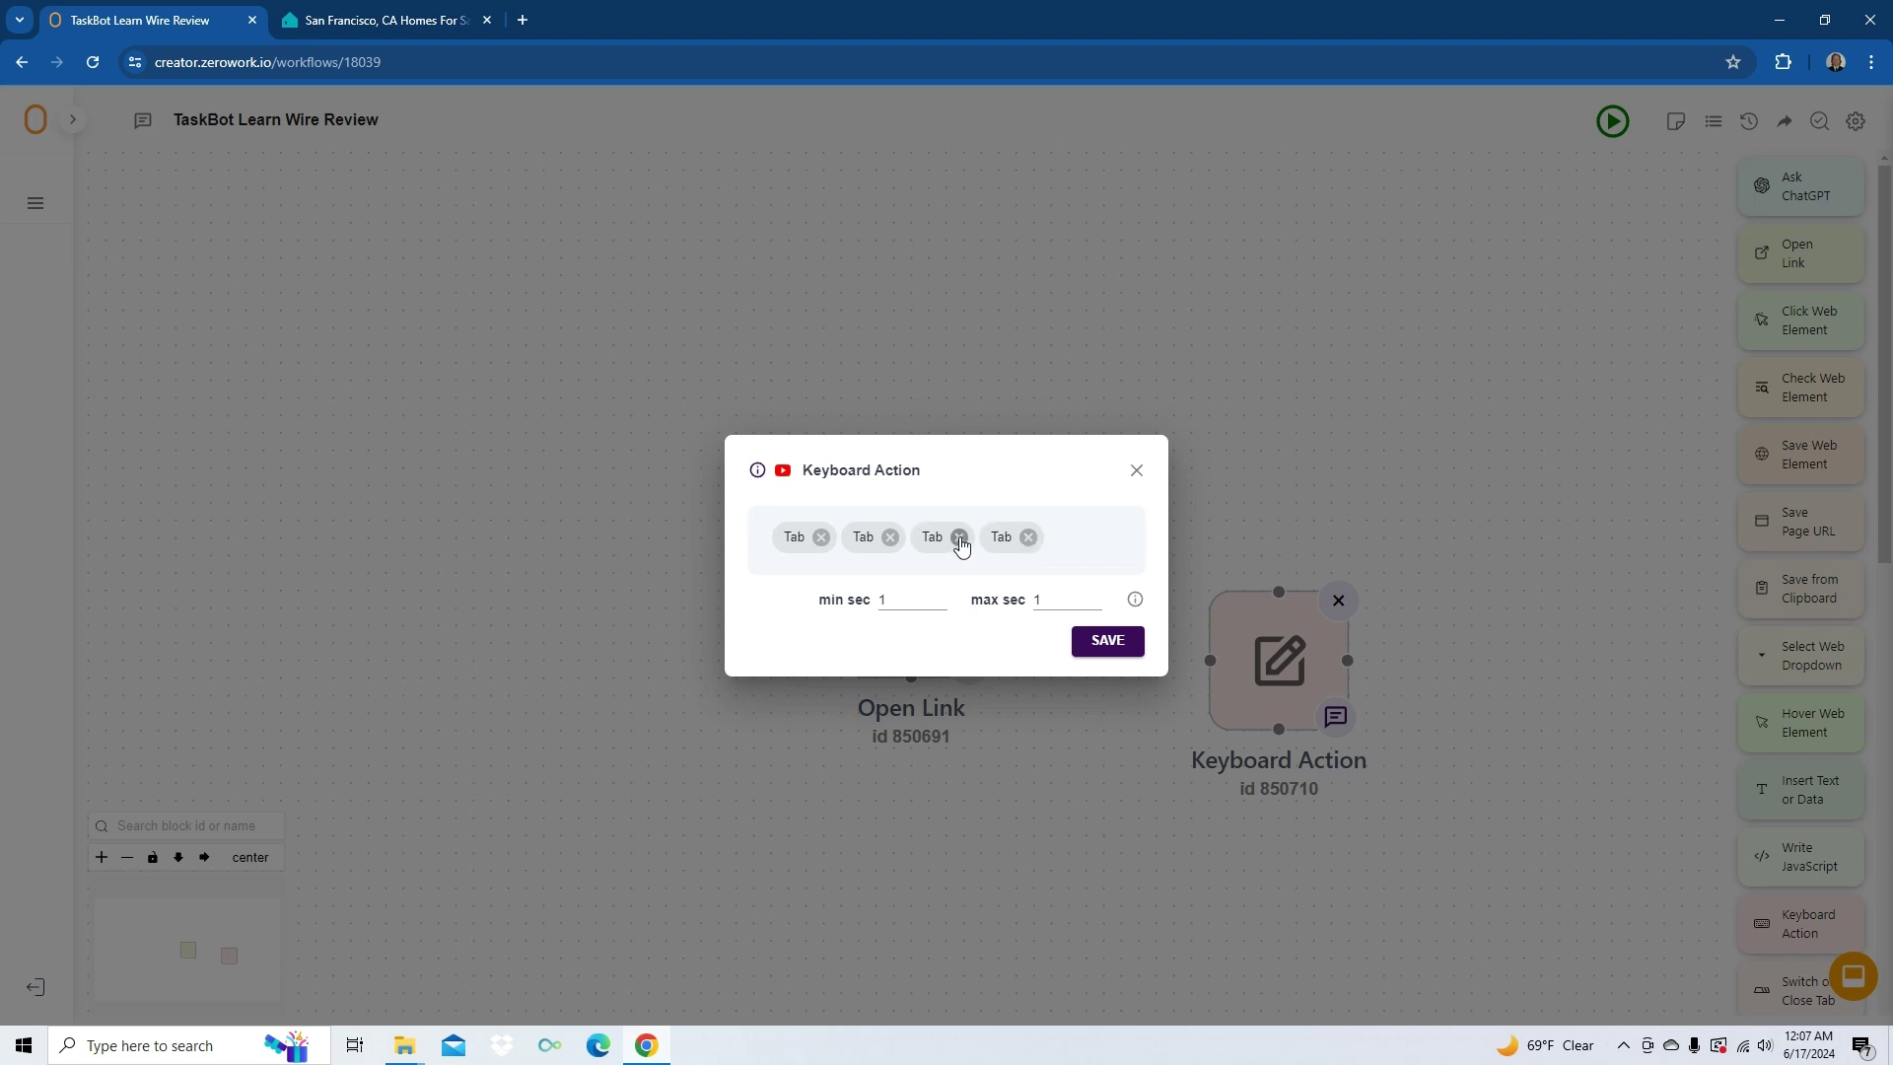
{"action": "key", "text": "Return"}
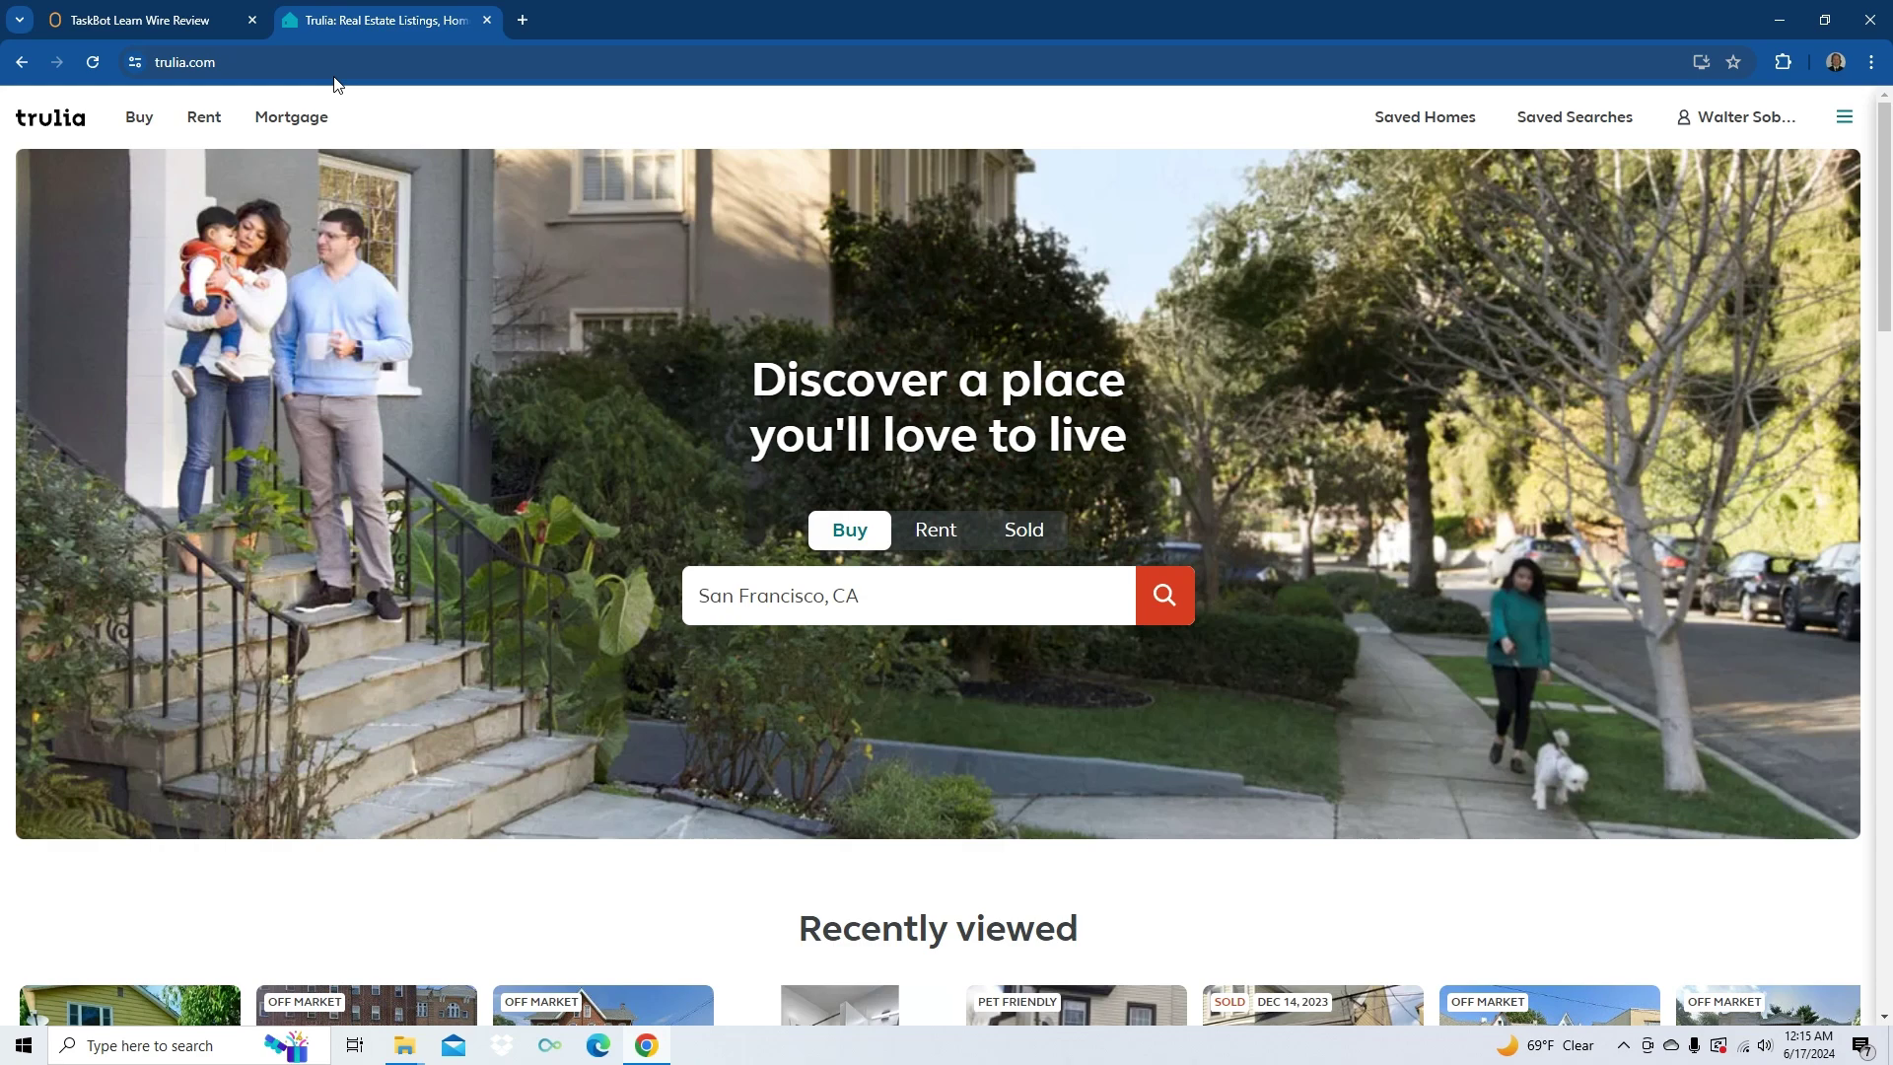
- Open Trulia's San Francisco homes-for-sale listings and focus the location search to show recent searches
{"action": "key", "text": "Tab"}
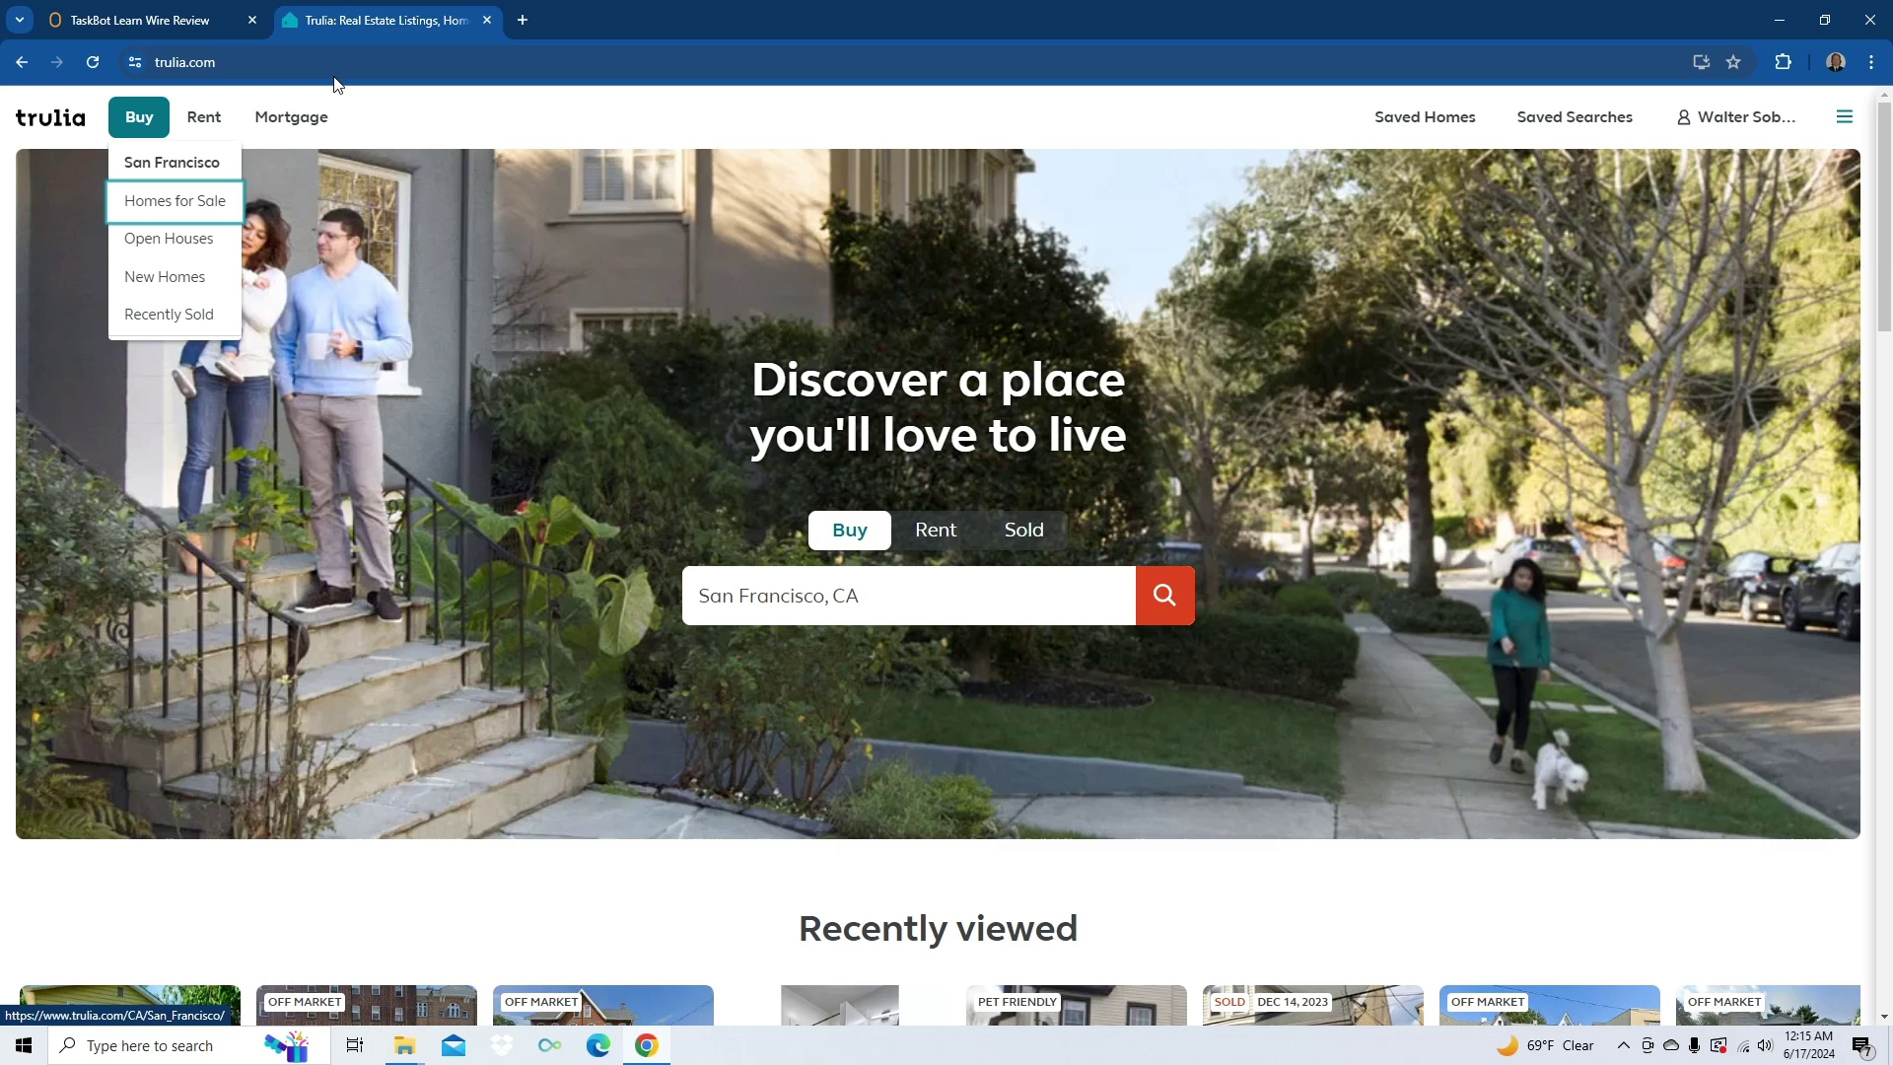
{"action": "key", "text": "Return"}
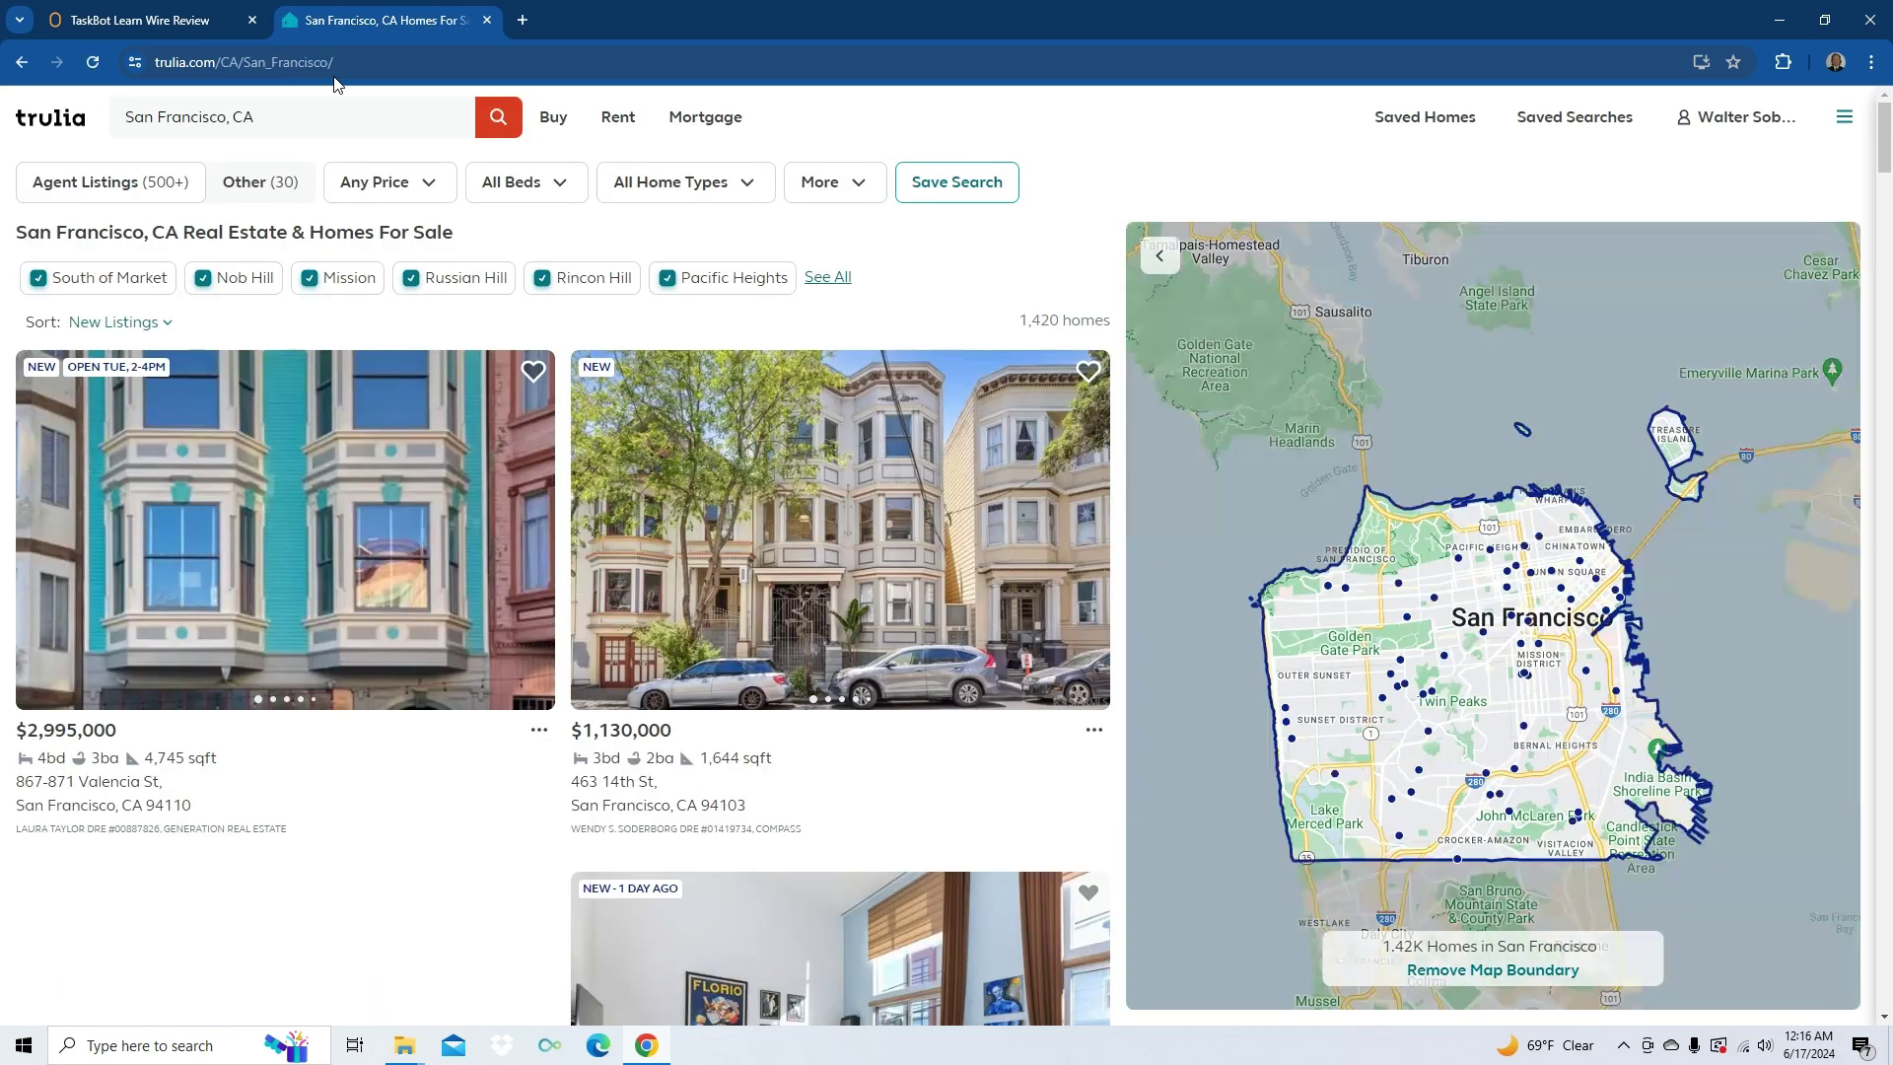
{"action": "key", "text": "Tab"}
{"action": "key", "text": "Tab"}
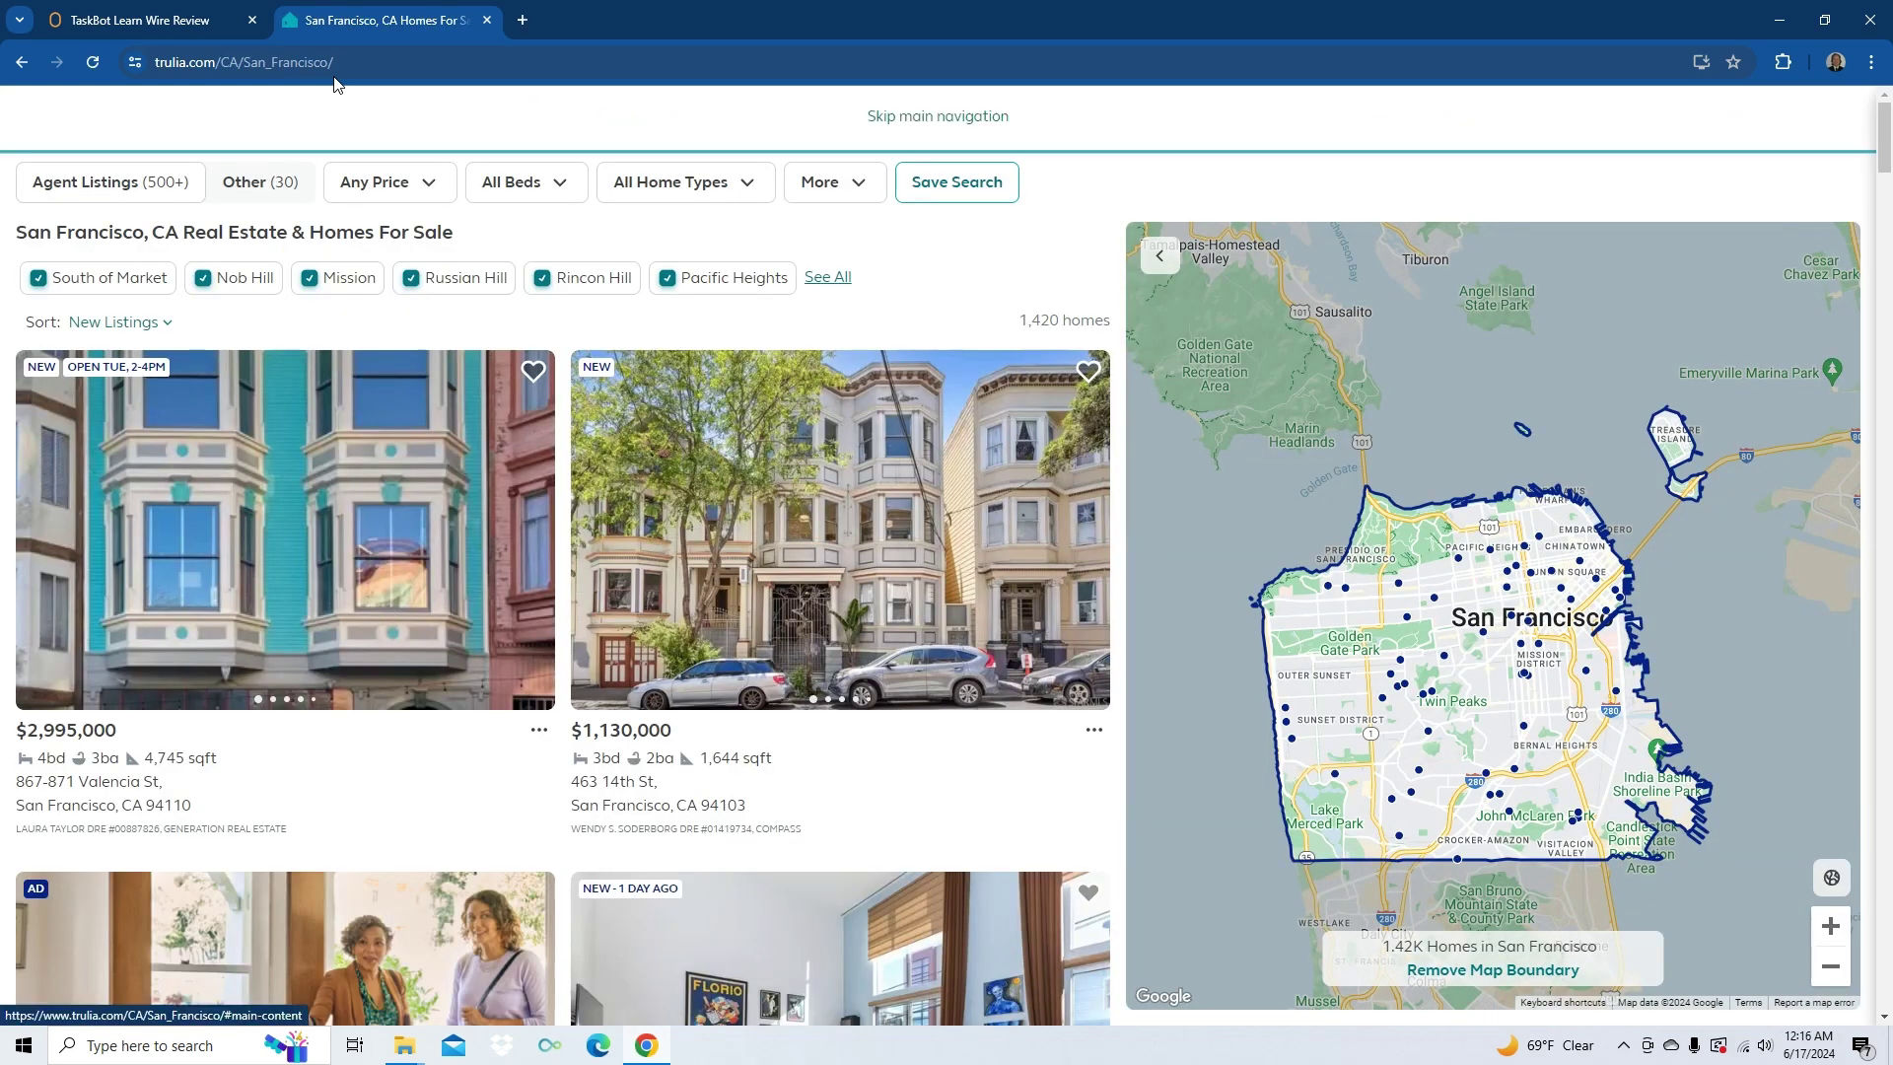
{"action": "key", "text": "Tab"}
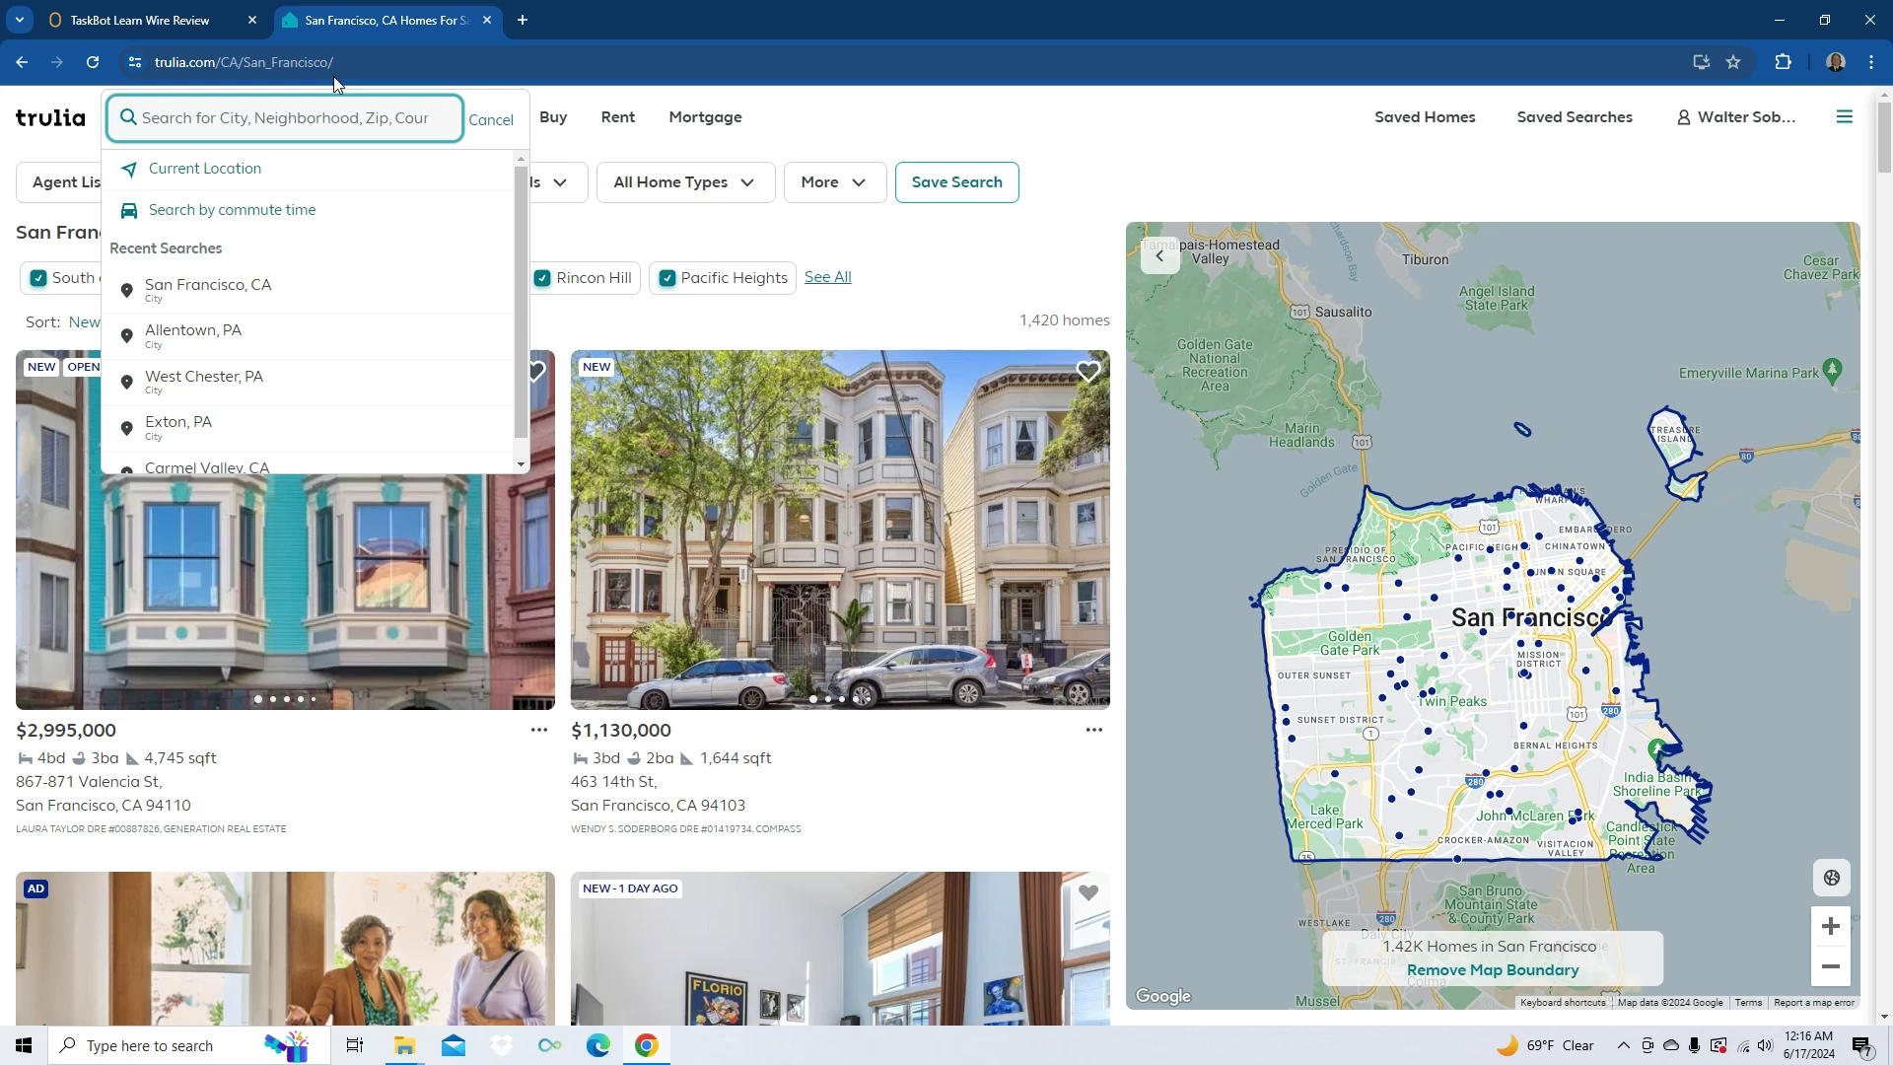
- Record Tab ×4, Enter, then Tab ×3 in the Keyboard Action block and save it
{"action": "key", "text": "ctrl+shift+Tab"}
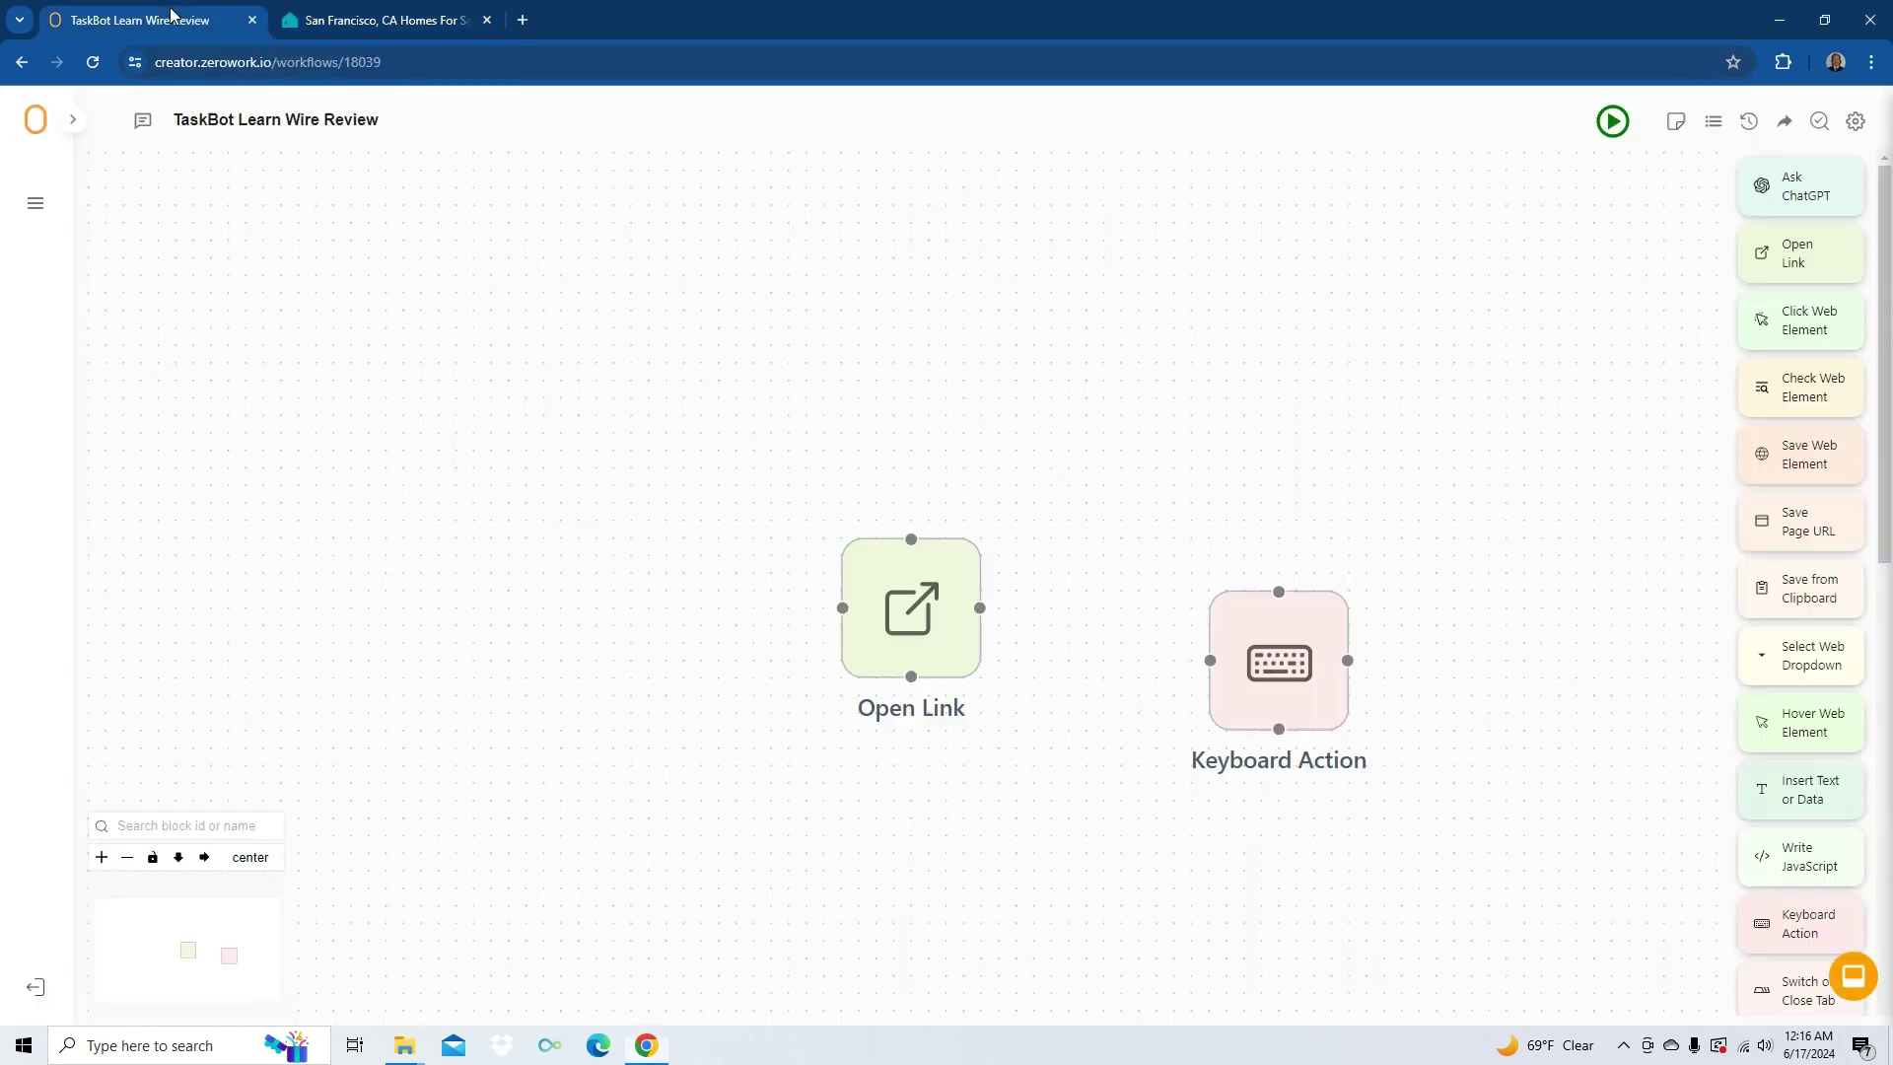
{"action": "mouse_move", "coordinate": [1311, 667]}
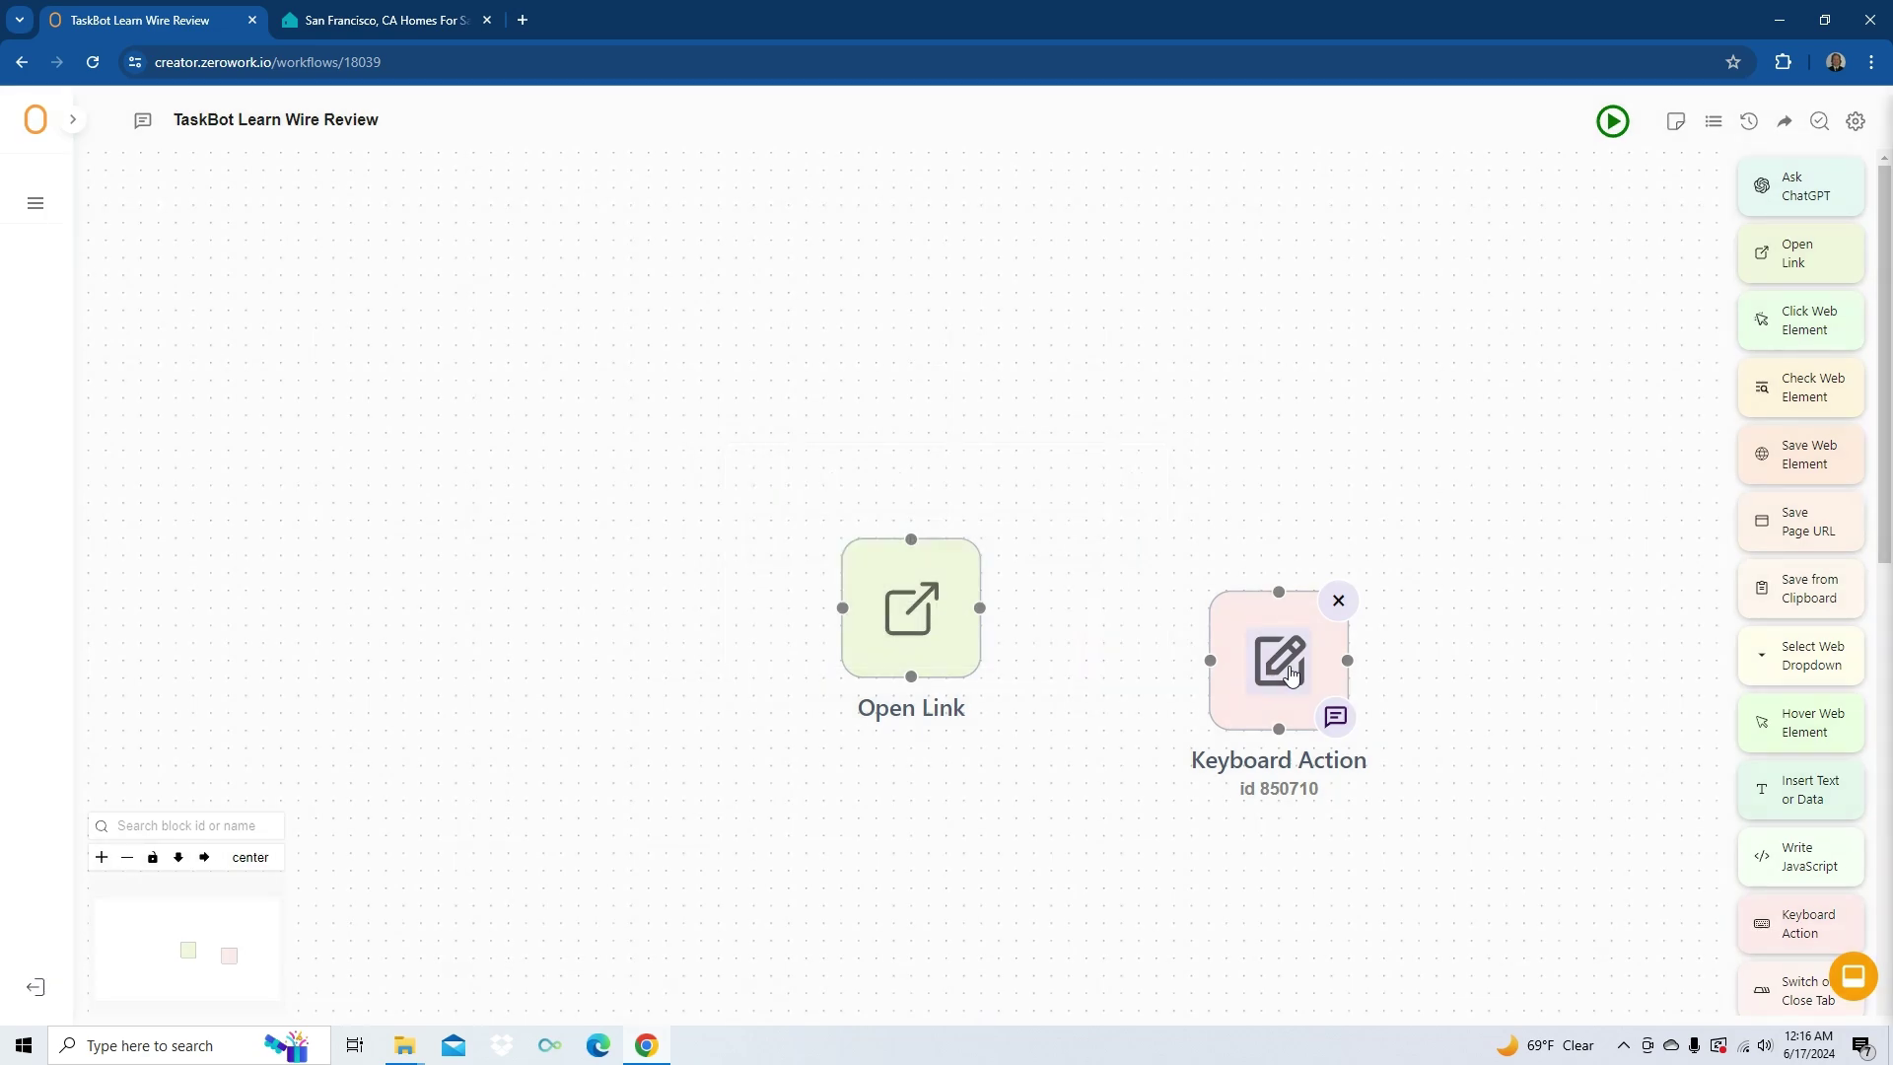
{"action": "left_click", "coordinate": [1282, 662]}
{"action": "key", "text": "Tab"}
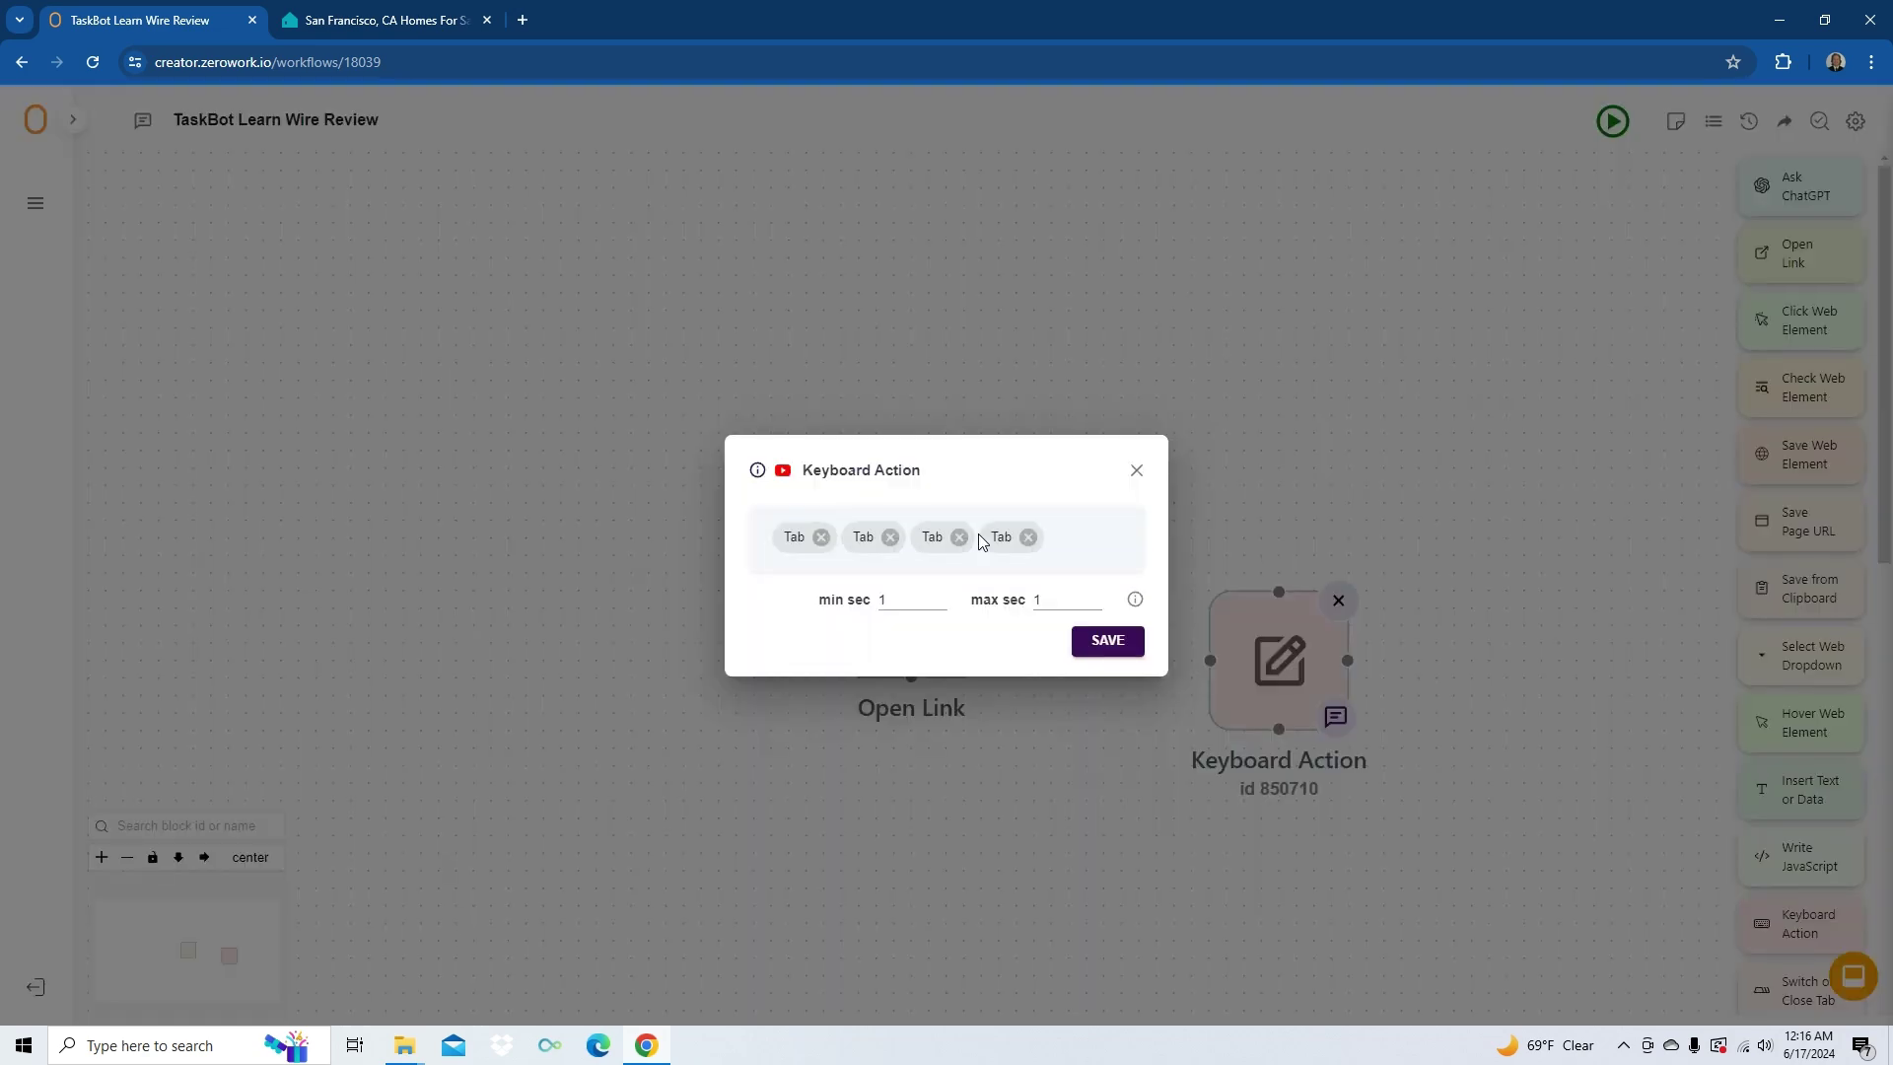
{"action": "key", "text": "Return"}
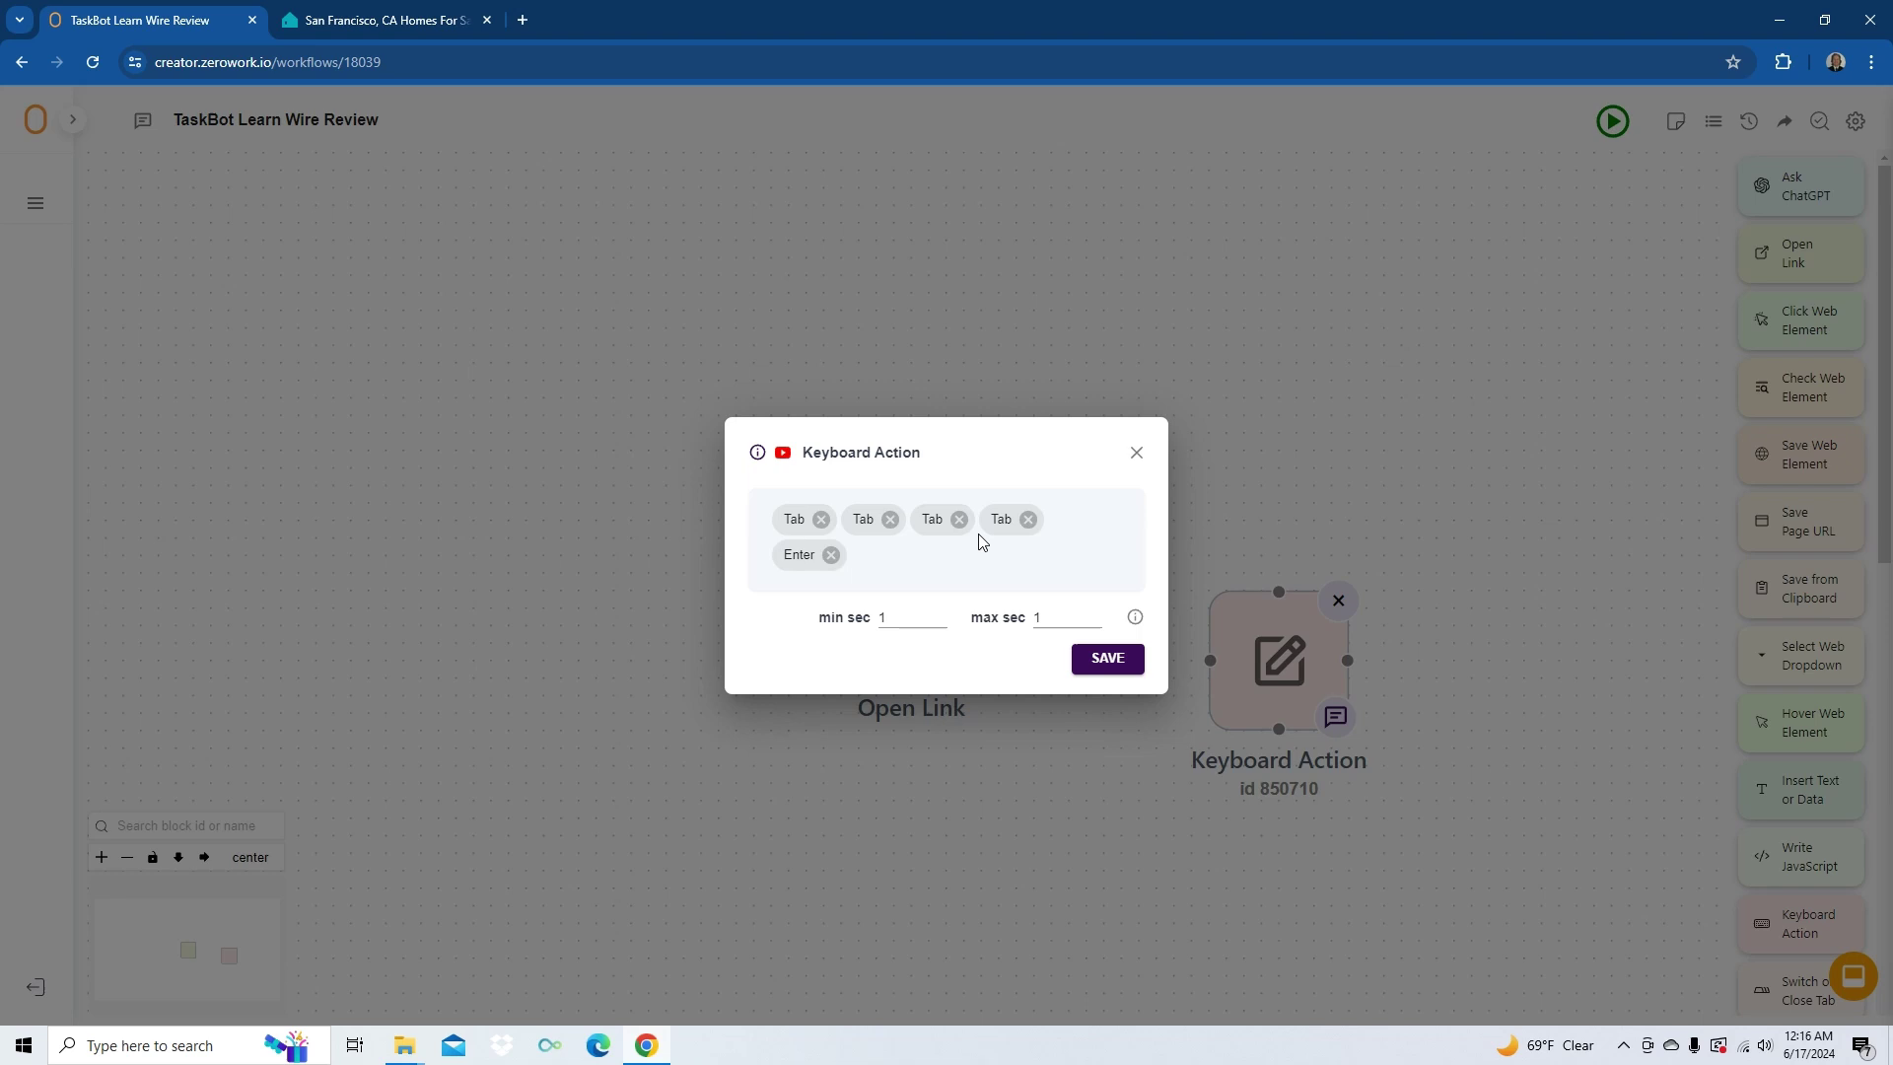
{"action": "key", "text": "Tab"}
{"action": "key", "text": "Tab"}
{"action": "key", "text": "Tab"}
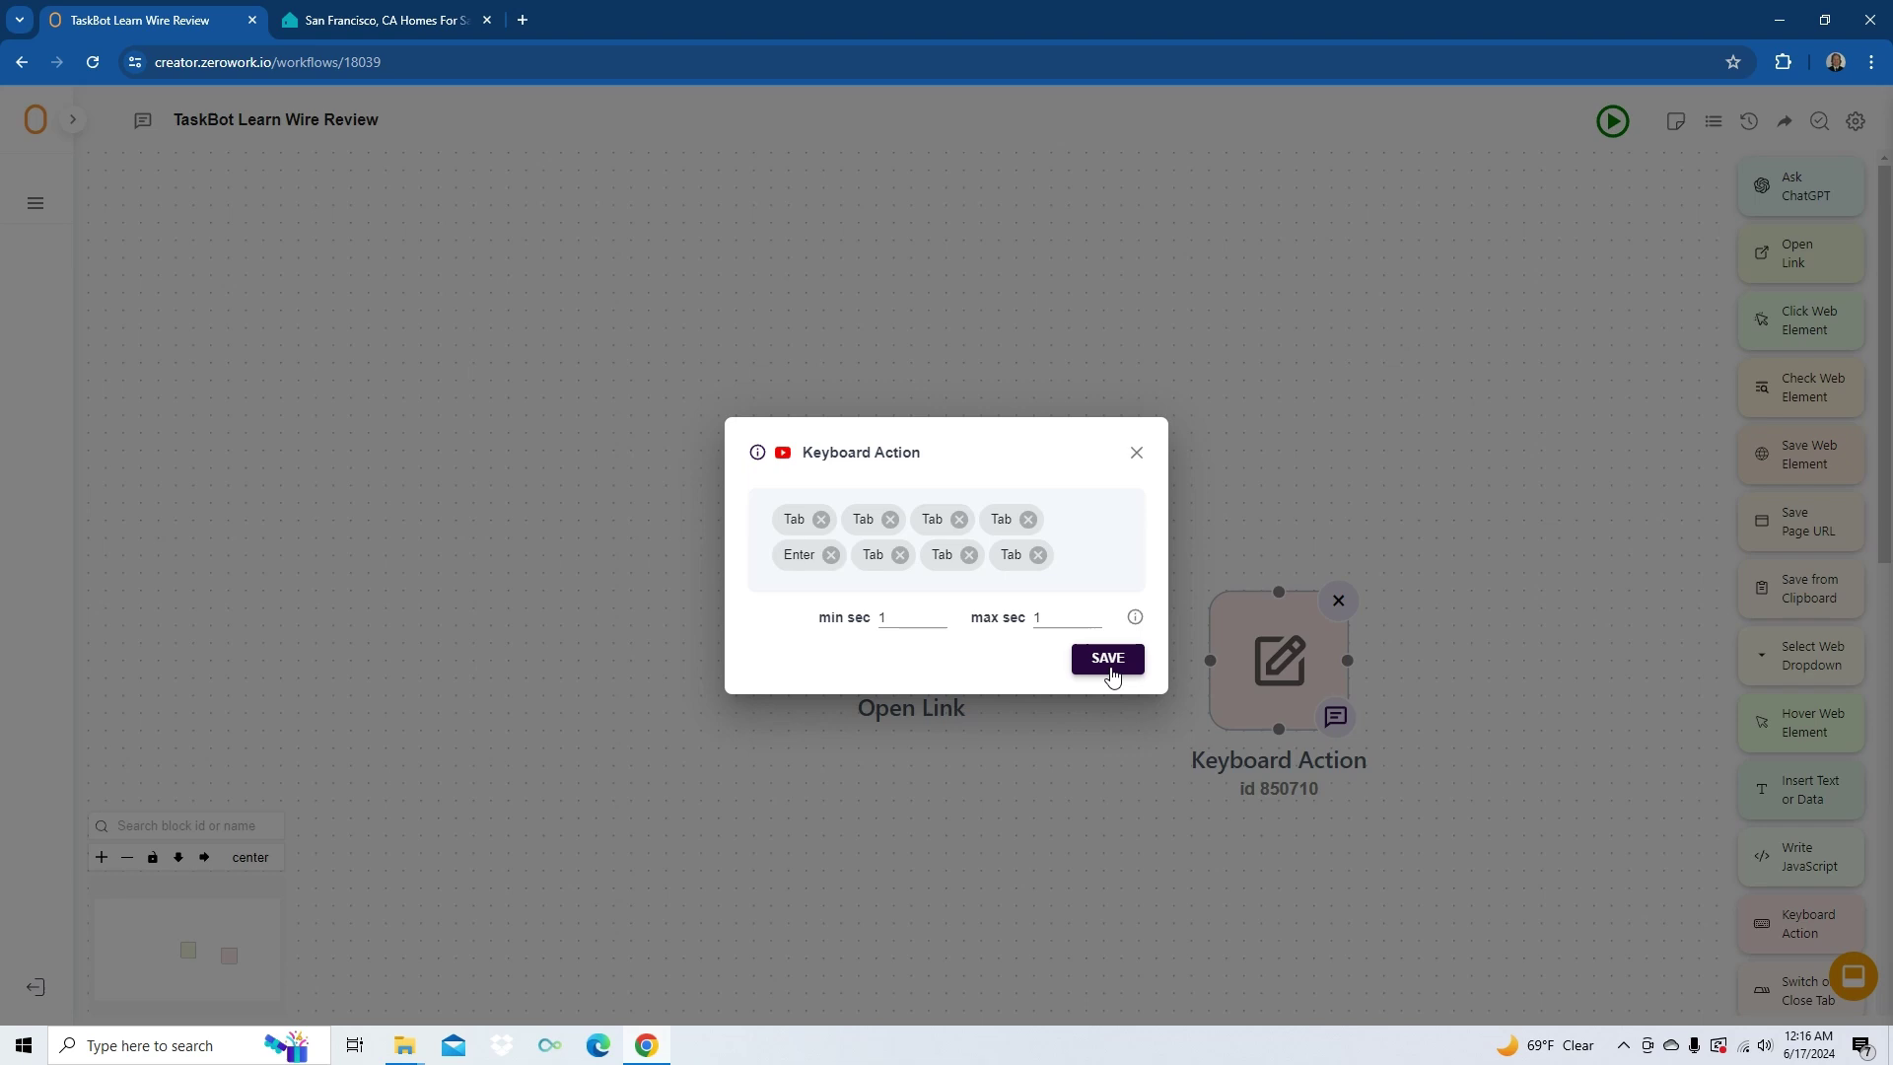
{"action": "key", "text": "Return"}
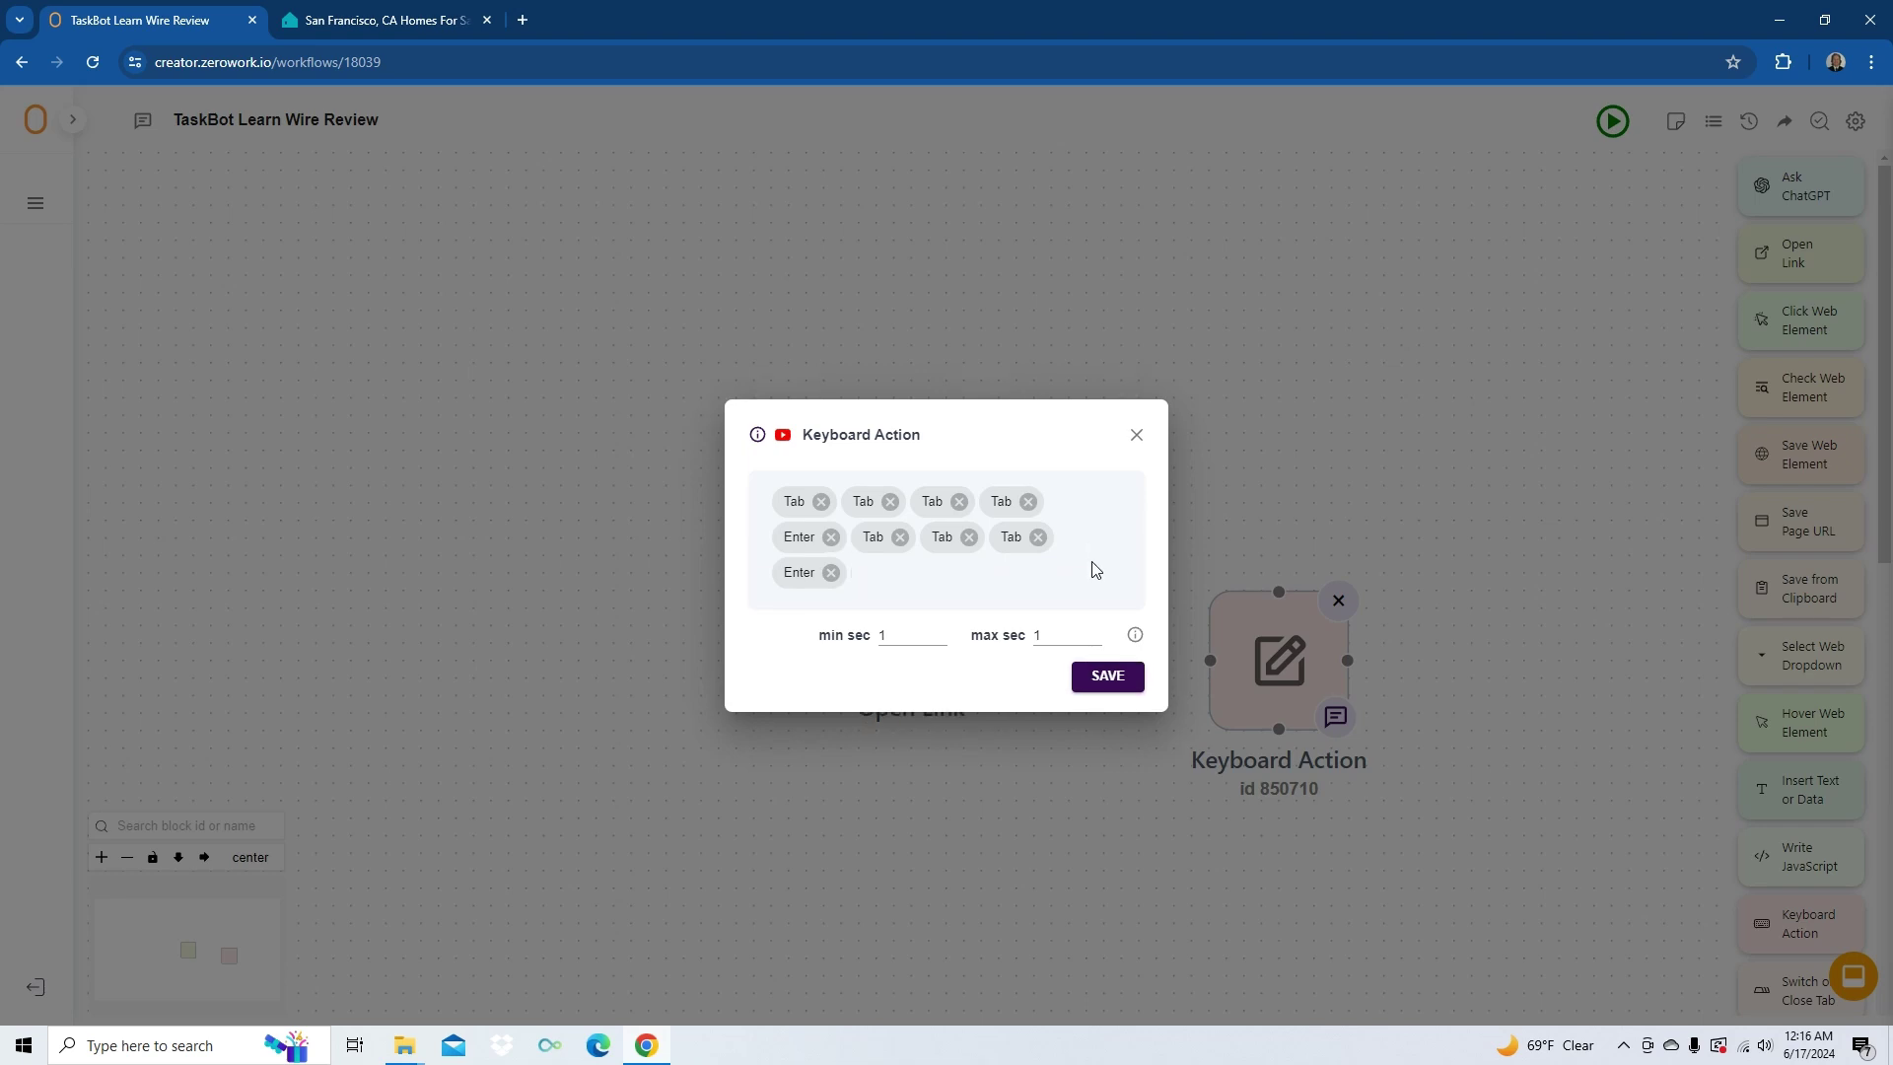
{"action": "left_click", "coordinate": [1107, 675]}
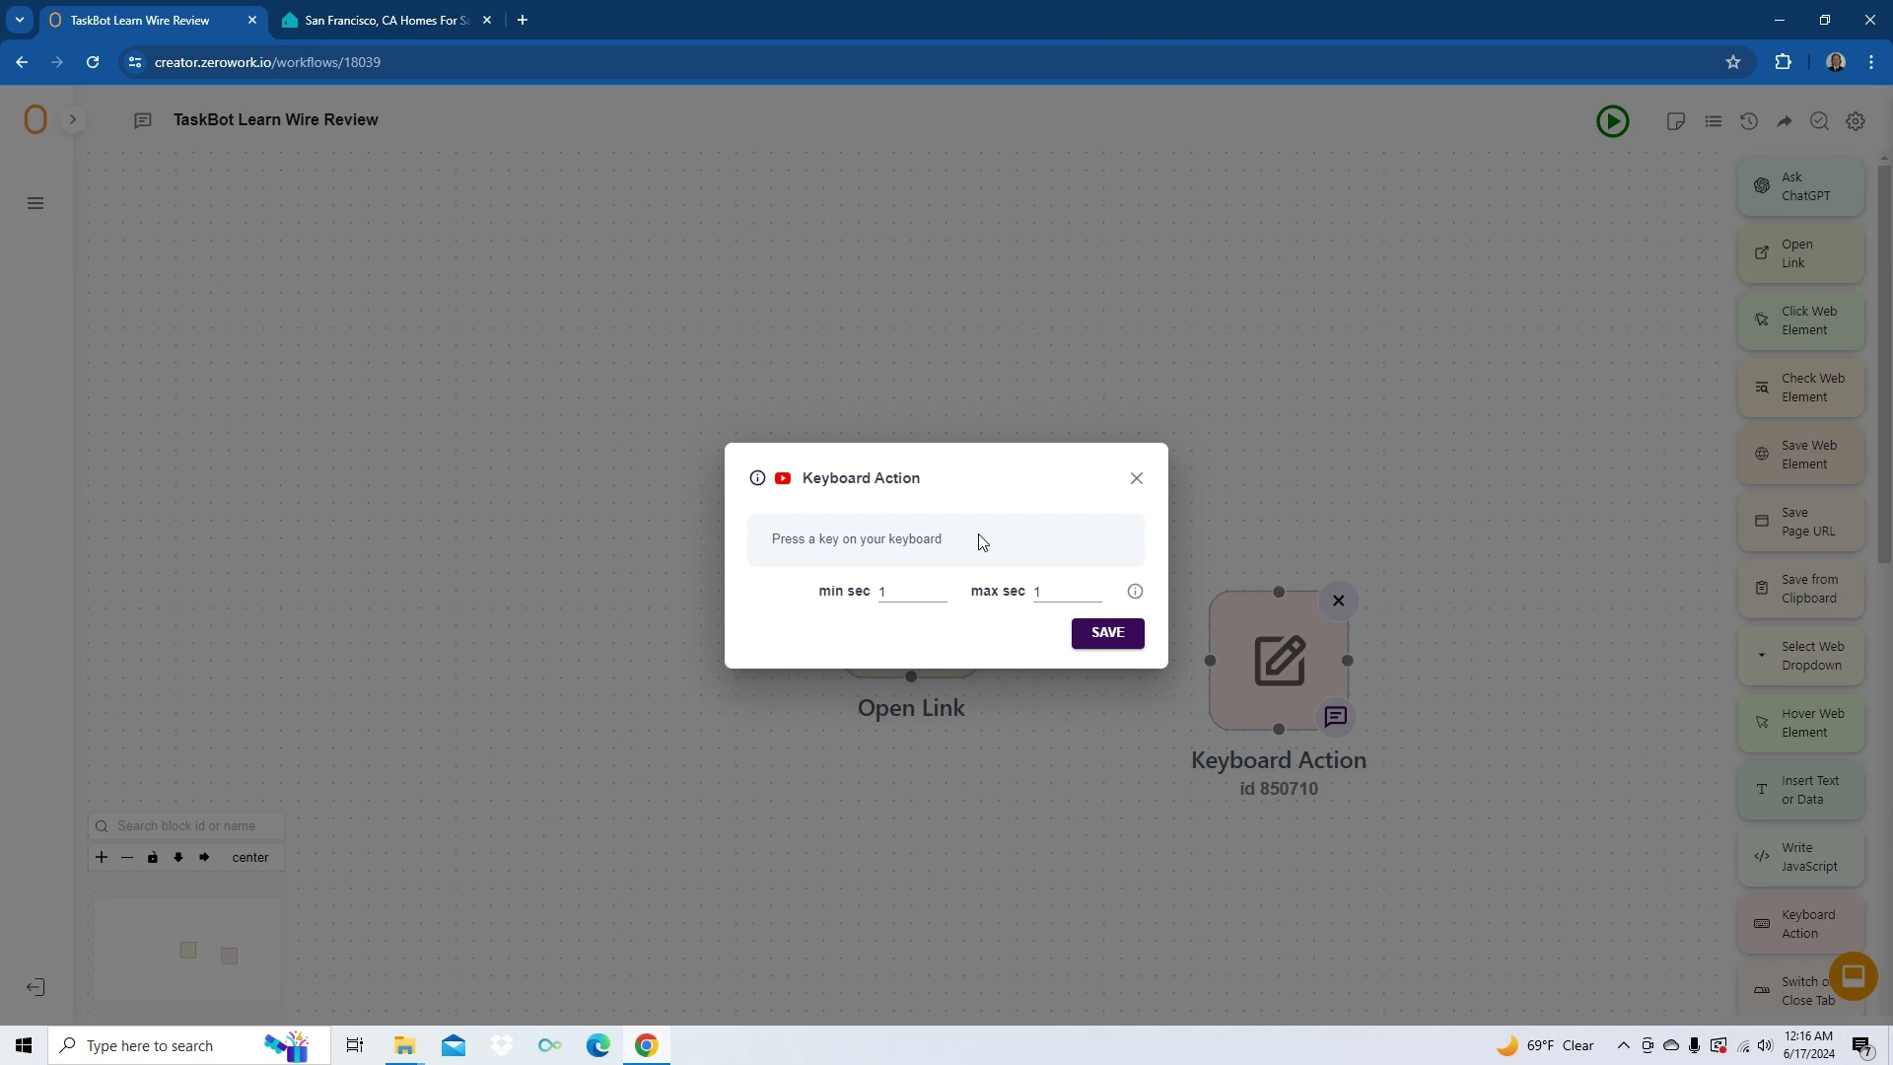
{"action": "key", "text": "Tab"}
{"action": "key", "text": "Tab"}
{"action": "key", "text": "Tab"}
{"action": "key", "text": "Tab"}
{"action": "key", "text": "Return"}
{"action": "key", "text": "Tab"}
{"action": "key", "text": "Tab"}
{"action": "key", "text": "Tab"}
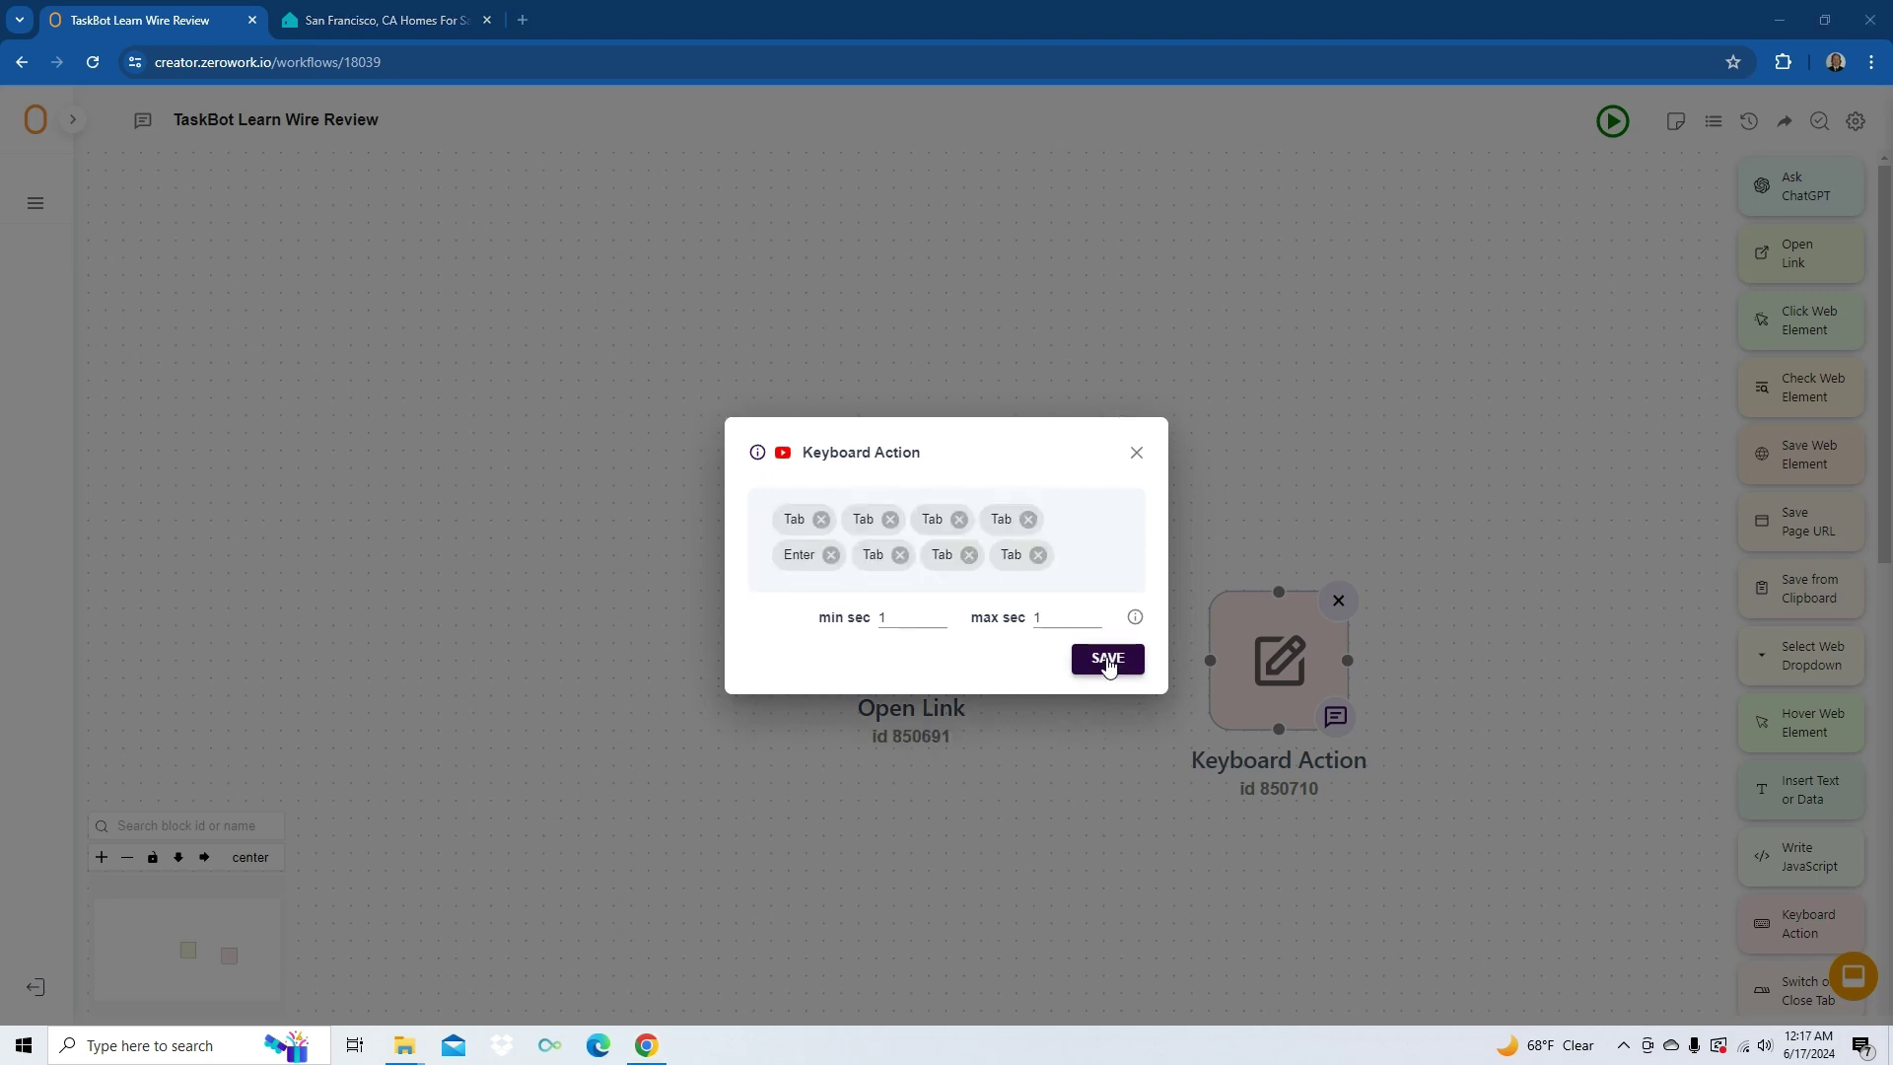
{"action": "left_click", "coordinate": [1108, 661]}
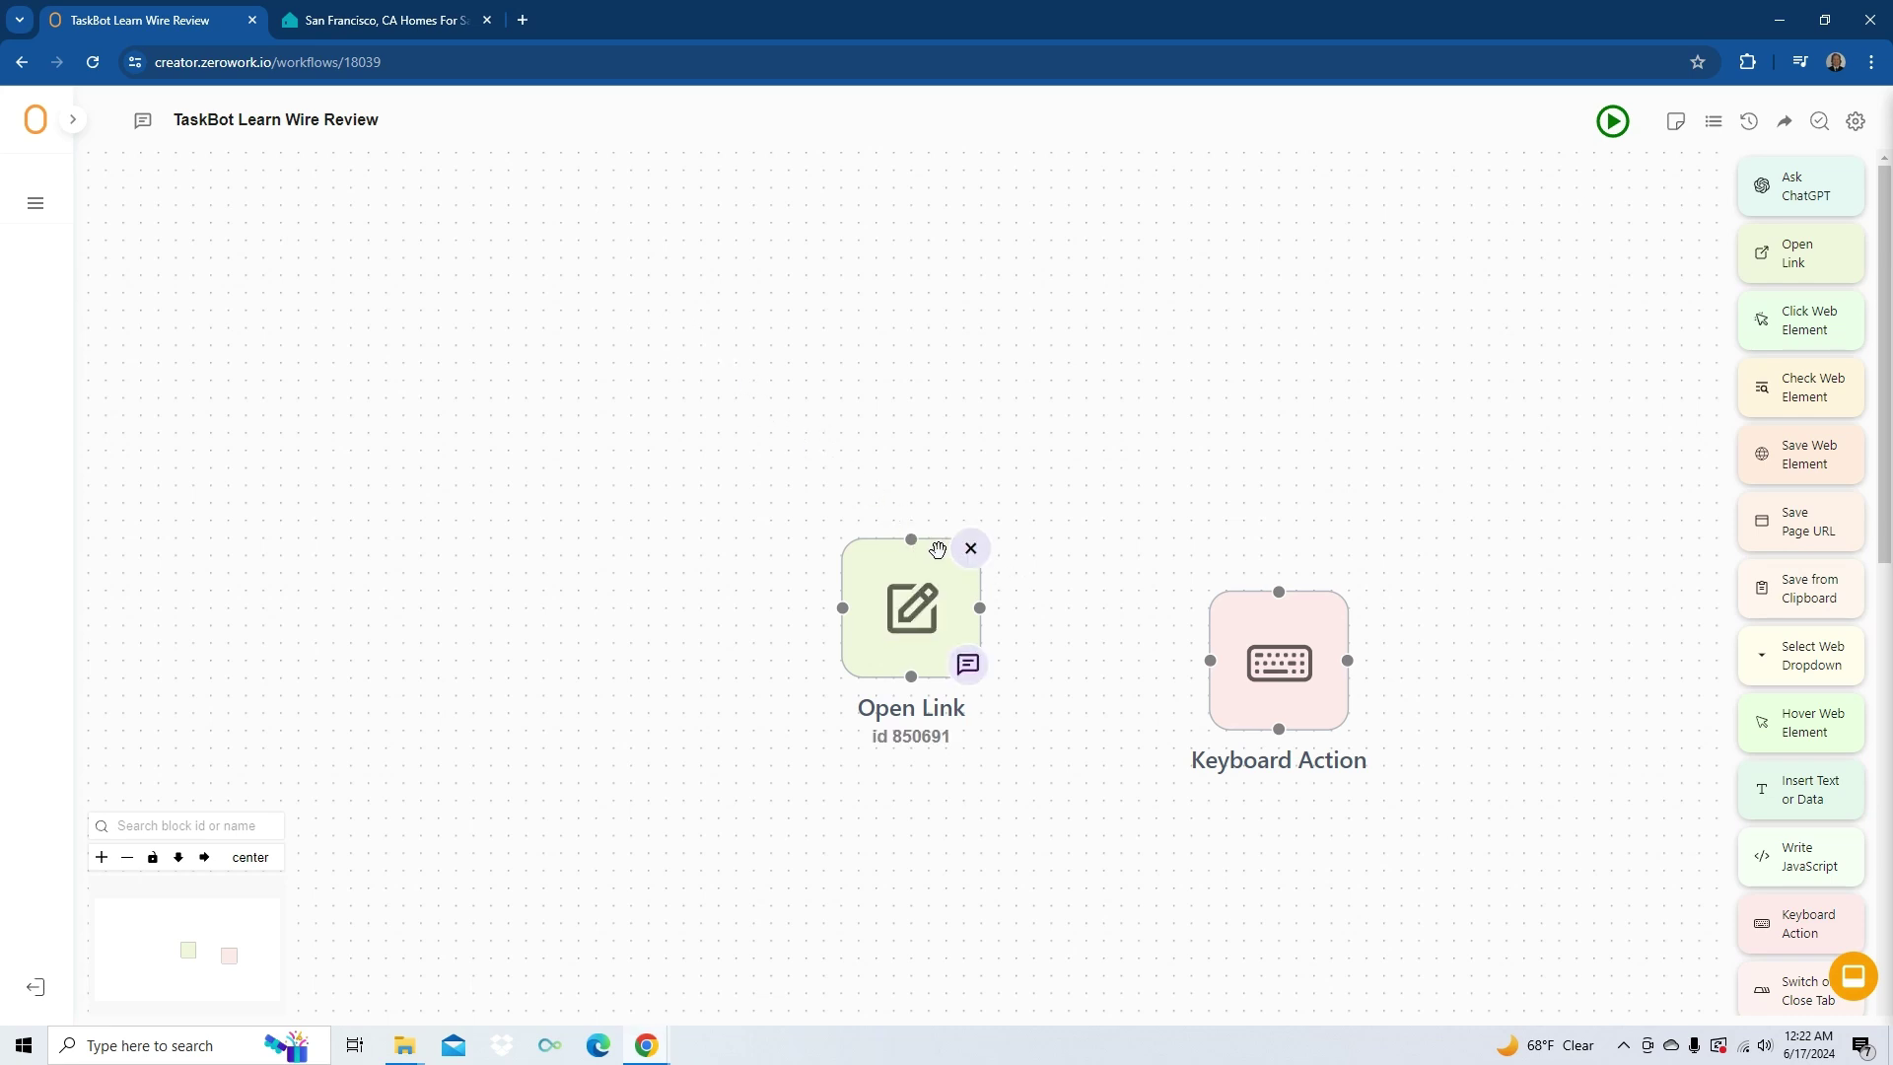
- Line up Open Link and Keyboard Action on the top row, connect them, and add Insert Text or Data
{"action": "left_click_drag", "start_coordinate": [938, 549], "coordinate": [639, 217]}
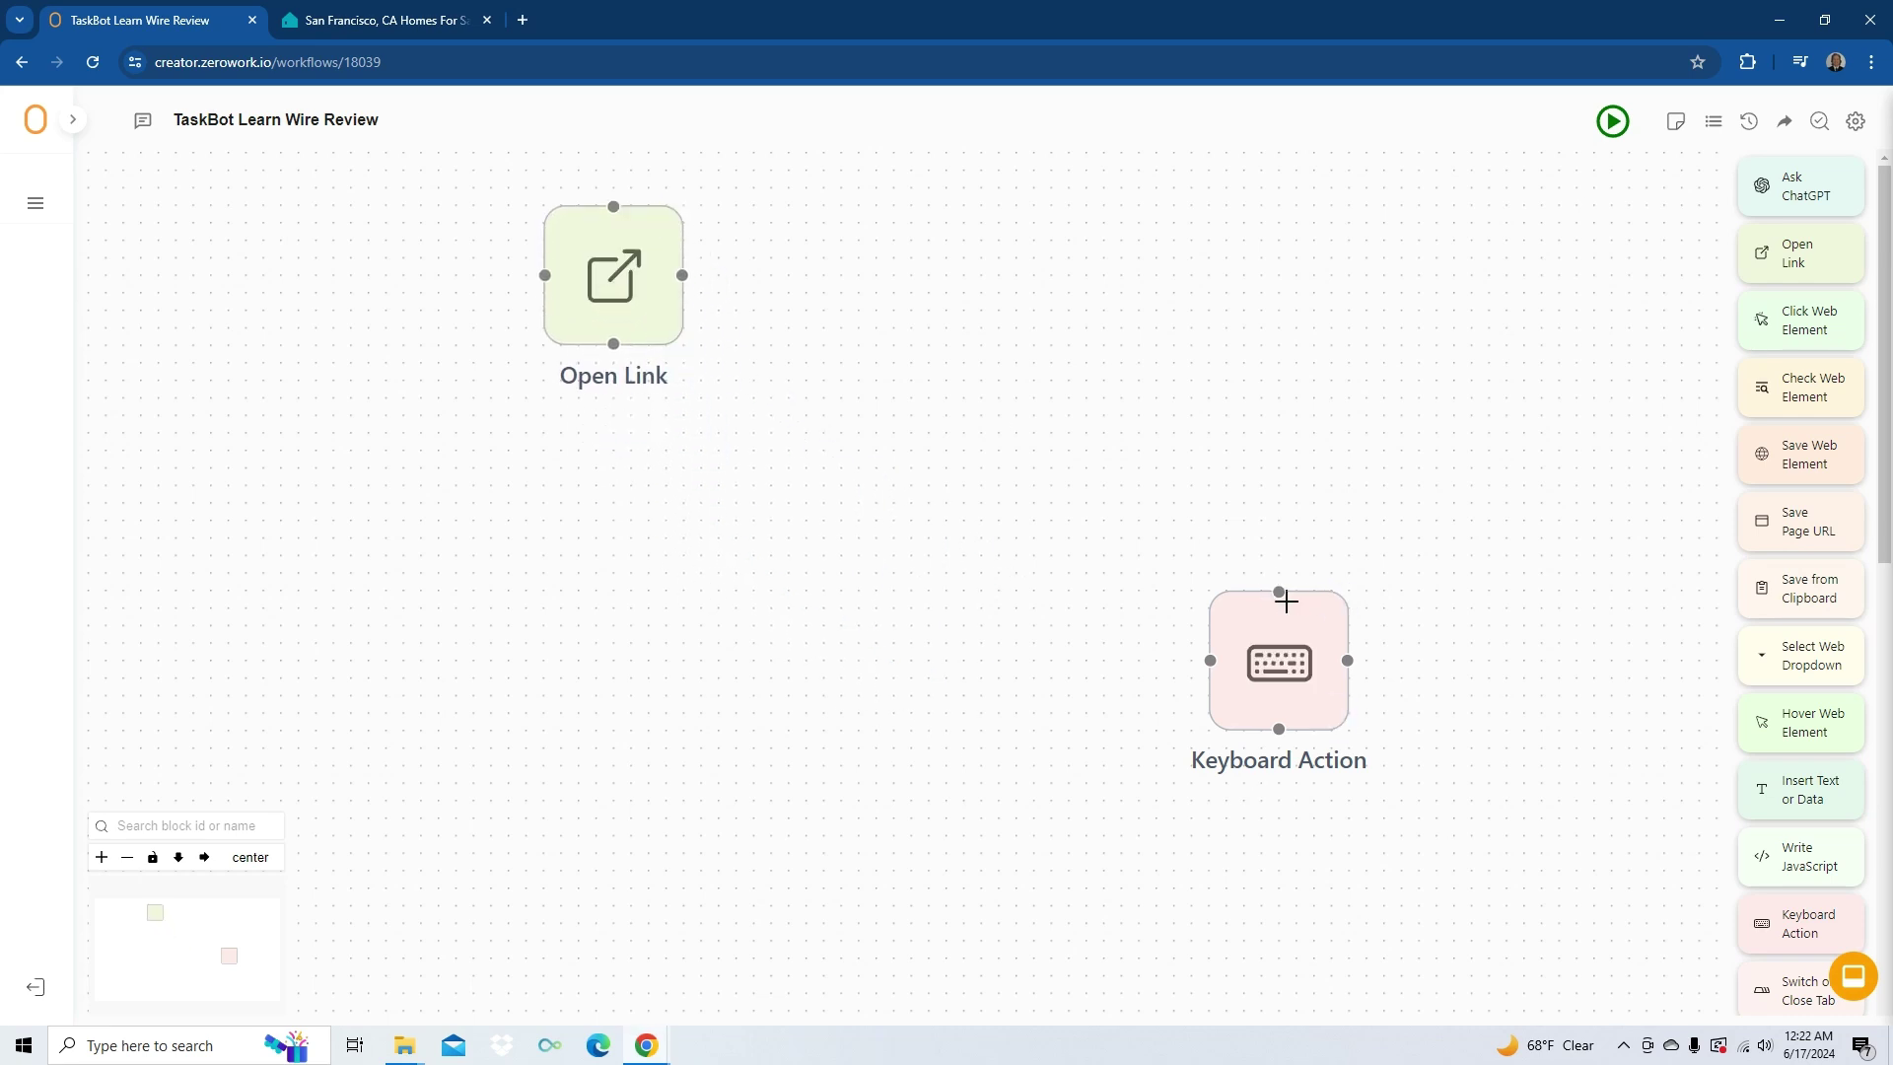
{"action": "left_click_drag", "start_coordinate": [1283, 598], "coordinate": [933, 212]}
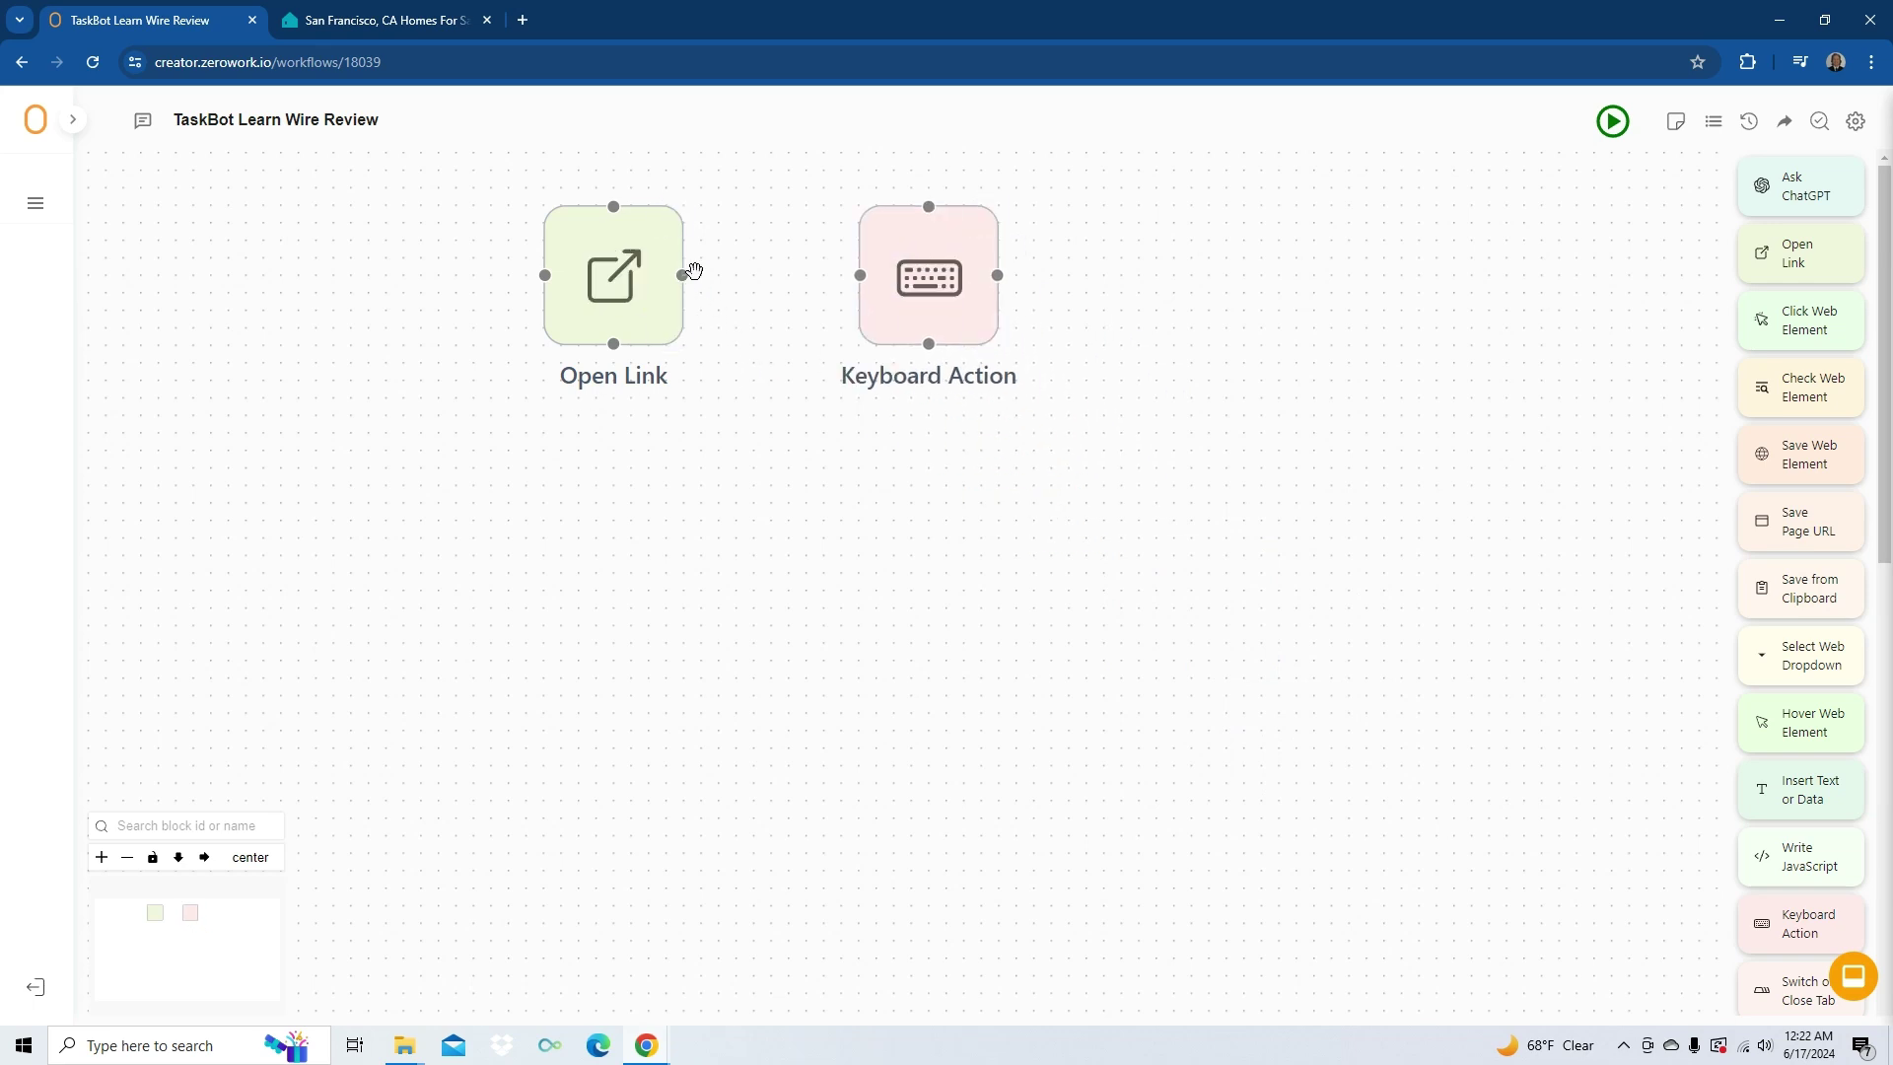
{"action": "left_click_drag", "start_coordinate": [694, 270], "coordinate": [860, 277]}
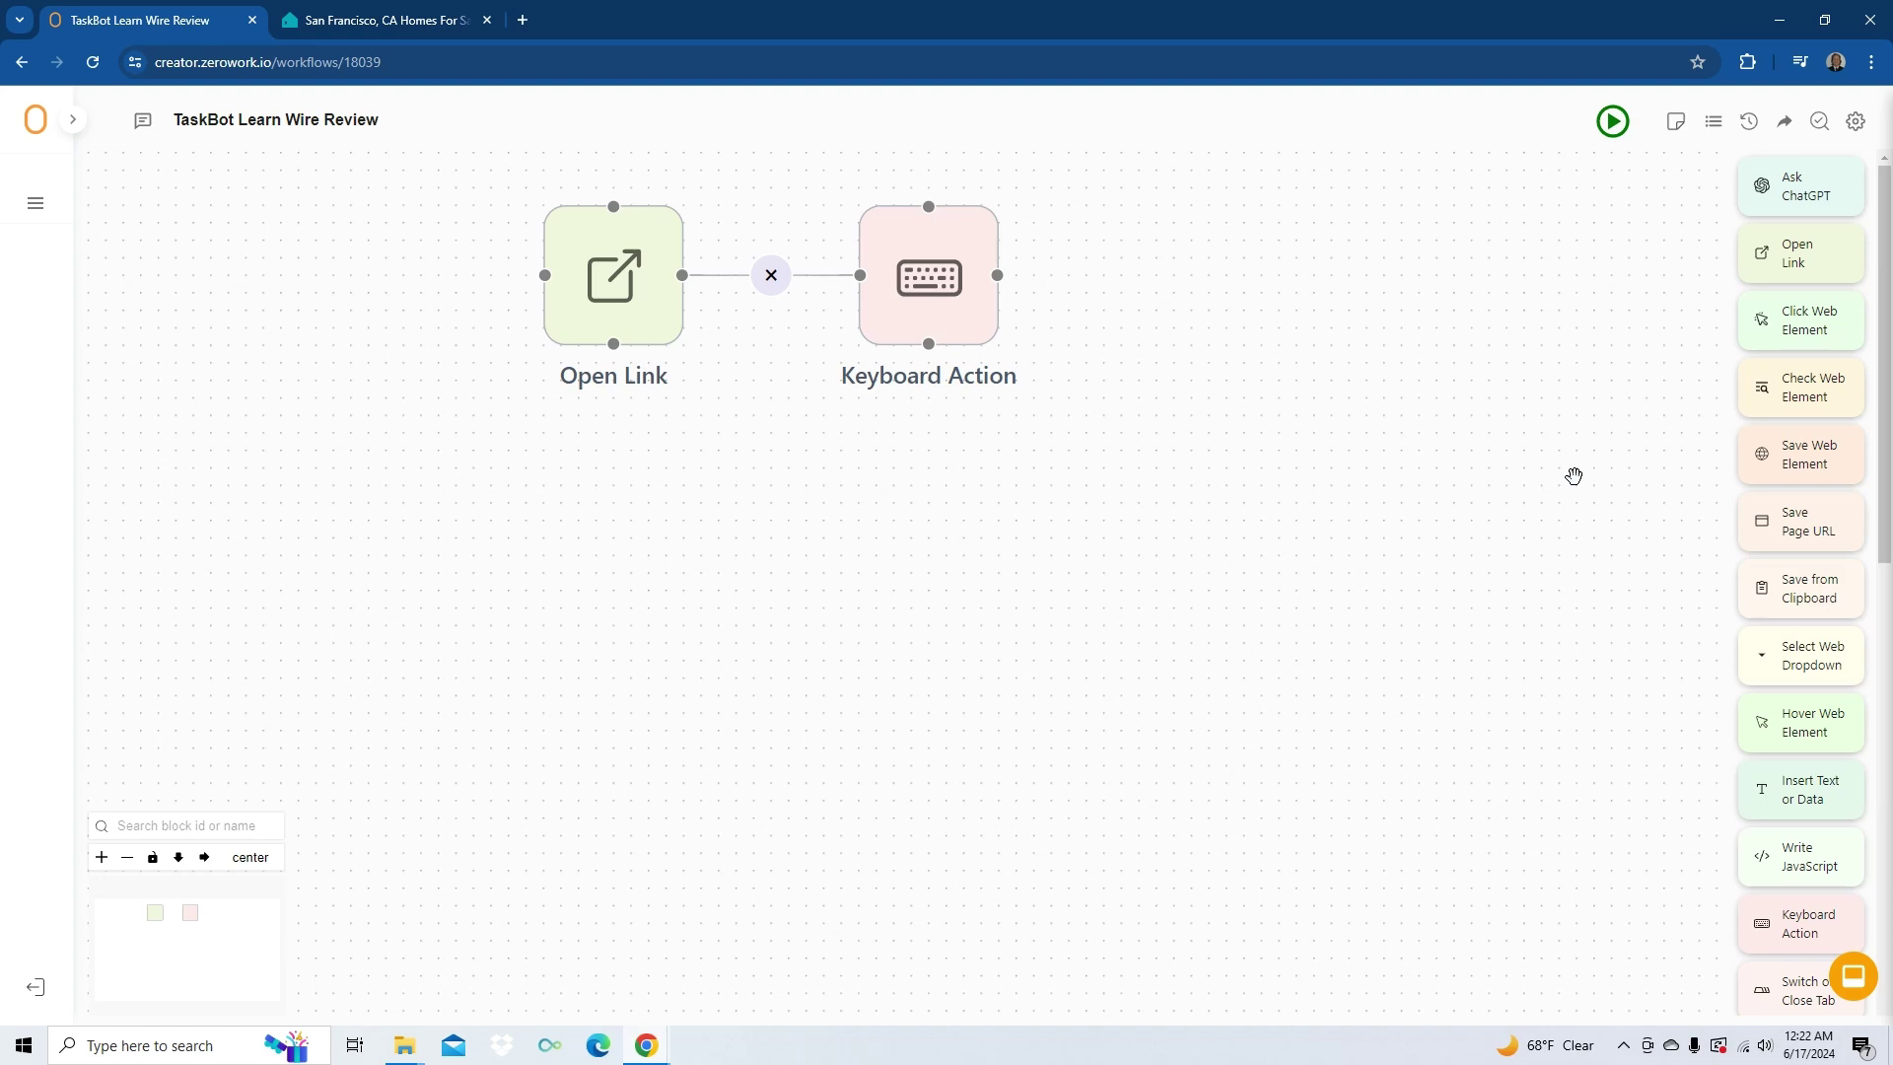
{"action": "left_click_drag", "start_coordinate": [1821, 789], "coordinate": [1256, 276]}
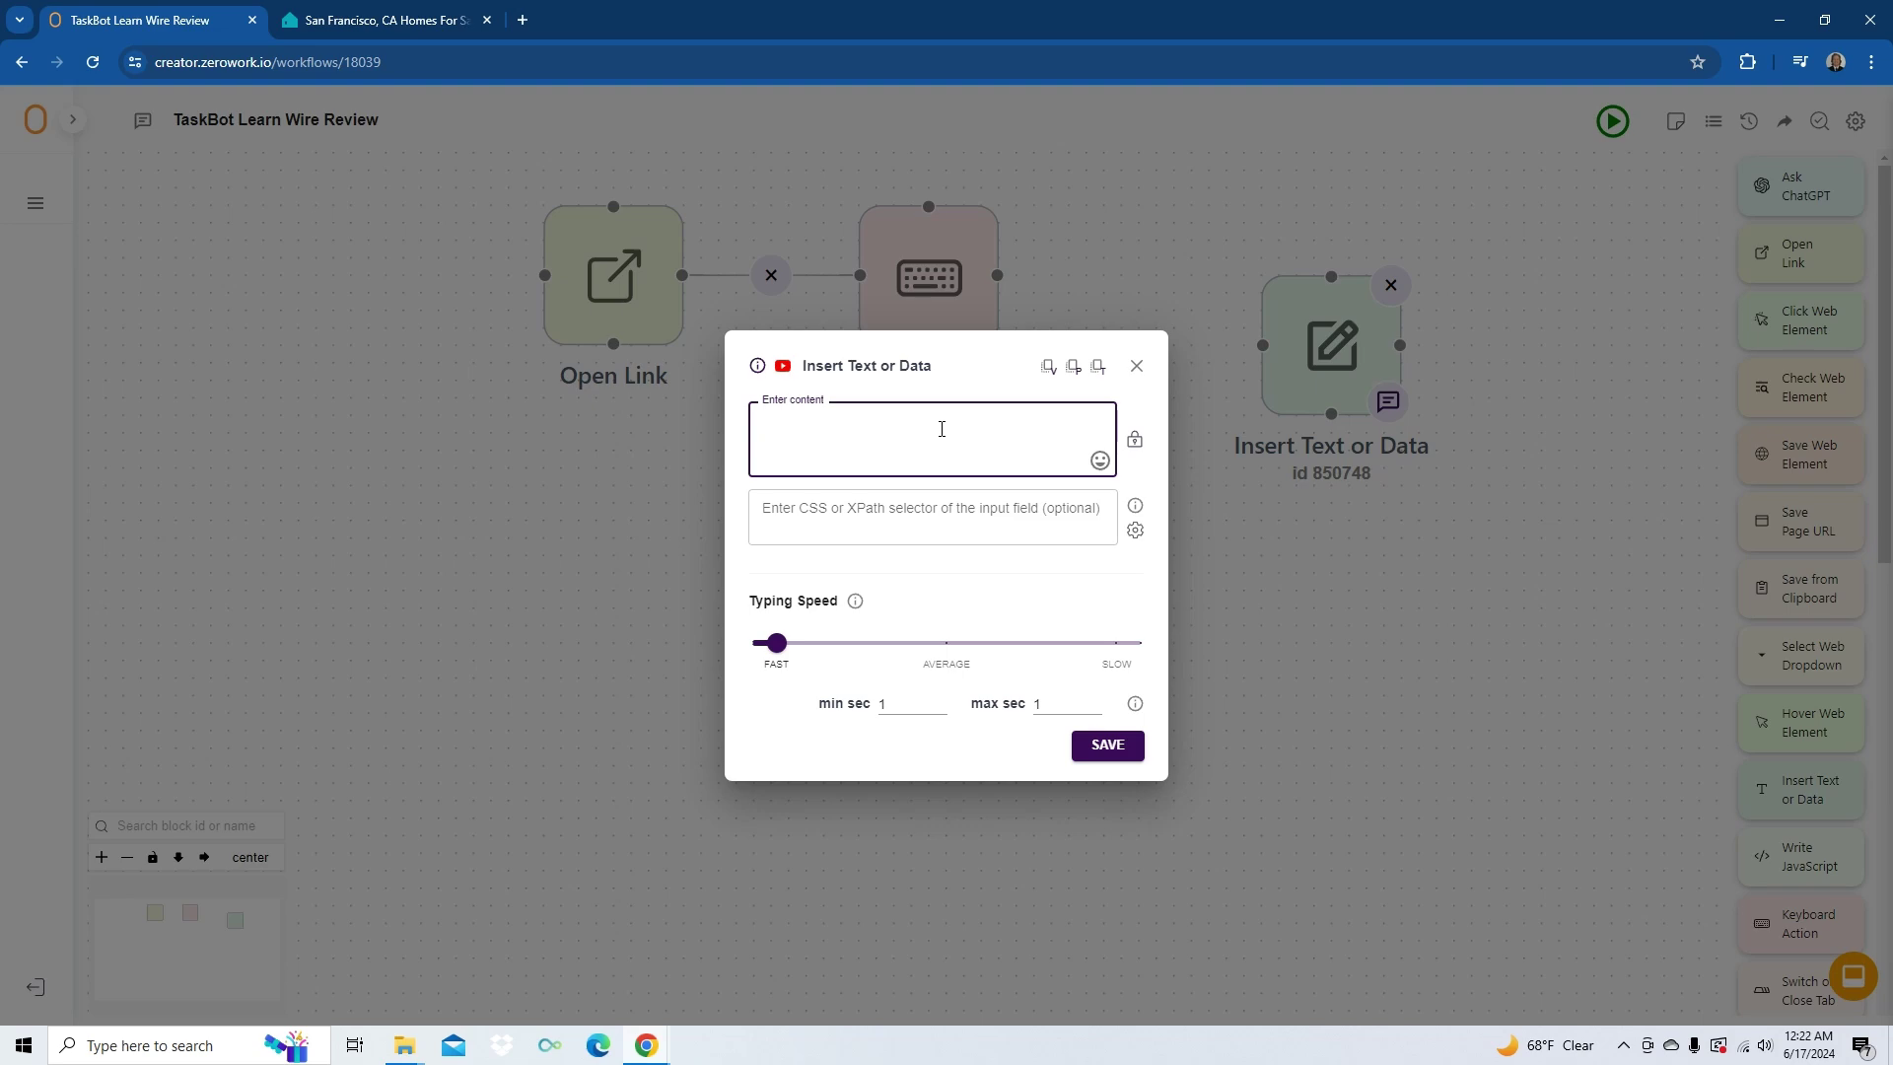
- Make the Insert Text or Data block enter 'Bucks', save it, and return to Trulia
{"action": "type", "text": "Bucks"}
{"action": "left_click", "coordinate": [1052, 271]}
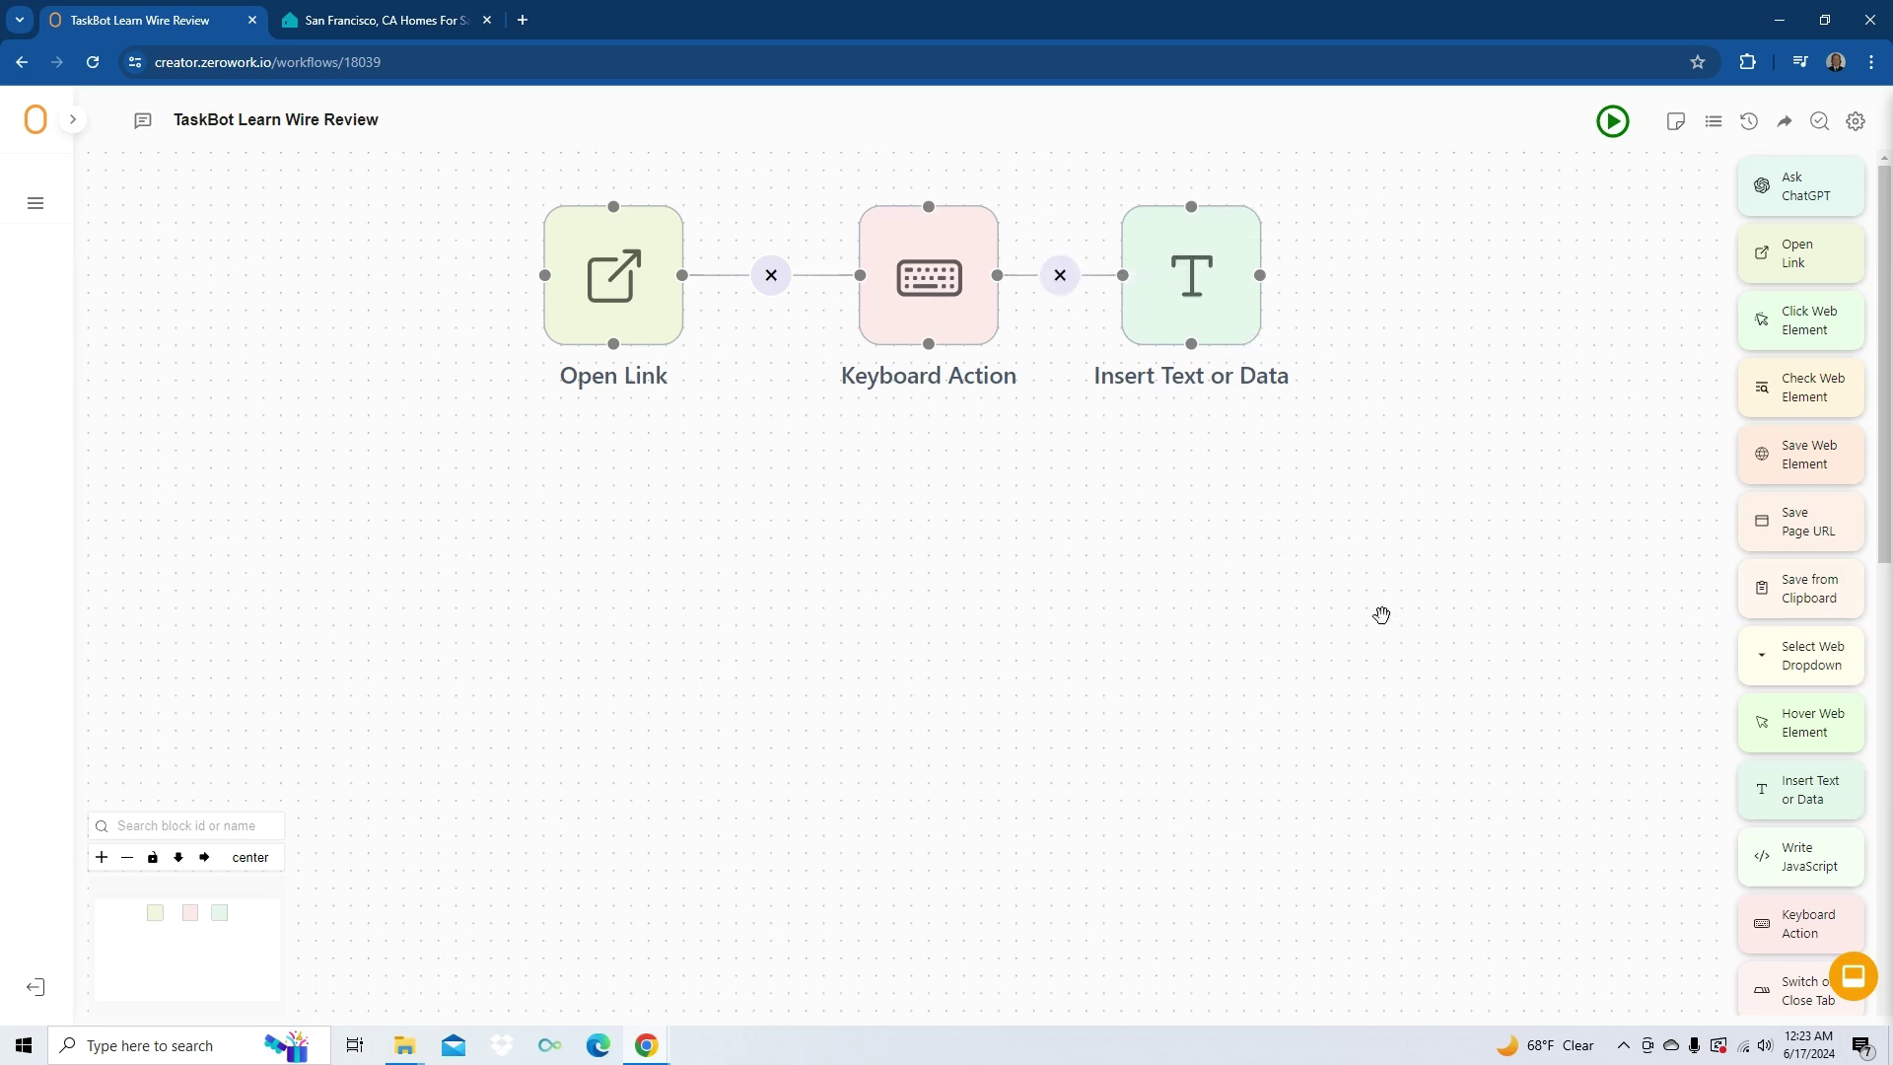
{"action": "left_click", "coordinate": [399, 20]}
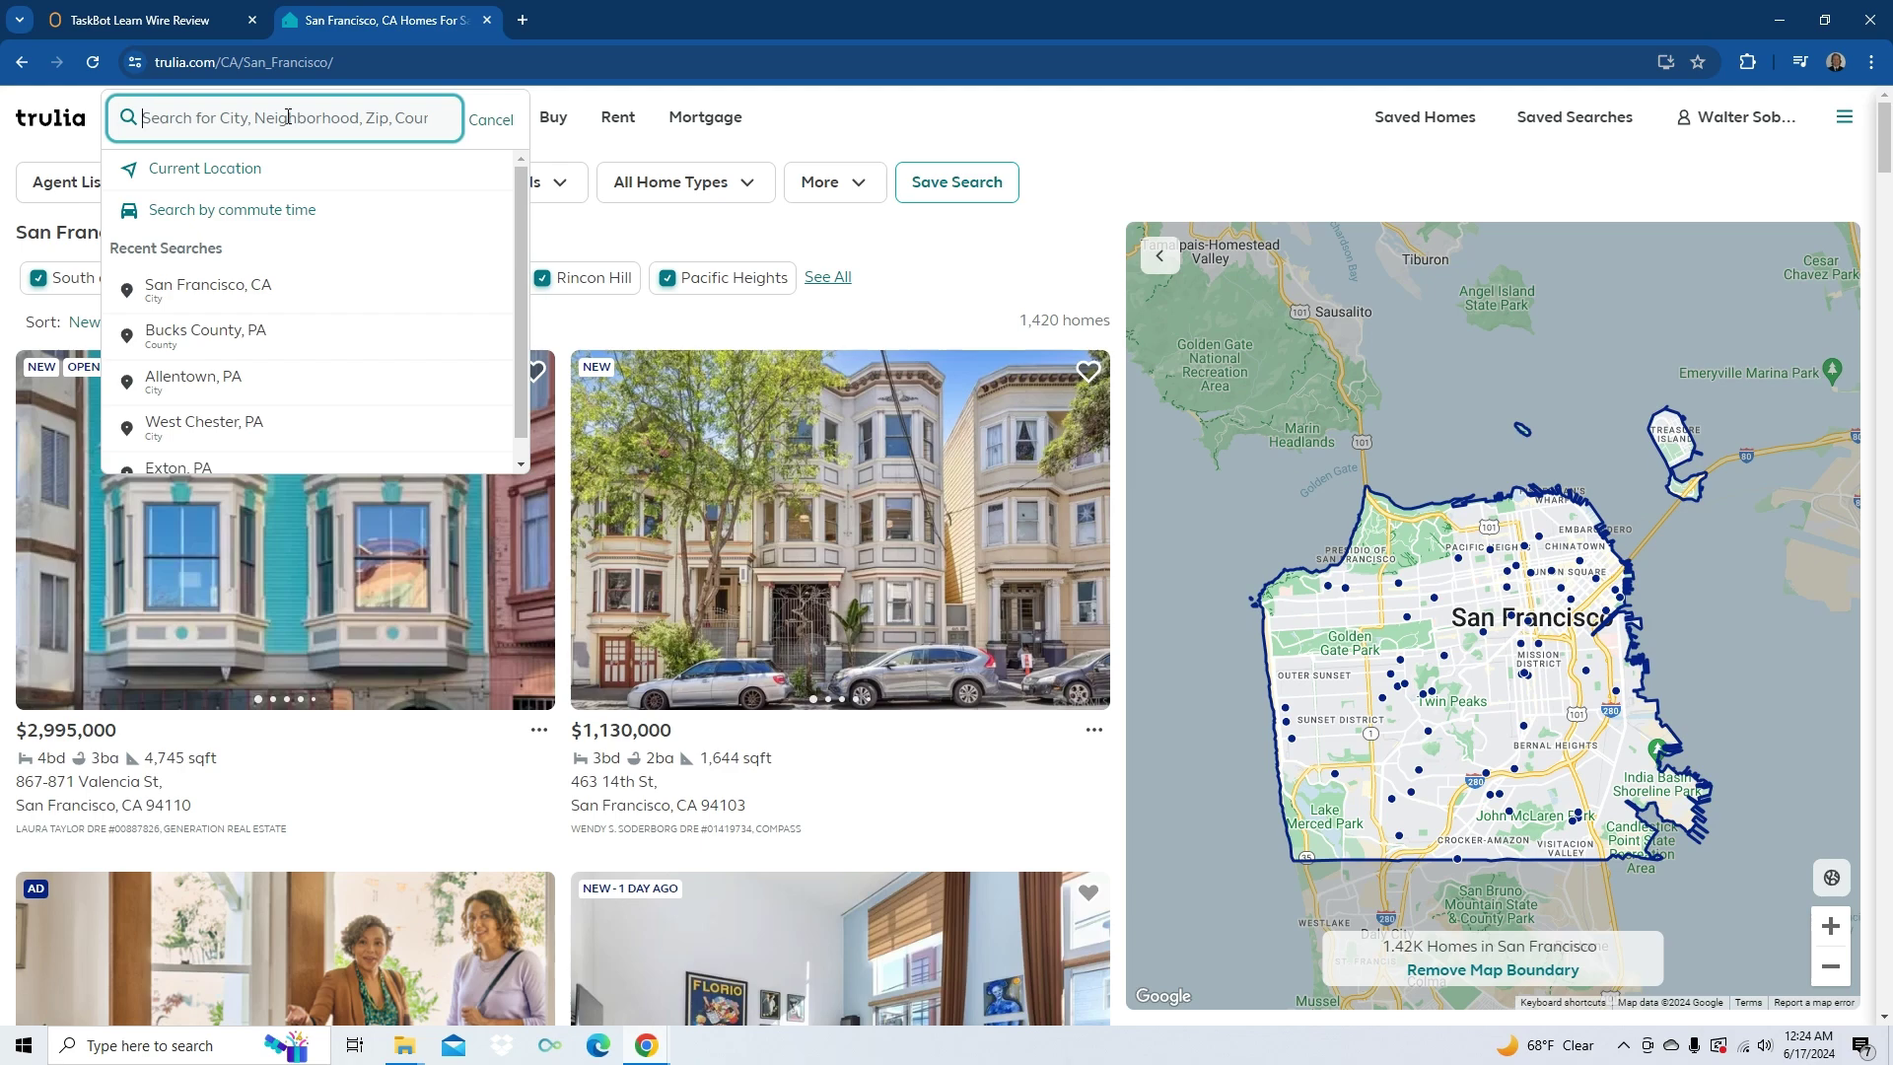
- Load Bucks County, PA homes for sale from the location search
{"action": "left_click", "coordinate": [205, 330]}
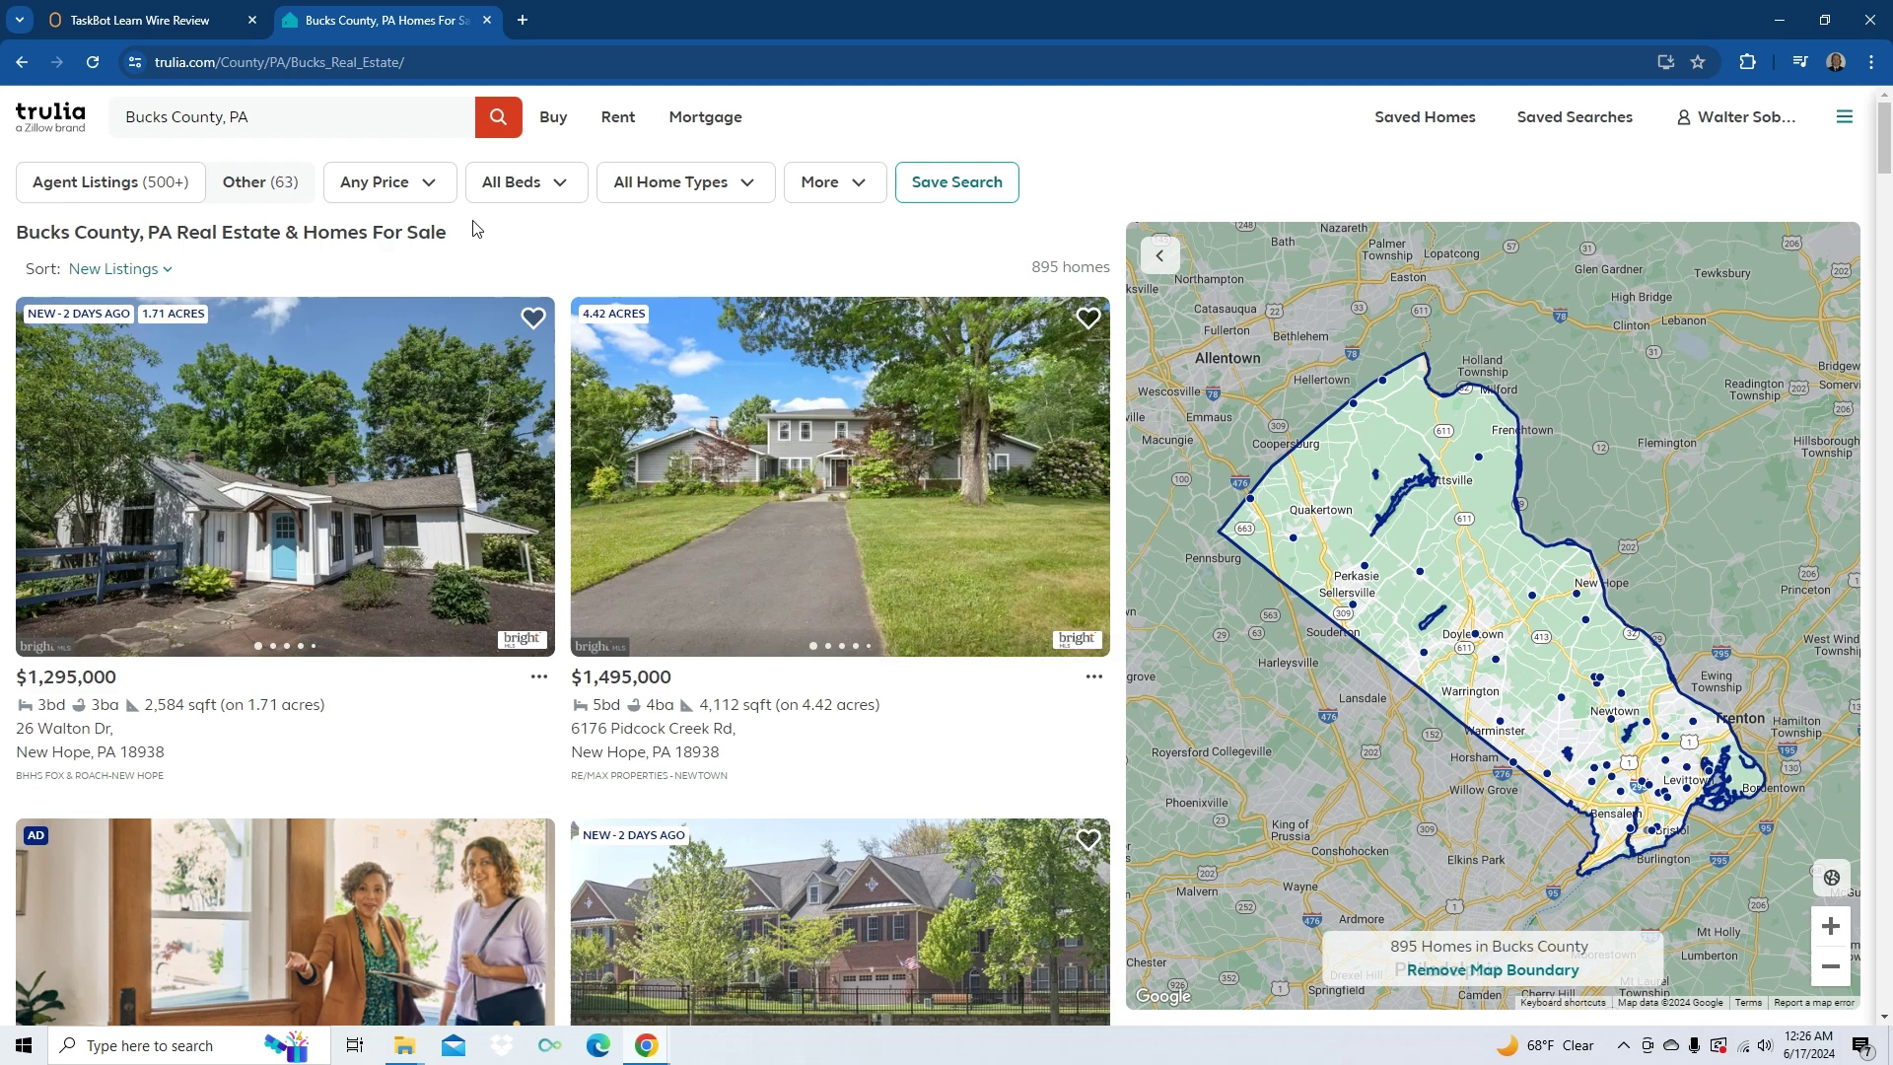
{"action": "key", "text": "Tab"}
{"action": "key", "text": "Escape"}
{"action": "key", "text": "Tab"}
{"action": "key", "text": "Tab"}
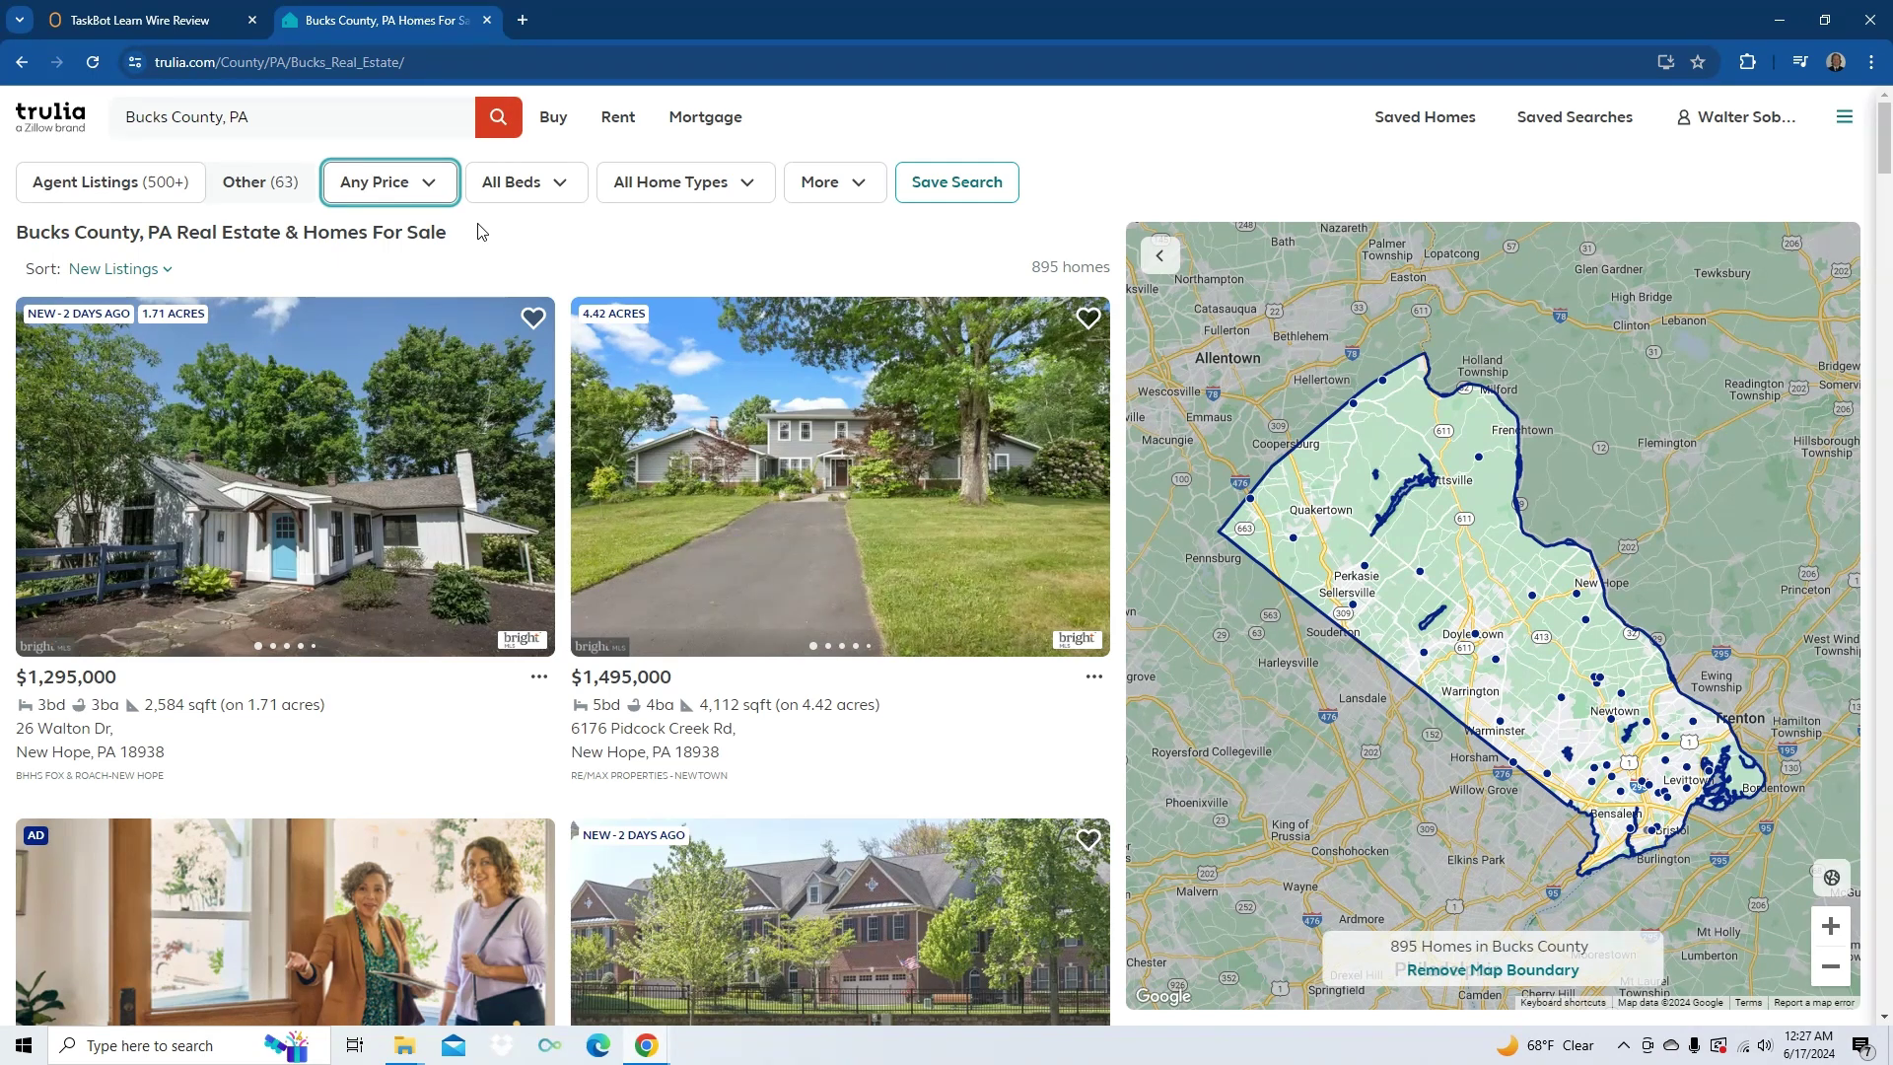
- Set the price filter to a $400k minimum and $600k maximum
{"action": "key", "text": "Return"}
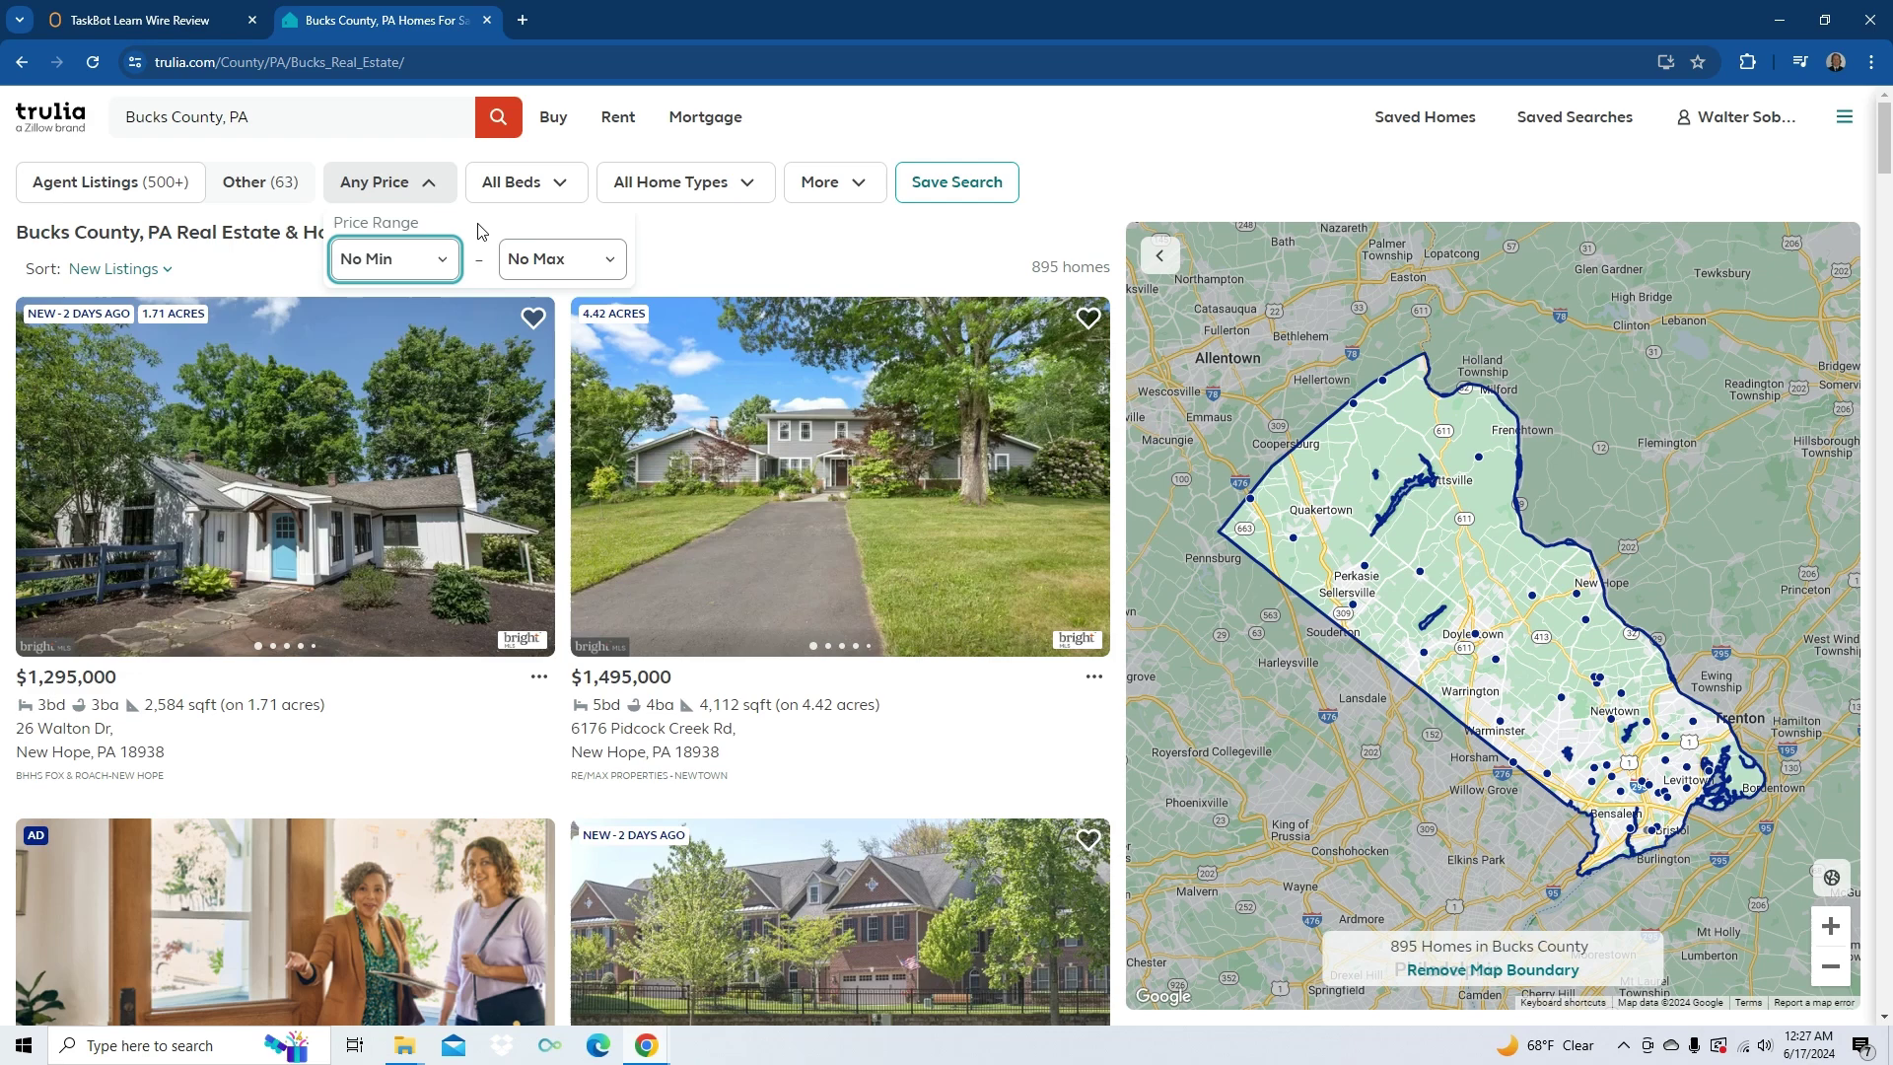
{"action": "key", "text": "Return"}
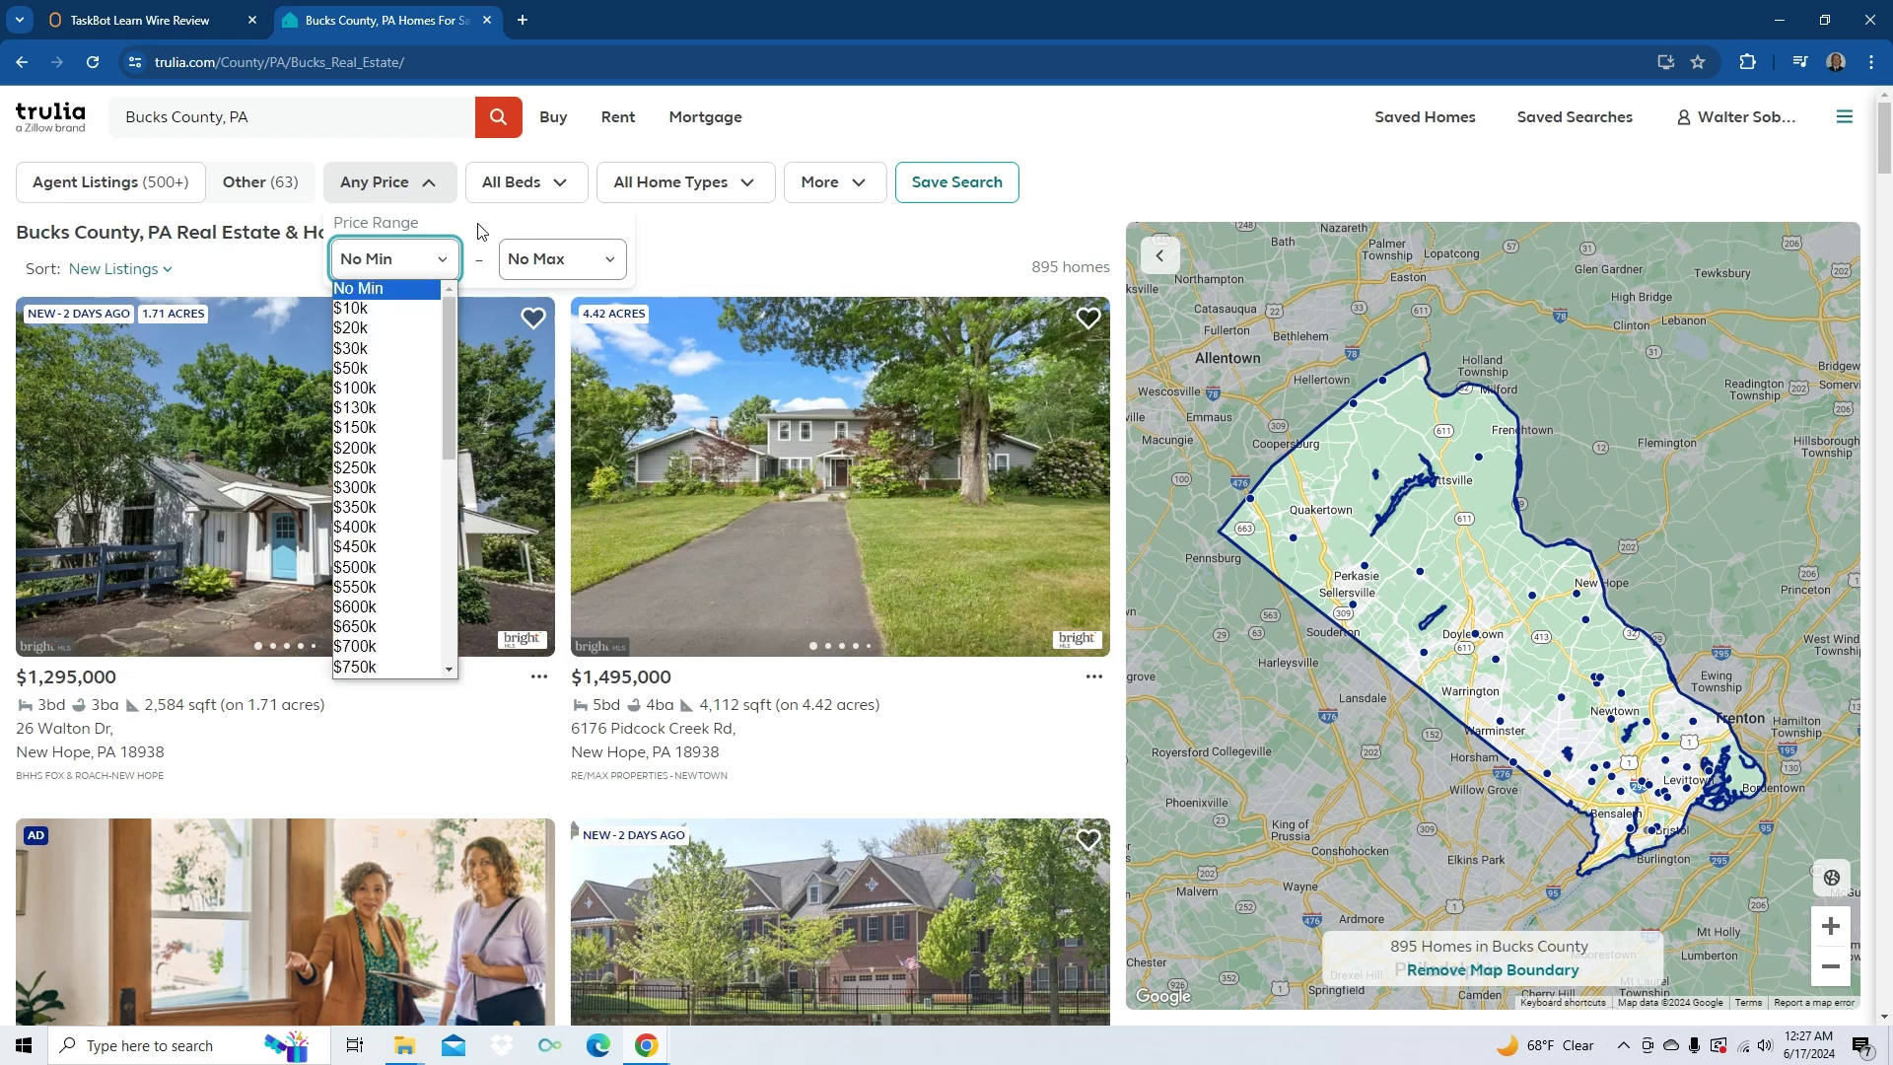
{"action": "key", "text": "Down"}
{"action": "key", "text": "Down"}
{"action": "key", "text": "Down"}
{"action": "key", "text": "Down"}
{"action": "key", "text": "Down"}
{"action": "key", "text": "Down"}
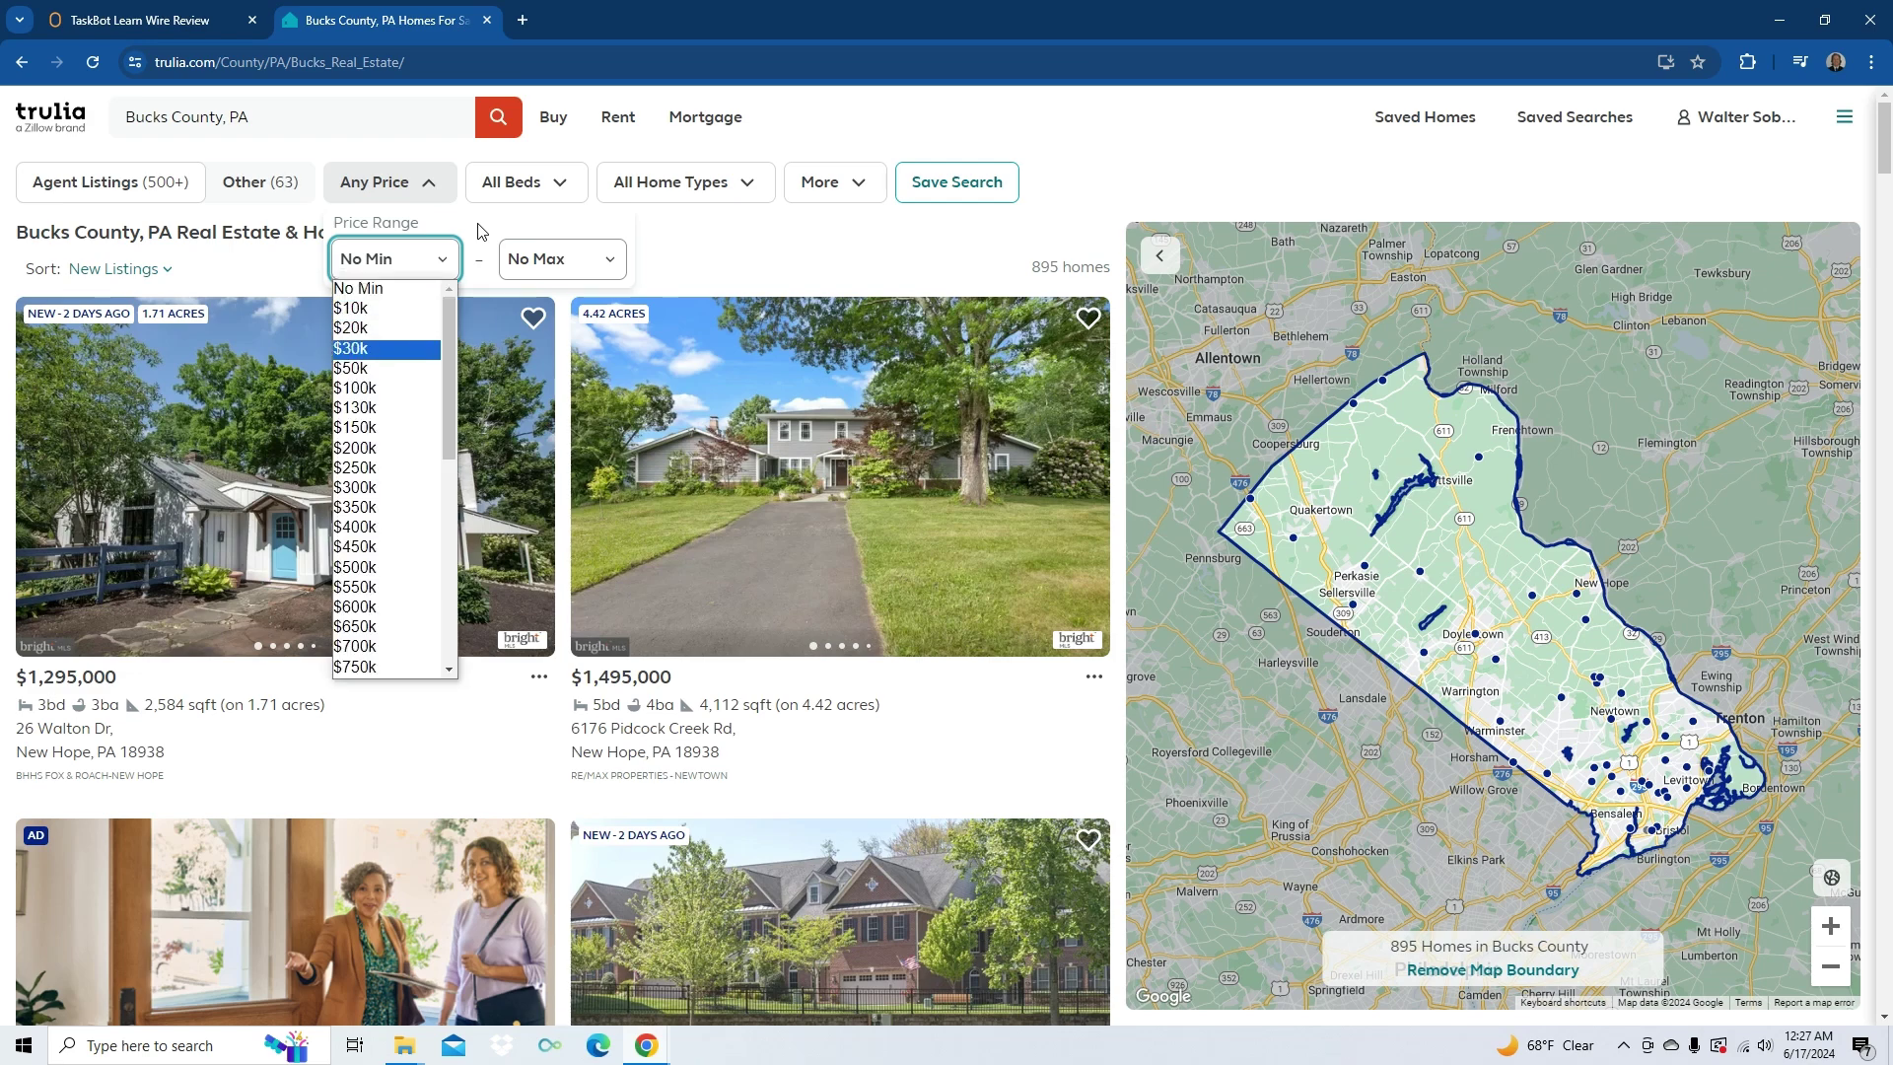
{"action": "key", "text": "Down"}
{"action": "key", "text": "Down"}
{"action": "key", "text": "Down"}
{"action": "key", "text": "Down"}
{"action": "key", "text": "Down"}
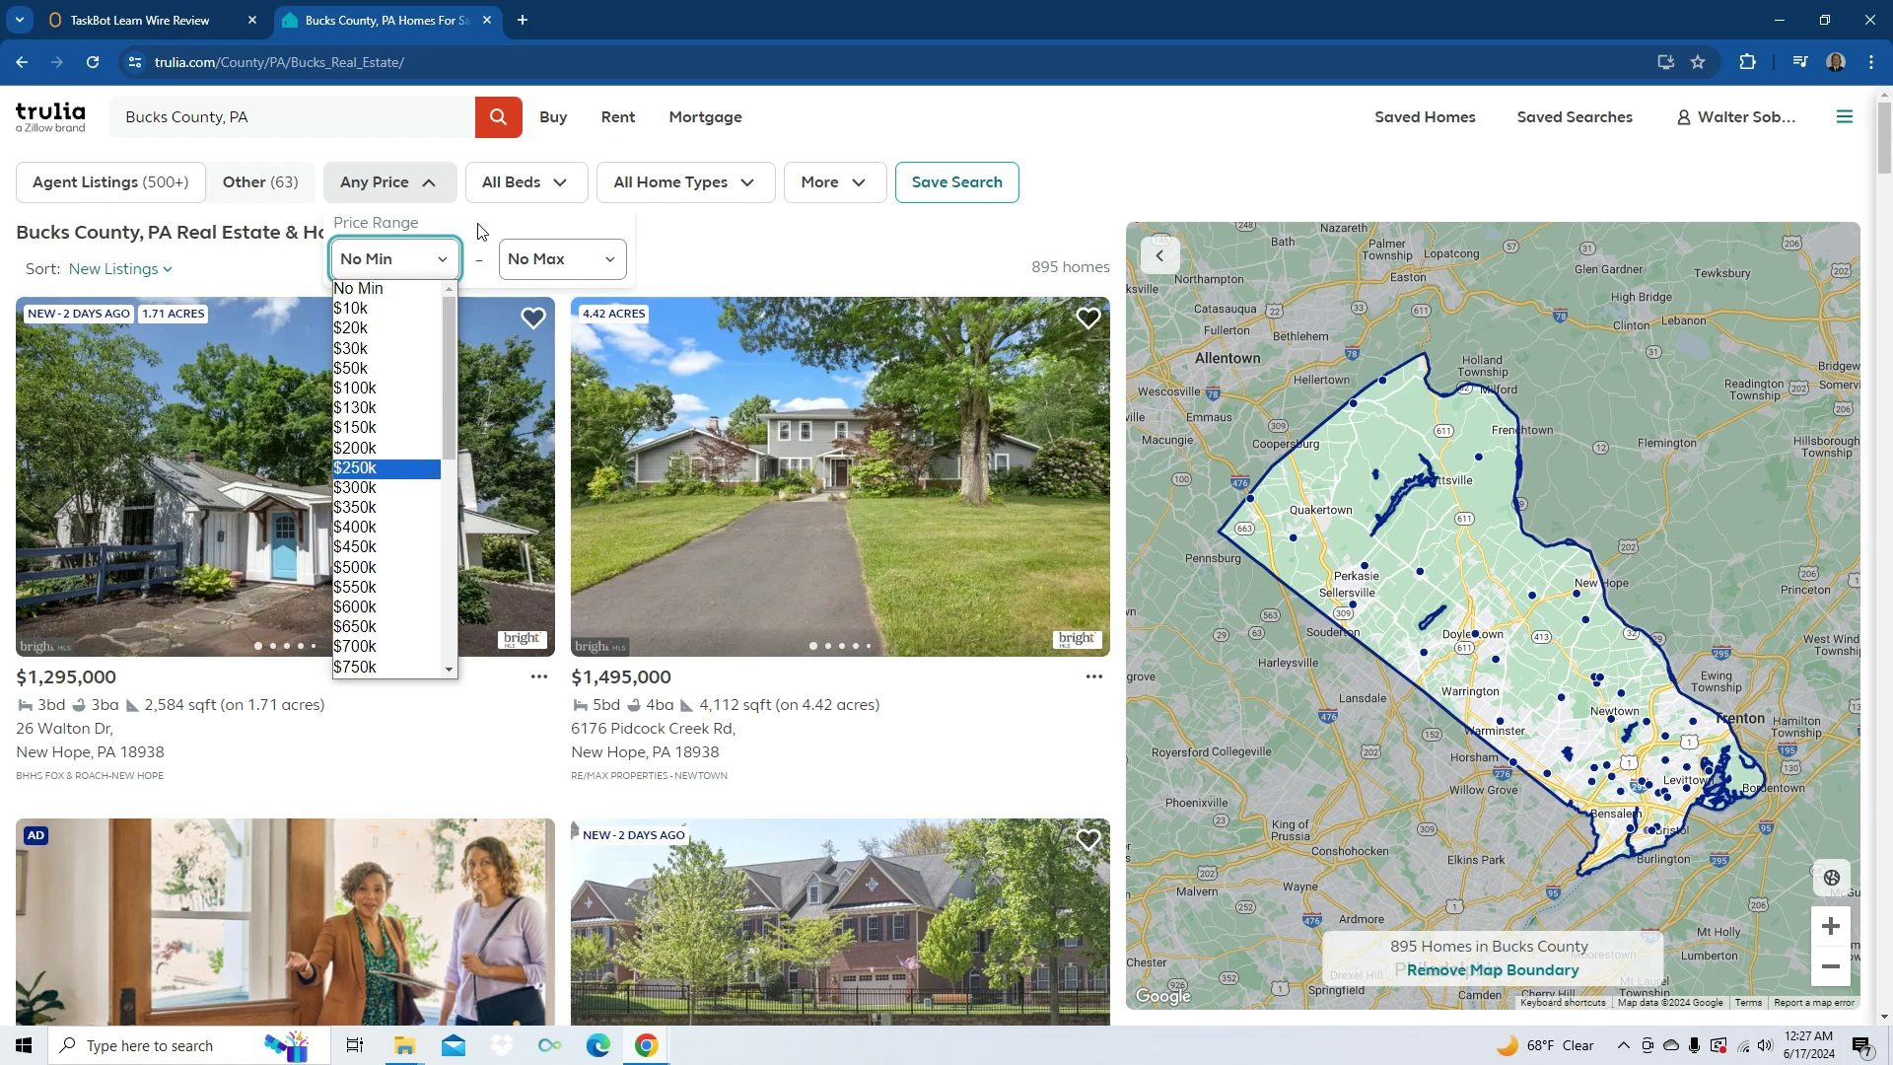
{"action": "key", "text": "Down"}
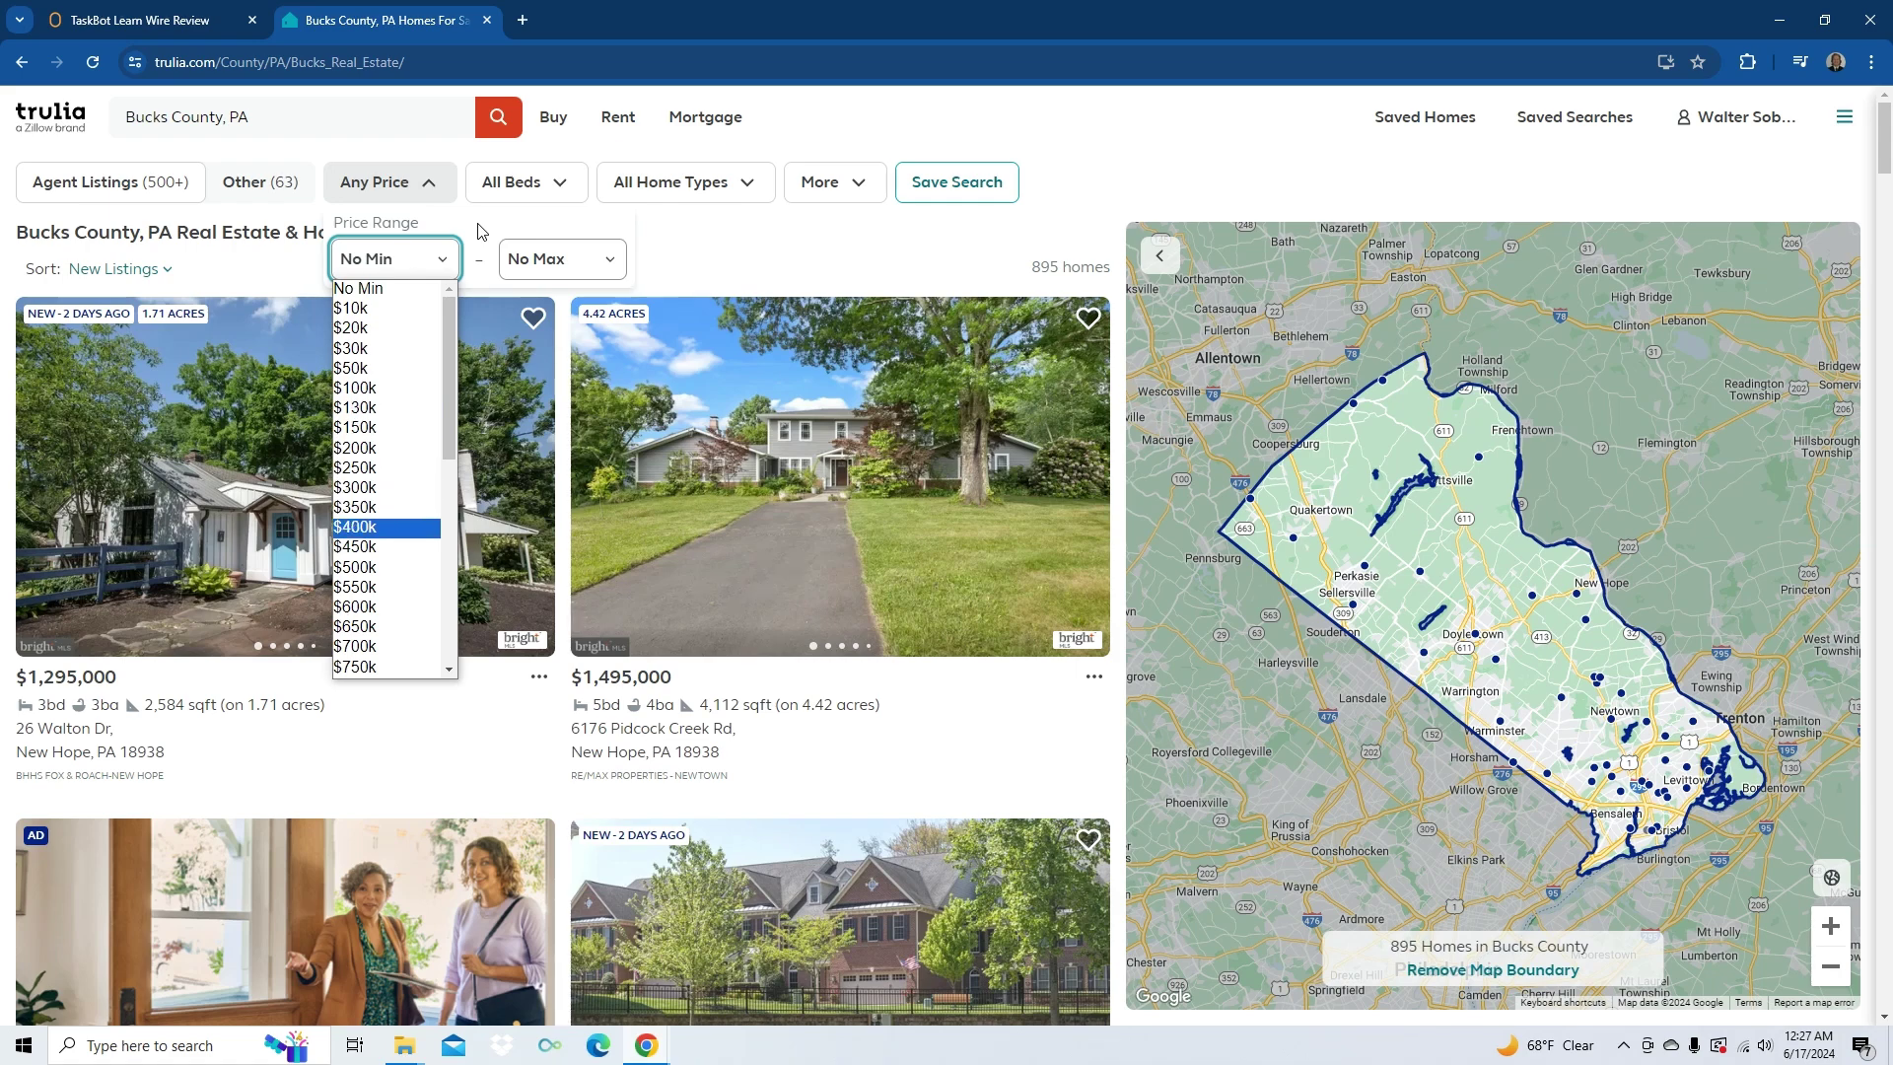
{"action": "key", "text": "Return"}
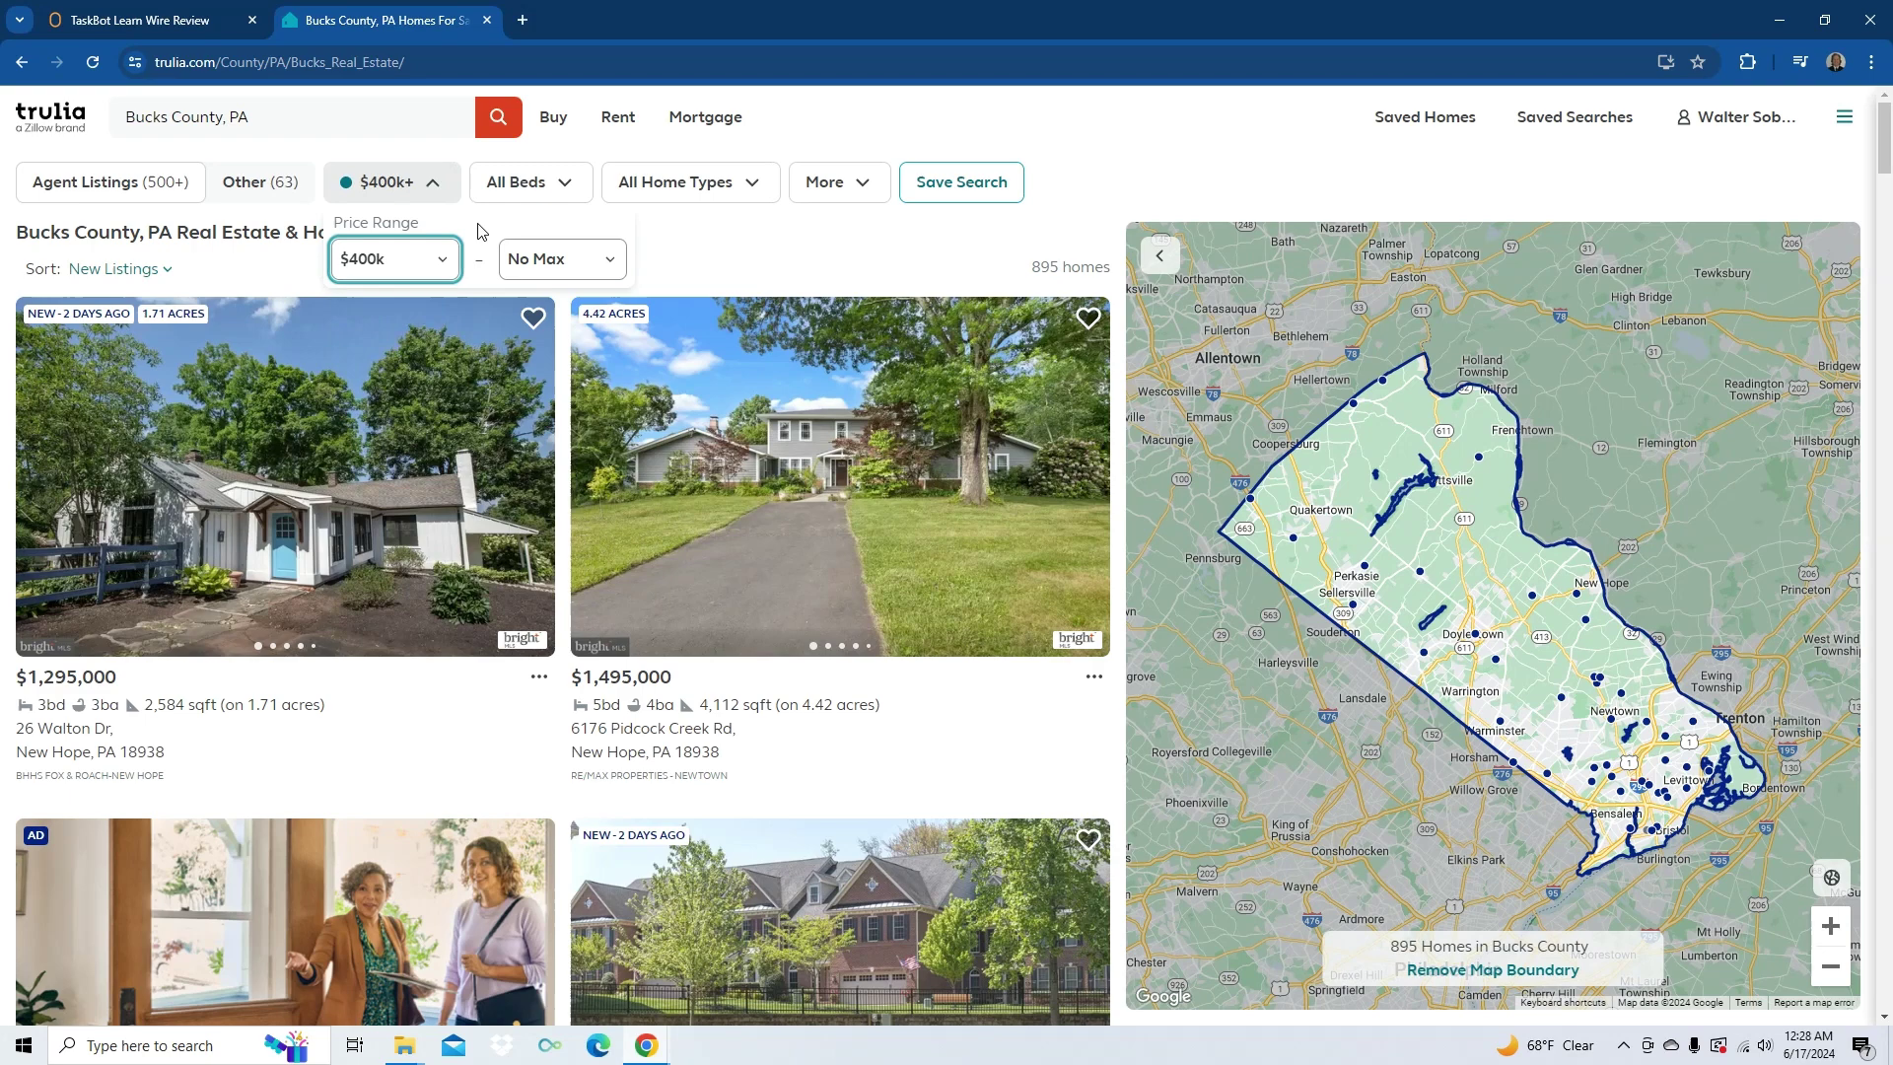
{"action": "key", "text": "Tab"}
{"action": "key", "text": "alt+Down"}
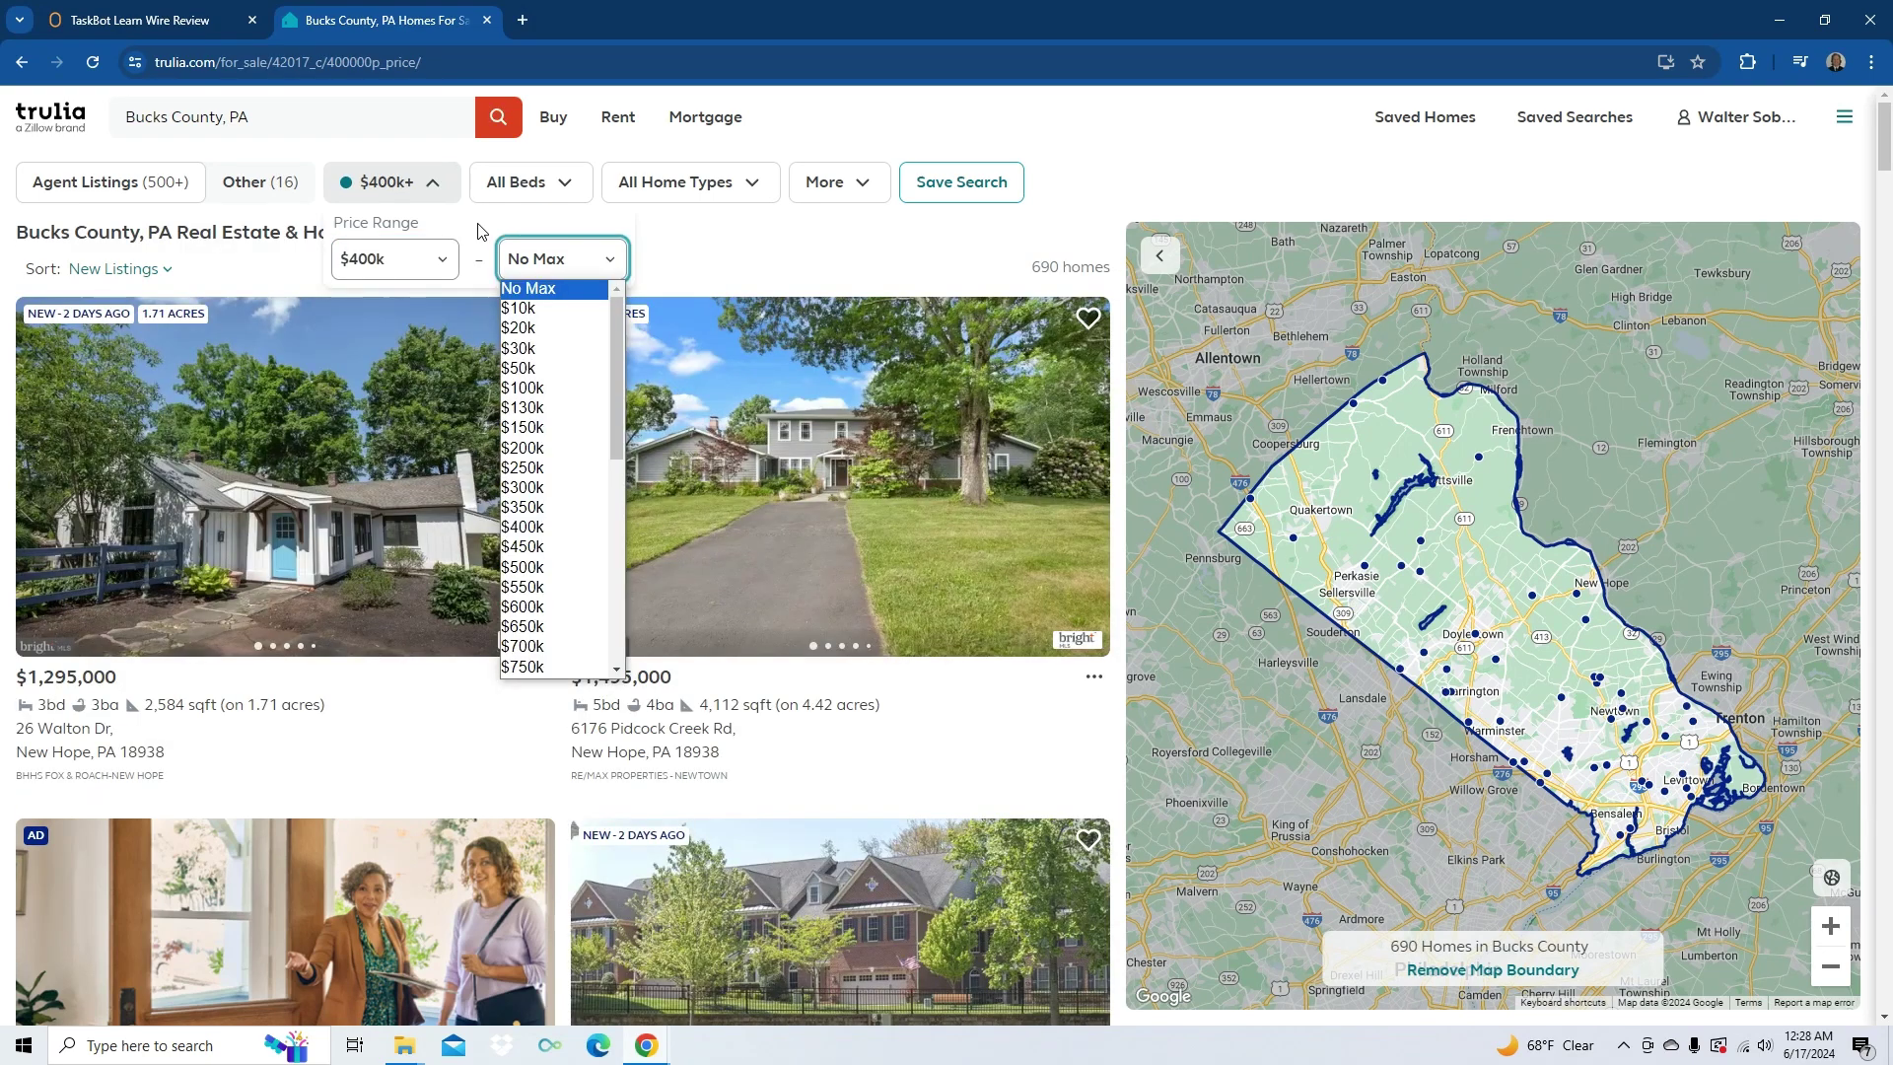
{"action": "key", "text": "Down"}
{"action": "key", "text": "Down"}
{"action": "key", "text": "Down"}
{"action": "key", "text": "Down"}
{"action": "key", "text": "Down"}
{"action": "key", "text": "Down"}
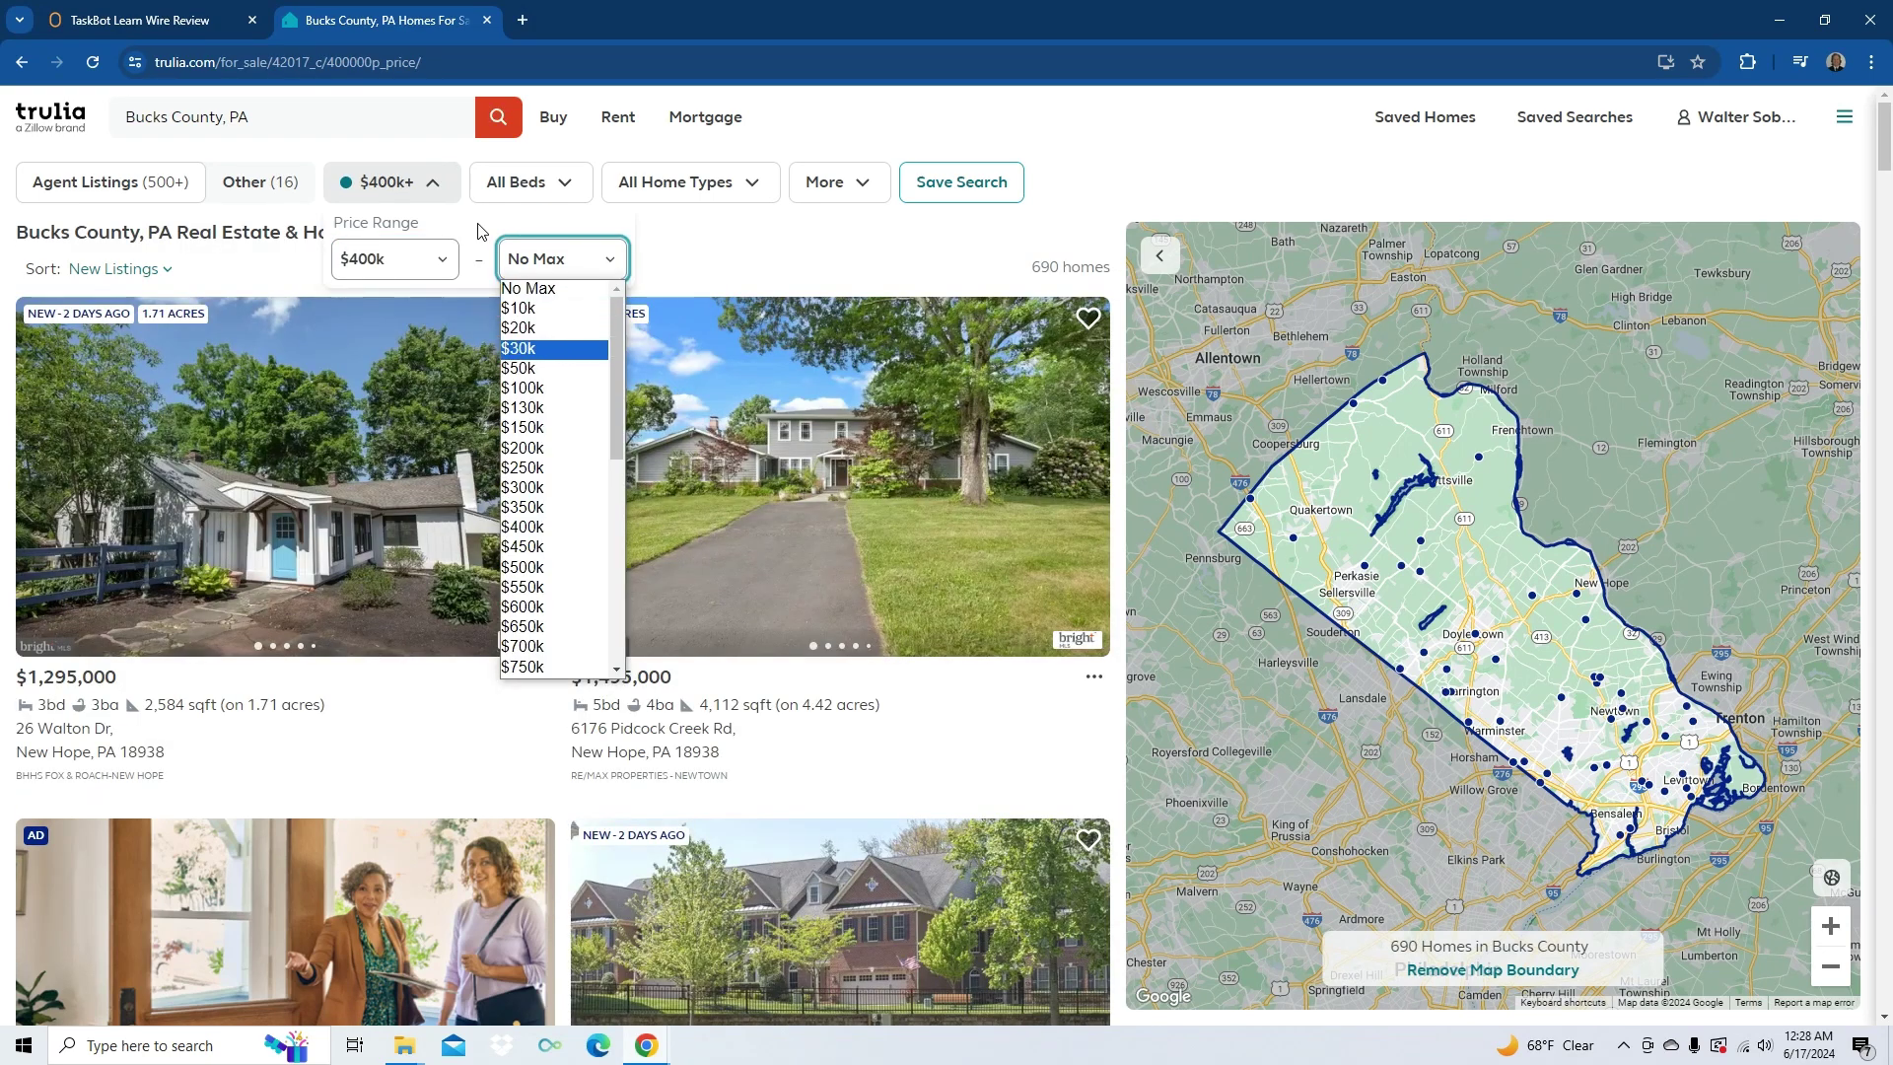
{"action": "key", "text": "Down"}
{"action": "key", "text": "Down"}
{"action": "key", "text": "Down"}
{"action": "key", "text": "Down"}
{"action": "key", "text": "Down"}
{"action": "key", "text": "Down"}
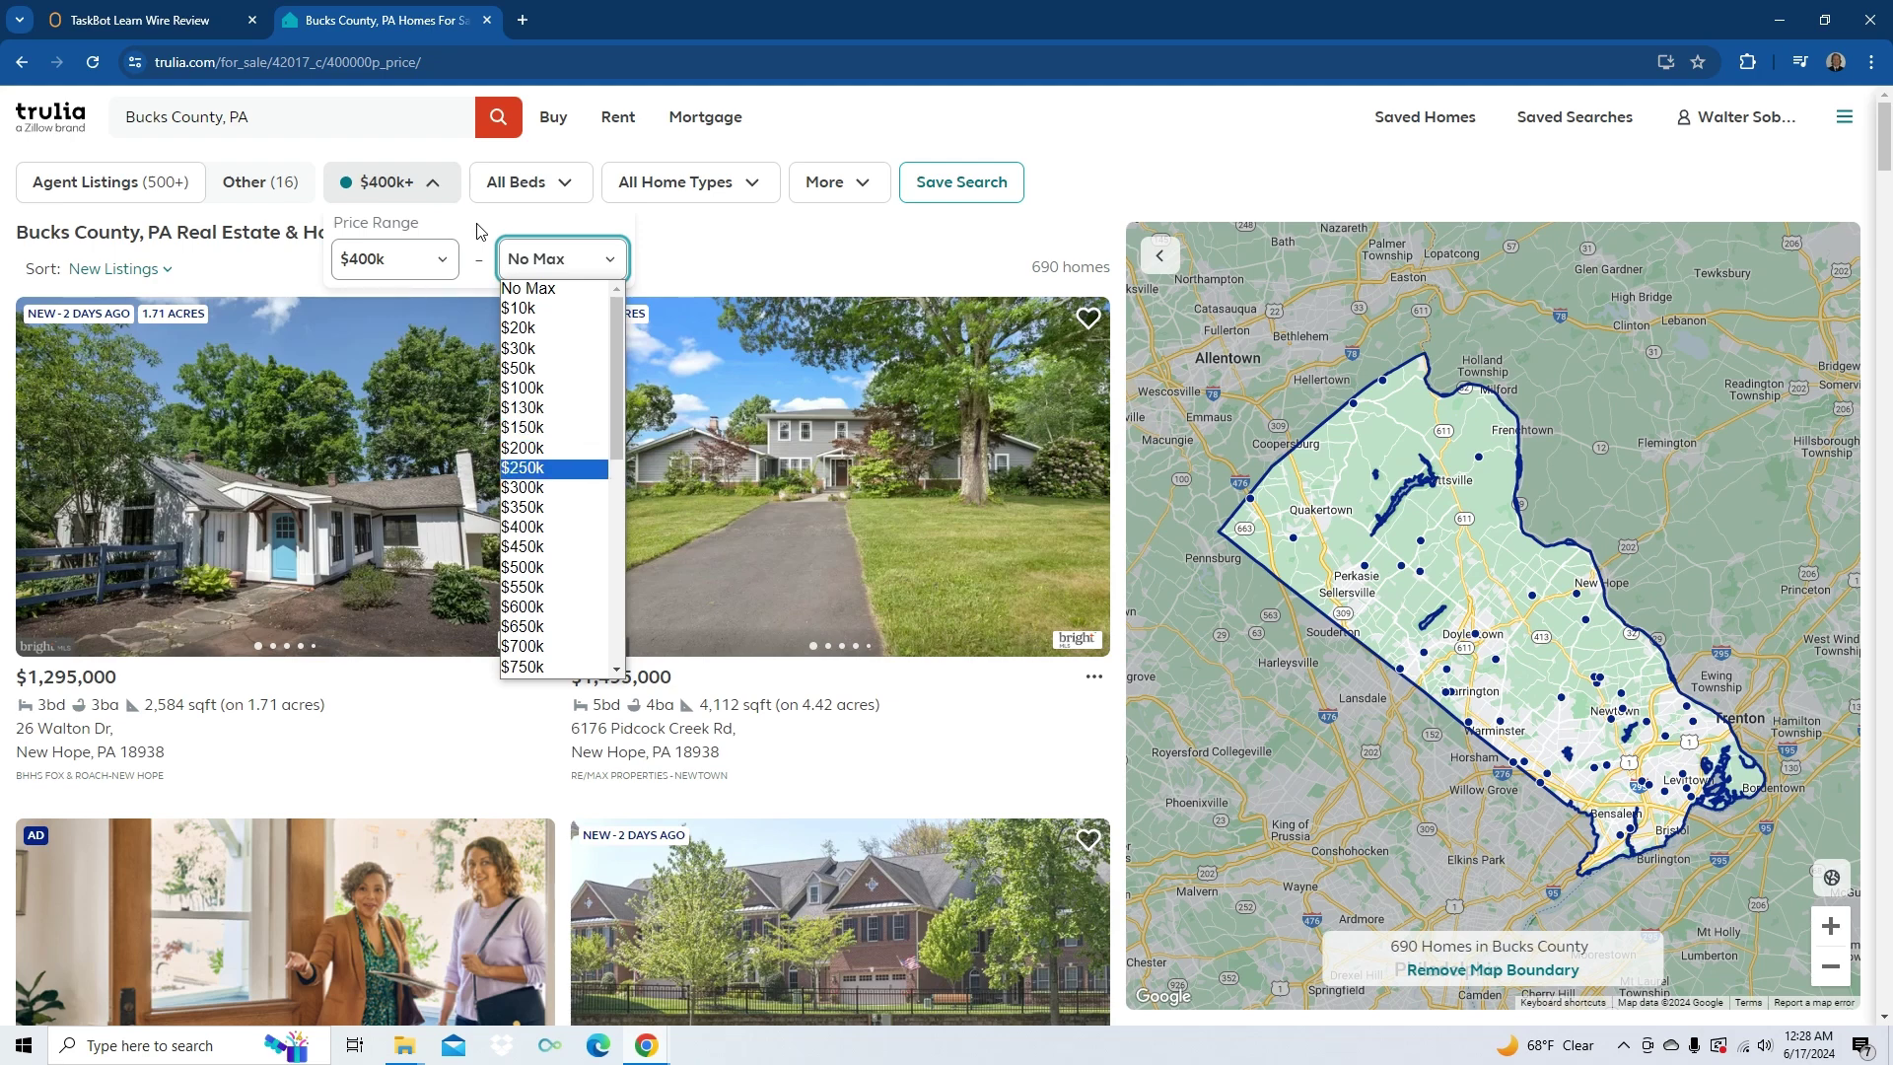
{"action": "key", "text": "Down"}
{"action": "key", "text": "Down"}
{"action": "key", "text": "Down"}
{"action": "key", "text": "Down"}
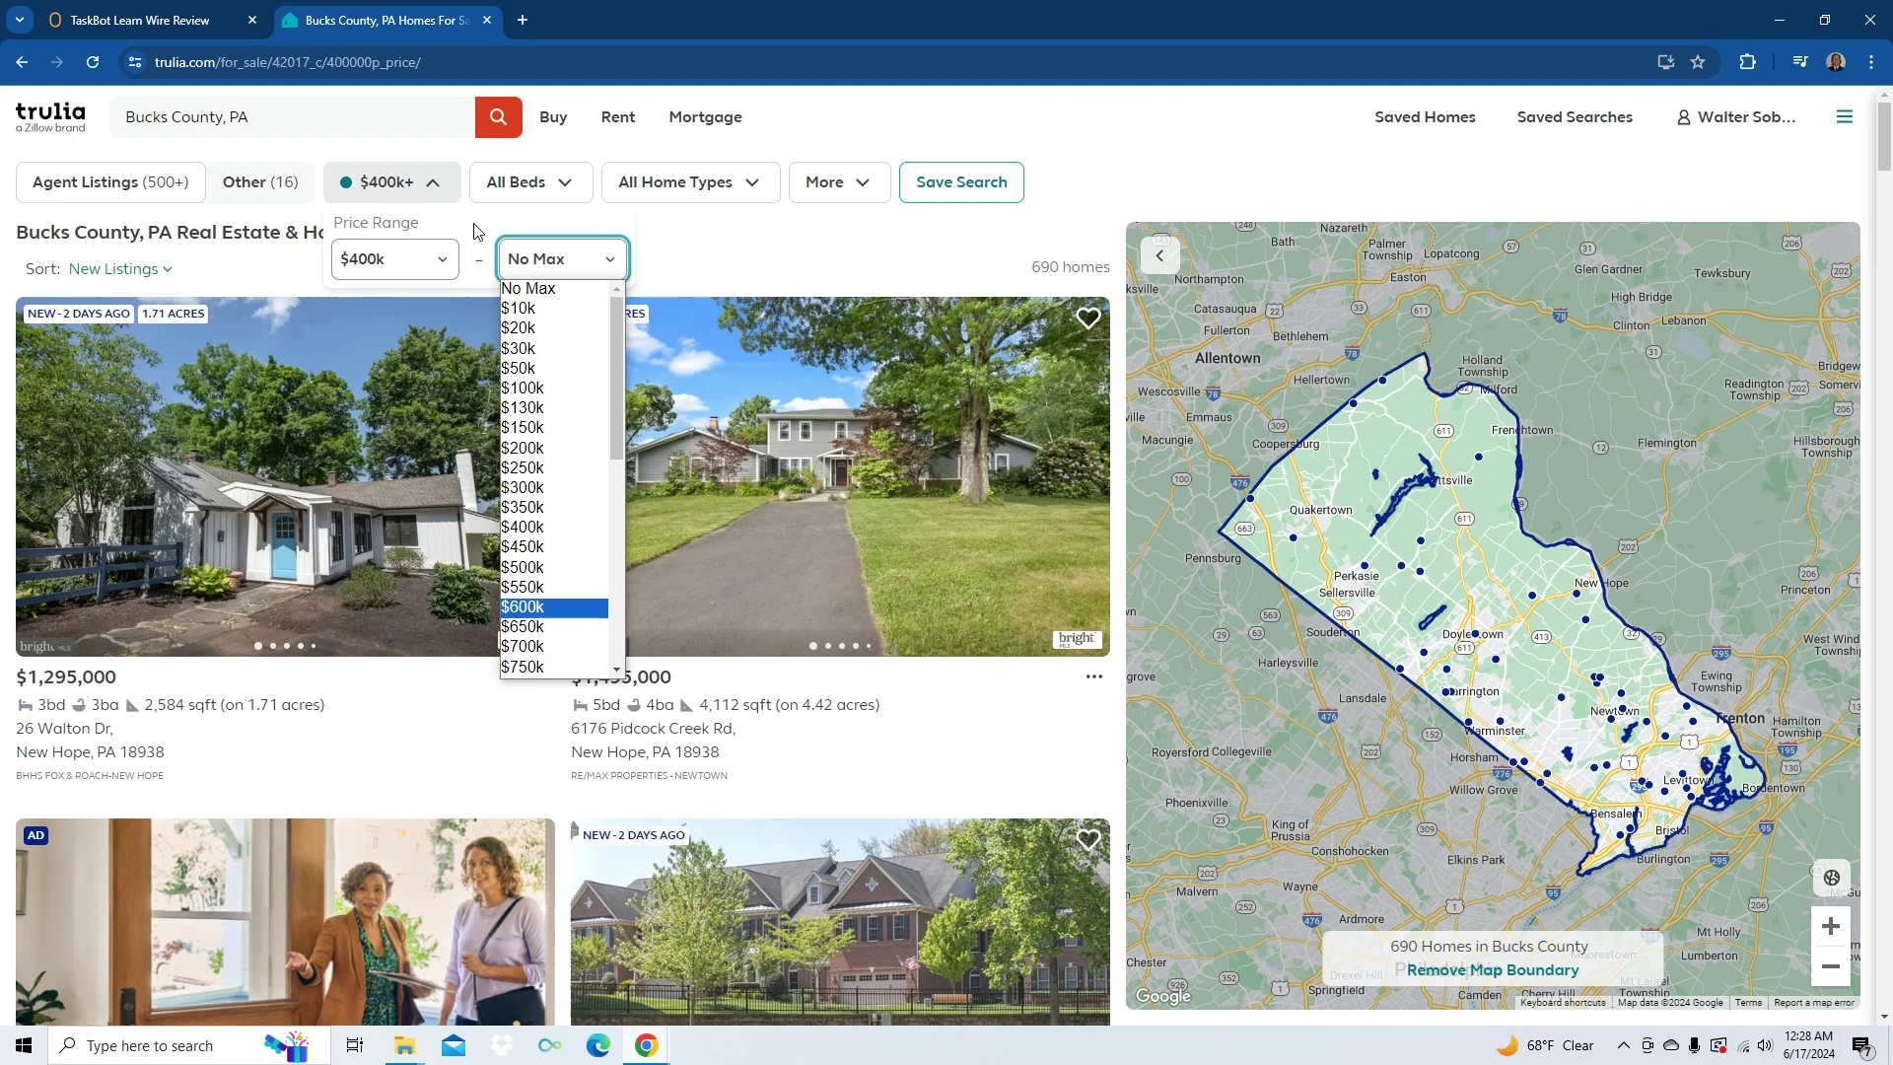
{"action": "key", "text": "Return"}
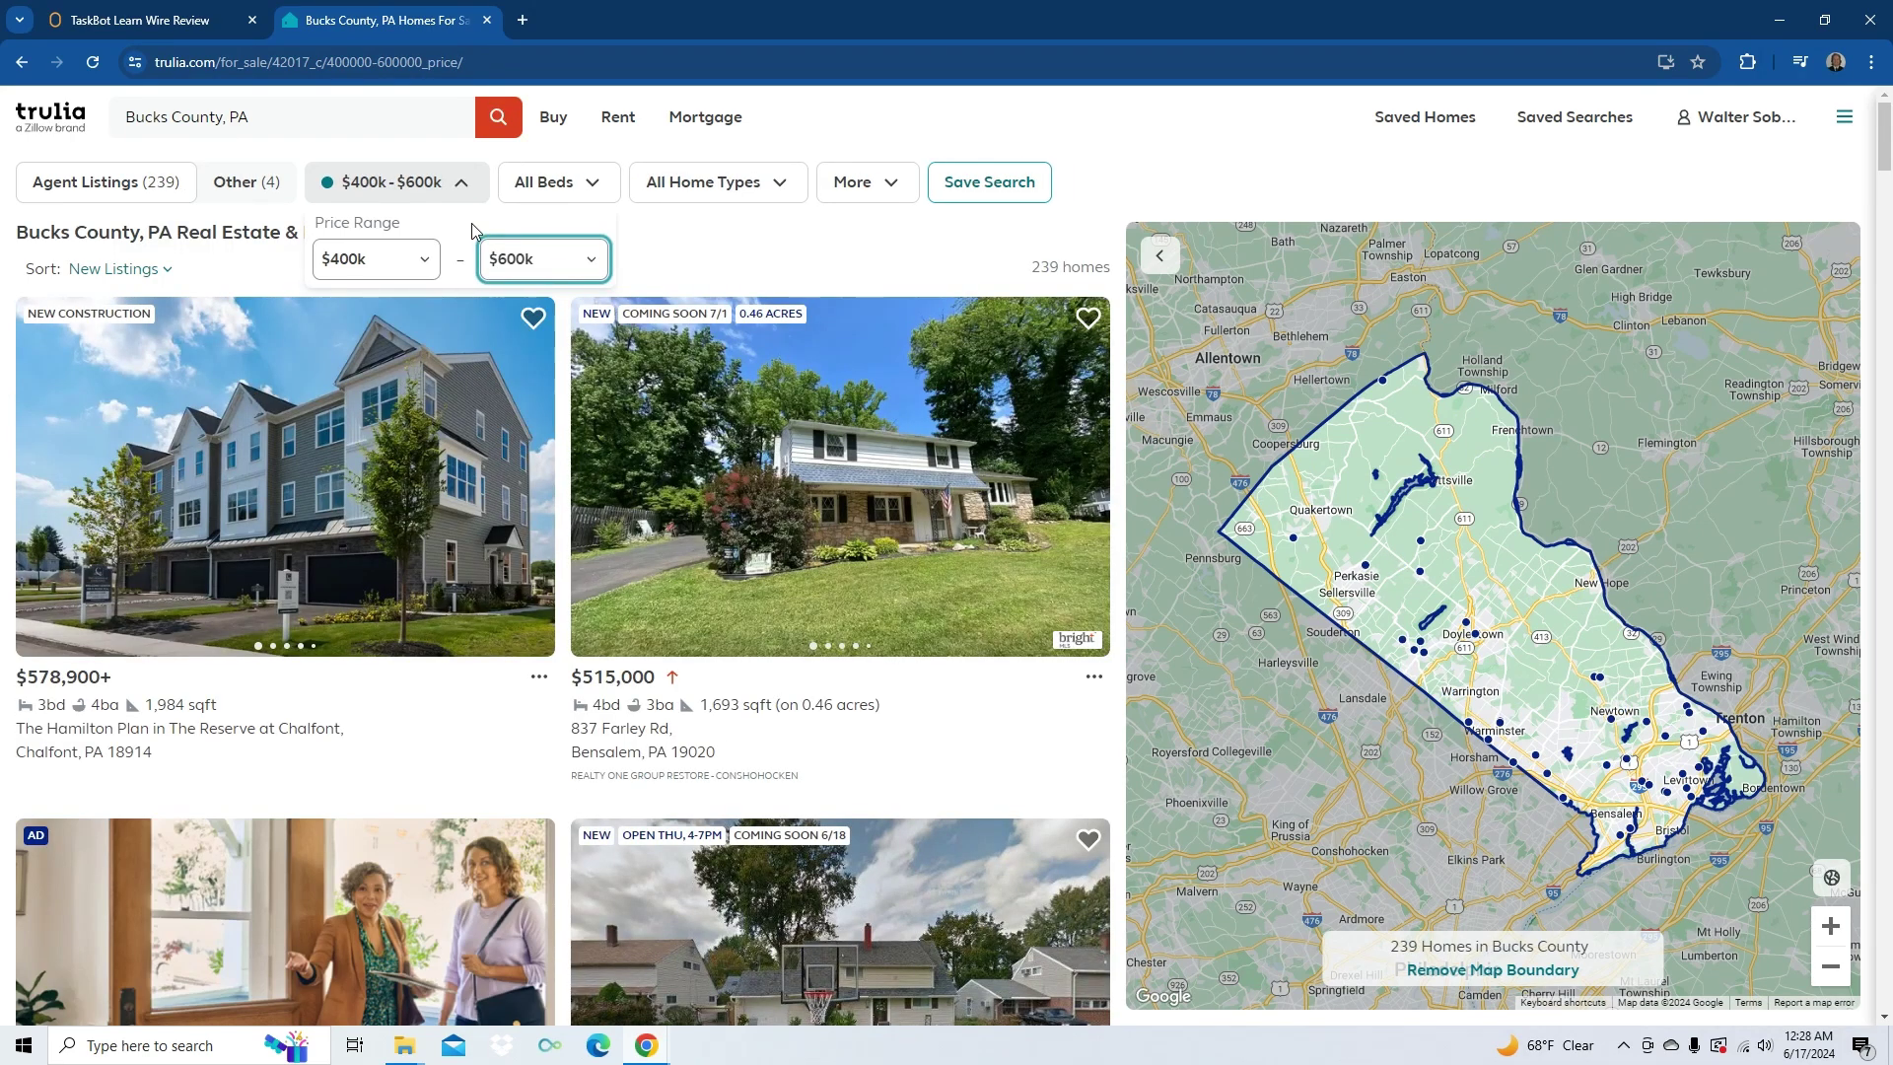
- In the TaskBot workflow, add a Keyboard Action block and edit its maximum wait, then delete all blocks
{"action": "left_click", "coordinate": [178, 20]}
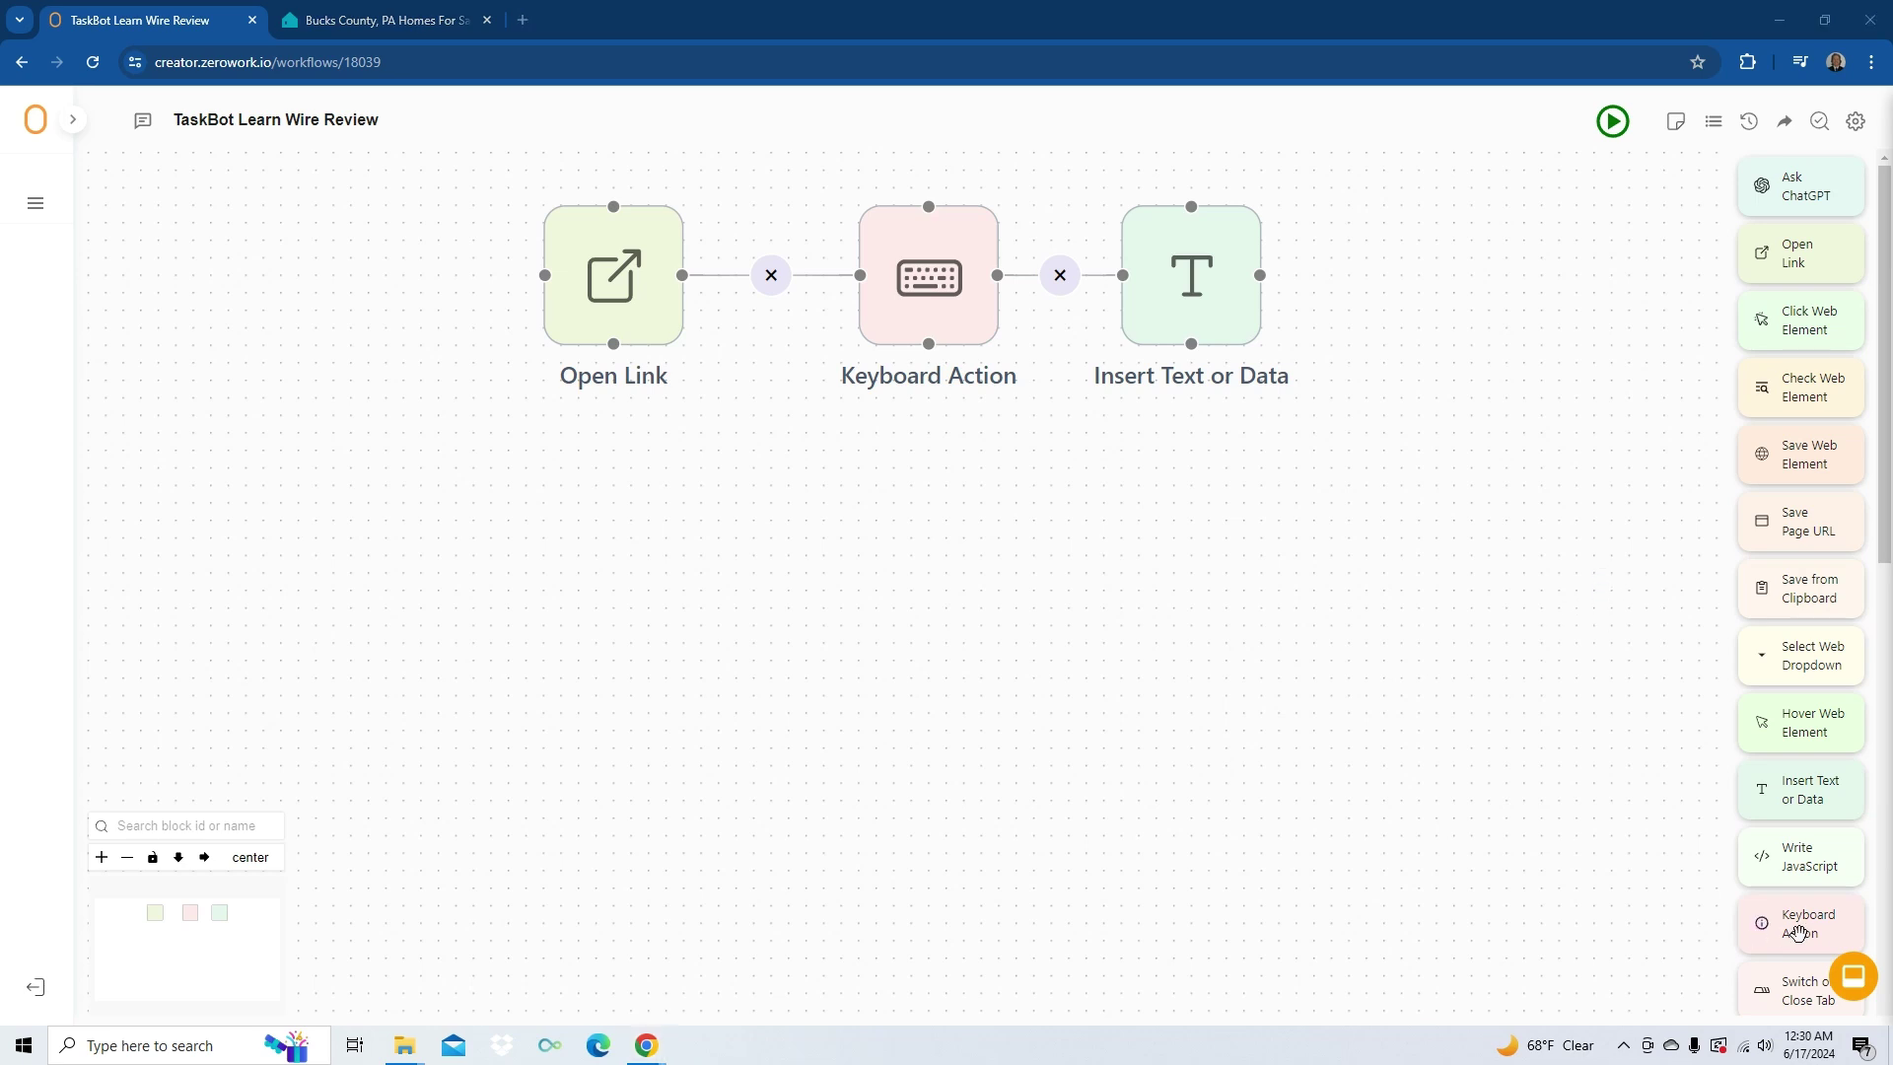
{"action": "left_click_drag", "start_coordinate": [1800, 923], "coordinate": [1457, 293]}
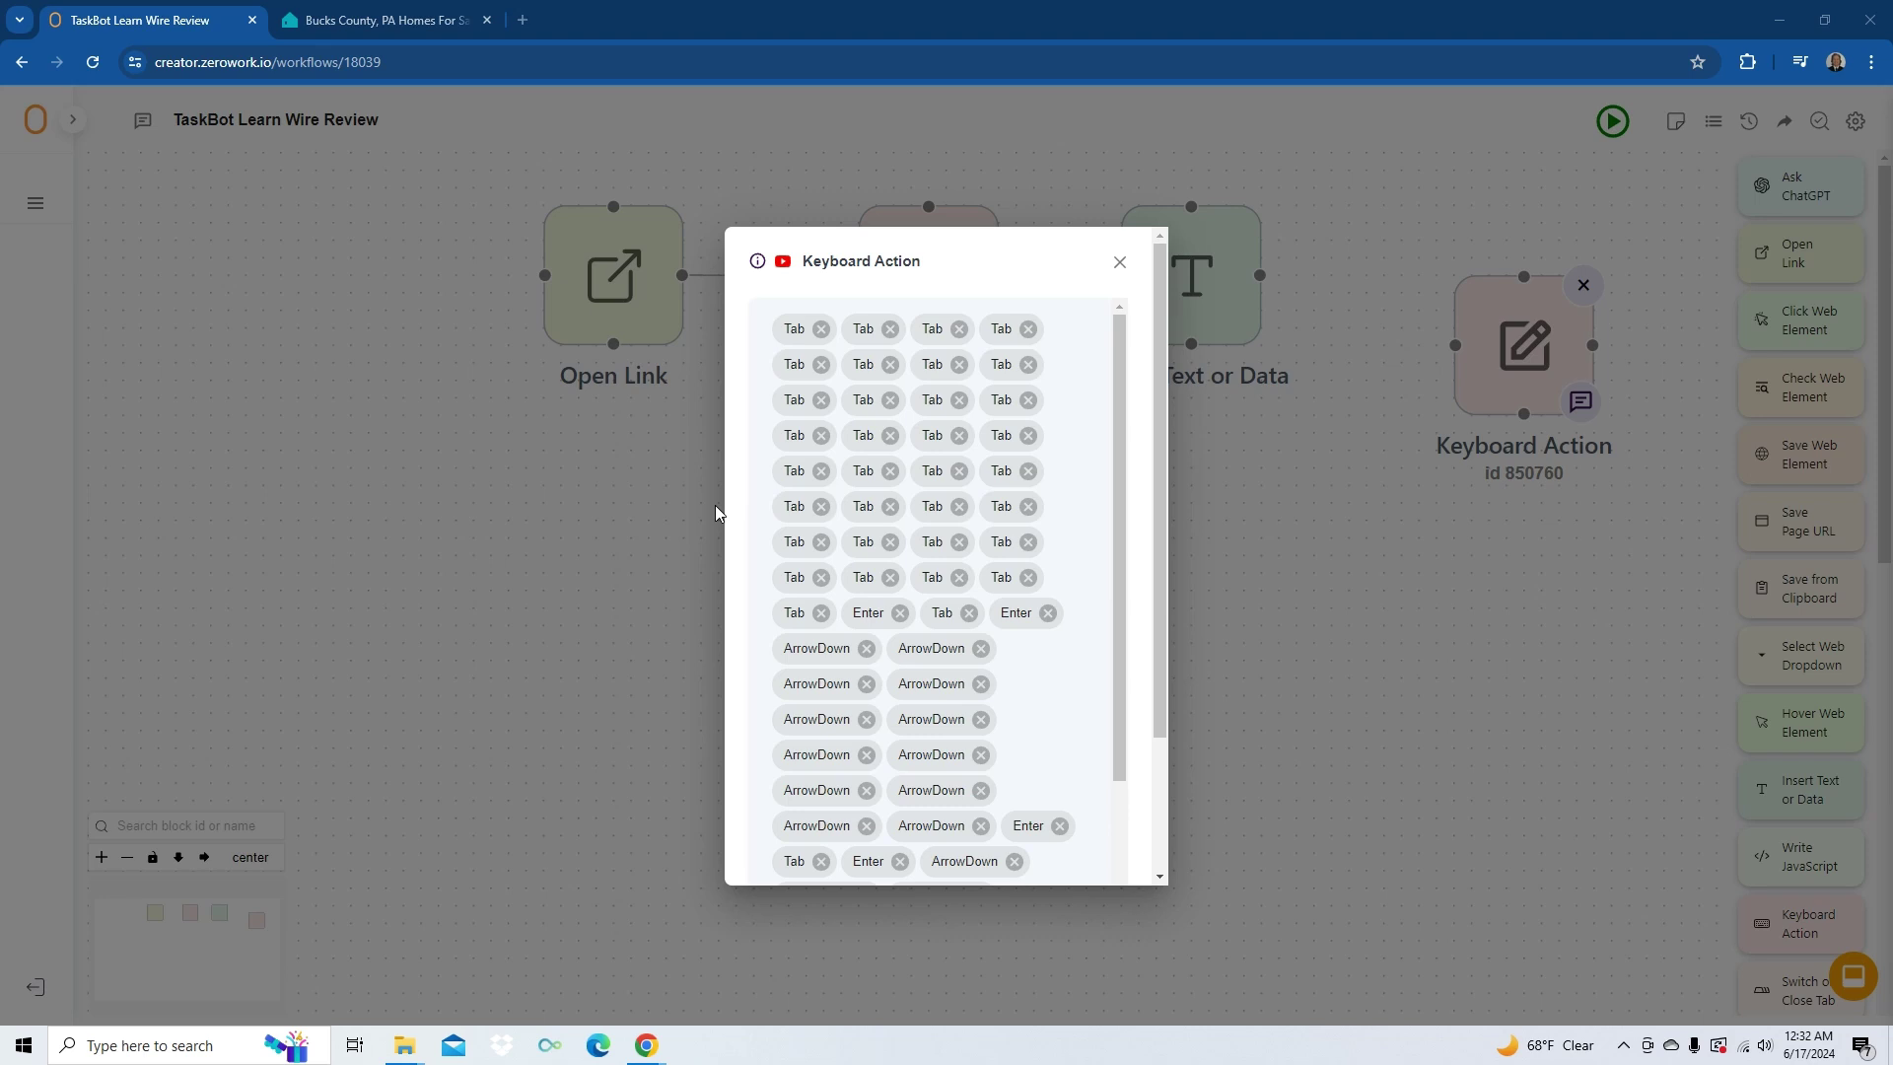
{"action": "scroll", "coordinate": [1044, 811], "scroll_direction": "down", "scroll_amount": 2}
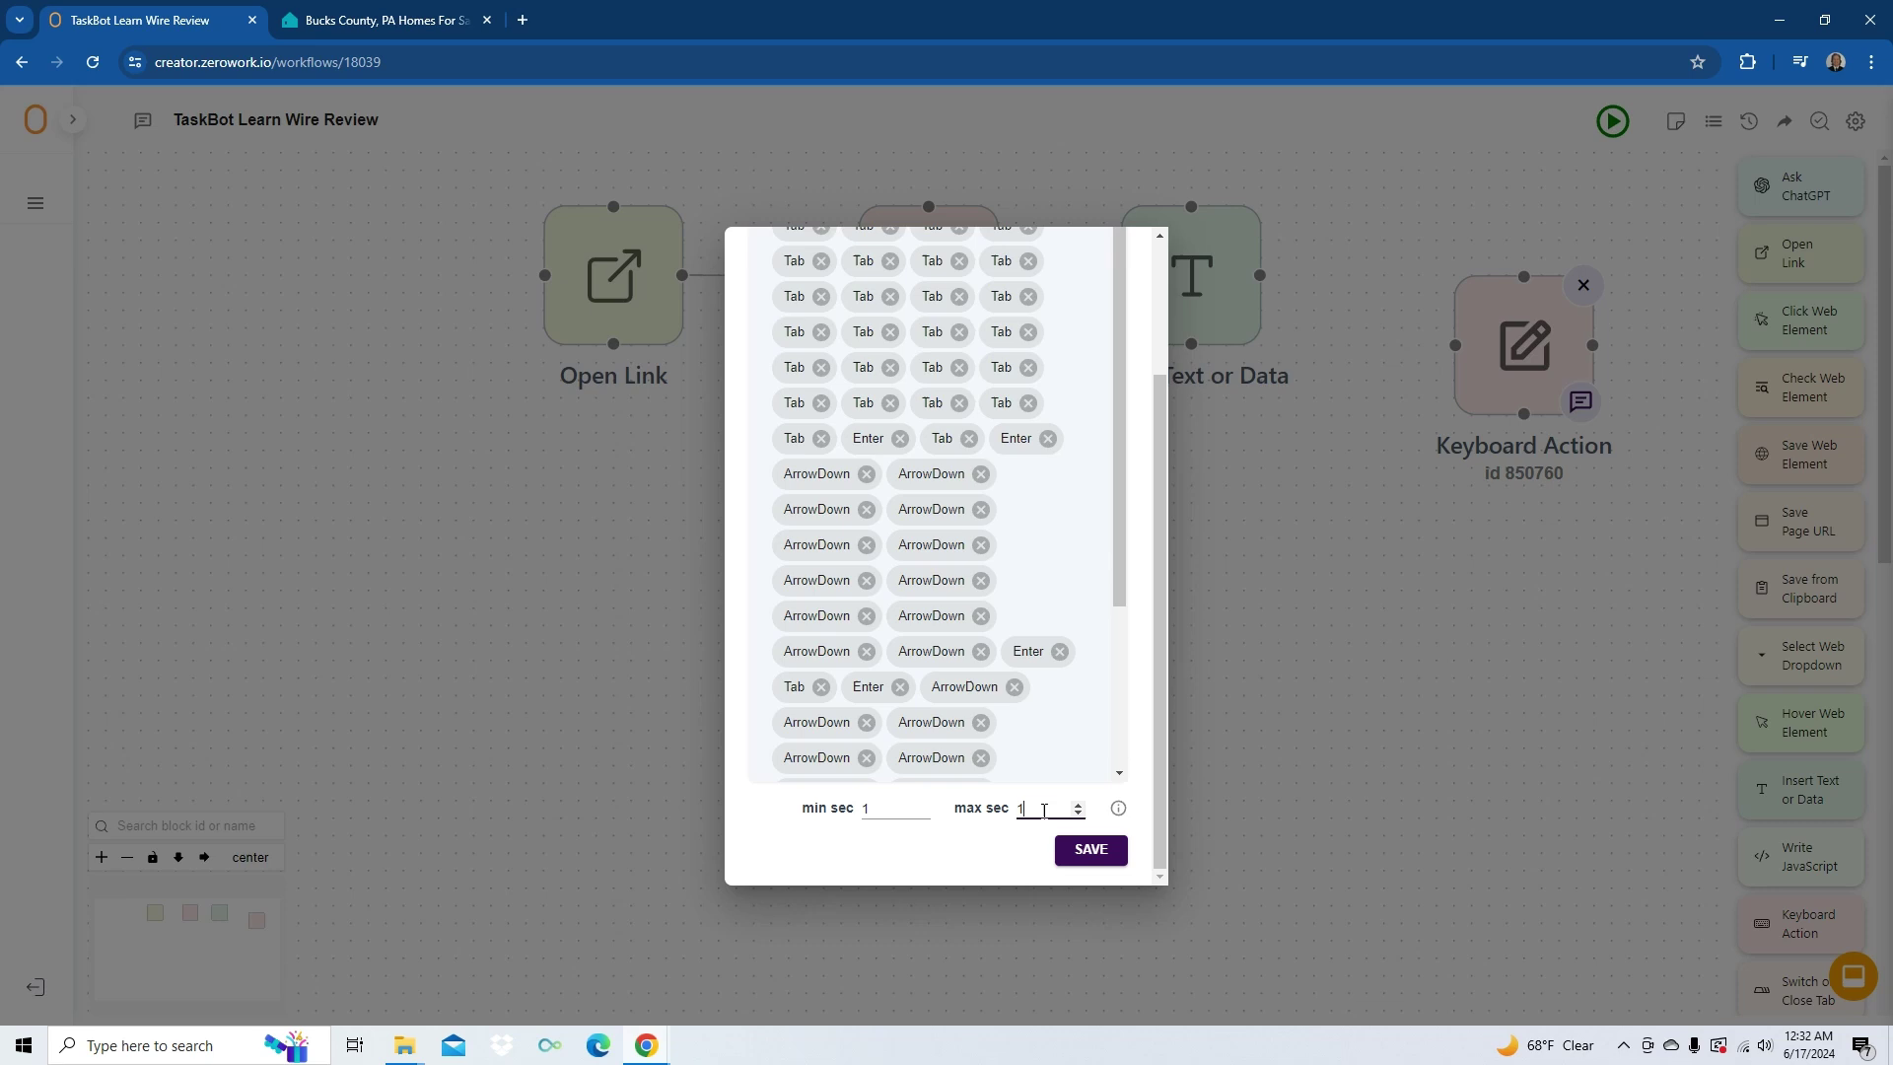
{"action": "left_click", "coordinate": [1073, 805]}
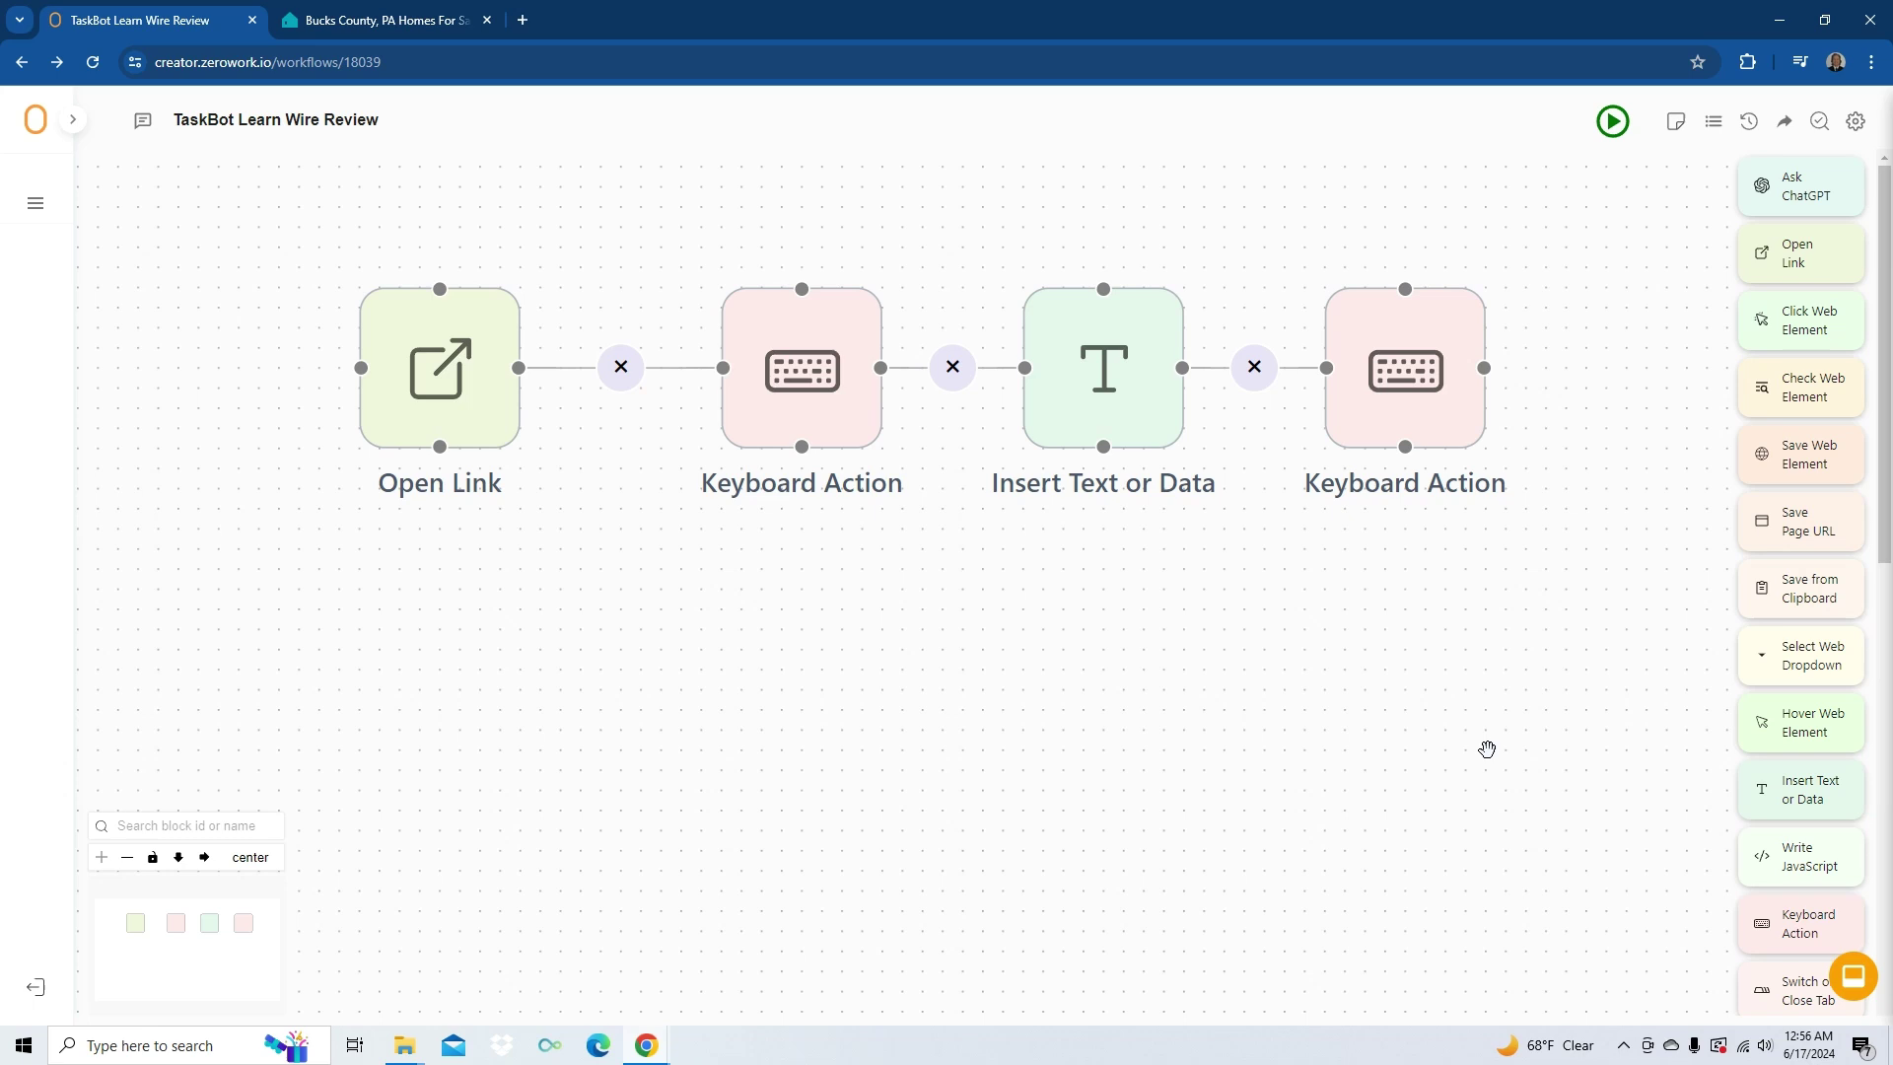
{"action": "key", "text": "ctrl+a"}
{"action": "key", "text": "Delete"}
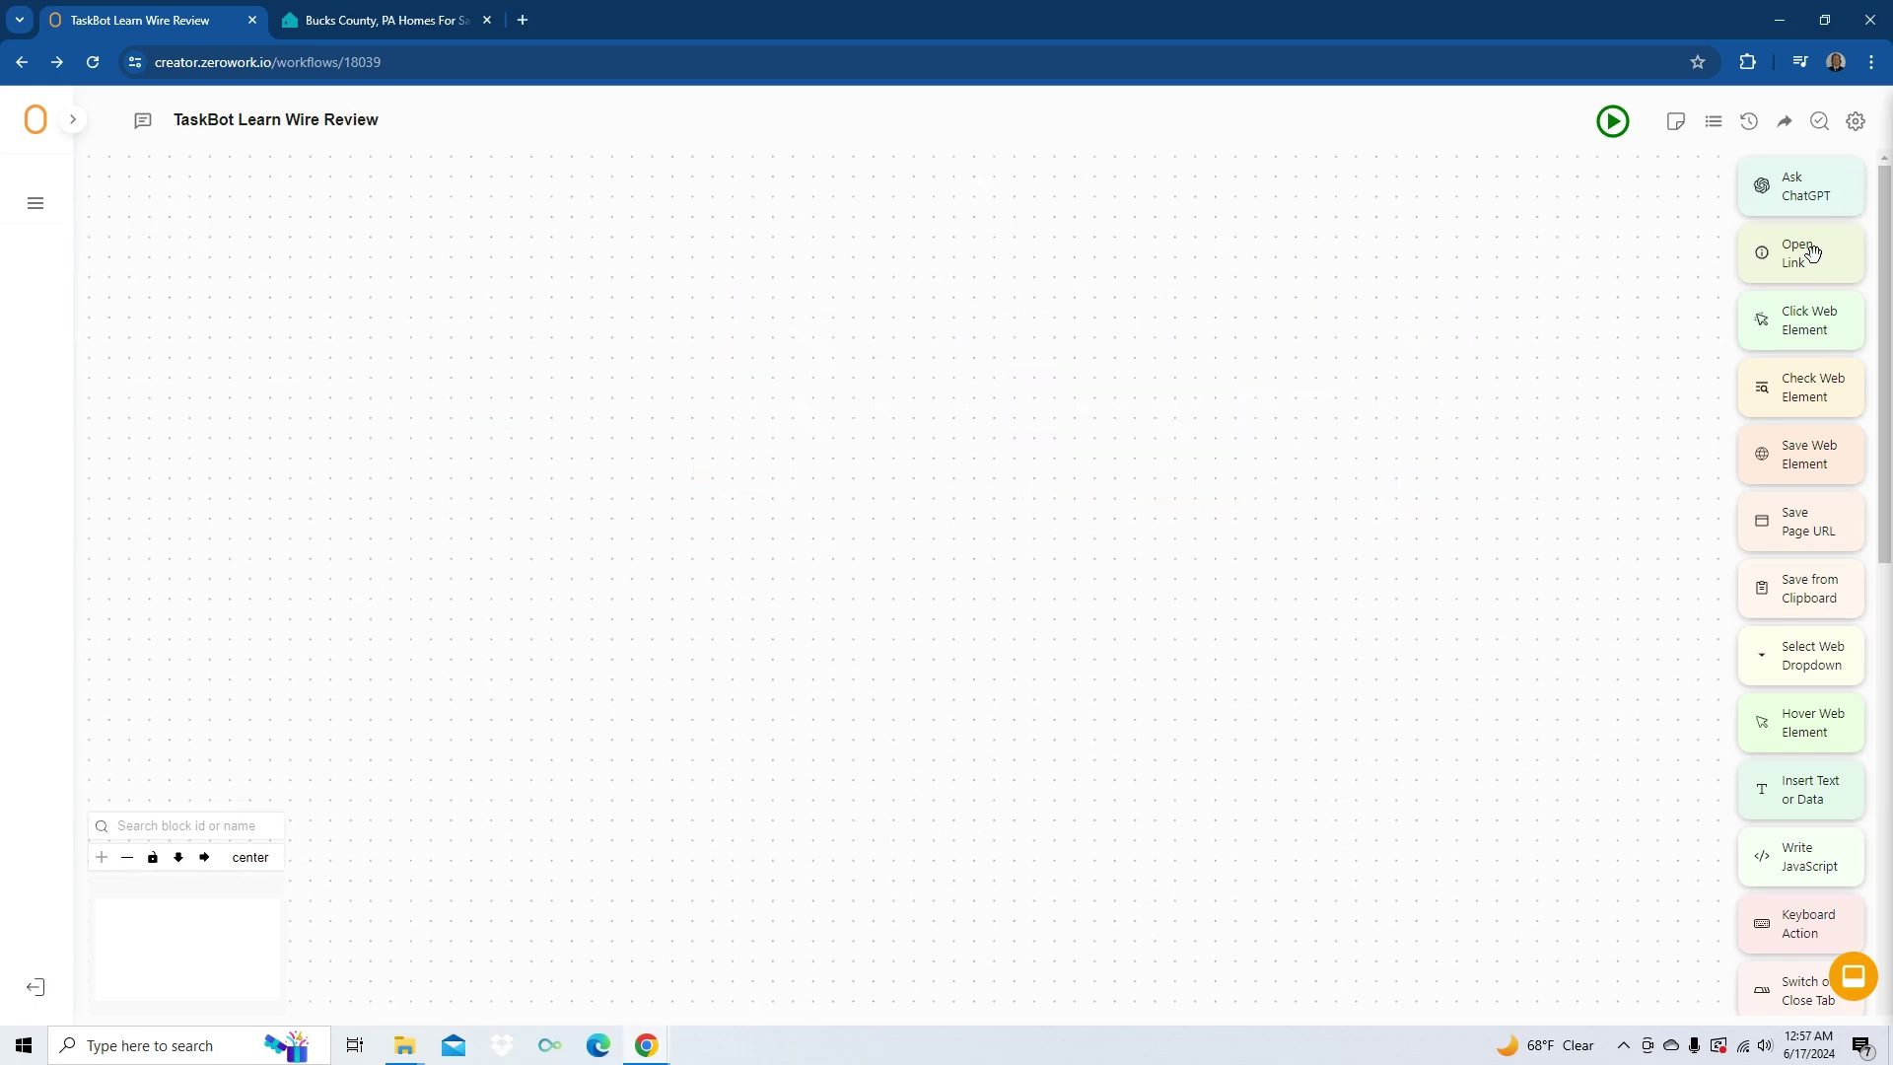
- Add an Open Link block for gmail.com, save it, and place a Keyboard Action block
{"action": "left_click_drag", "start_coordinate": [1812, 252], "coordinate": [555, 298]}
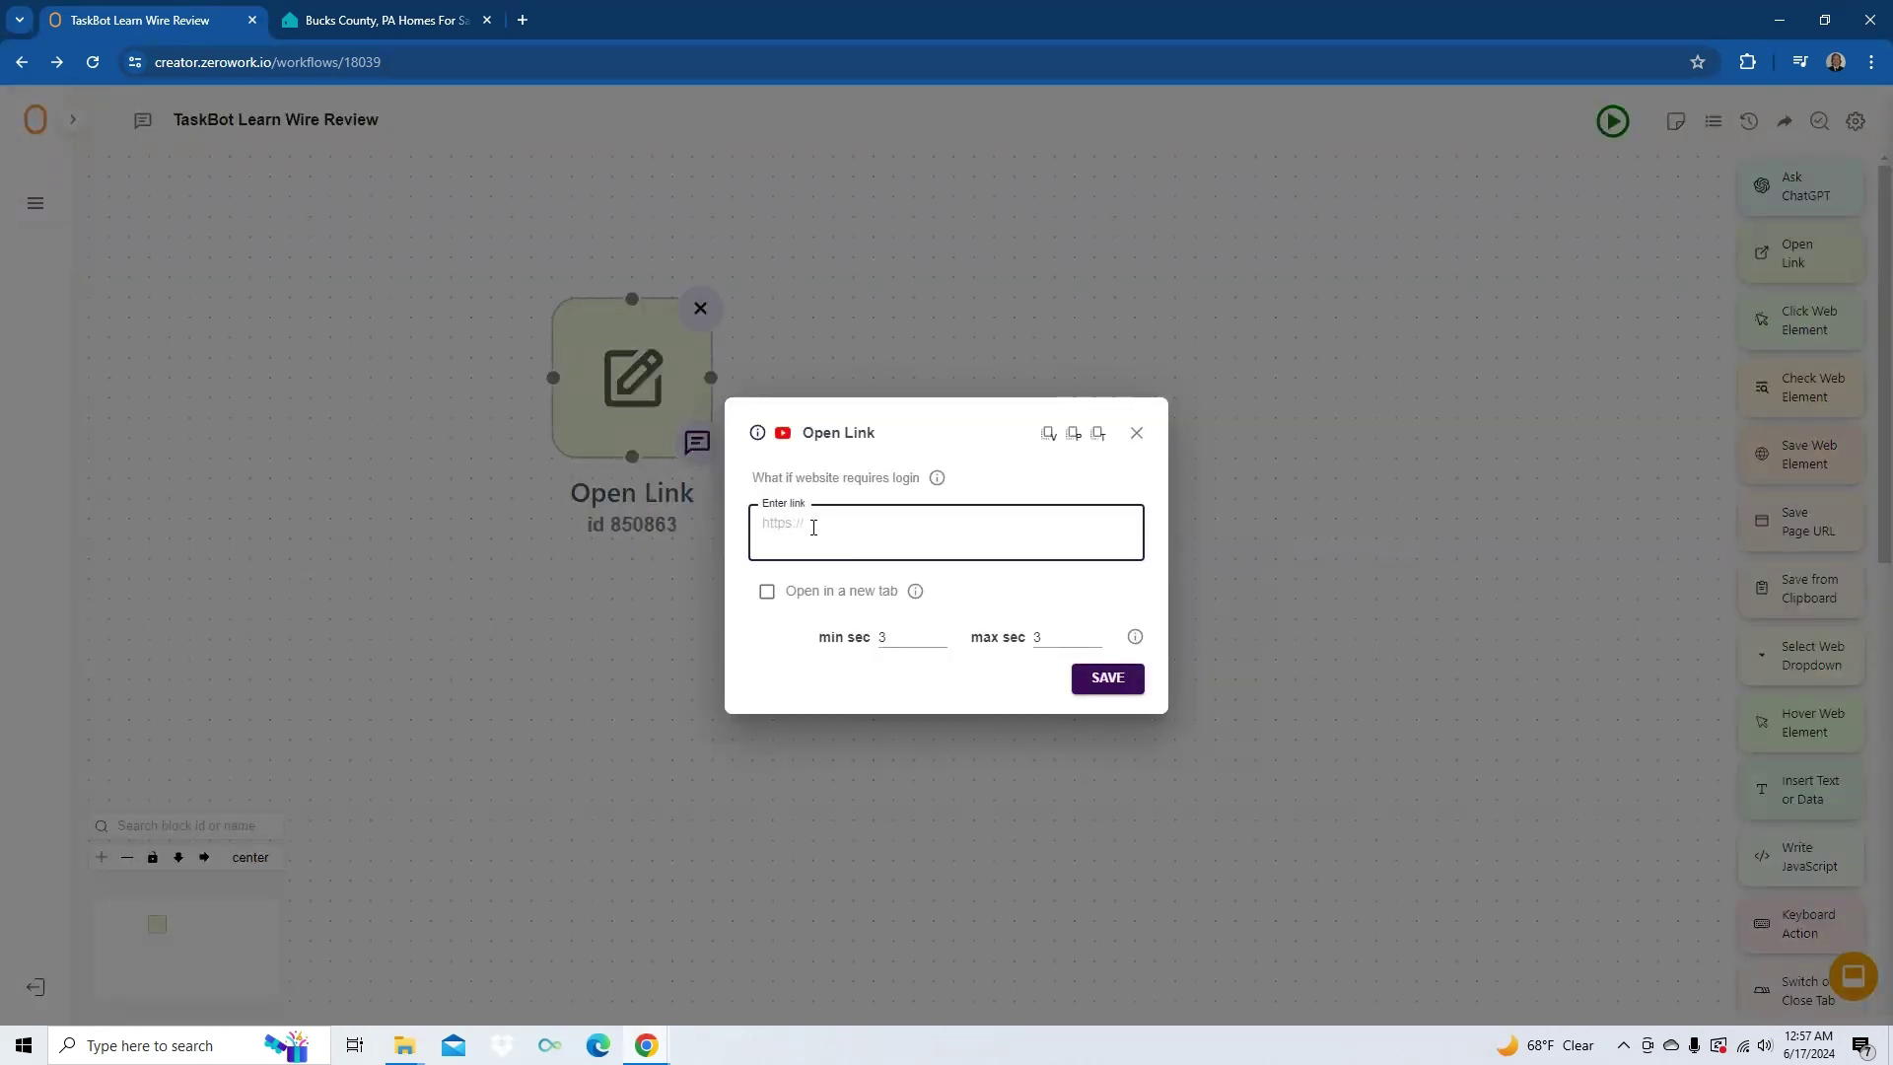
{"action": "type", "text": "gmail.com"}
{"action": "left_click", "coordinate": [1107, 677]}
{"action": "left_click_drag", "start_coordinate": [1800, 924], "coordinate": [990, 387]}
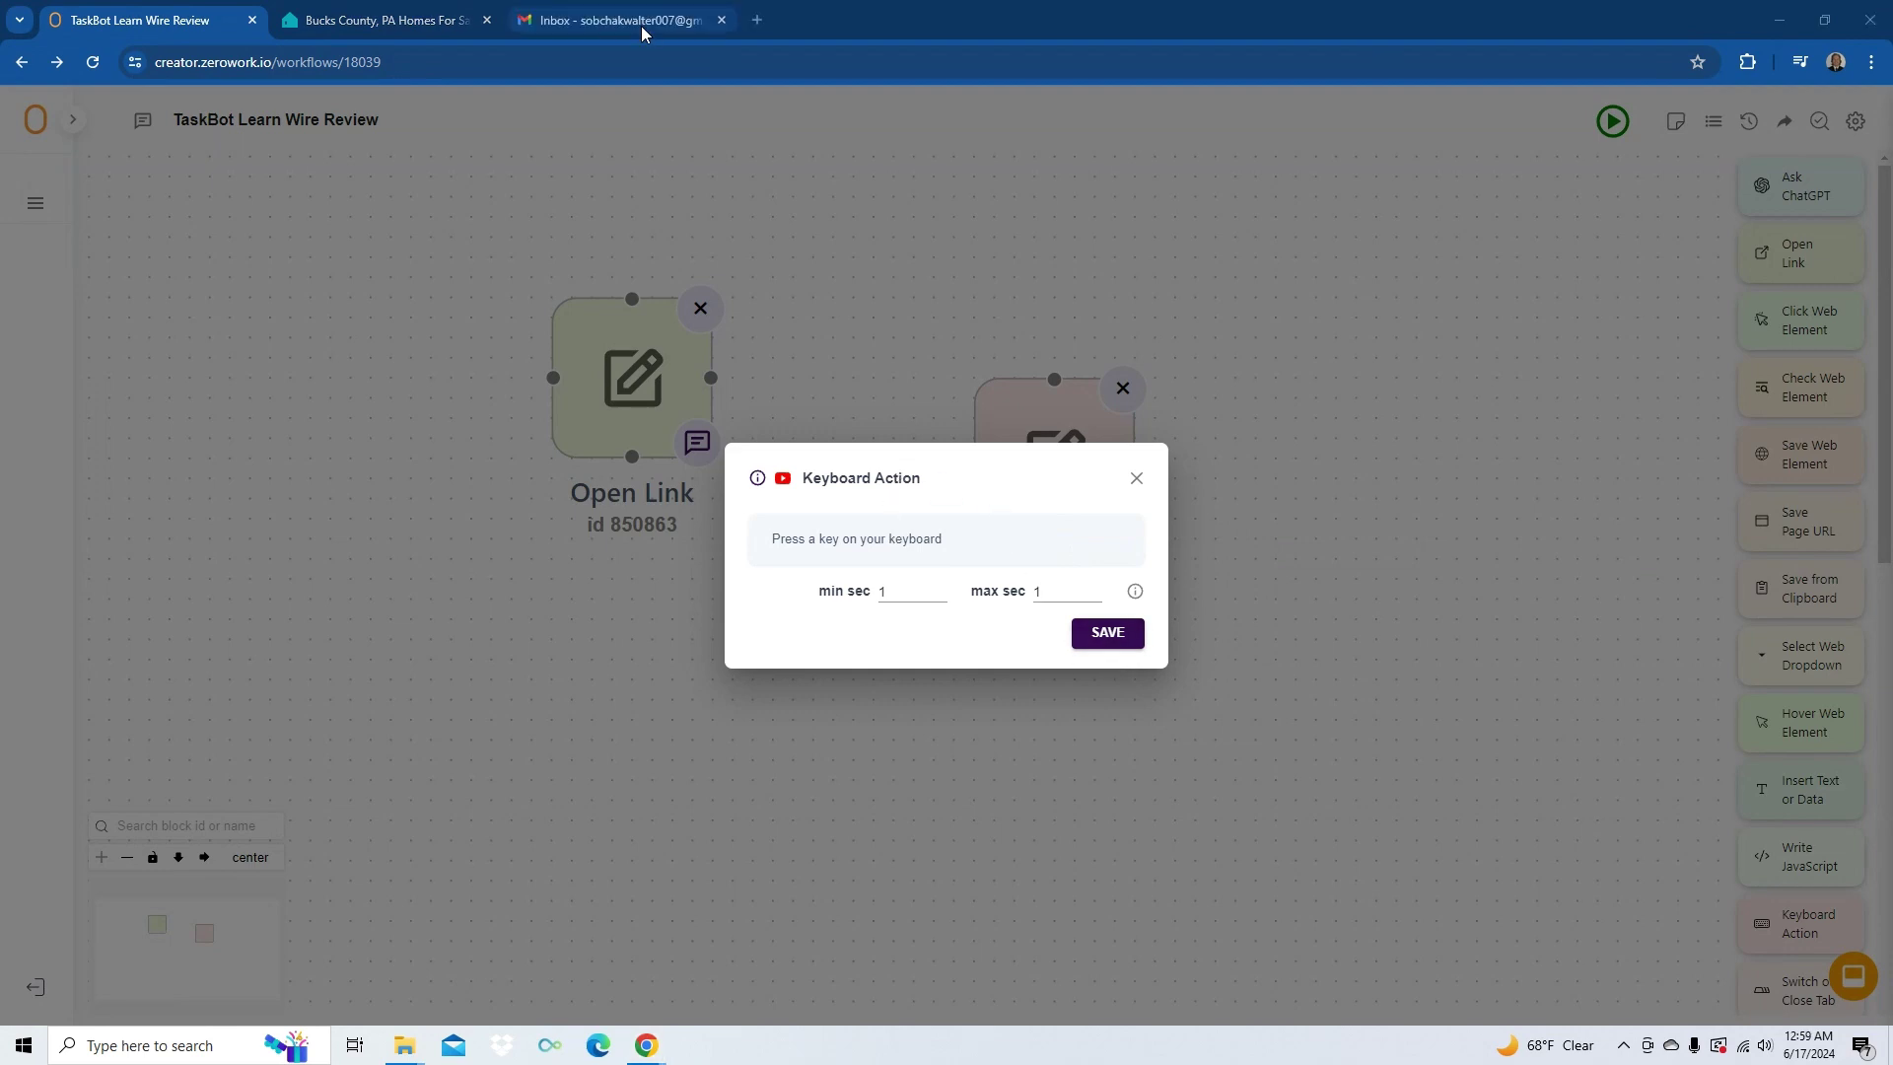
- Switch to the Gmail inbox and press C to open a blank New Message window
{"action": "left_click", "coordinate": [641, 25]}
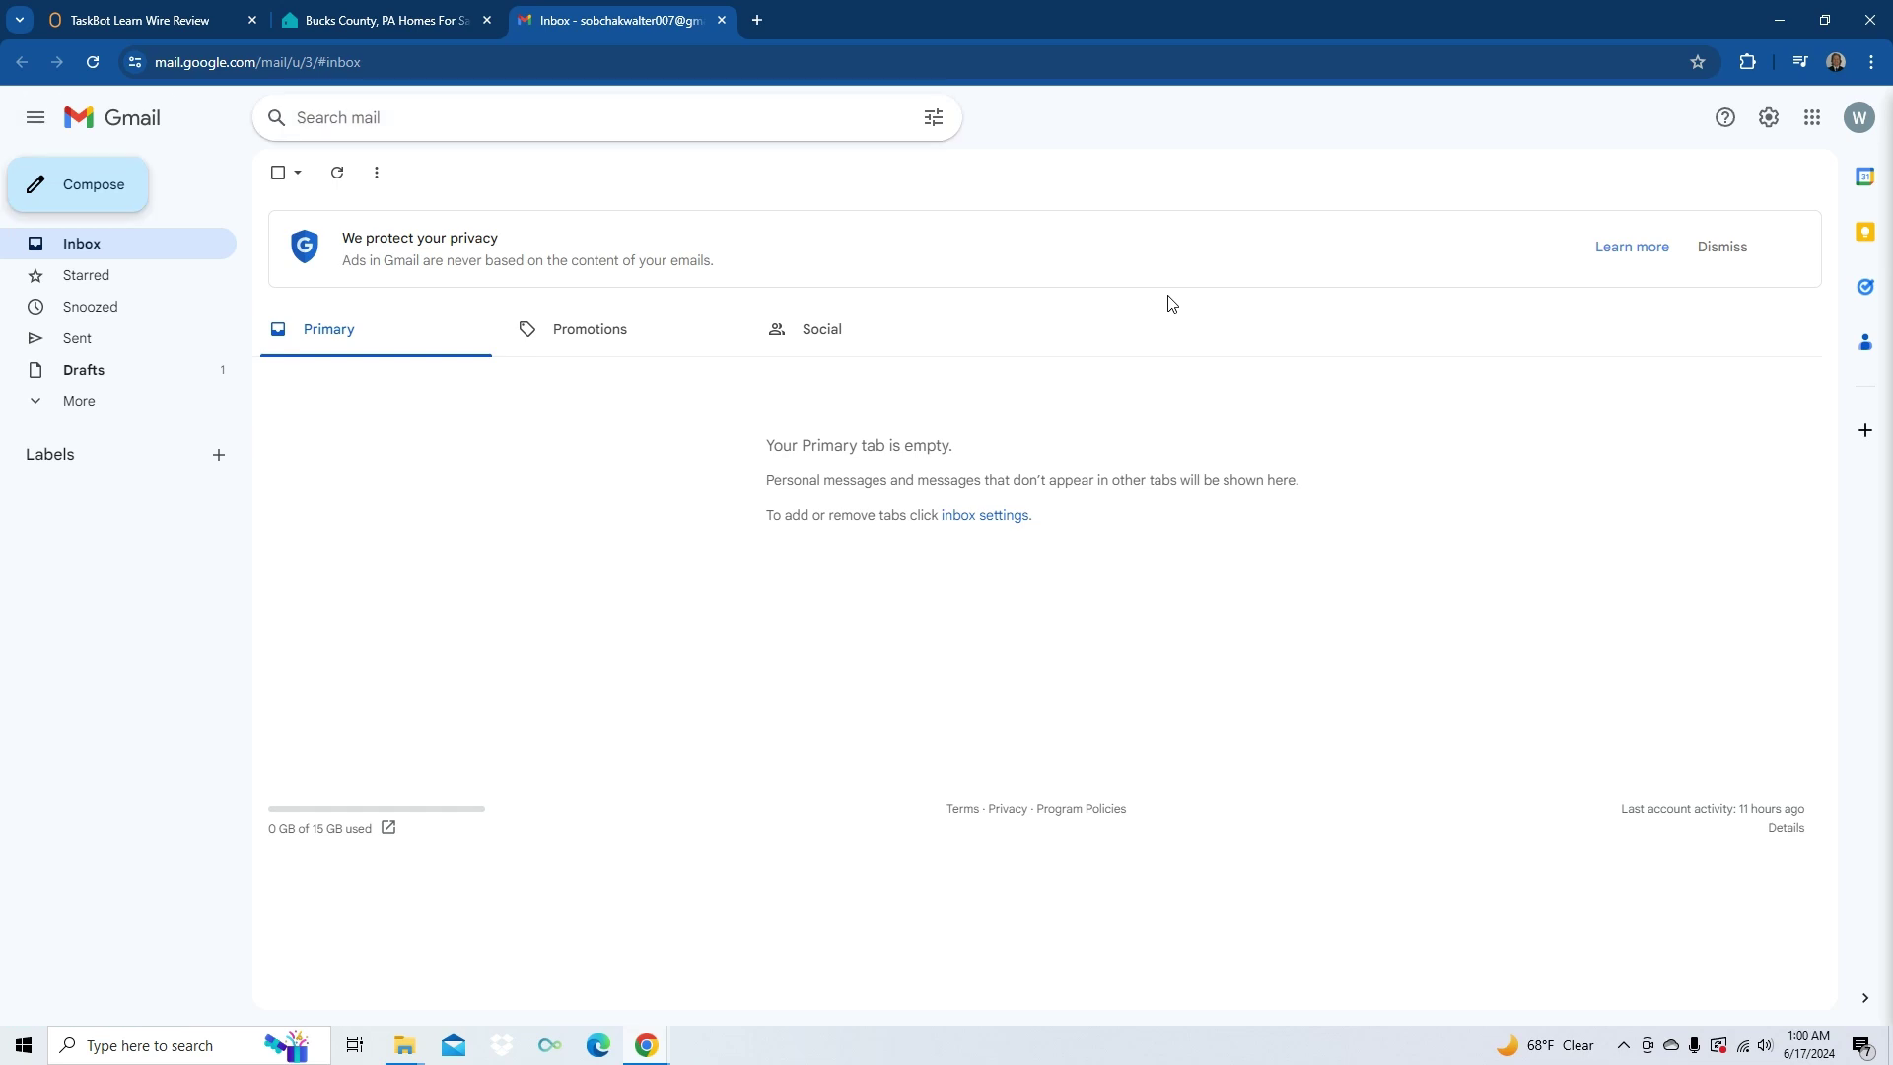
{"action": "key", "text": "c"}
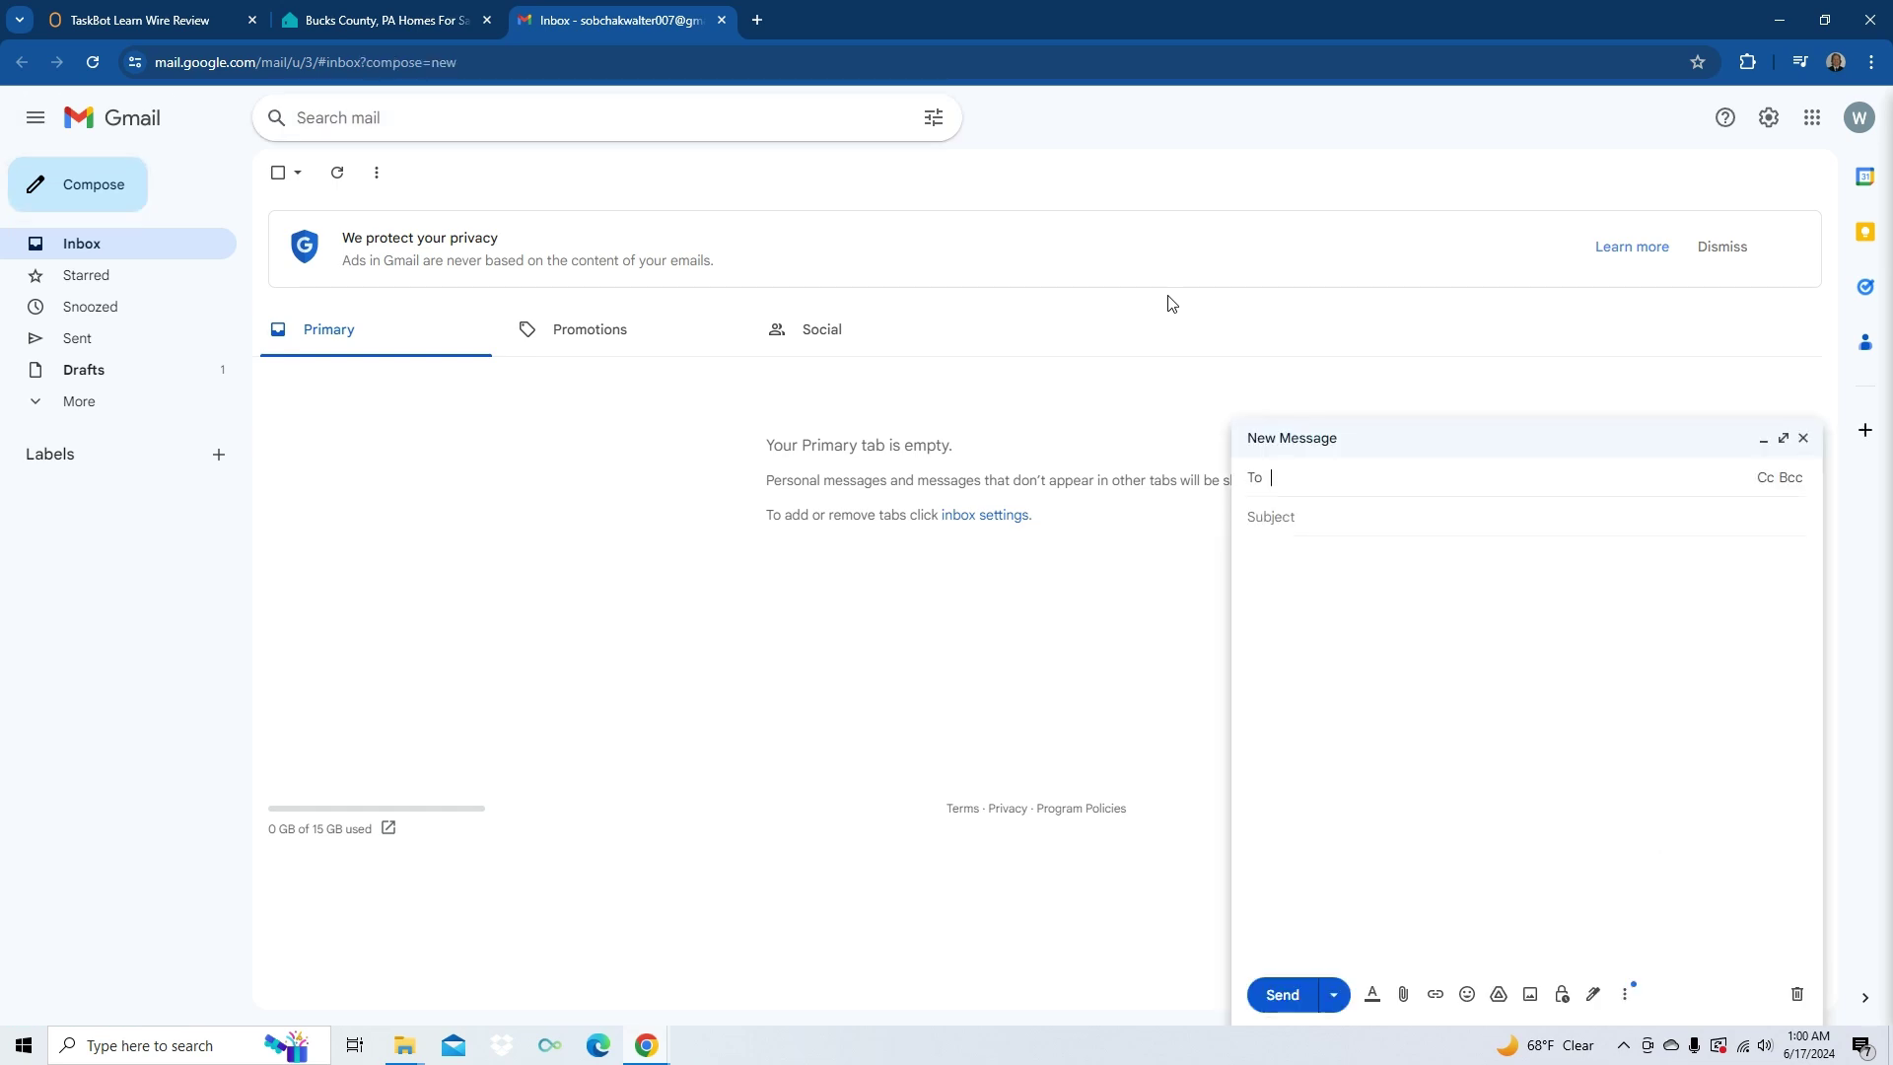
- Set Keyboard Action to twelve Tabs then Enter, link Open Link to it, and add Insert Text or Data
{"action": "key", "text": "ctrl+1"}
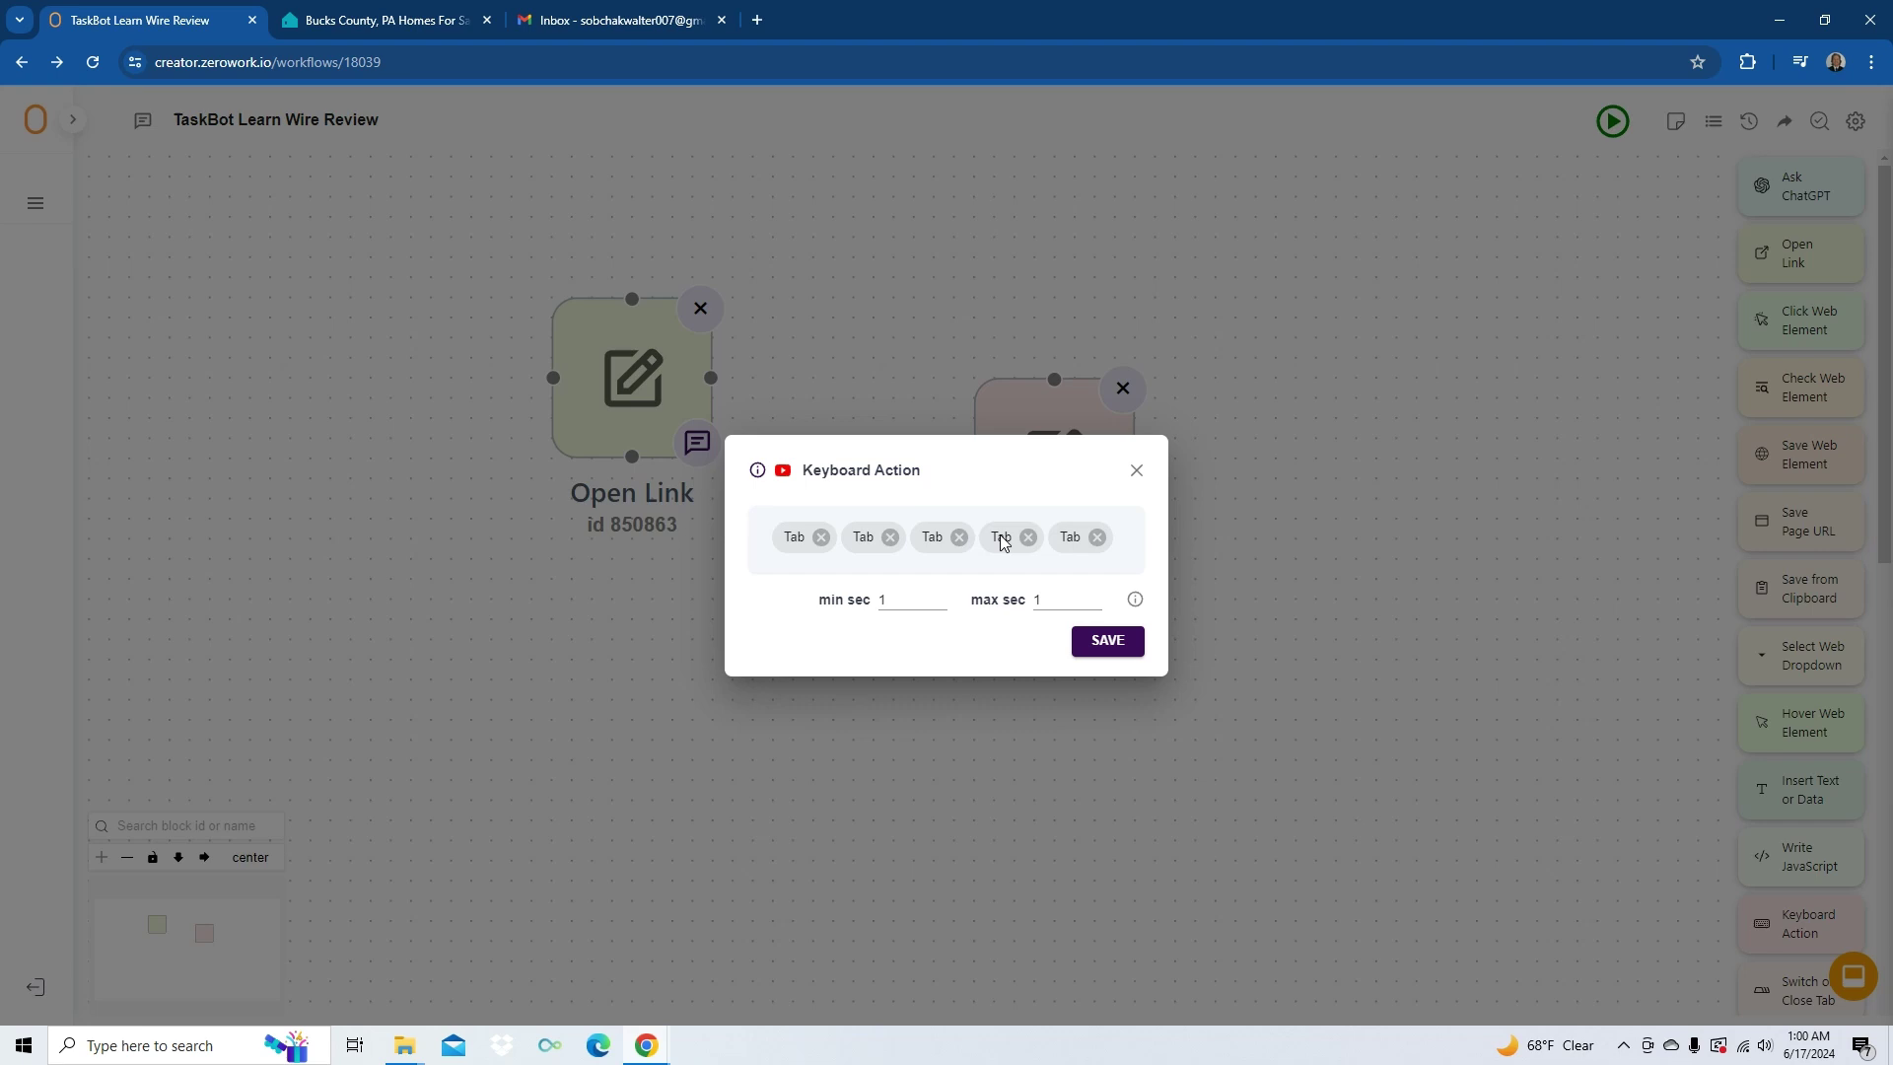
{"action": "key", "text": "Tab"}
{"action": "key", "text": "Tab"}
{"action": "key", "text": "Tab"}
{"action": "key", "text": "Tab"}
{"action": "key", "text": "Tab"}
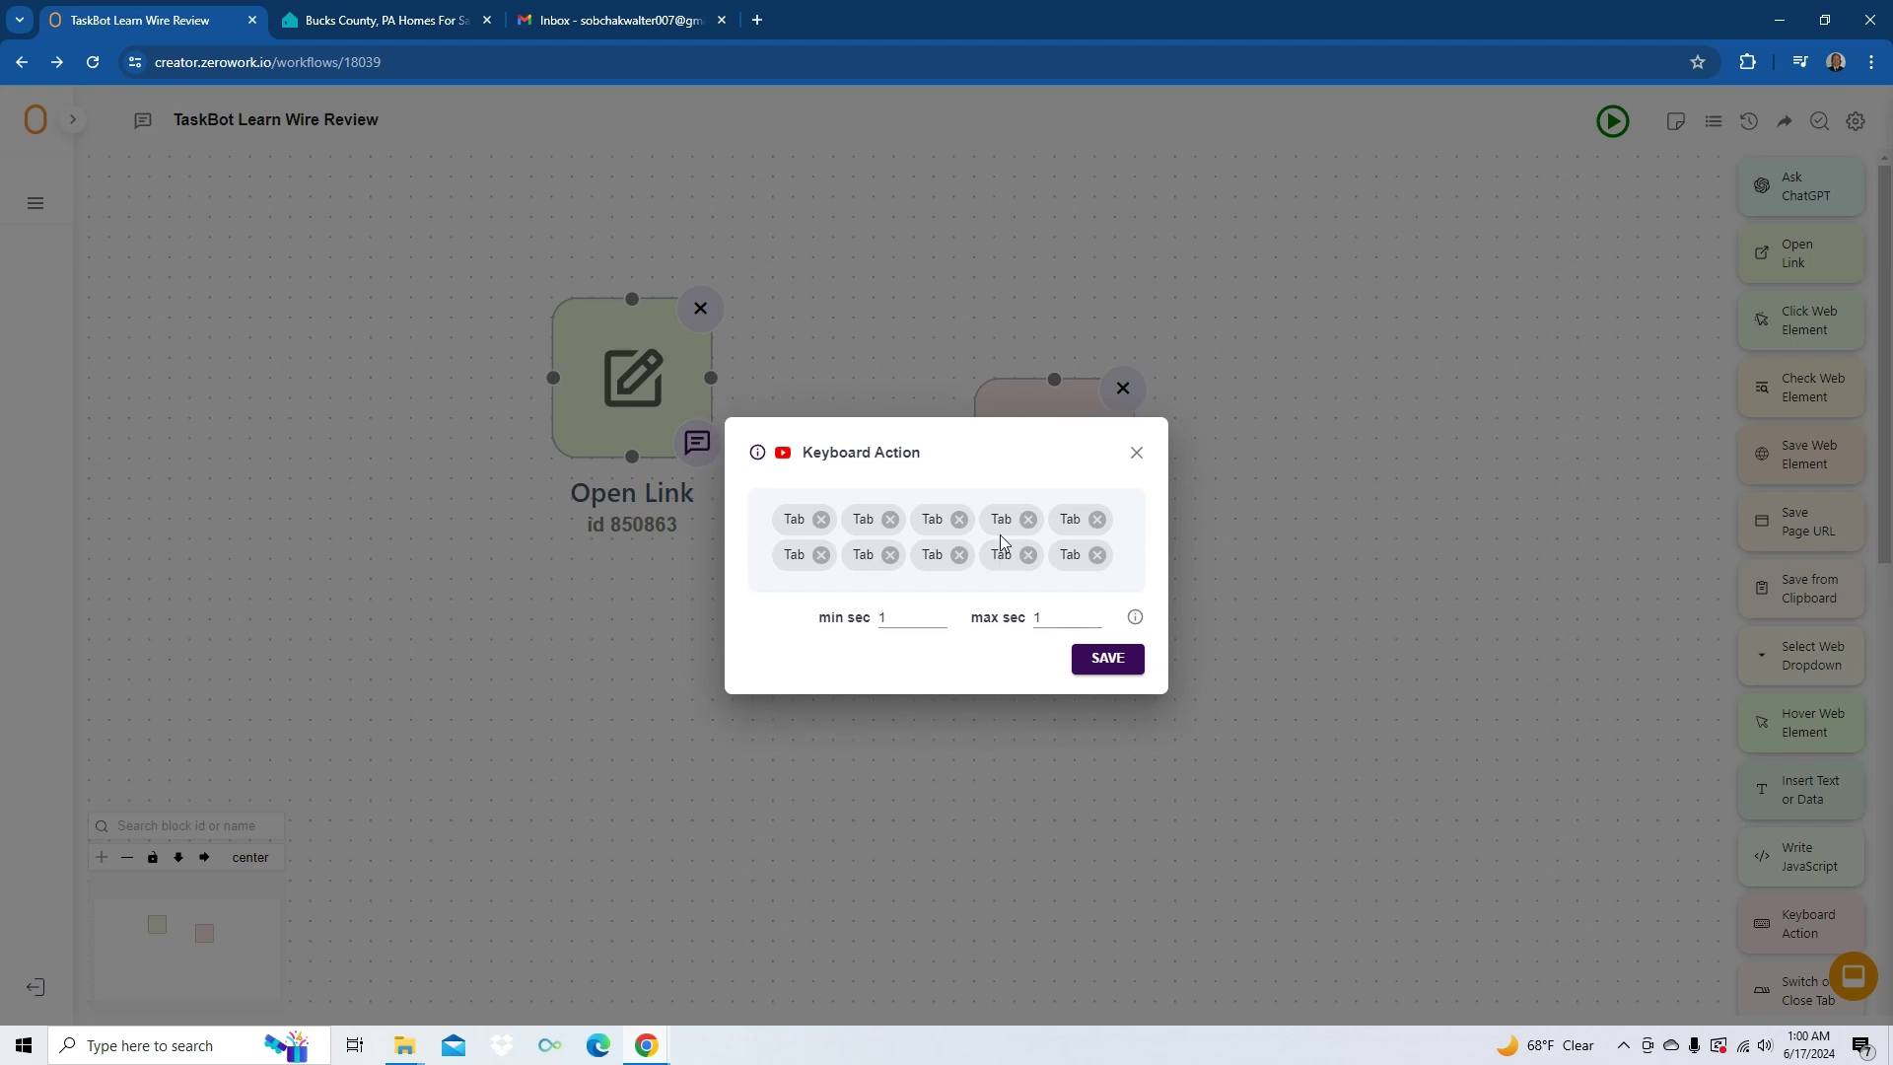
{"action": "key", "text": "Tab"}
{"action": "key", "text": "Tab"}
{"action": "key", "text": "Return"}
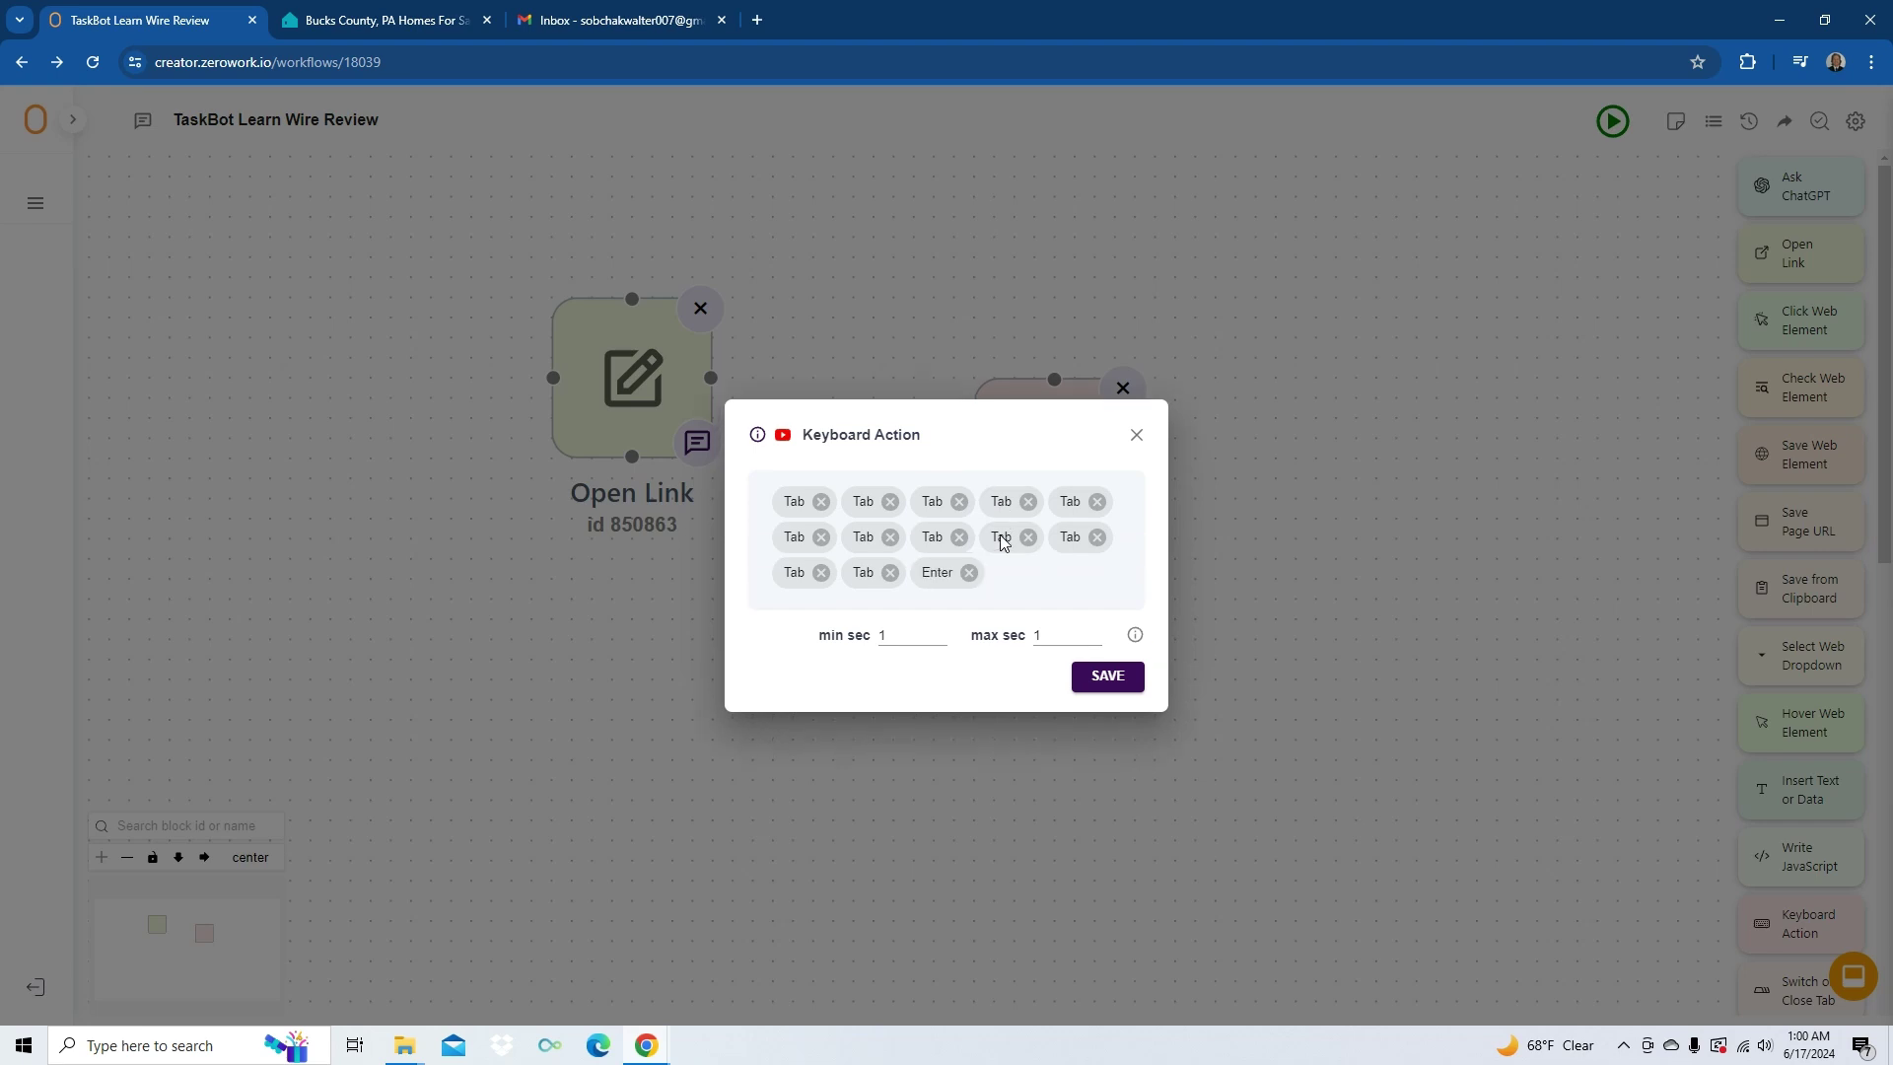
{"action": "left_click", "coordinate": [1107, 675]}
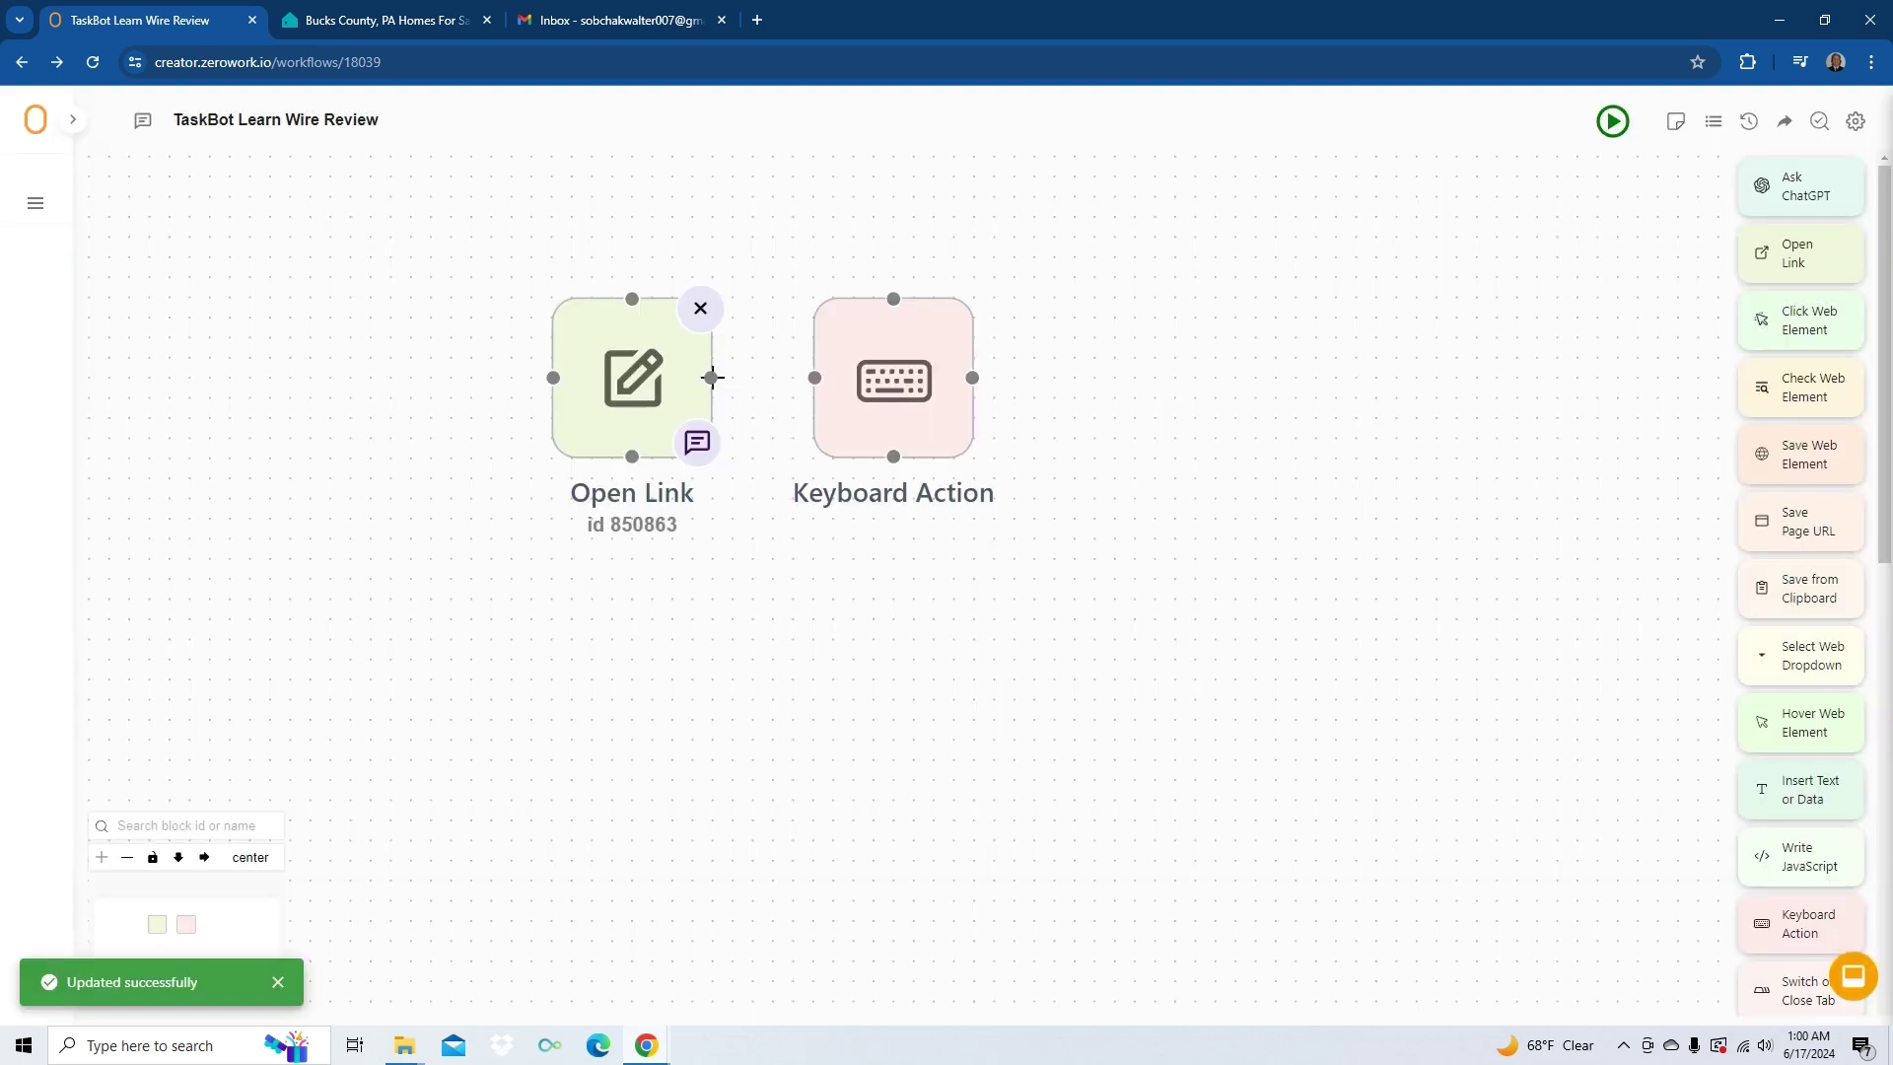
{"action": "left_click_drag", "start_coordinate": [711, 377], "coordinate": [816, 384]}
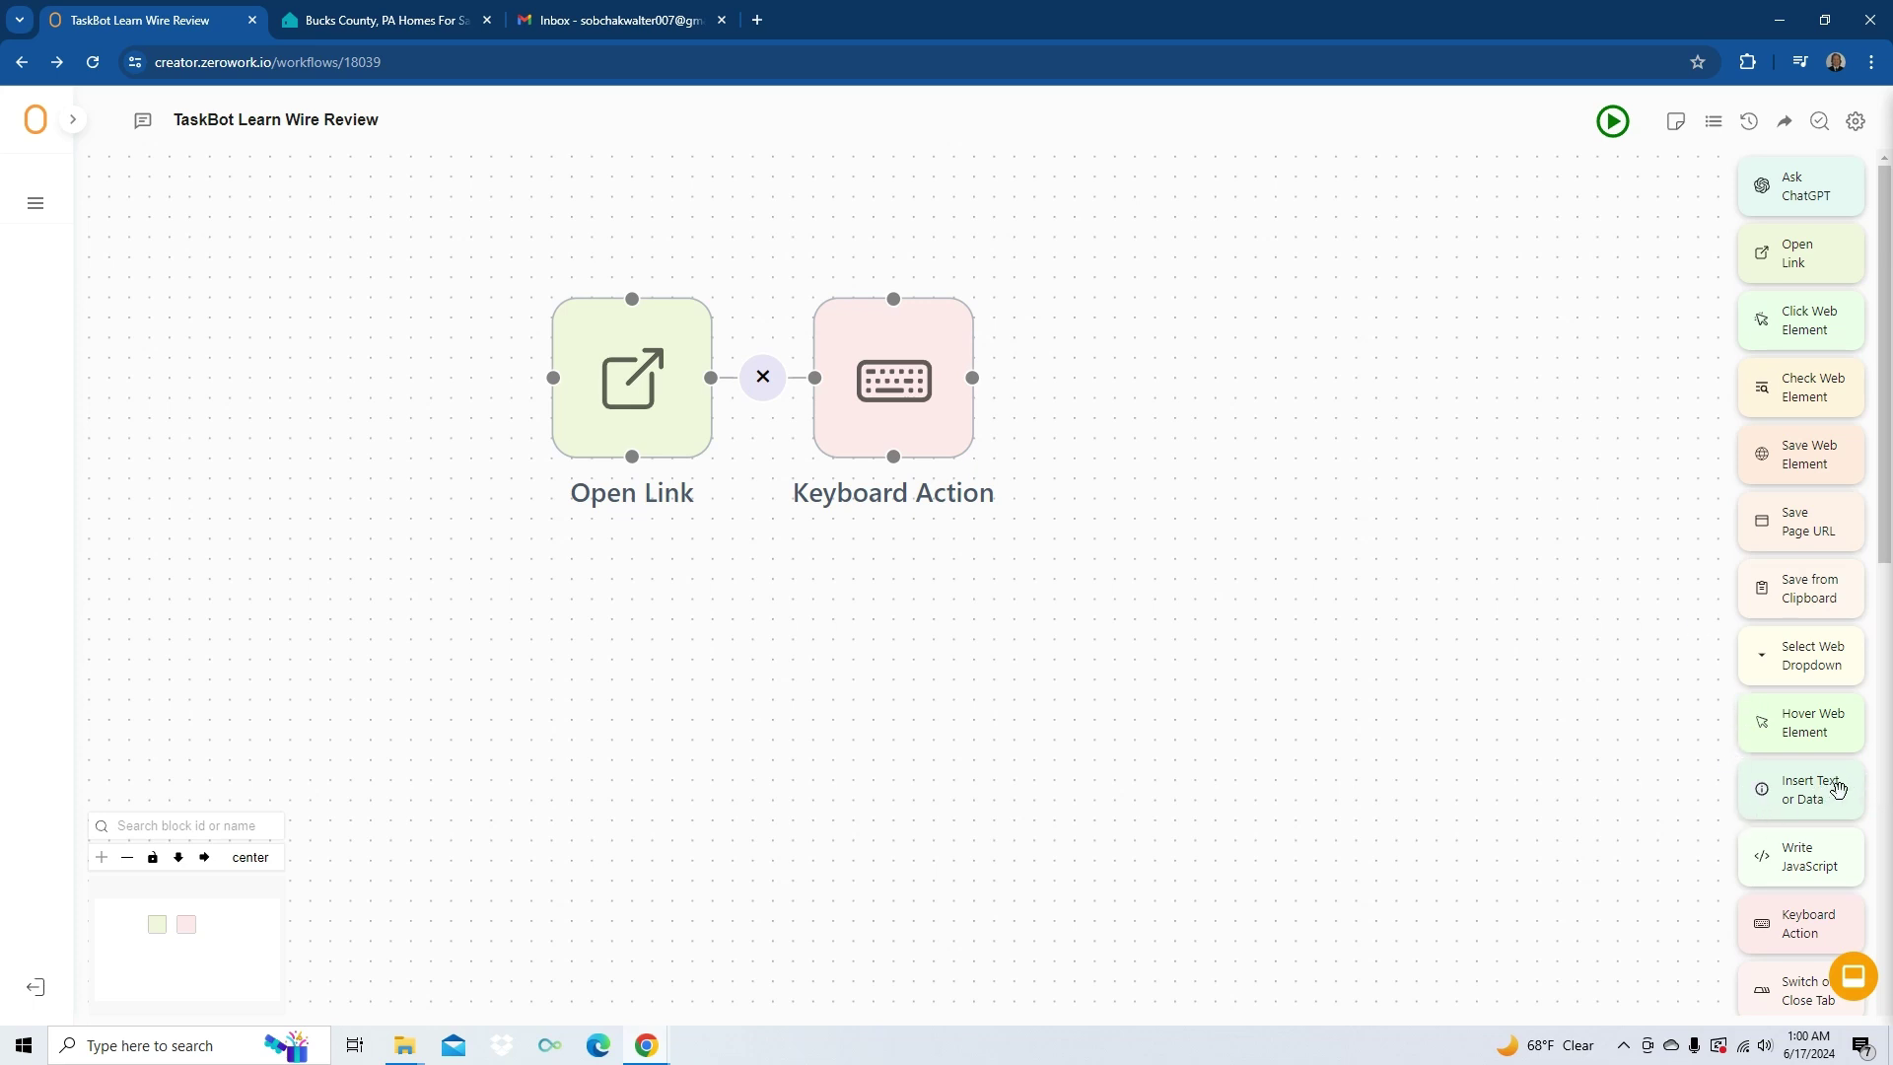
{"action": "left_click_drag", "start_coordinate": [1836, 786], "coordinate": [1204, 370]}
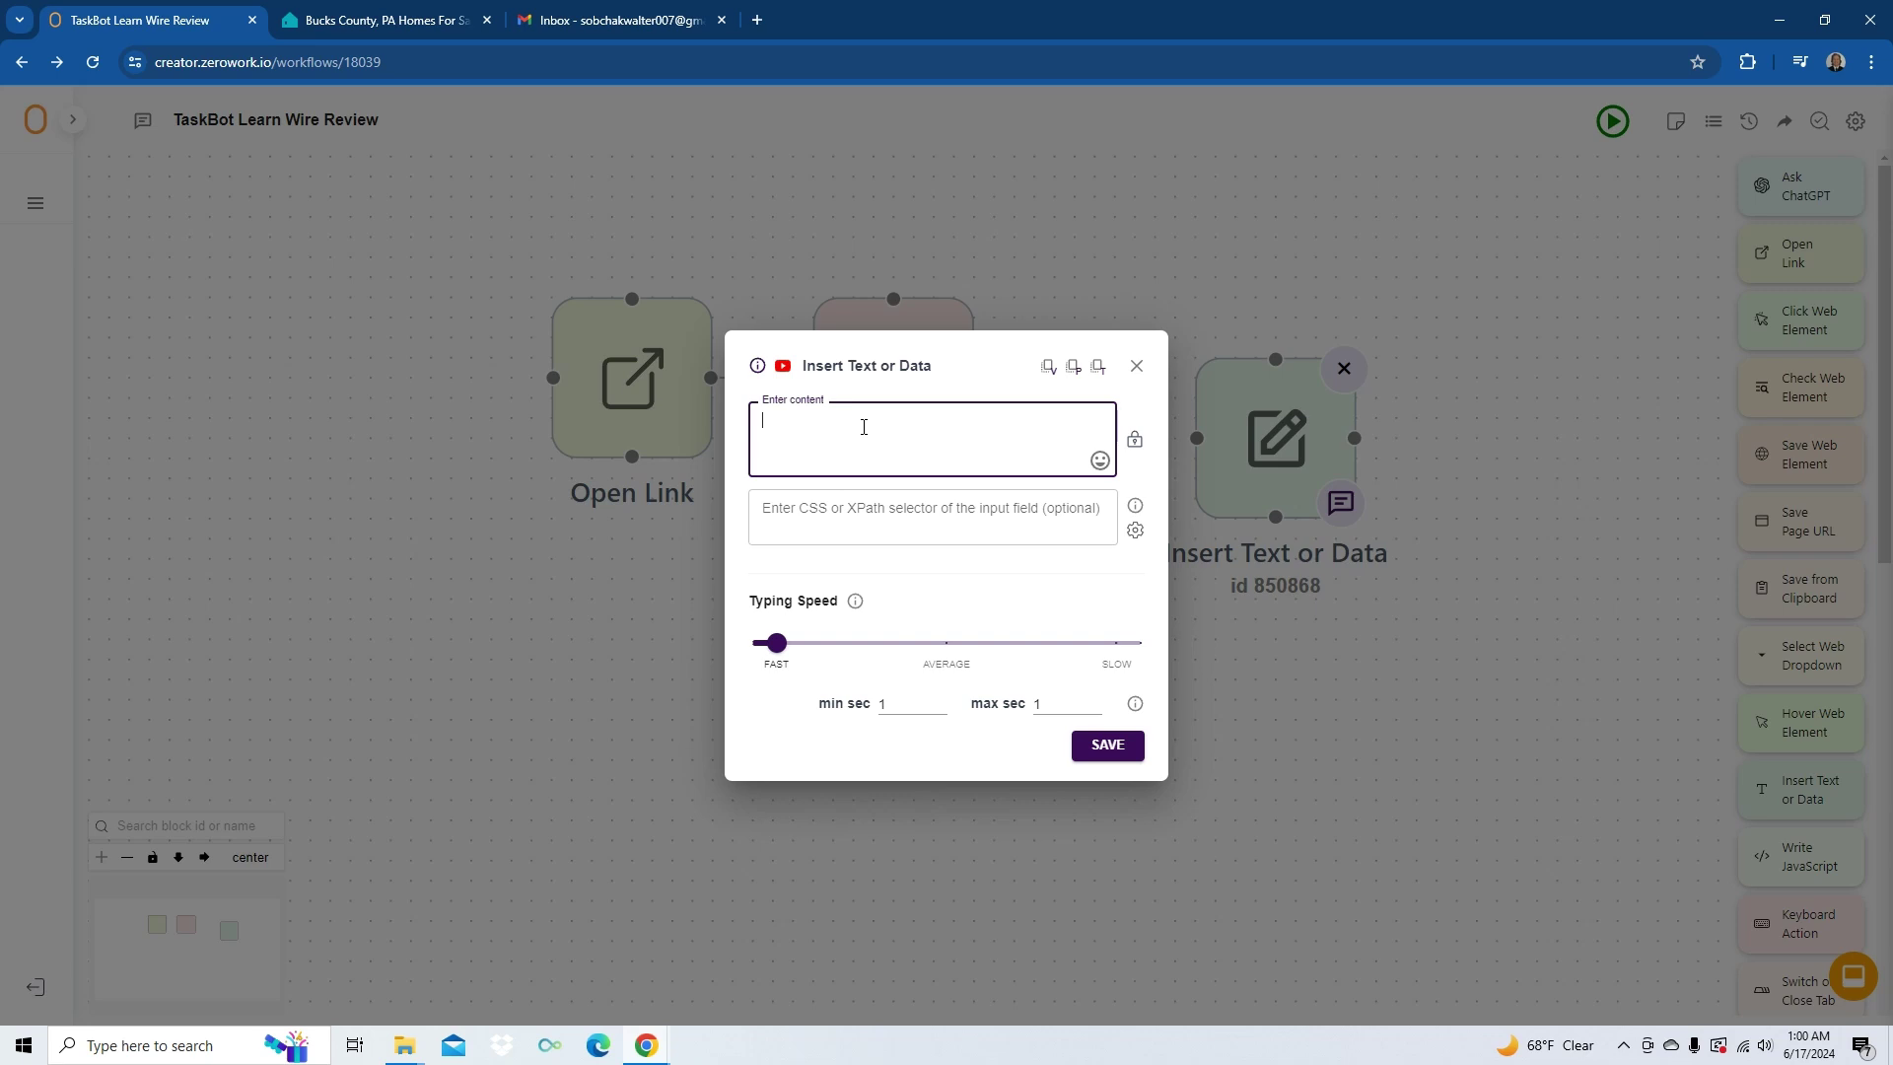
- Paste the recipient's e-mail into Insert Text or Data, chain it after Keyboard Action, and add another Keyboard Action
{"action": "key", "text": "ctrl+v"}
{"action": "left_click", "coordinate": [1114, 749]}
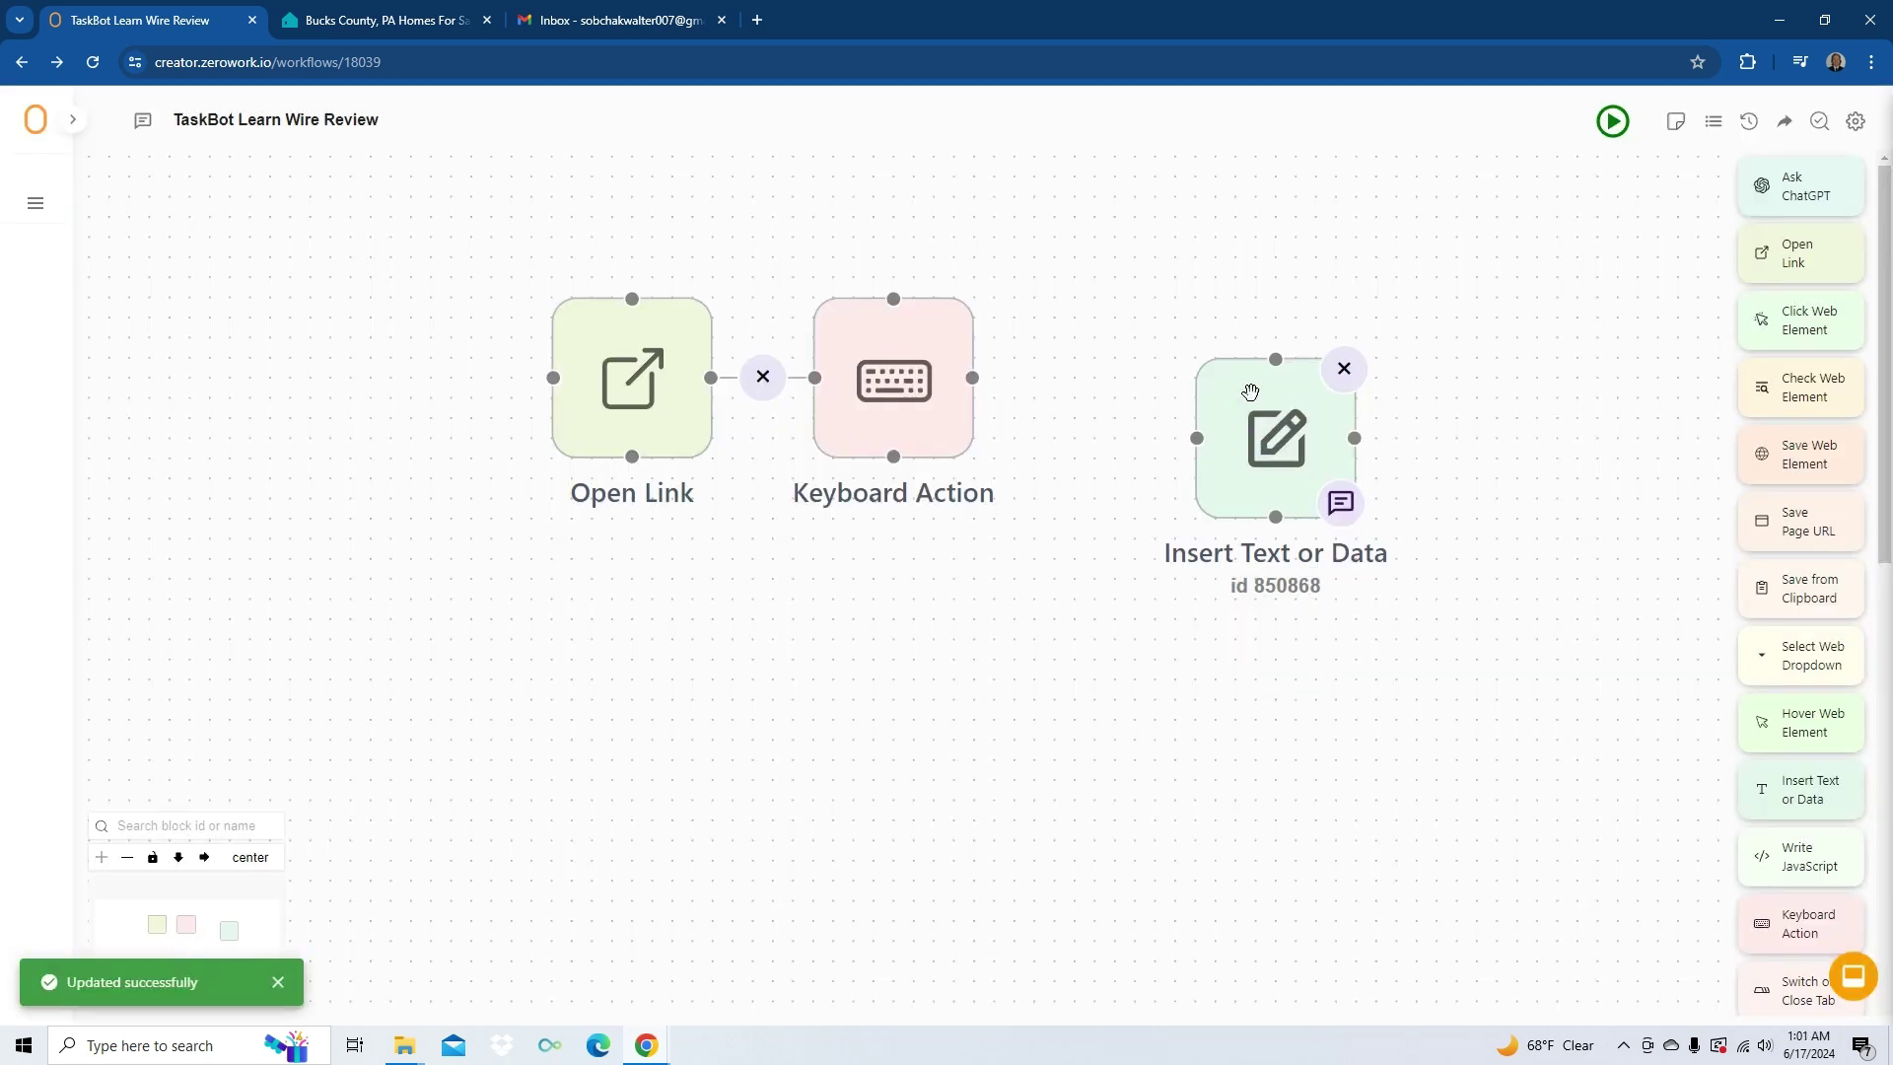
{"action": "left_click_drag", "start_coordinate": [1254, 394], "coordinate": [1132, 334]}
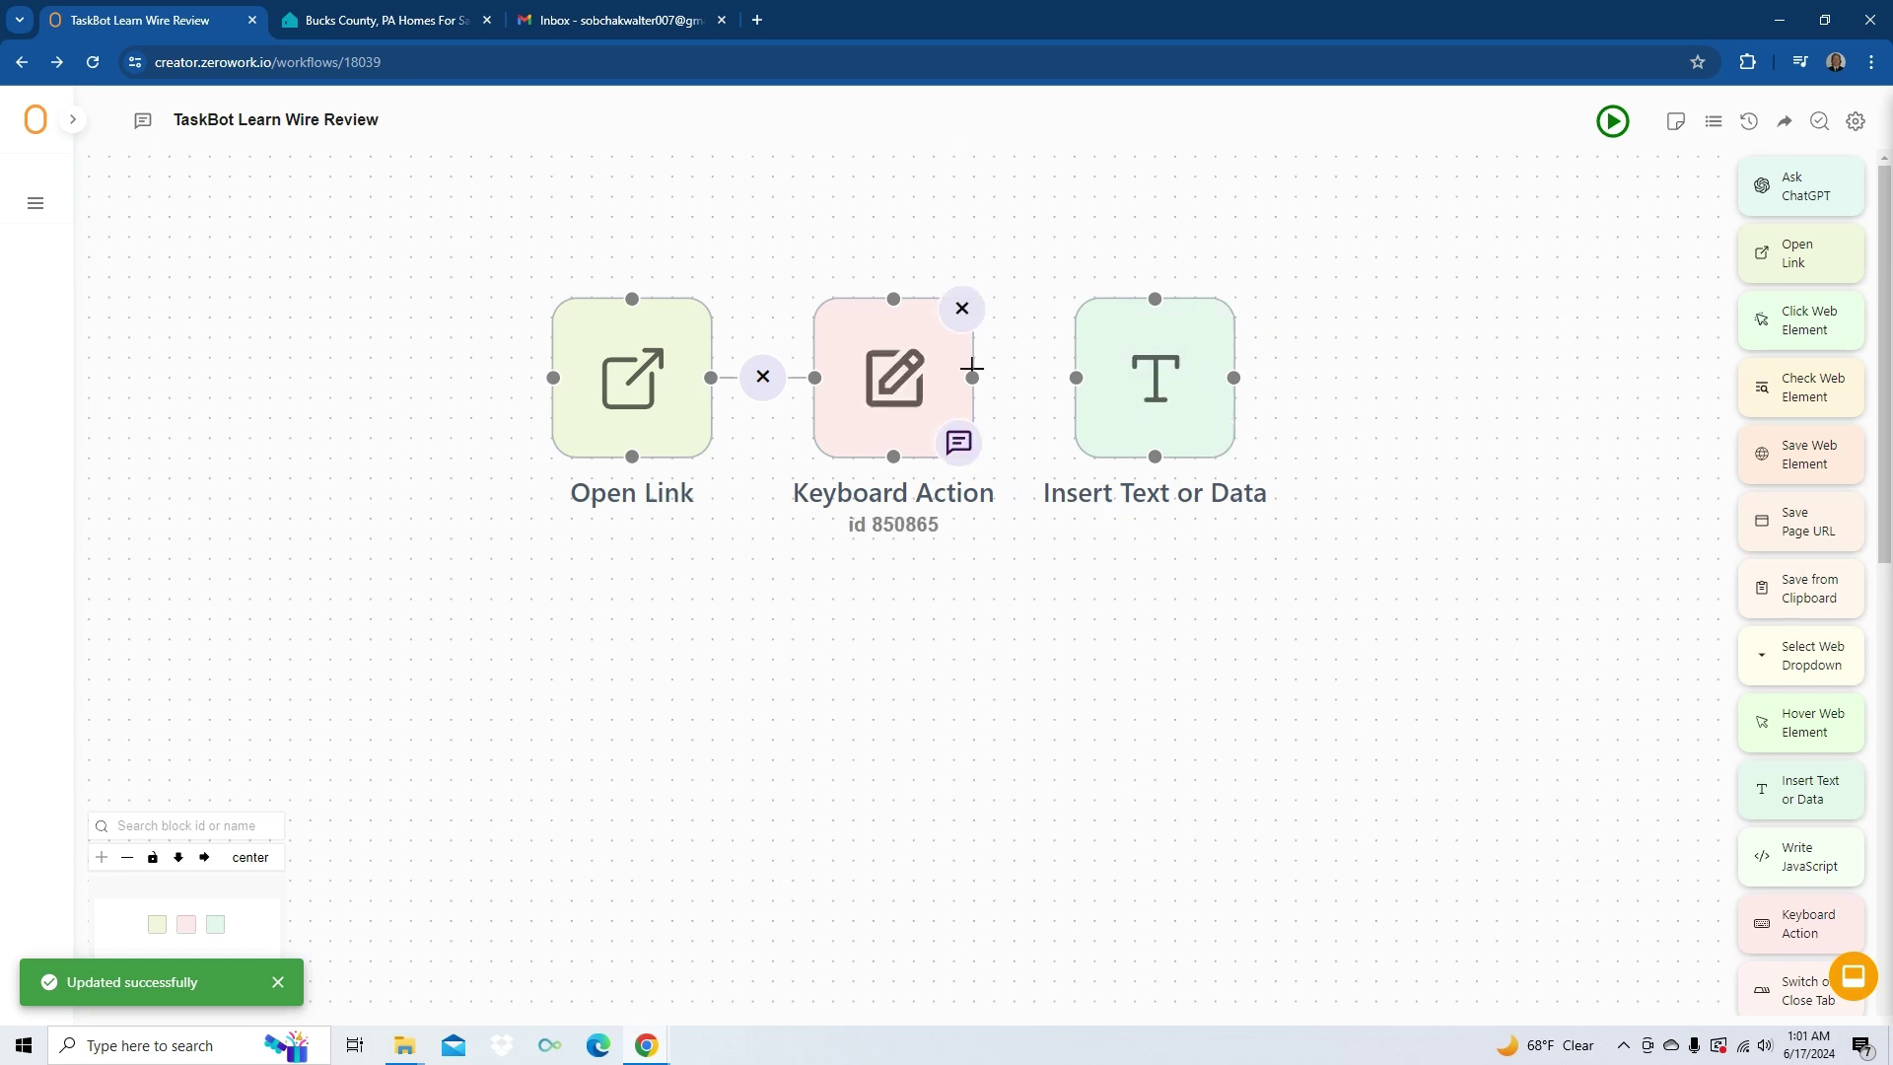
{"action": "left_click_drag", "start_coordinate": [972, 377], "coordinate": [1075, 378]}
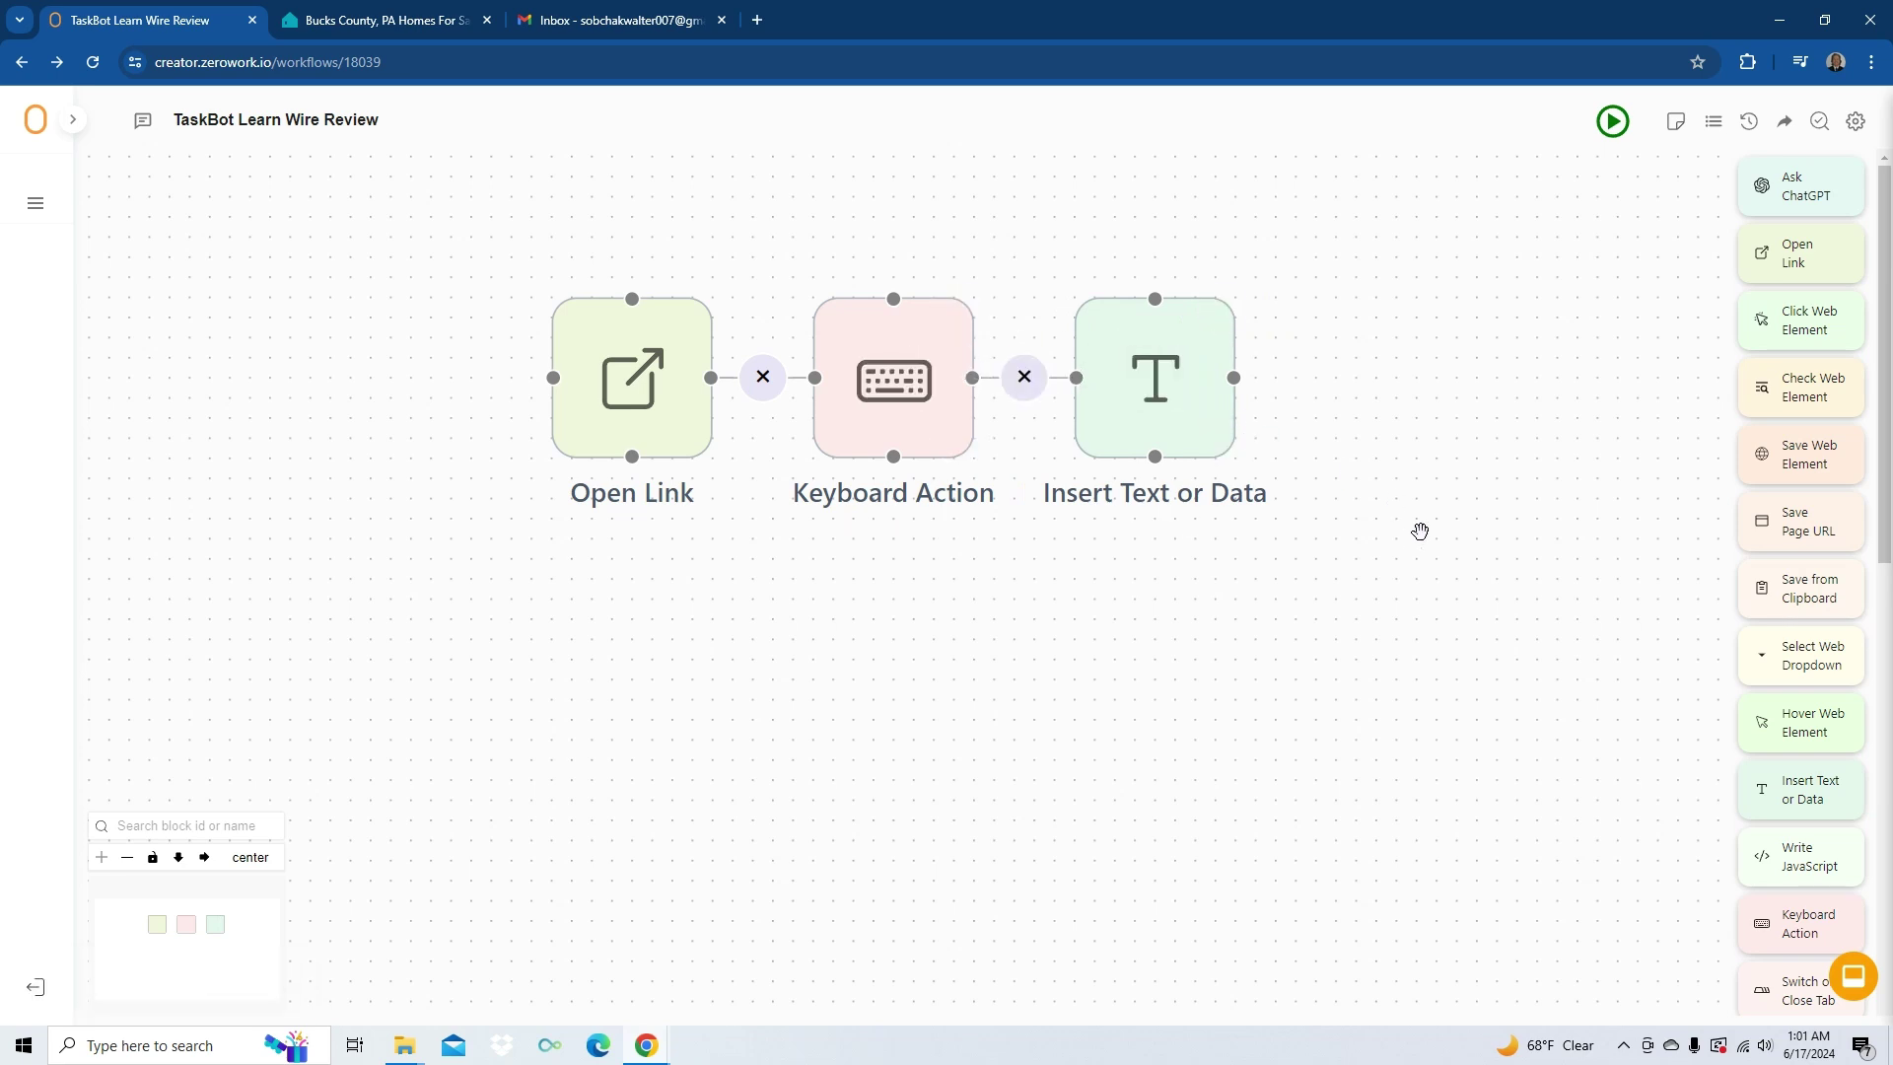
{"action": "left_click_drag", "start_coordinate": [1800, 924], "coordinate": [1394, 393]}
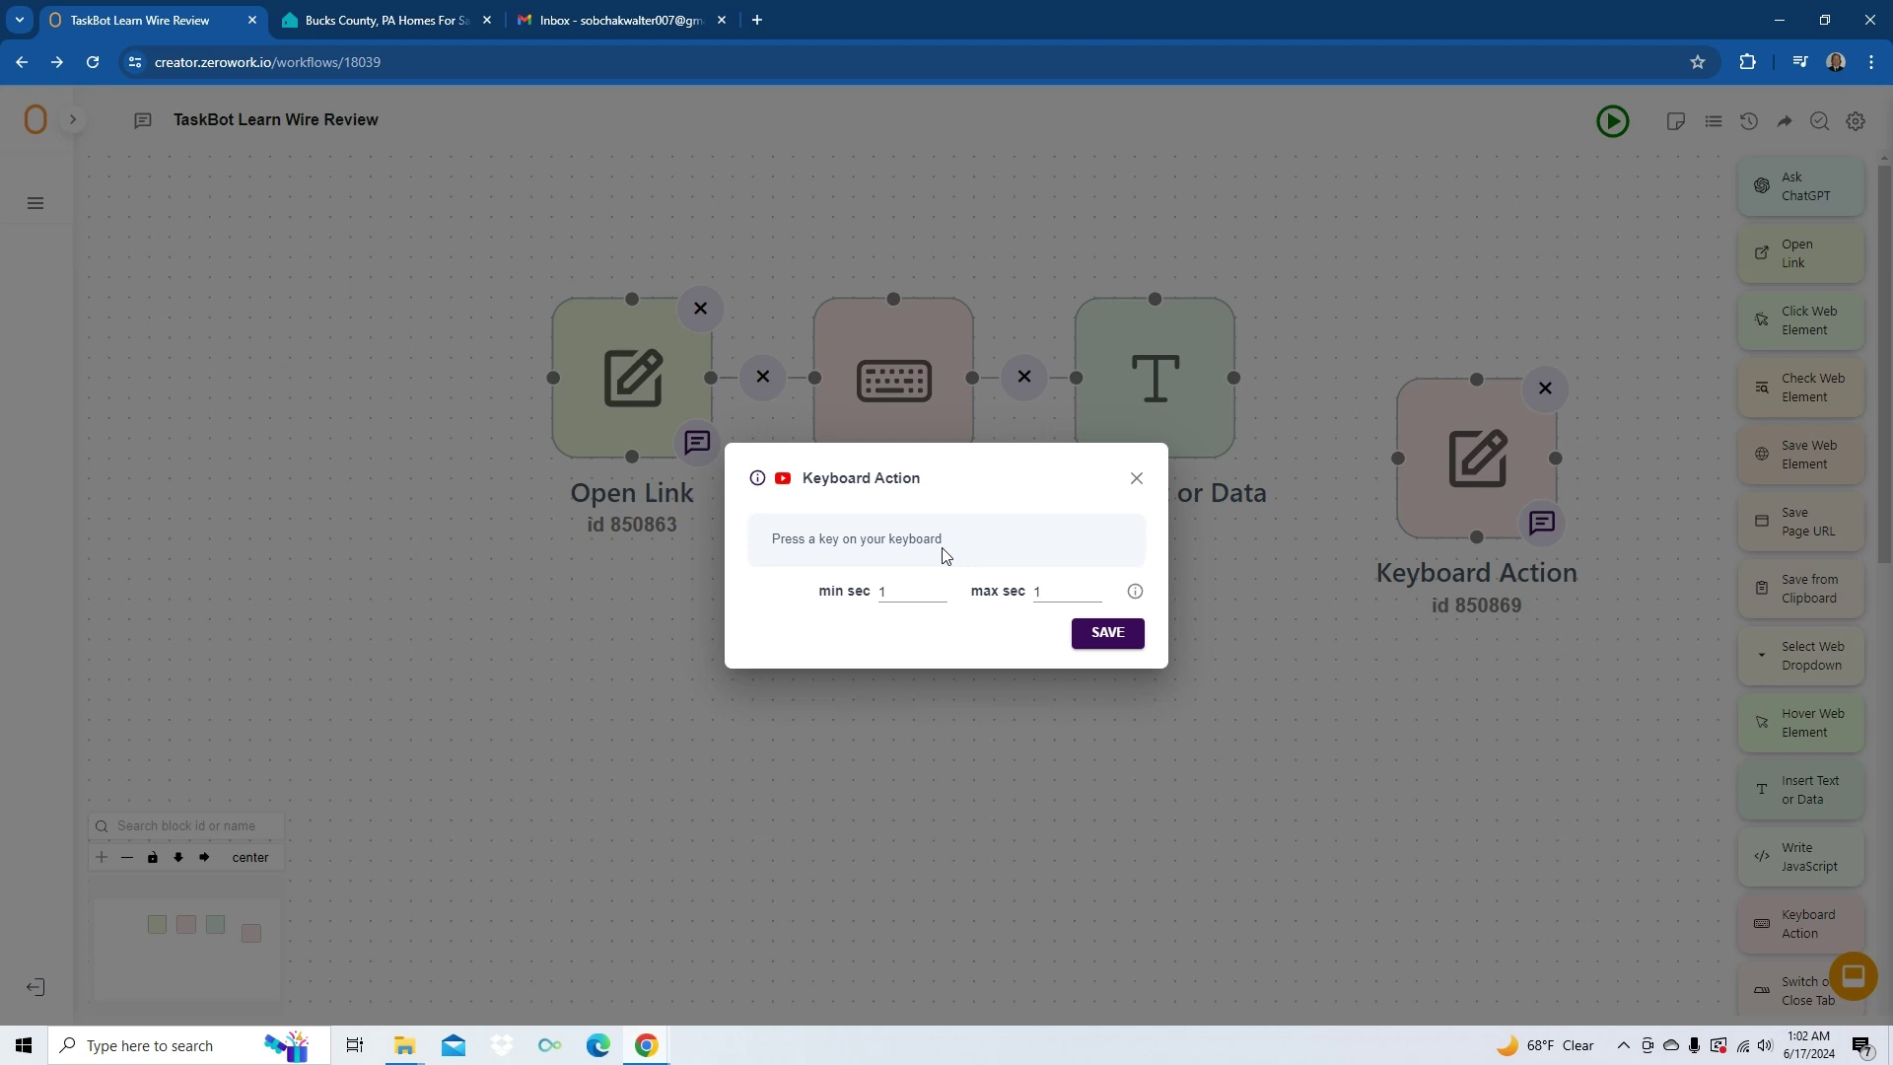
- Save a Tab-pressing Keyboard Action and connect it after the Insert Text or Data block
{"action": "key", "text": "Tab"}
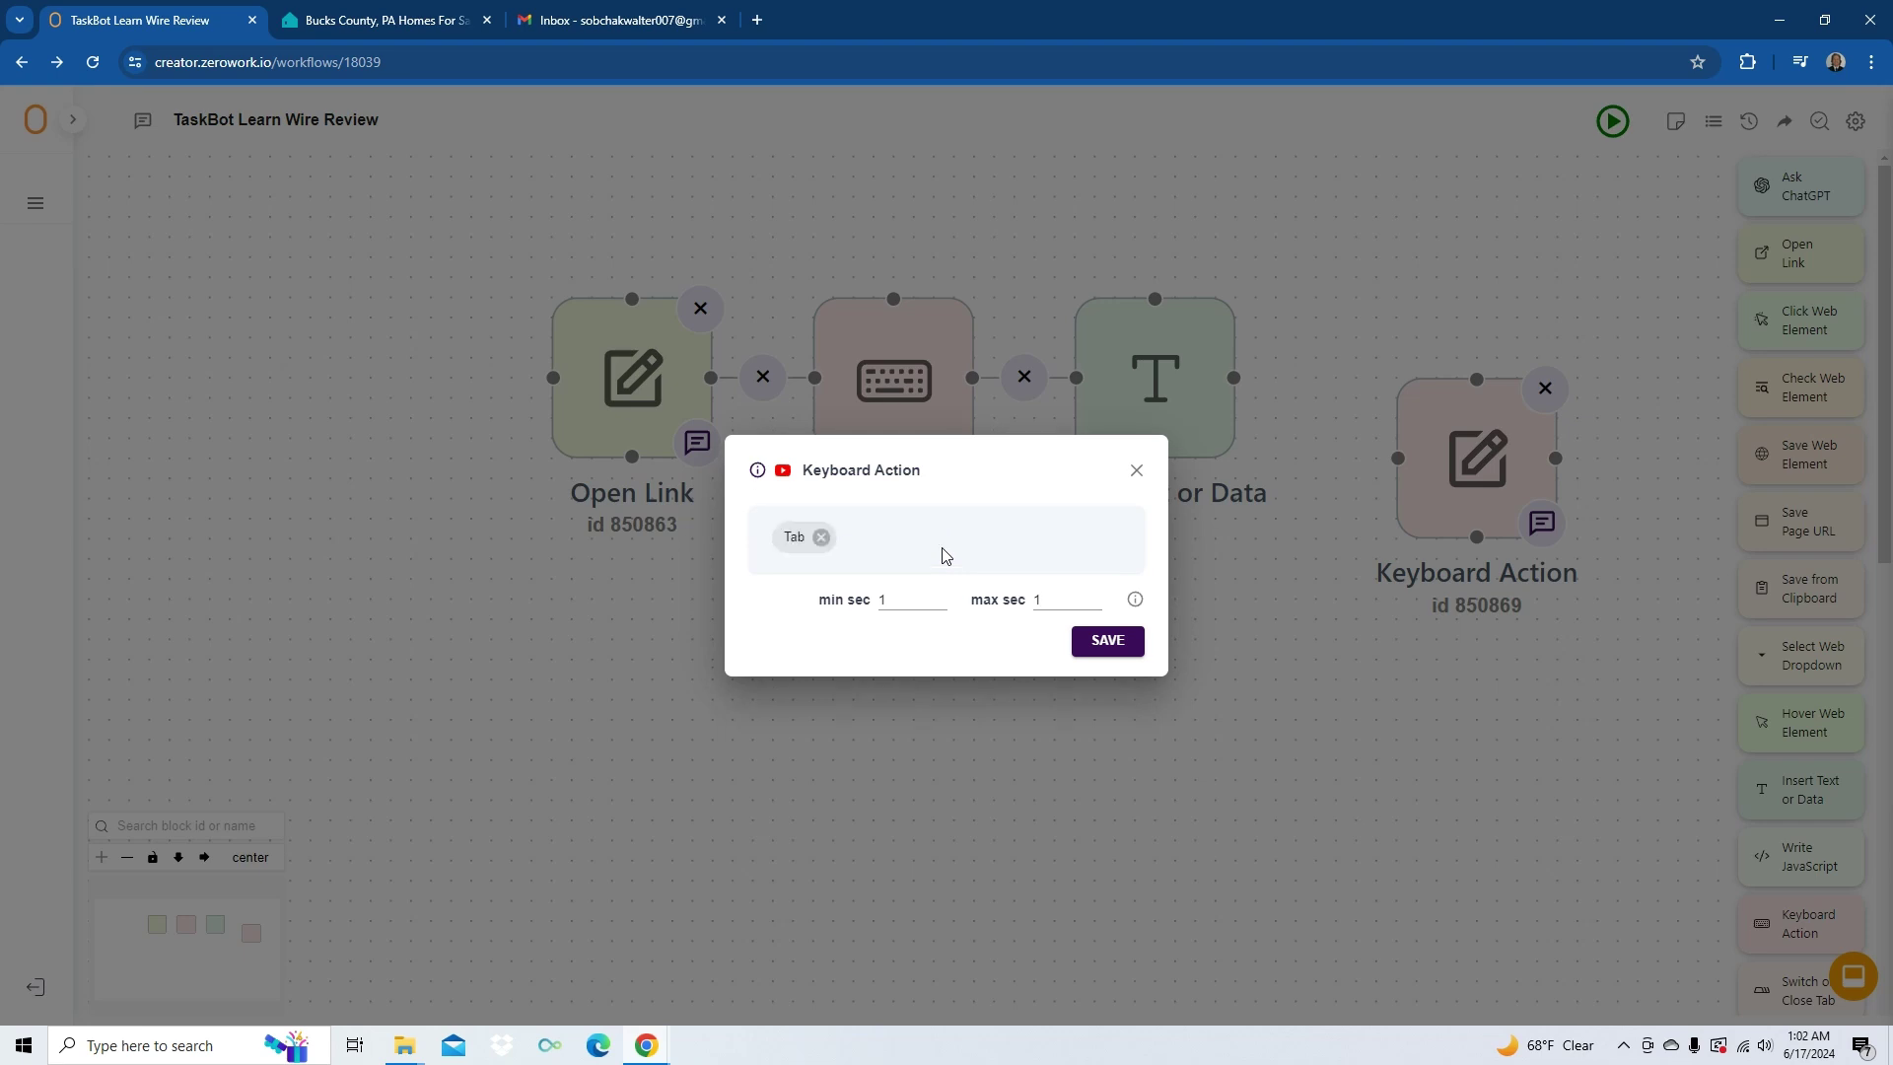
{"action": "left_click", "coordinate": [1107, 642]}
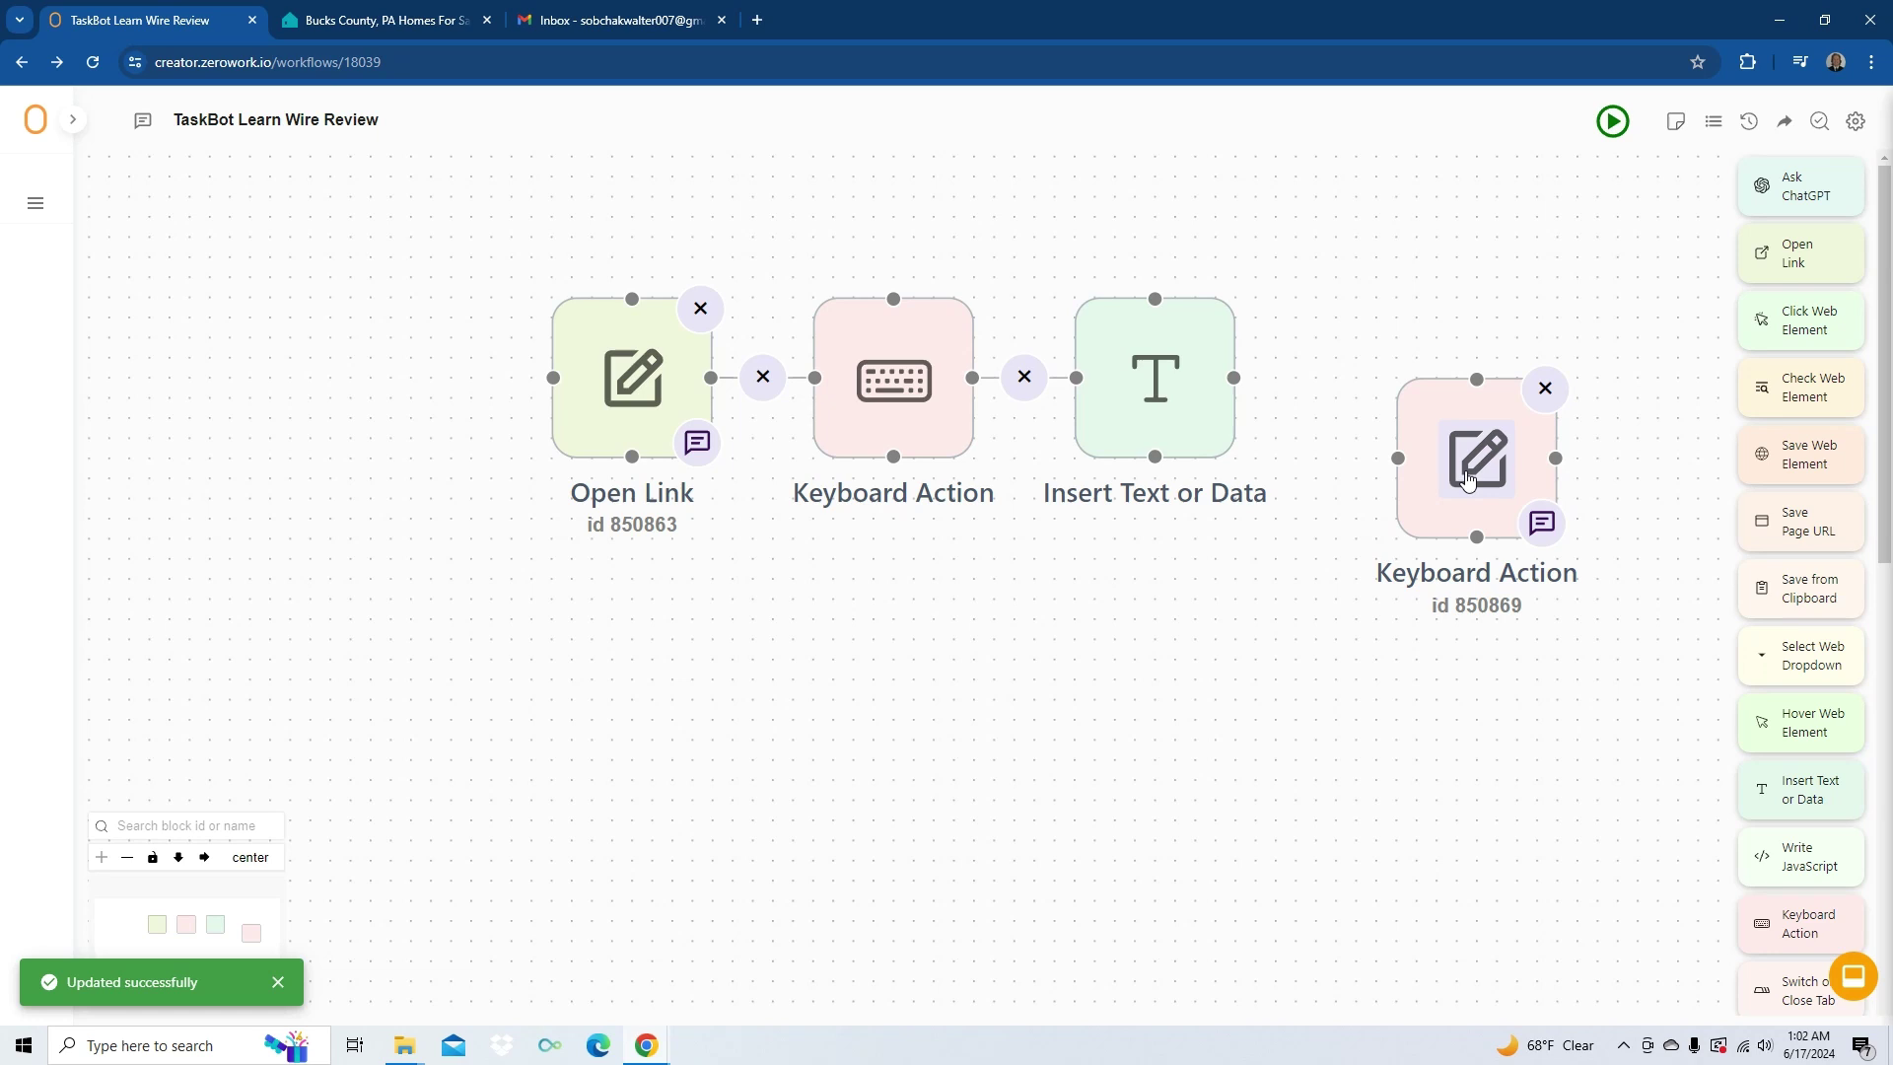
{"action": "left_click_drag", "start_coordinate": [1469, 443], "coordinate": [1370, 345]}
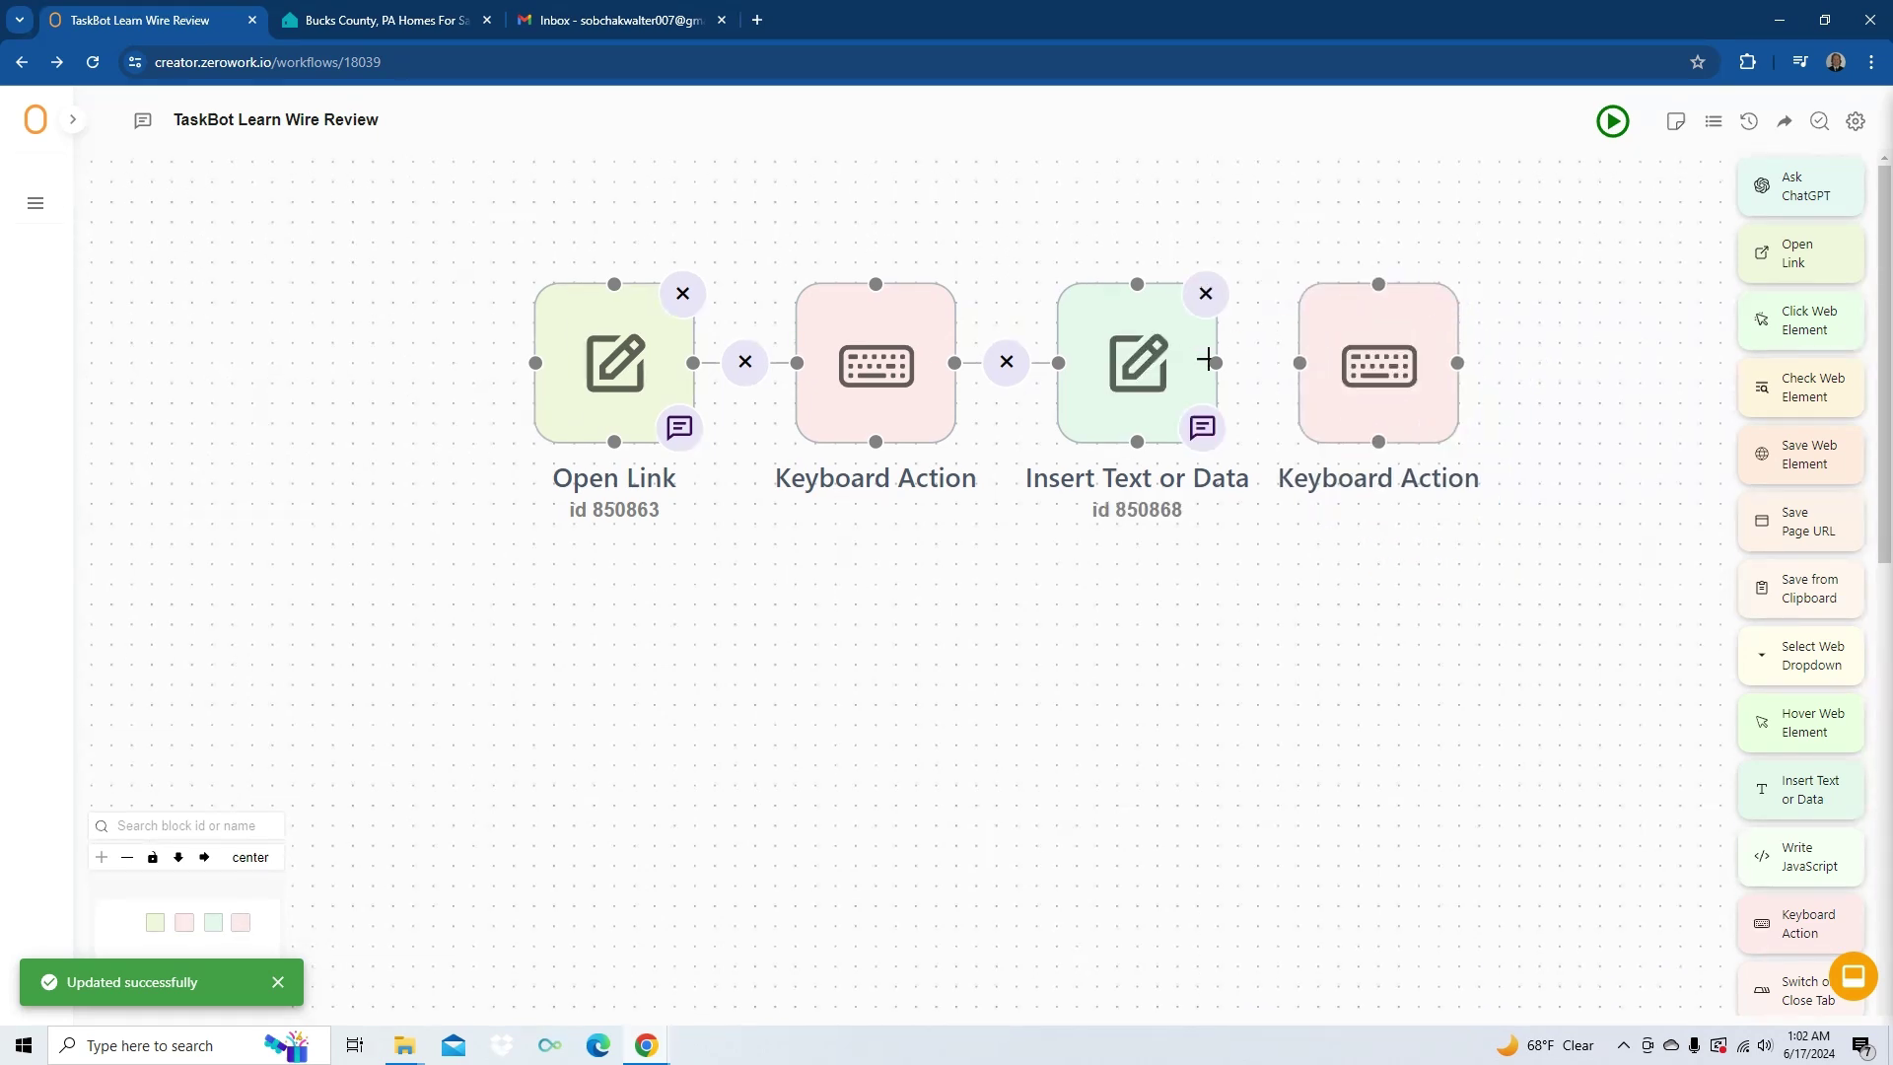
{"action": "left_click_drag", "start_coordinate": [1215, 362], "coordinate": [1300, 362]}
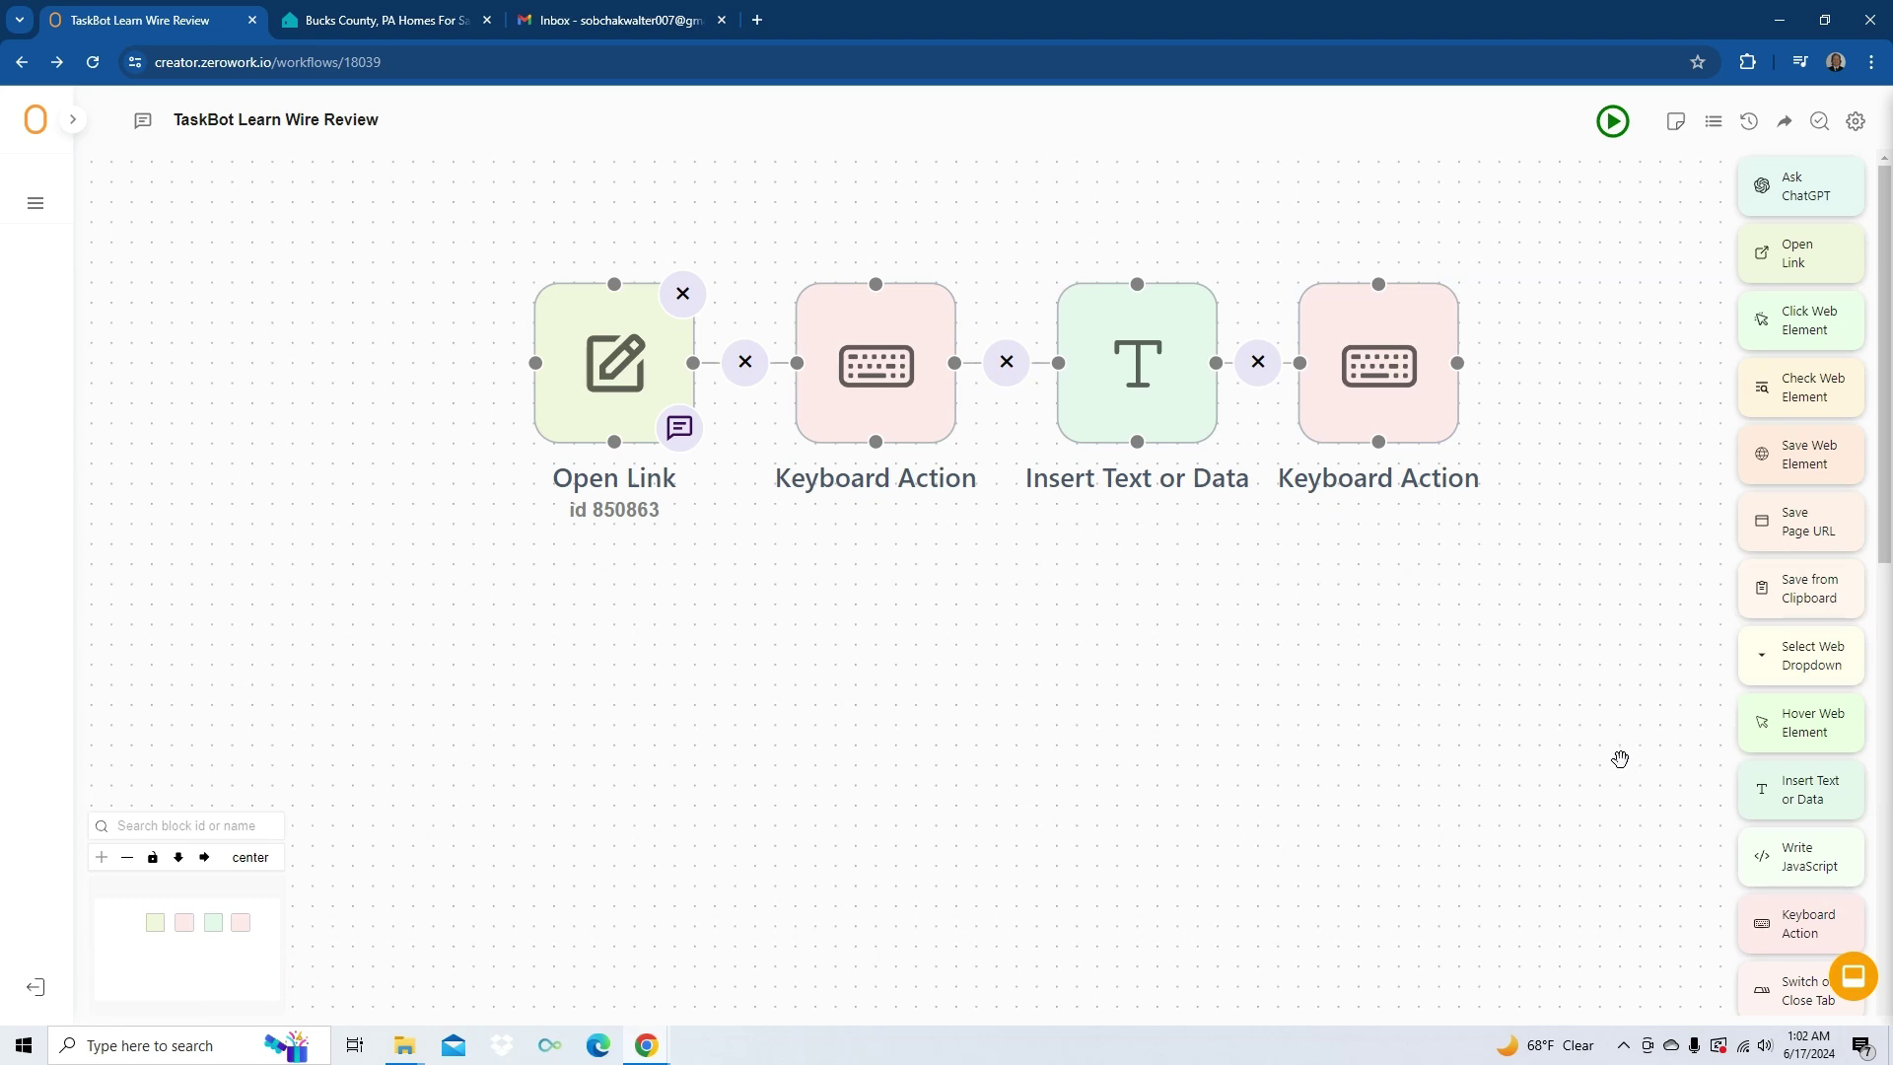
- Add an Insert Text or Data block holding the subject text 'test email'
{"action": "left_click_drag", "start_coordinate": [1804, 788], "coordinate": [1381, 613]}
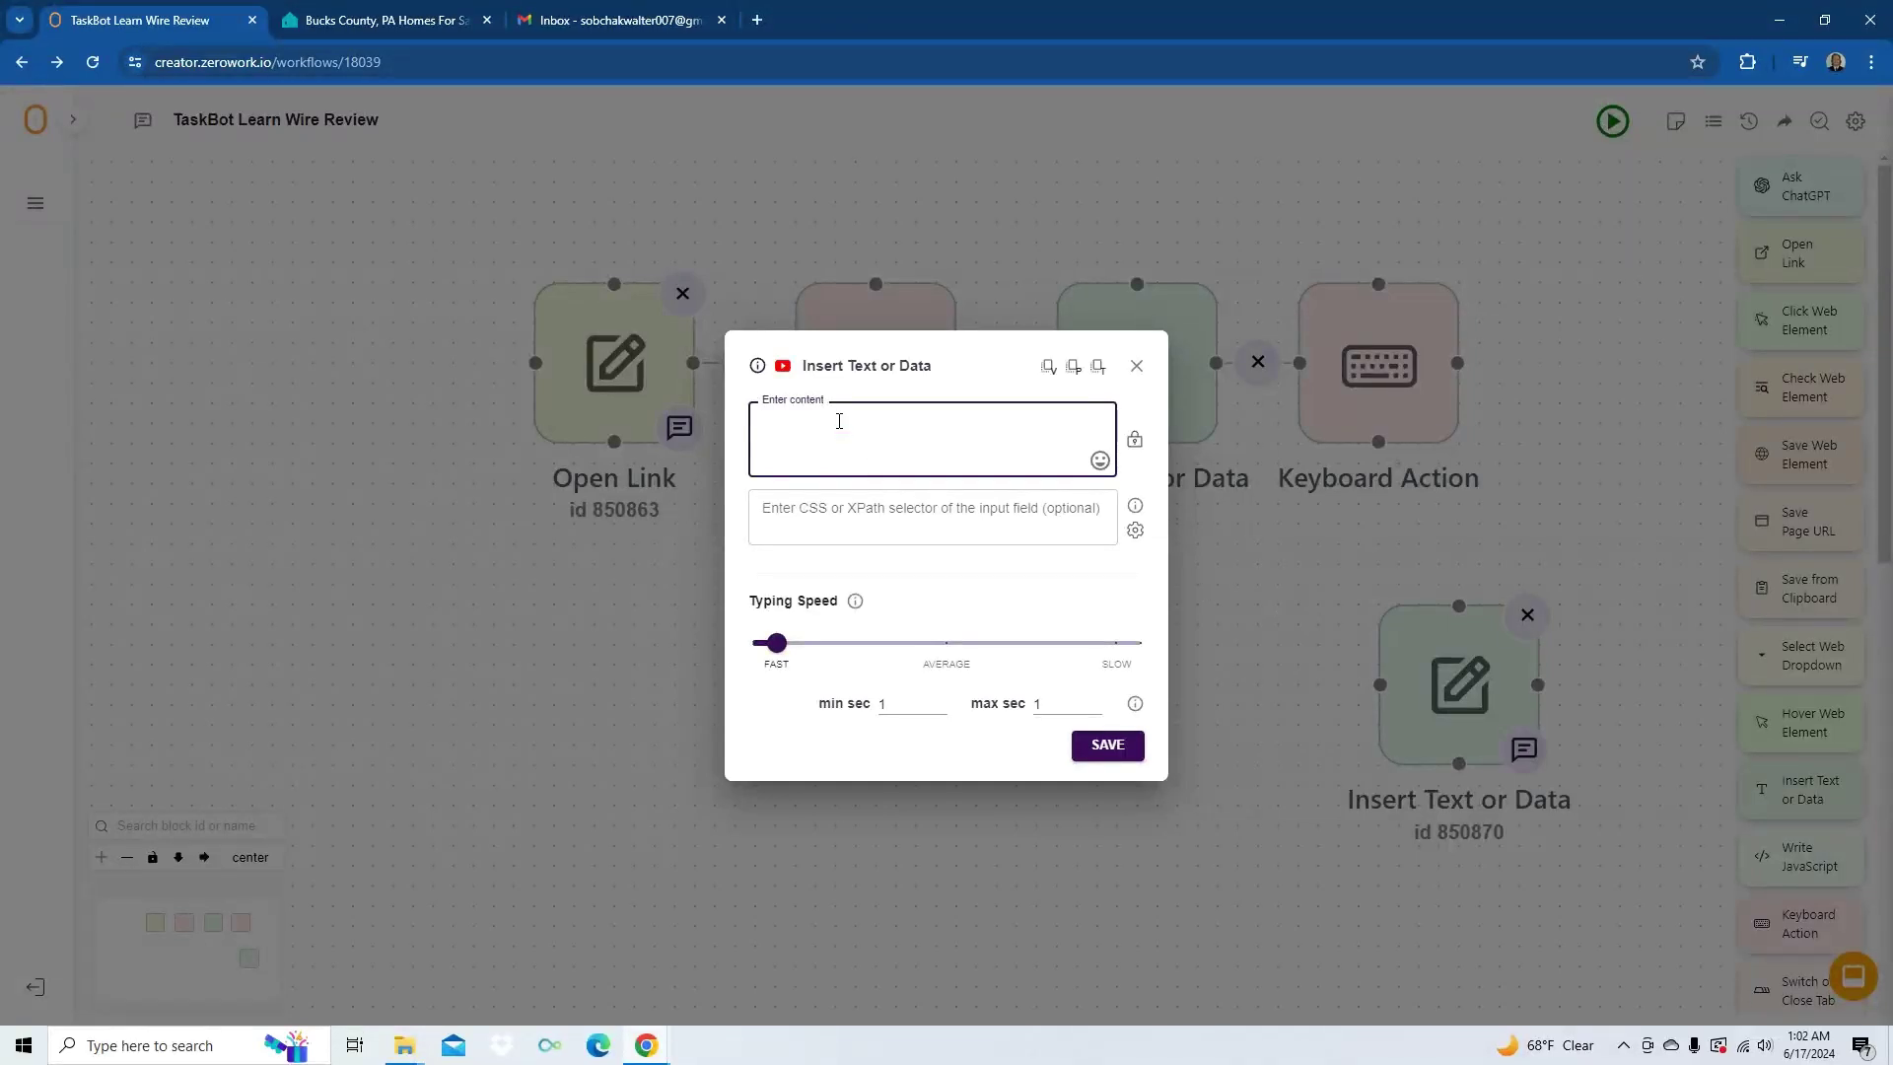
{"action": "type", "text": "test email"}
{"action": "left_click", "coordinate": [1109, 754]}
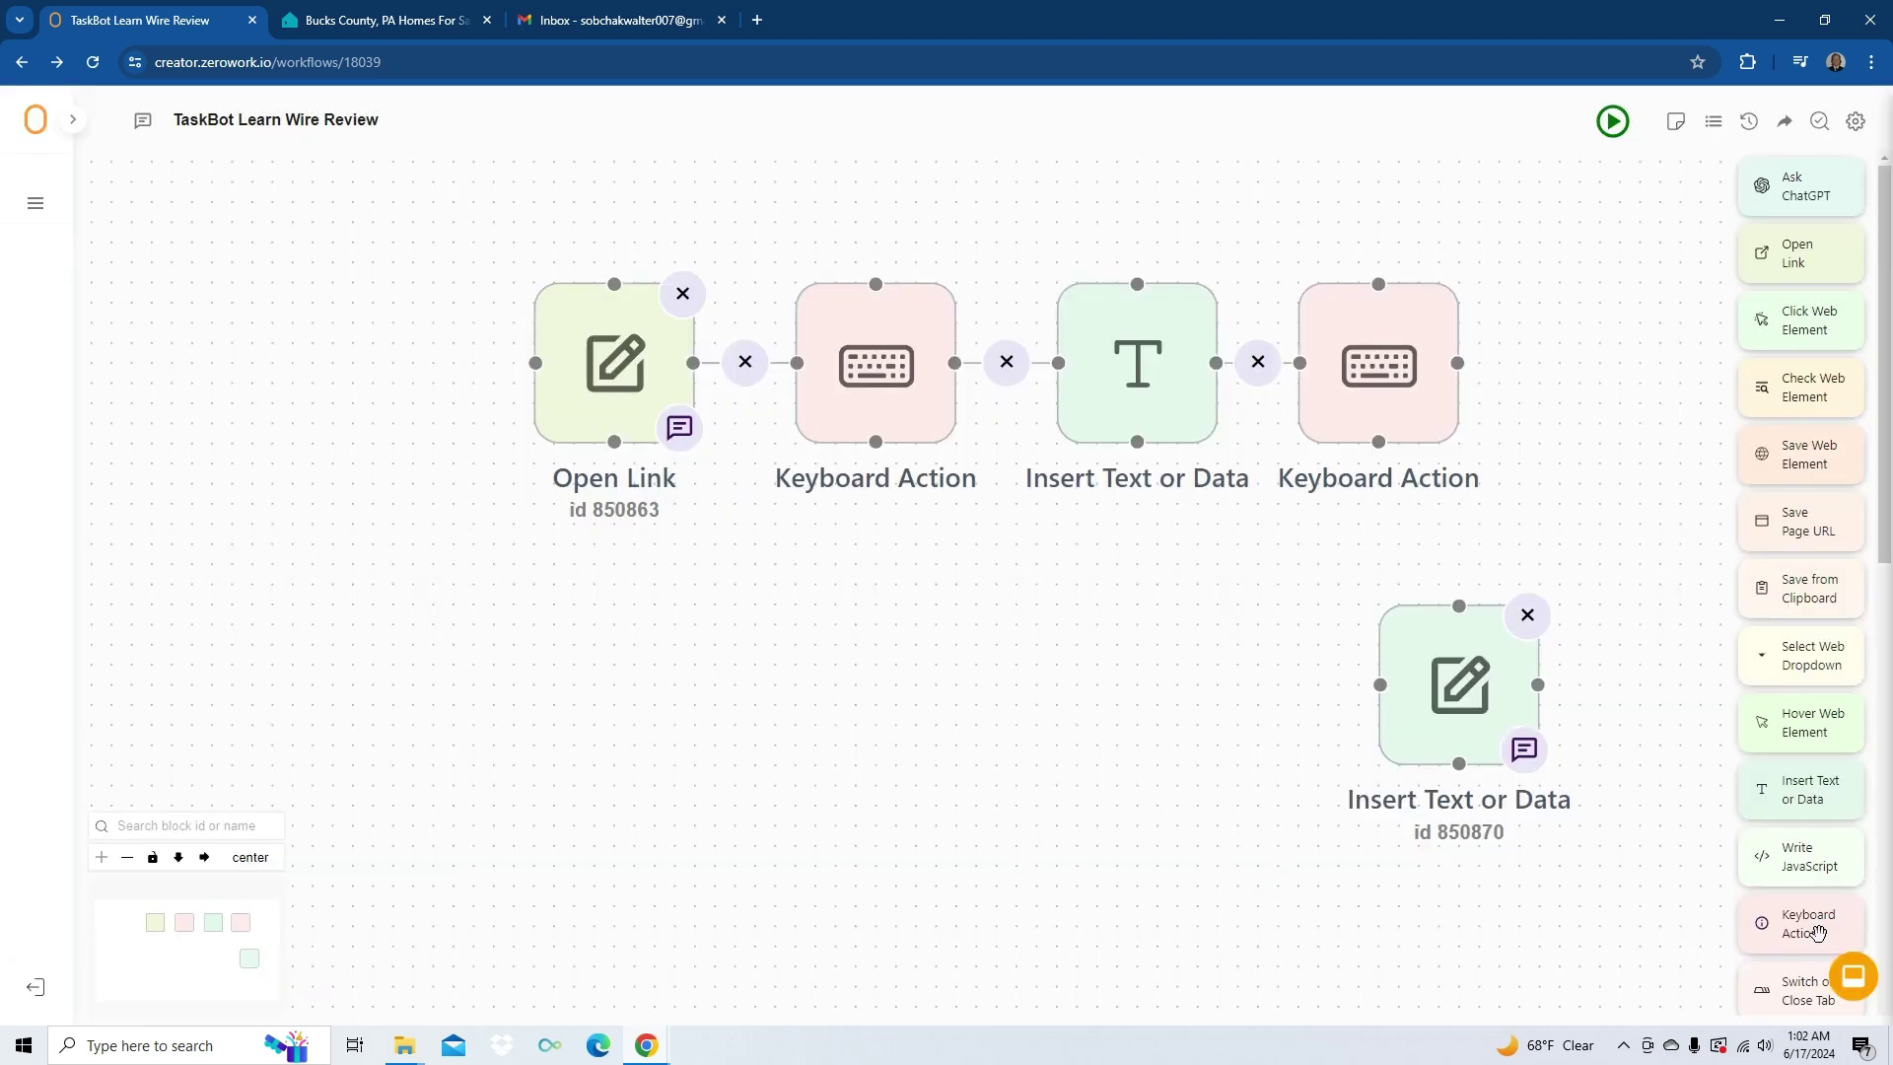
- Add another Tab-pressing Keyboard Action and link it to the new Insert Text block
{"action": "left_click_drag", "start_coordinate": [1817, 930], "coordinate": [1224, 677]}
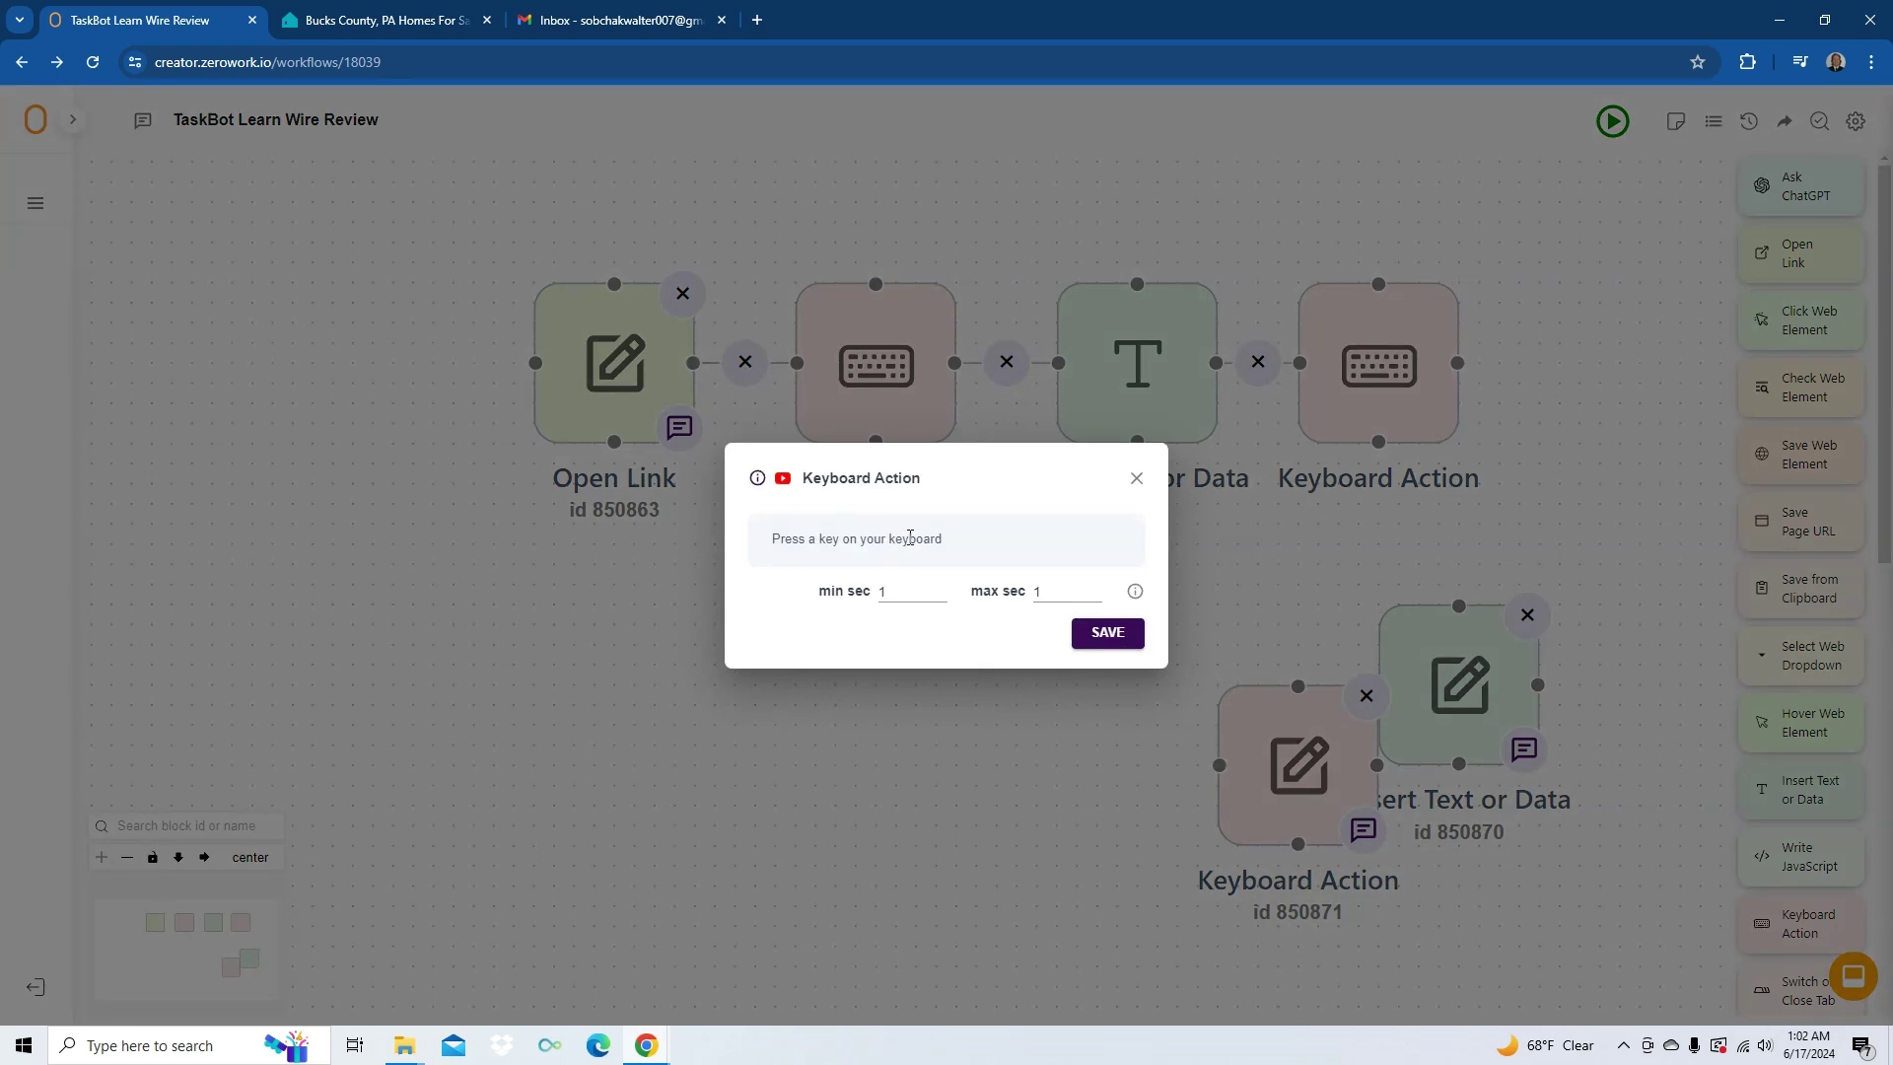
{"action": "key", "text": "Tab"}
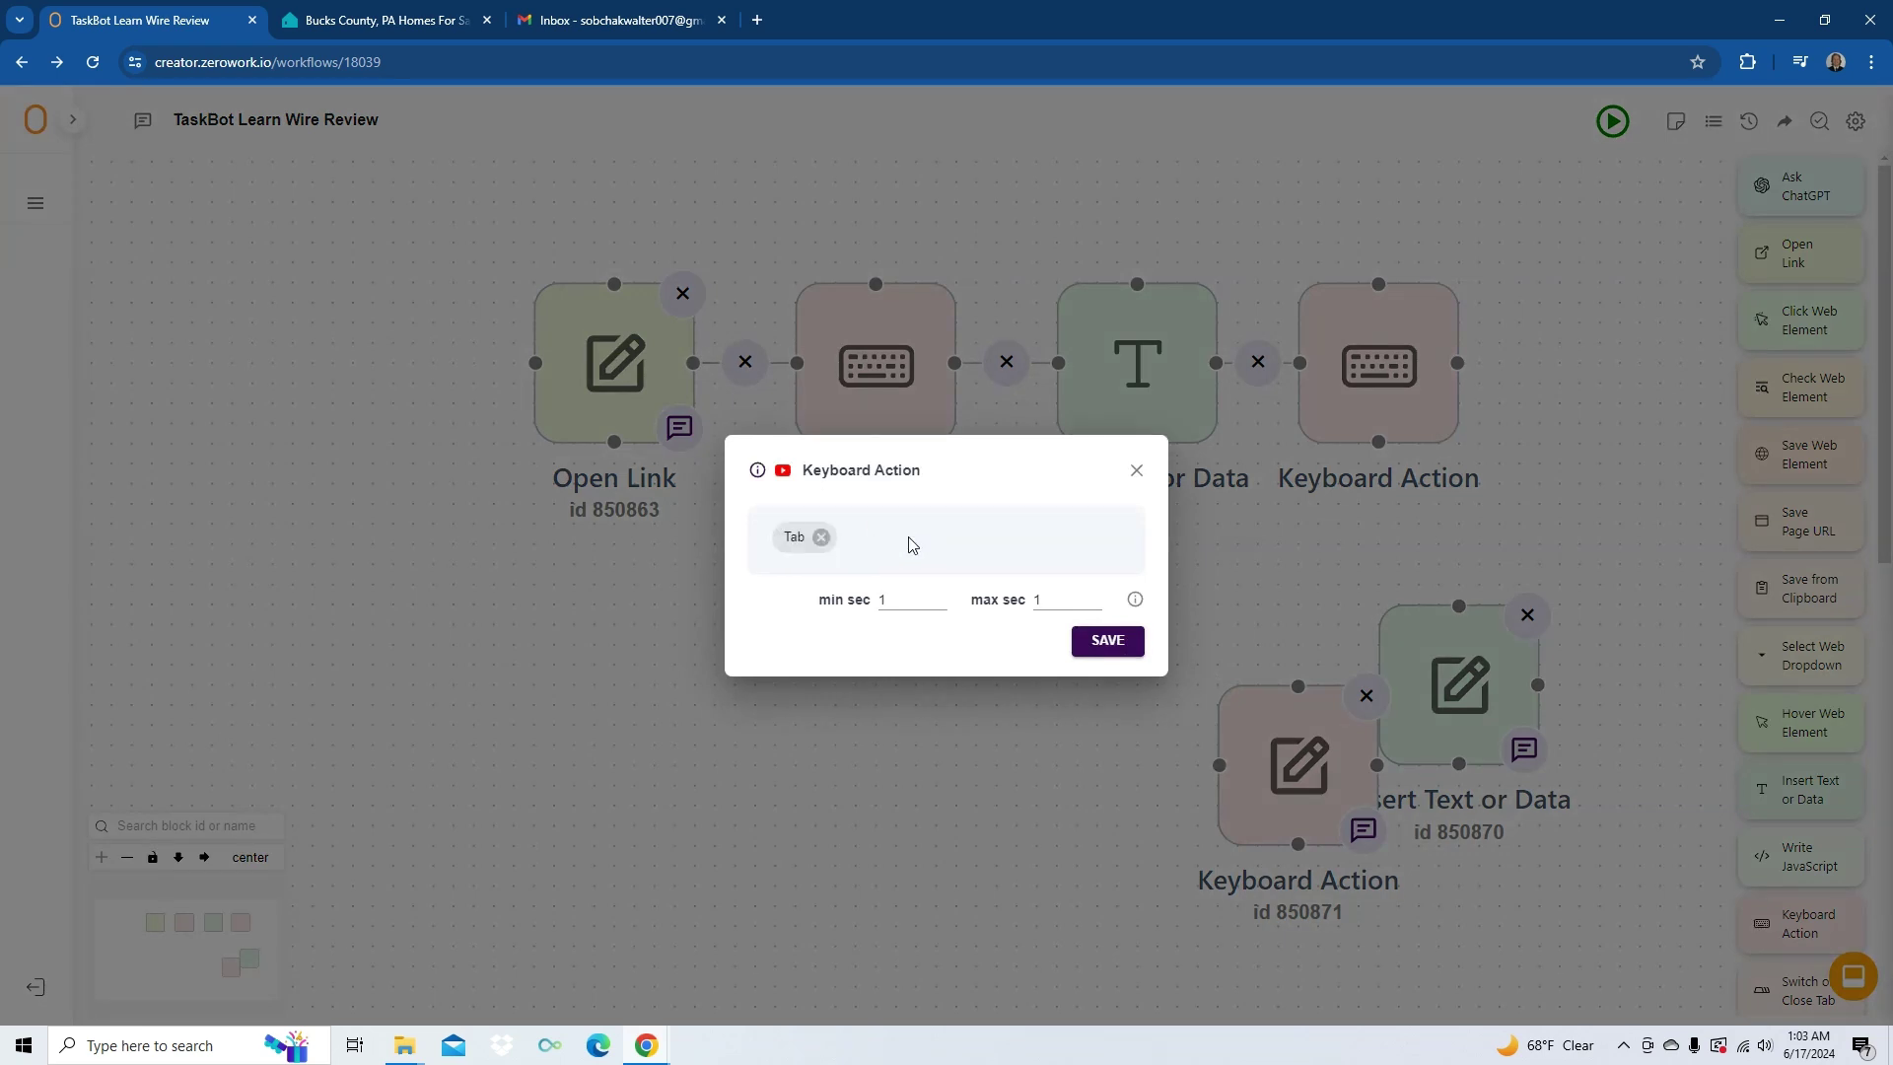
{"action": "left_click", "coordinate": [1107, 642]}
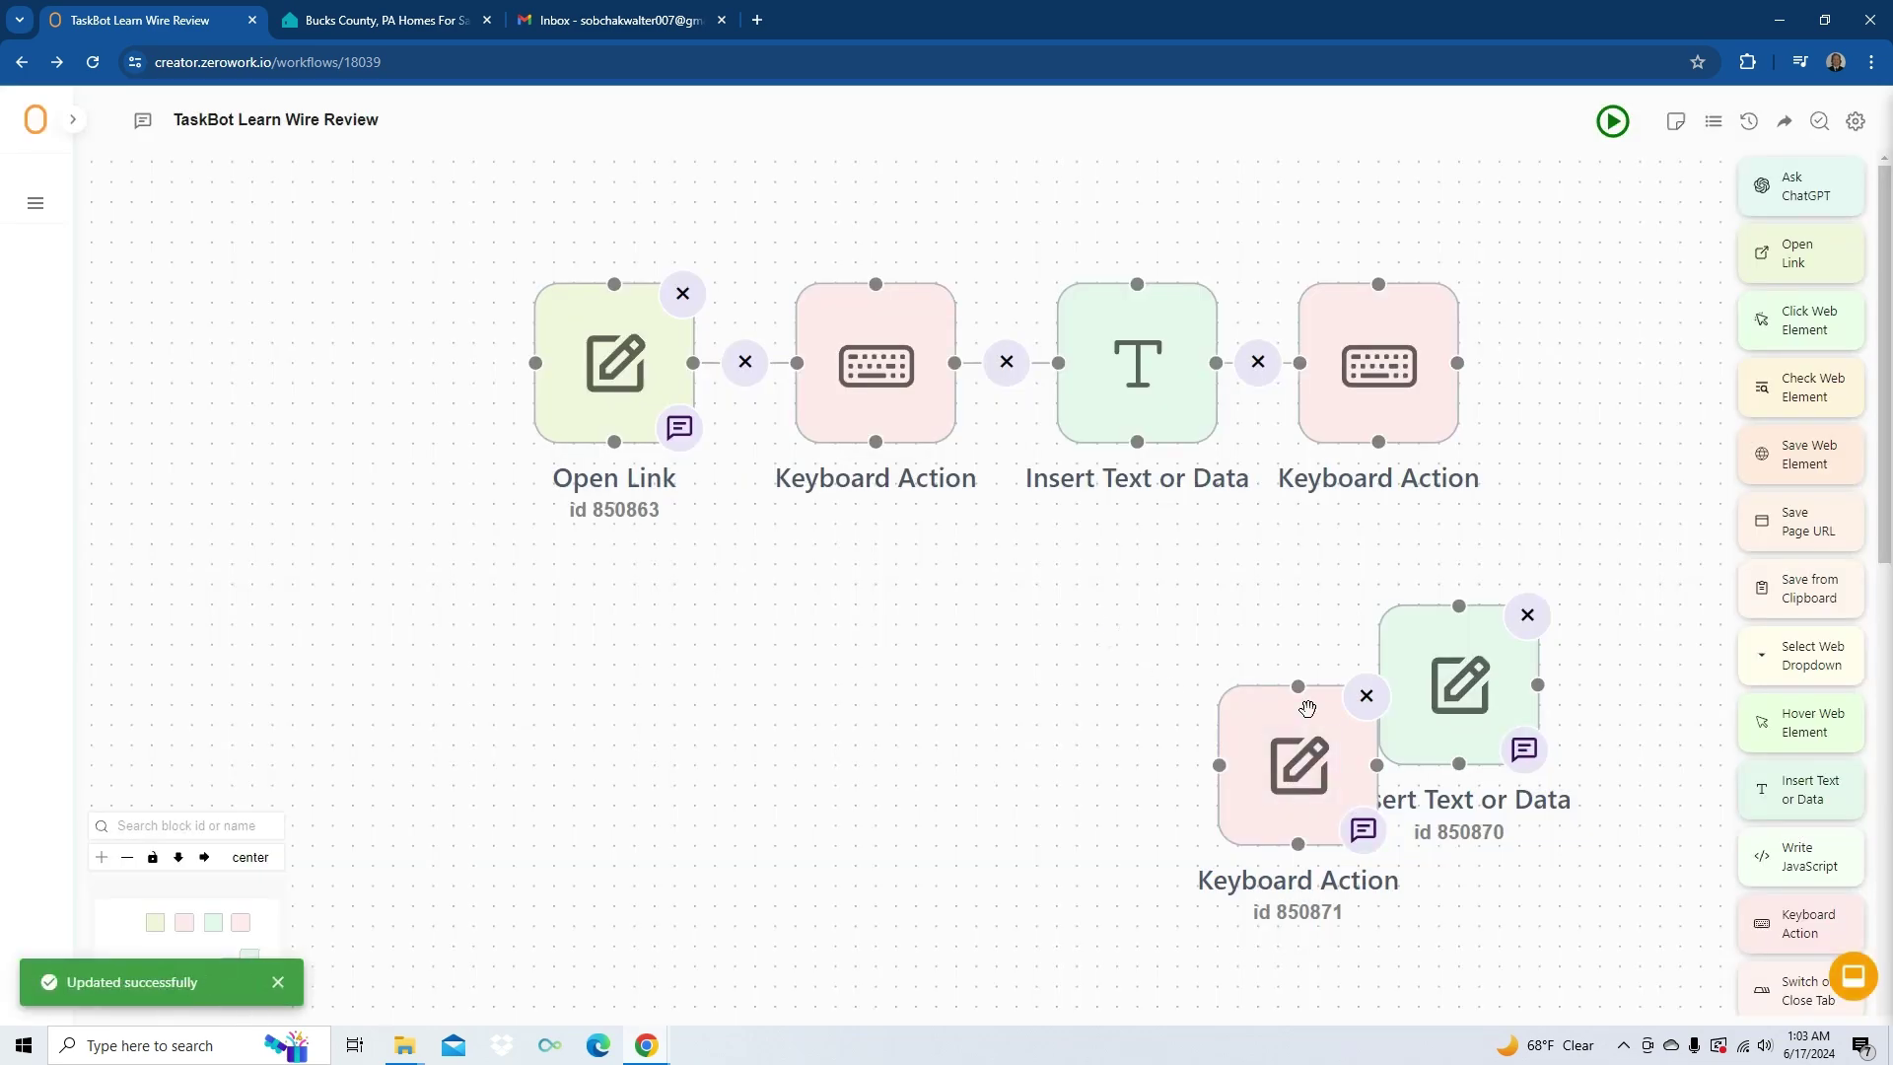
{"action": "left_click_drag", "start_coordinate": [1307, 708], "coordinate": [1228, 623]}
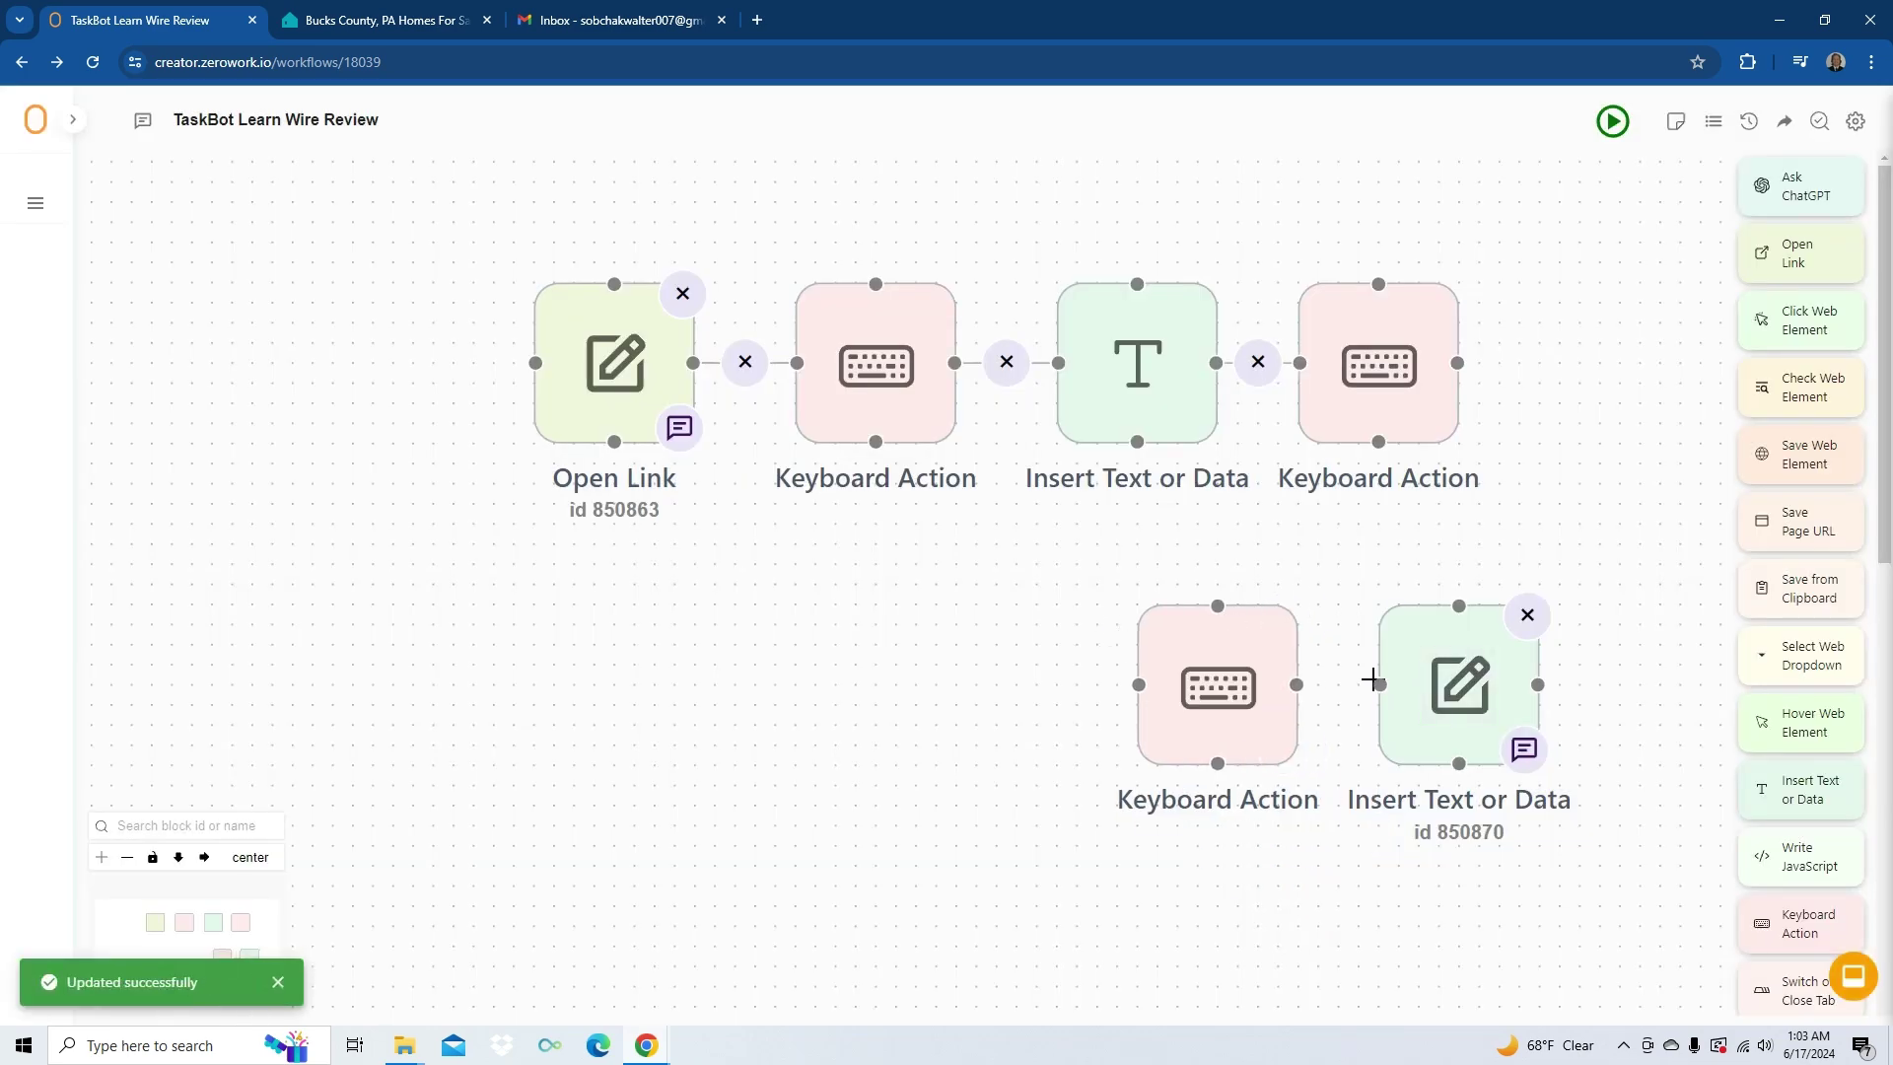
{"action": "left_click_drag", "start_coordinate": [1372, 678], "coordinate": [1298, 684]}
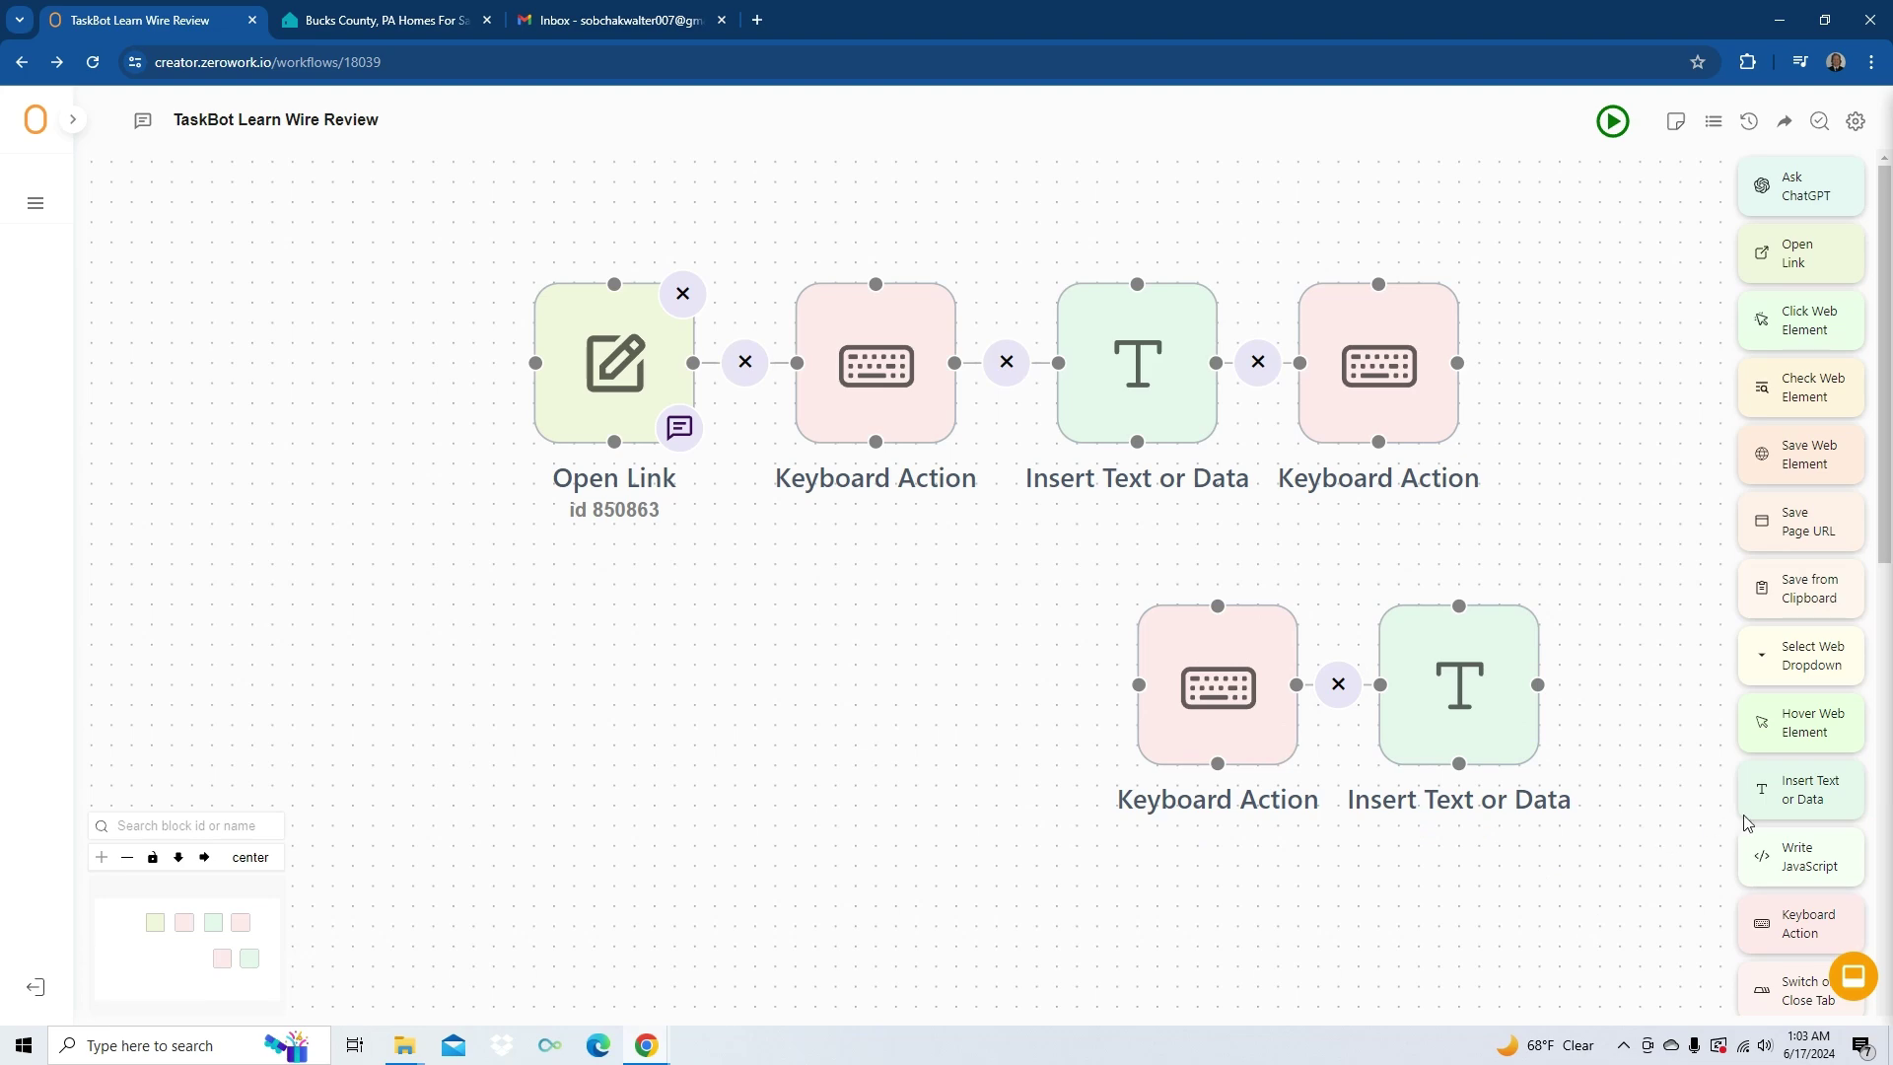
- Add an 'Over the line!' Insert Text or Data block, linked from the top-row Keyboard Action
{"action": "left_click_drag", "start_coordinate": [1765, 797], "coordinate": [972, 697]}
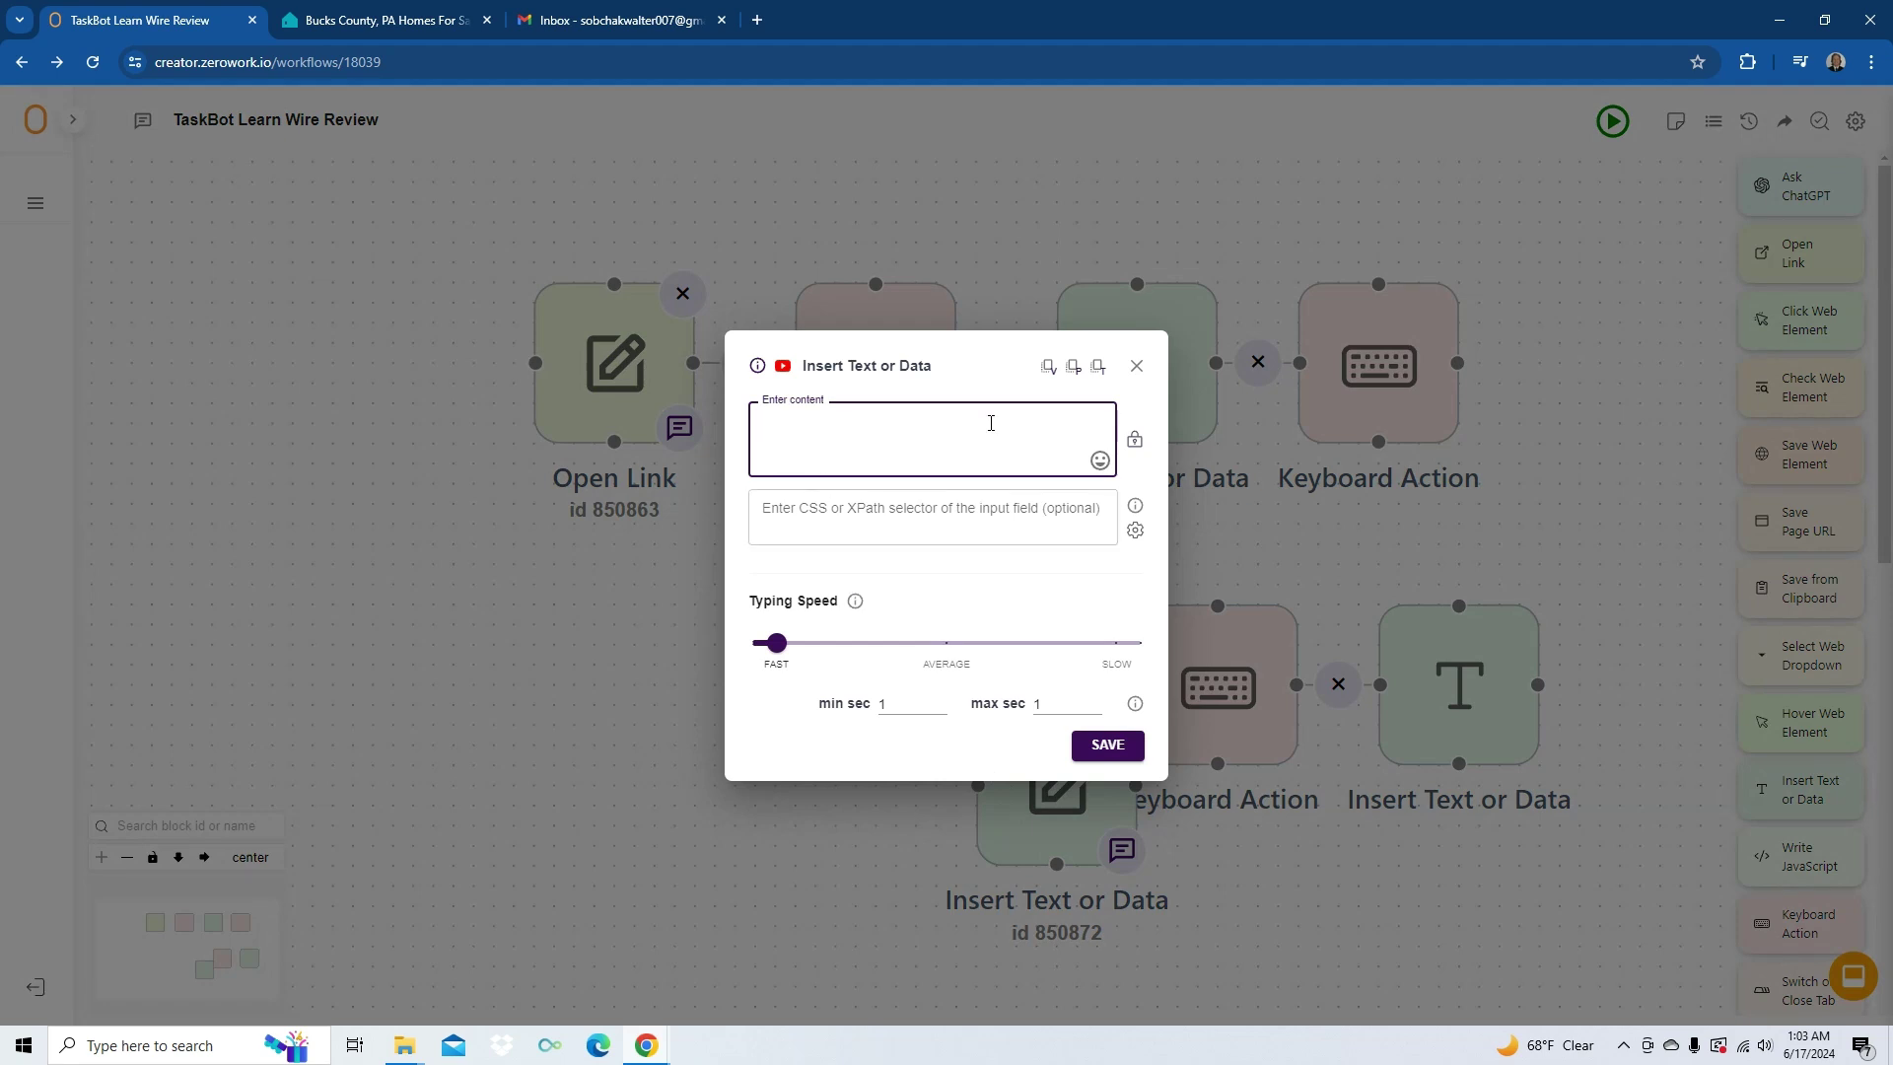
{"action": "type", "text": "Over the line!"}
{"action": "left_click", "coordinate": [1107, 745]}
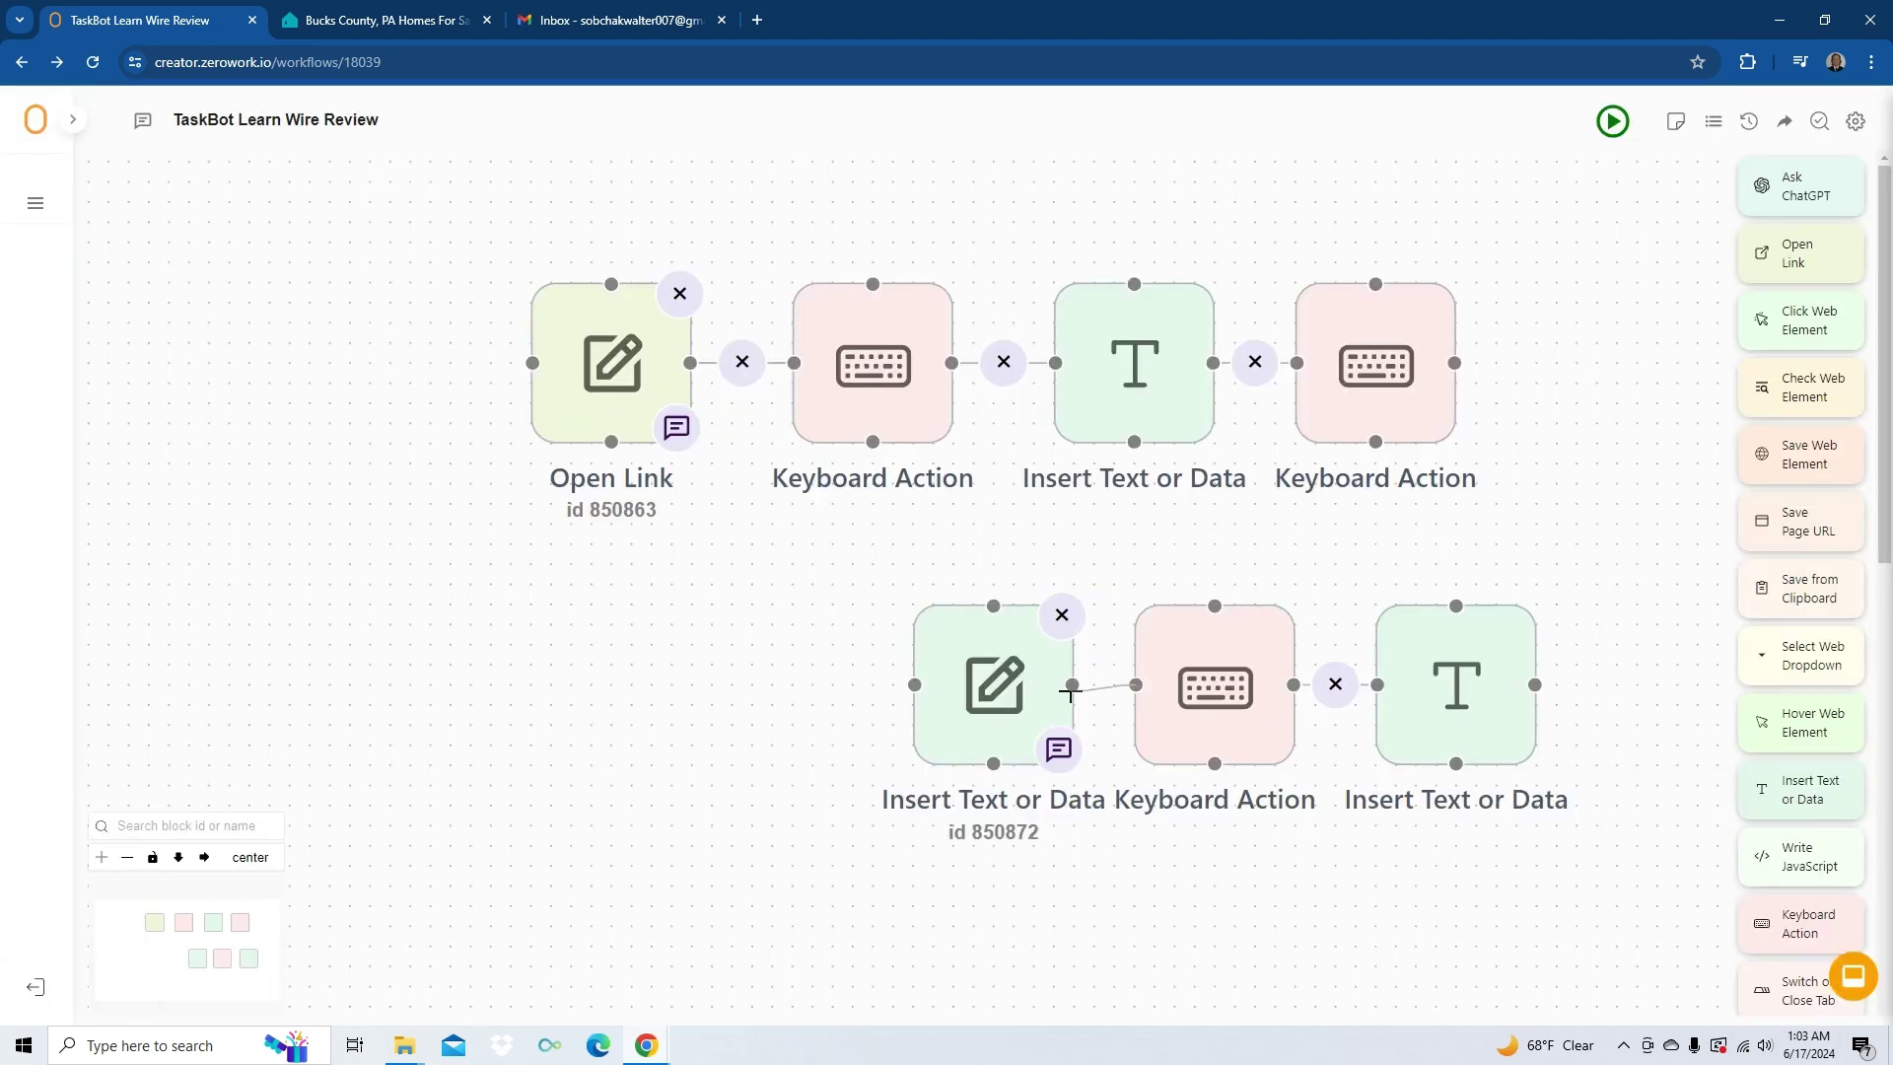
{"action": "left_click_drag", "start_coordinate": [1375, 440], "coordinate": [1456, 606]}
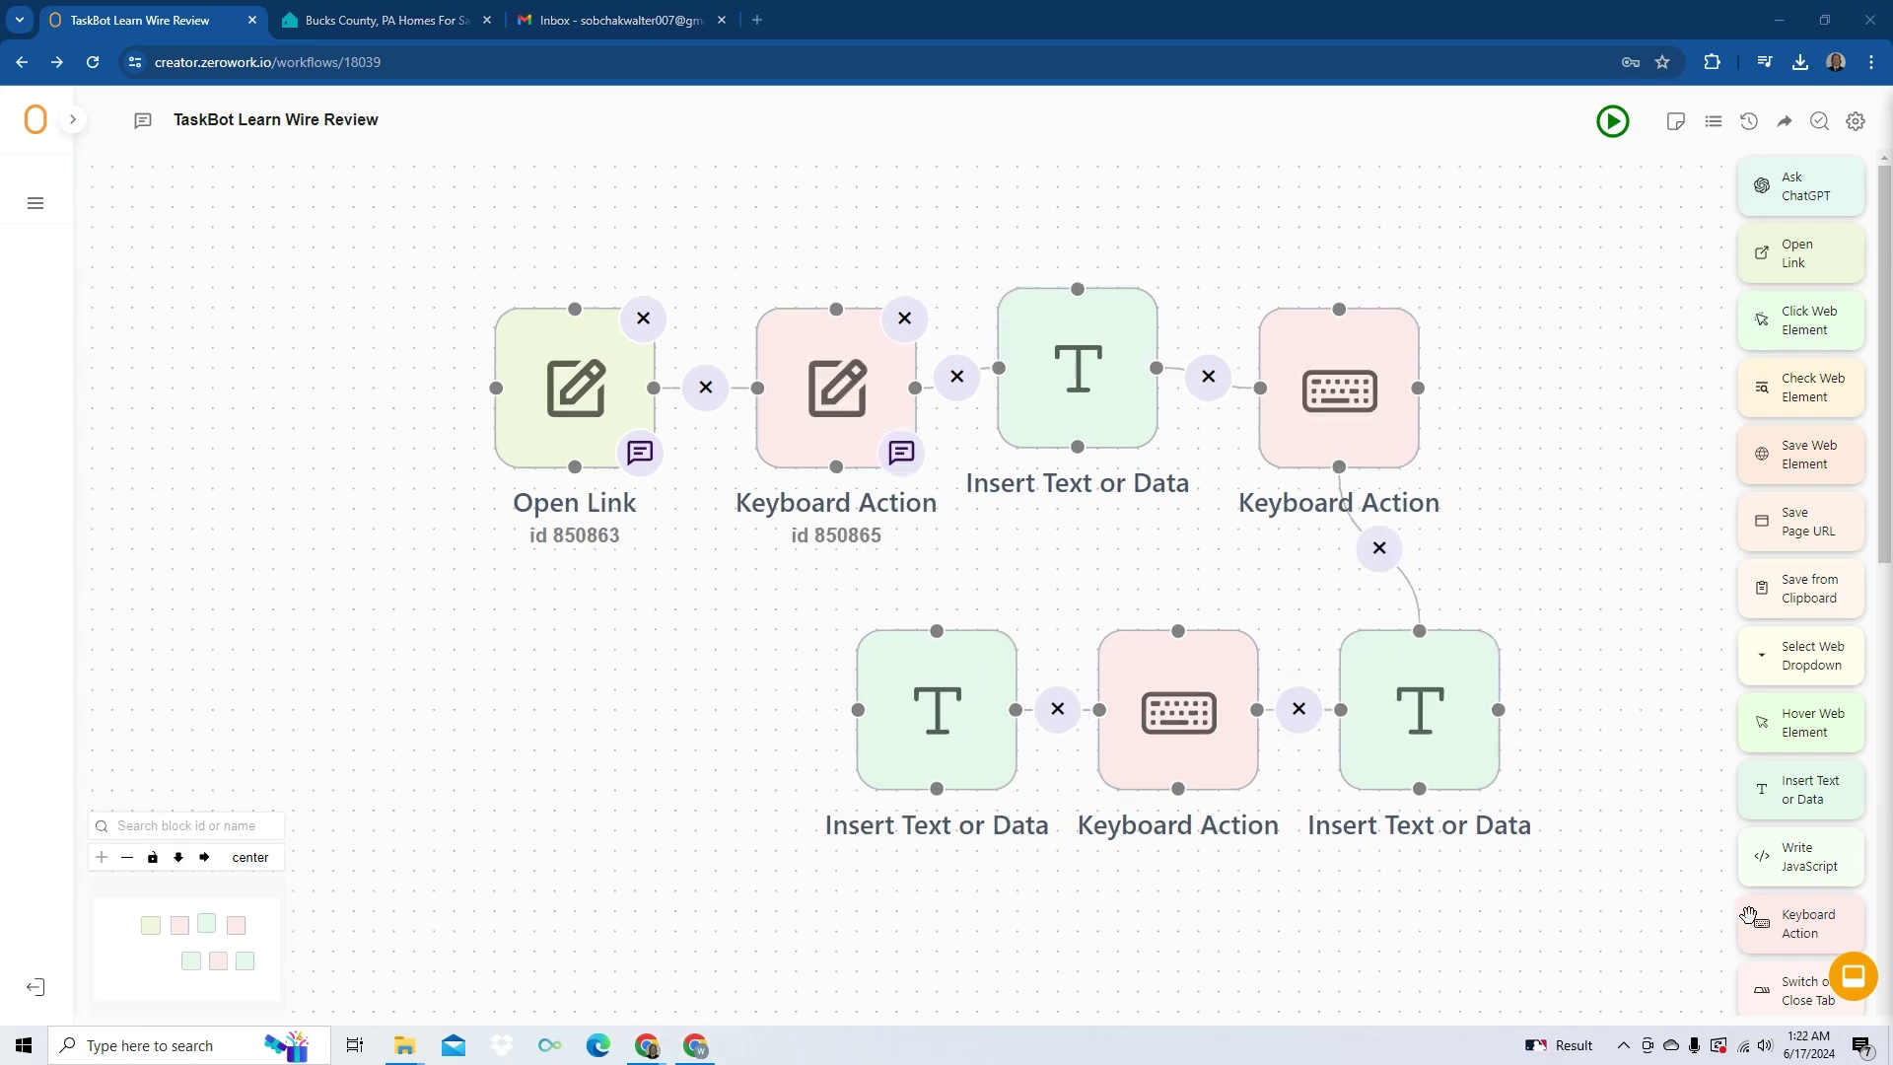
- Add a Keyboard Action pressing Tab then Enter and connect it to the Insert Text block
{"action": "left_click_drag", "start_coordinate": [1764, 922], "coordinate": [662, 709]}
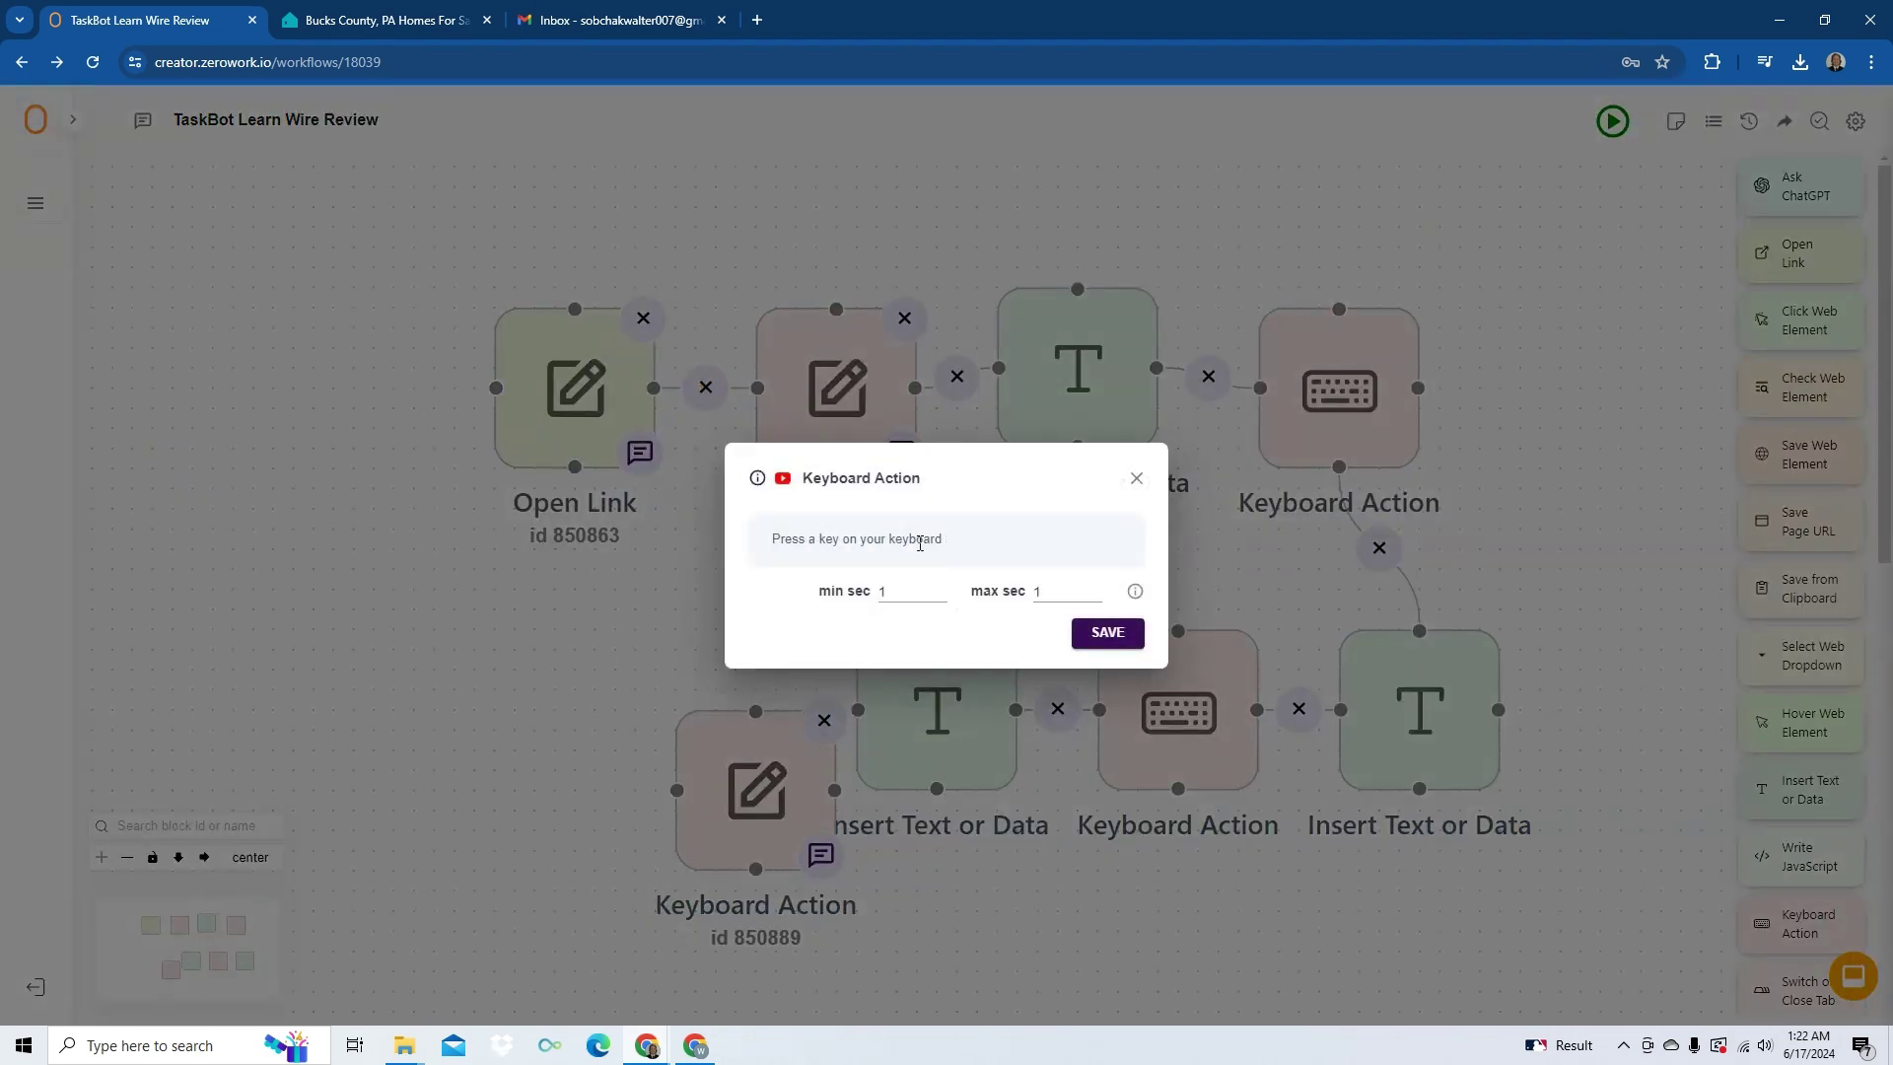
{"action": "key", "text": "Tab"}
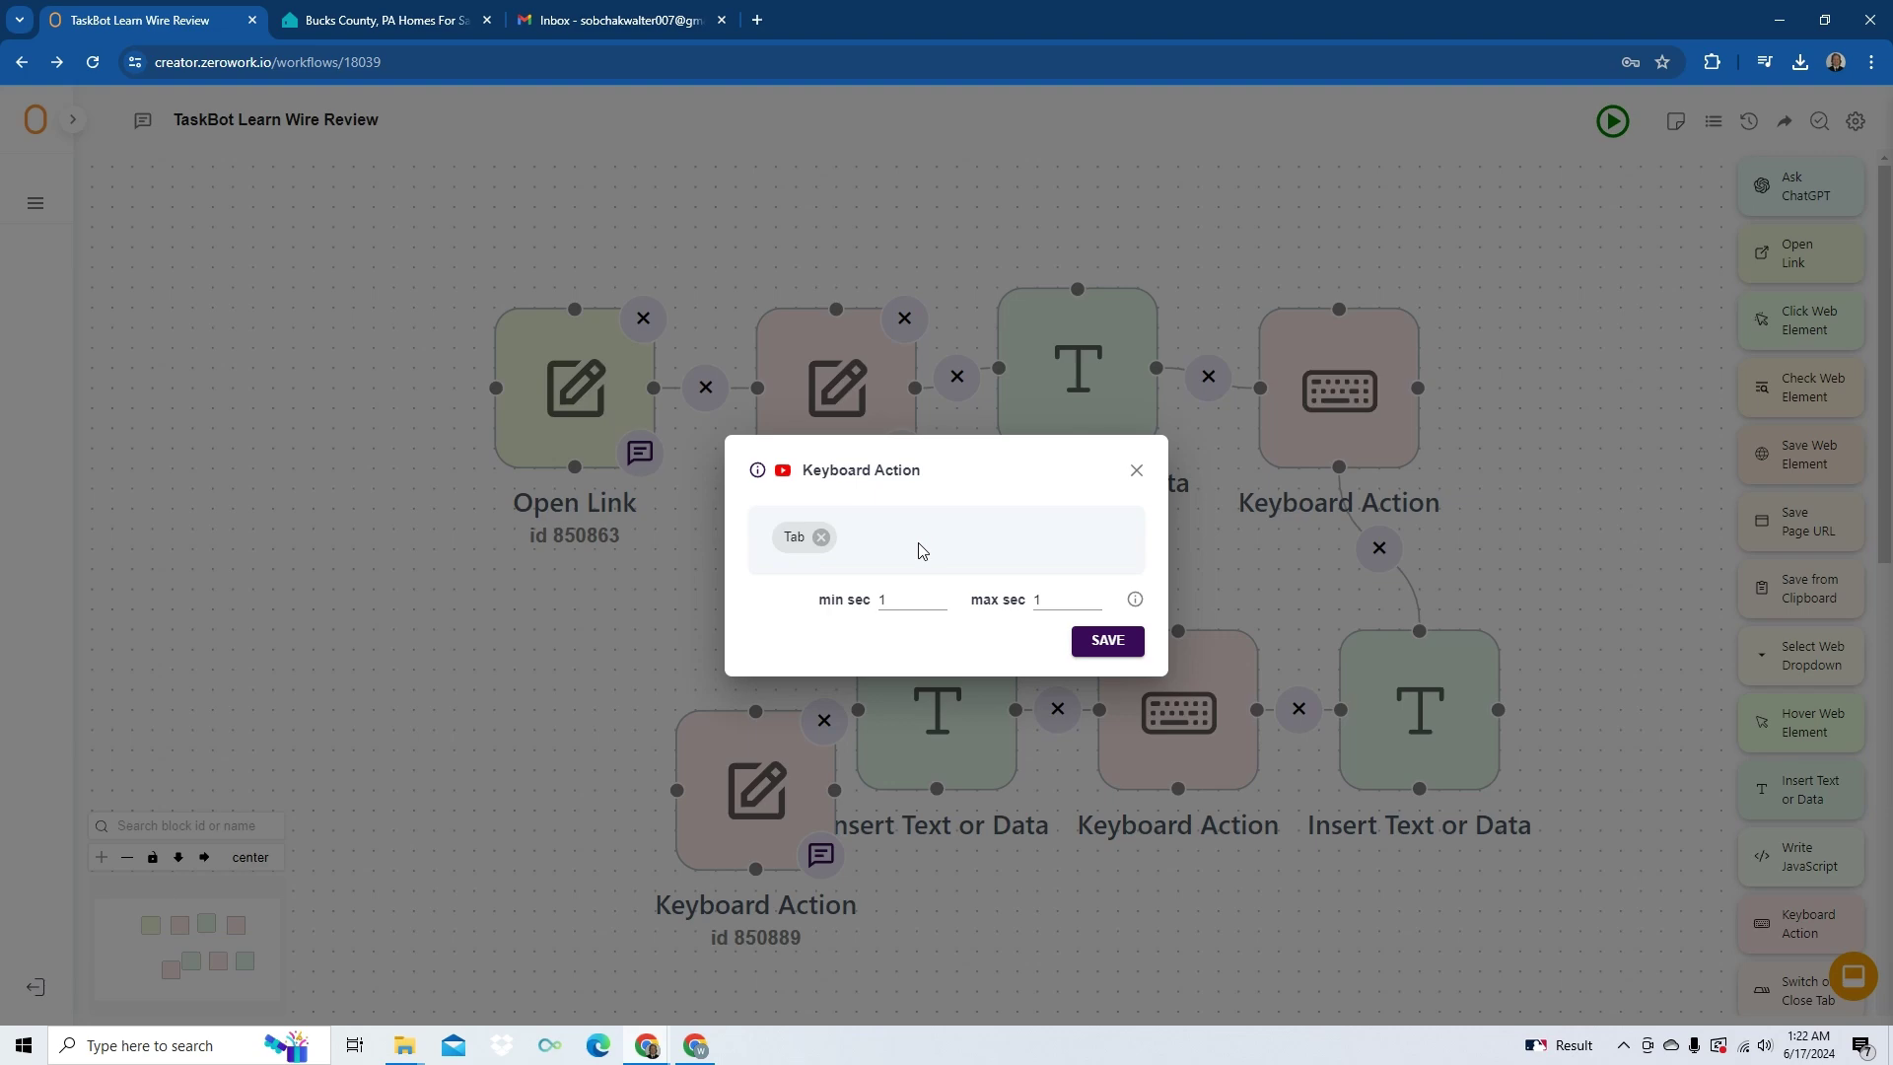
{"action": "key", "text": "Return"}
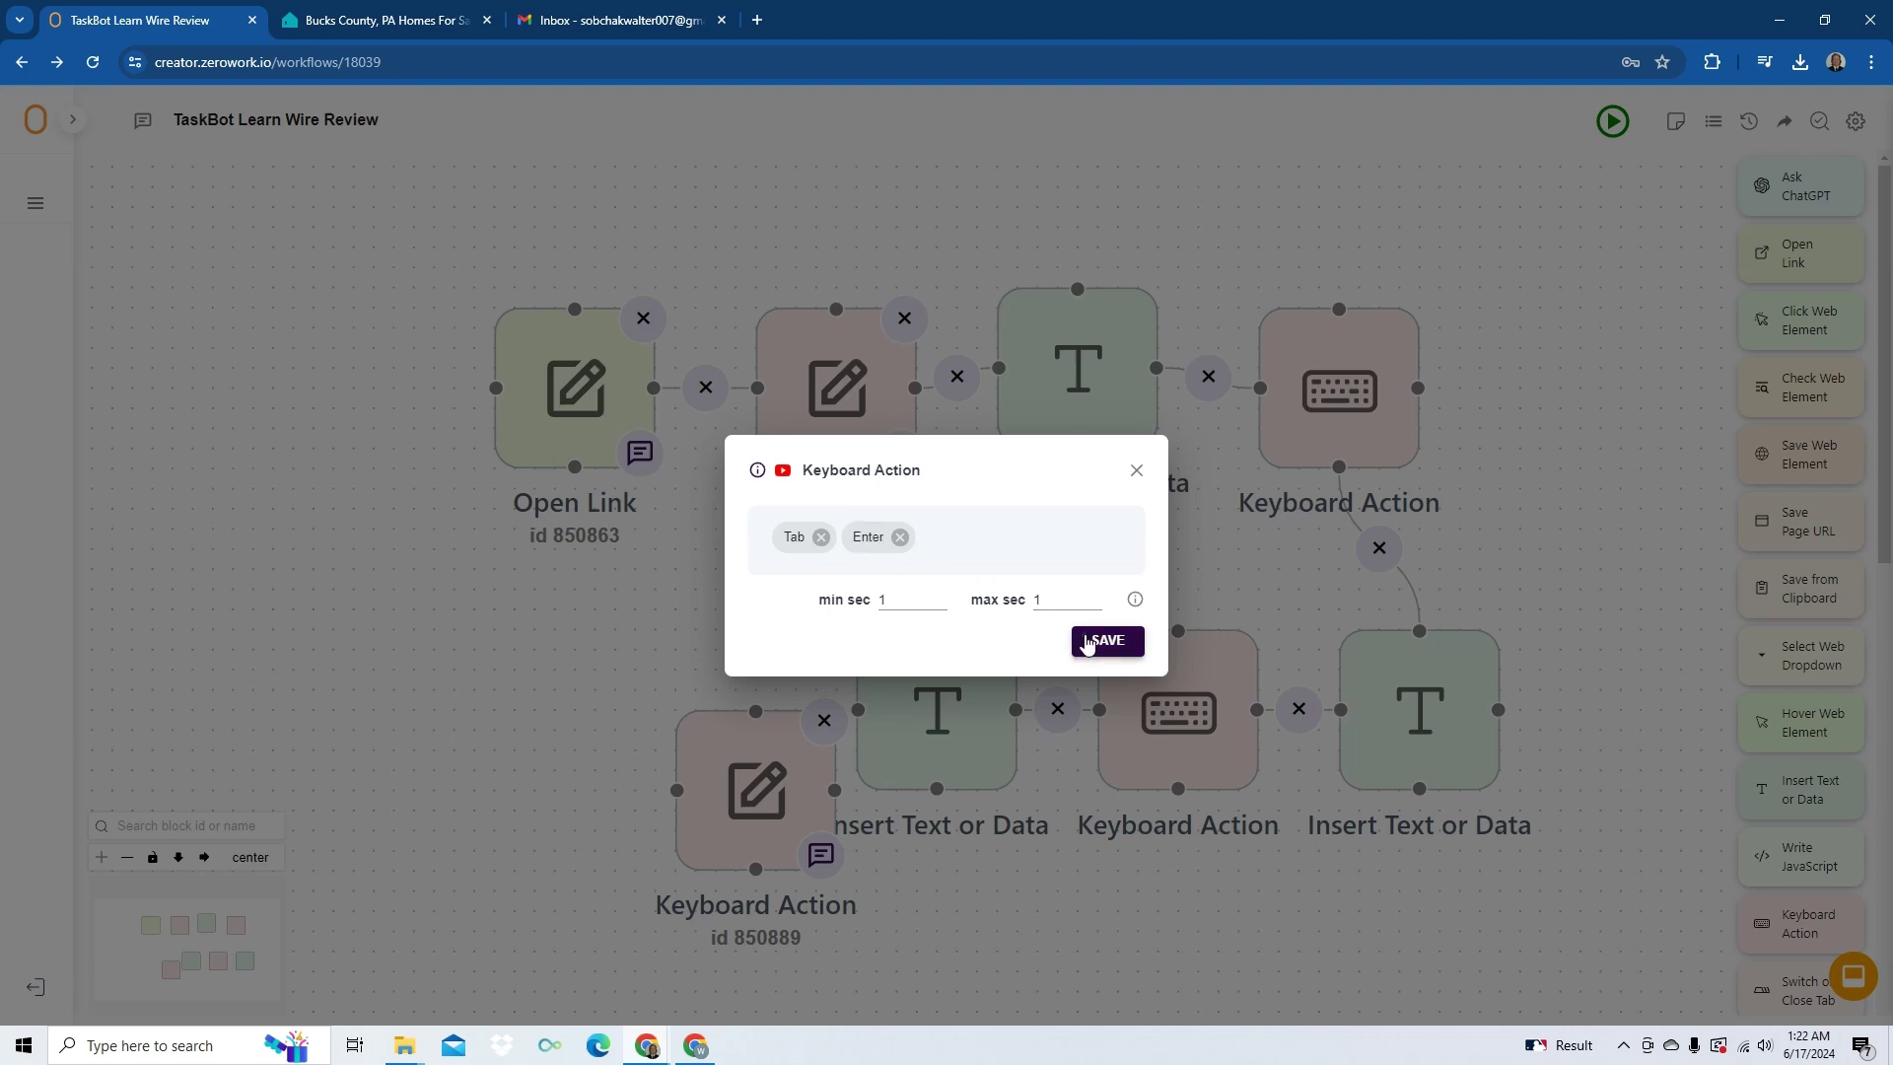
{"action": "left_click", "coordinate": [1088, 642]}
{"action": "left_click_drag", "start_coordinate": [777, 740], "coordinate": [716, 661]}
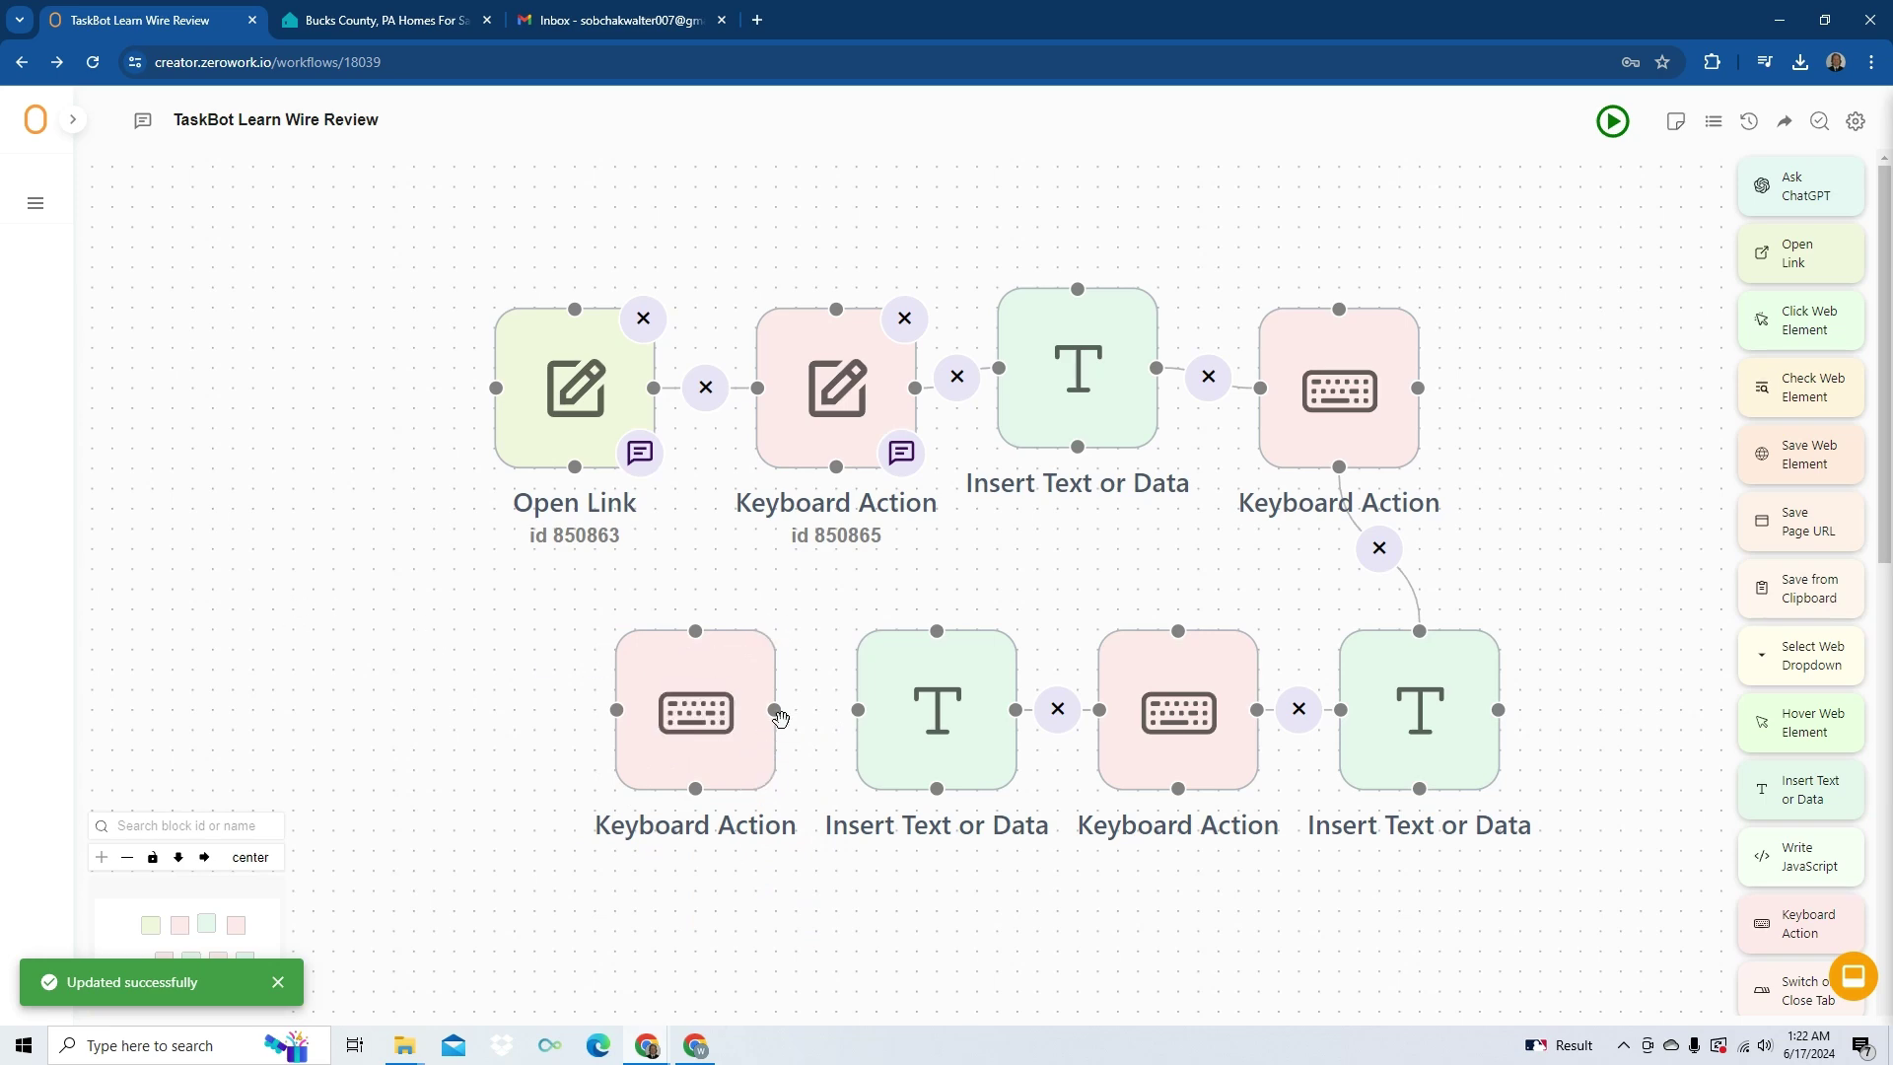
{"action": "left_click_drag", "start_coordinate": [776, 710], "coordinate": [858, 710]}
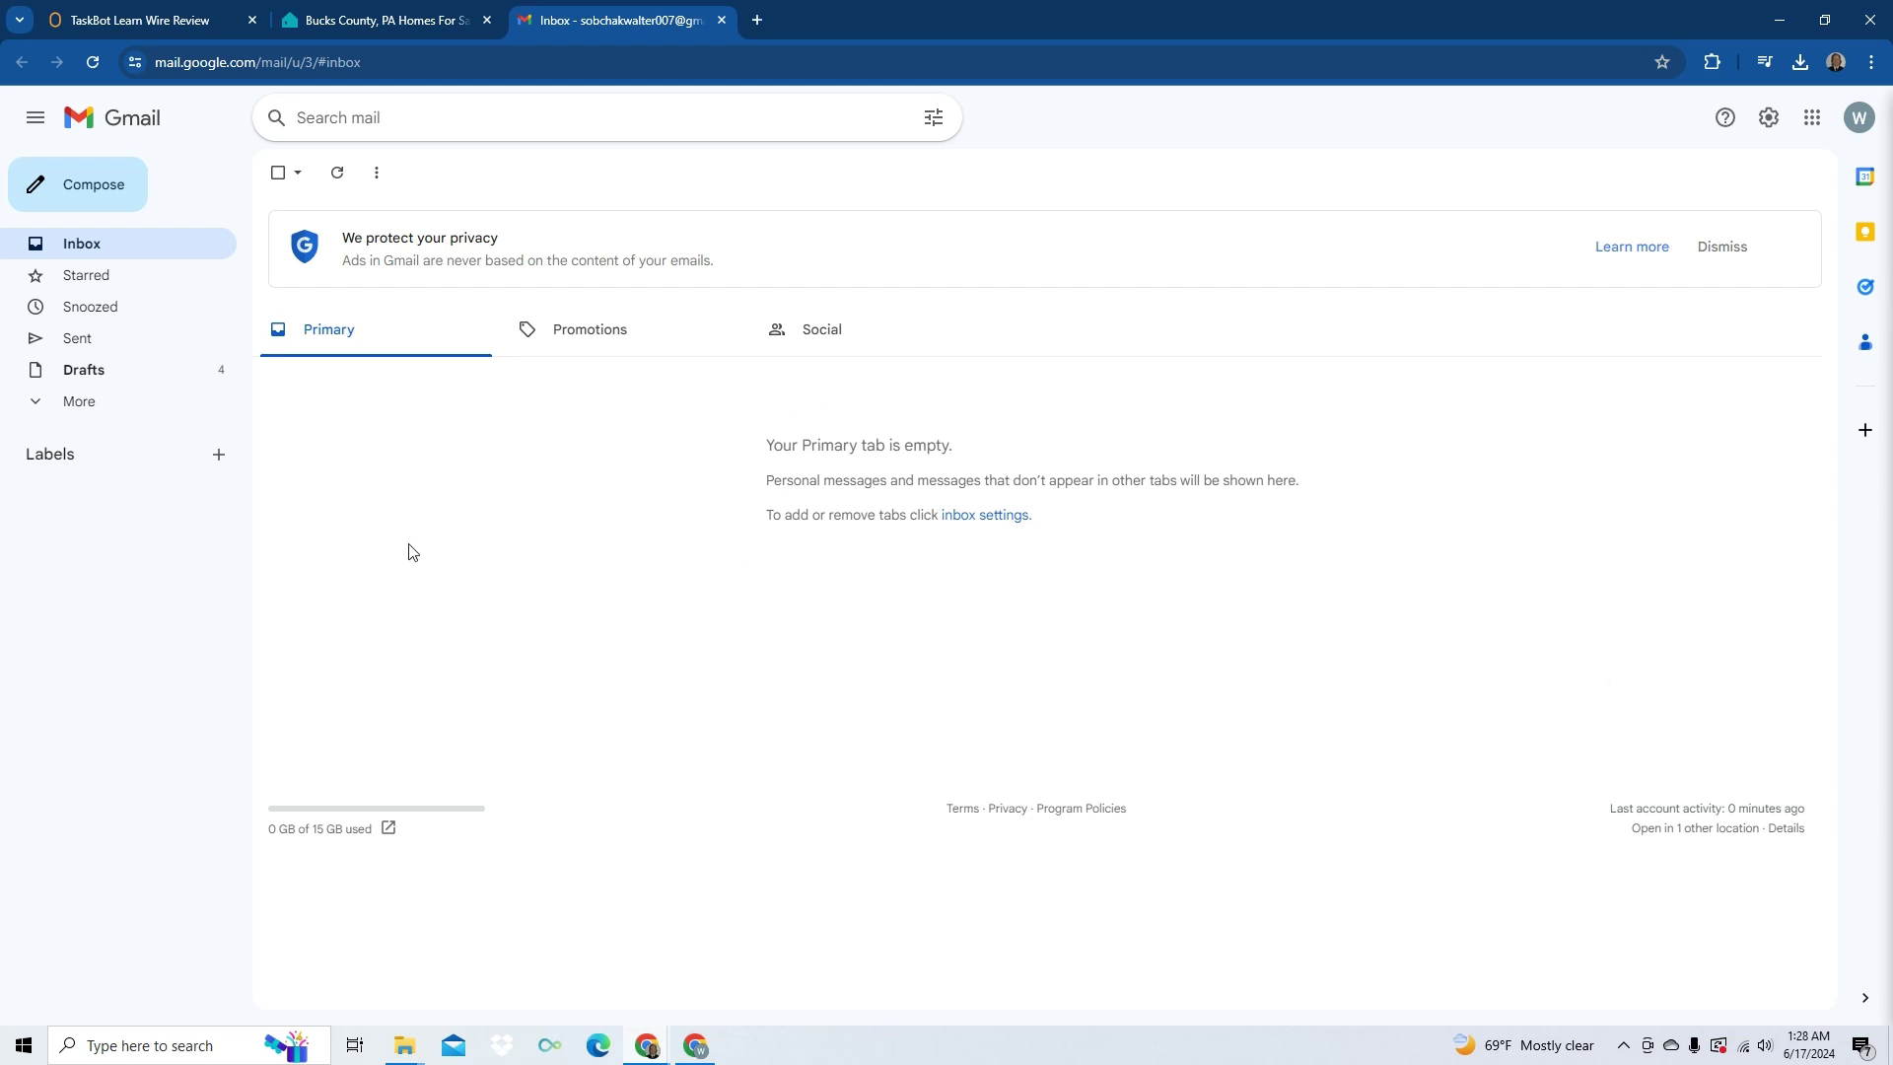
- Switch back to the TaskBot Learn Wire Review editor tab
{"action": "left_click", "coordinate": [182, 17]}
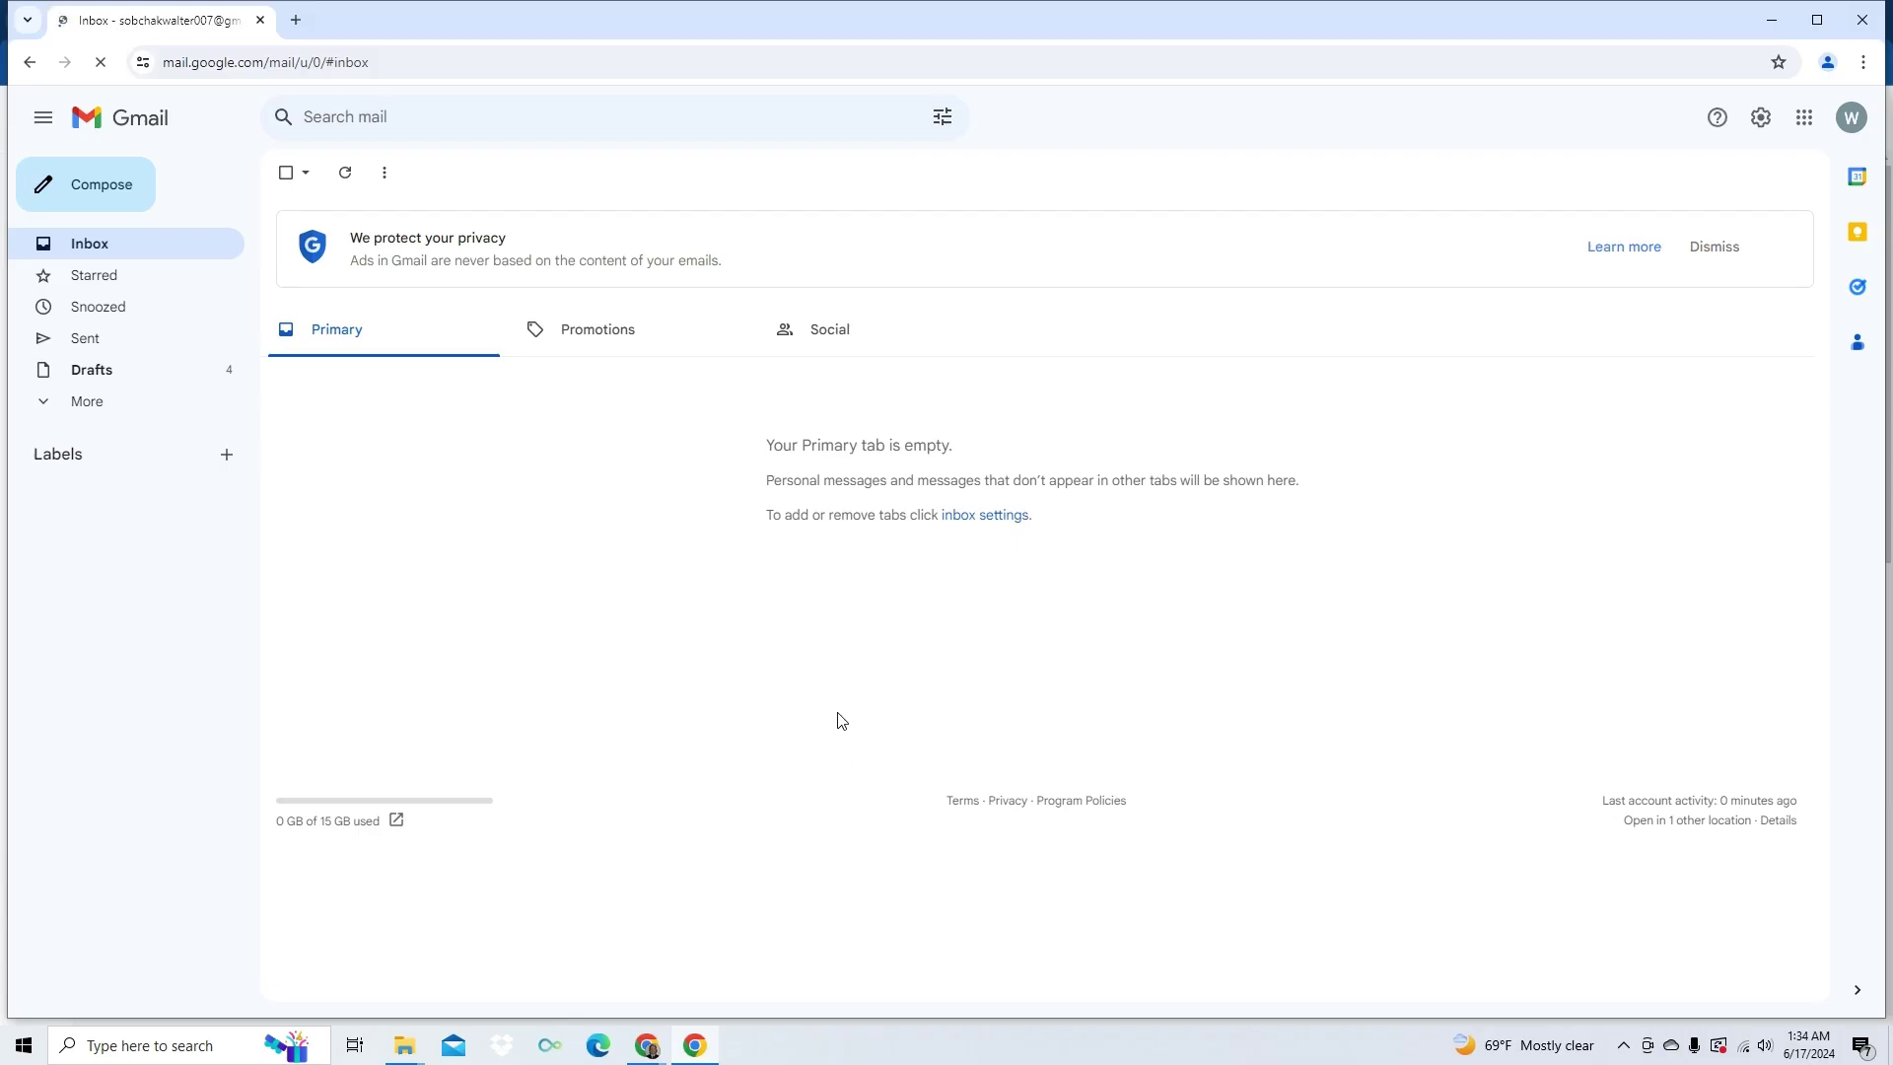
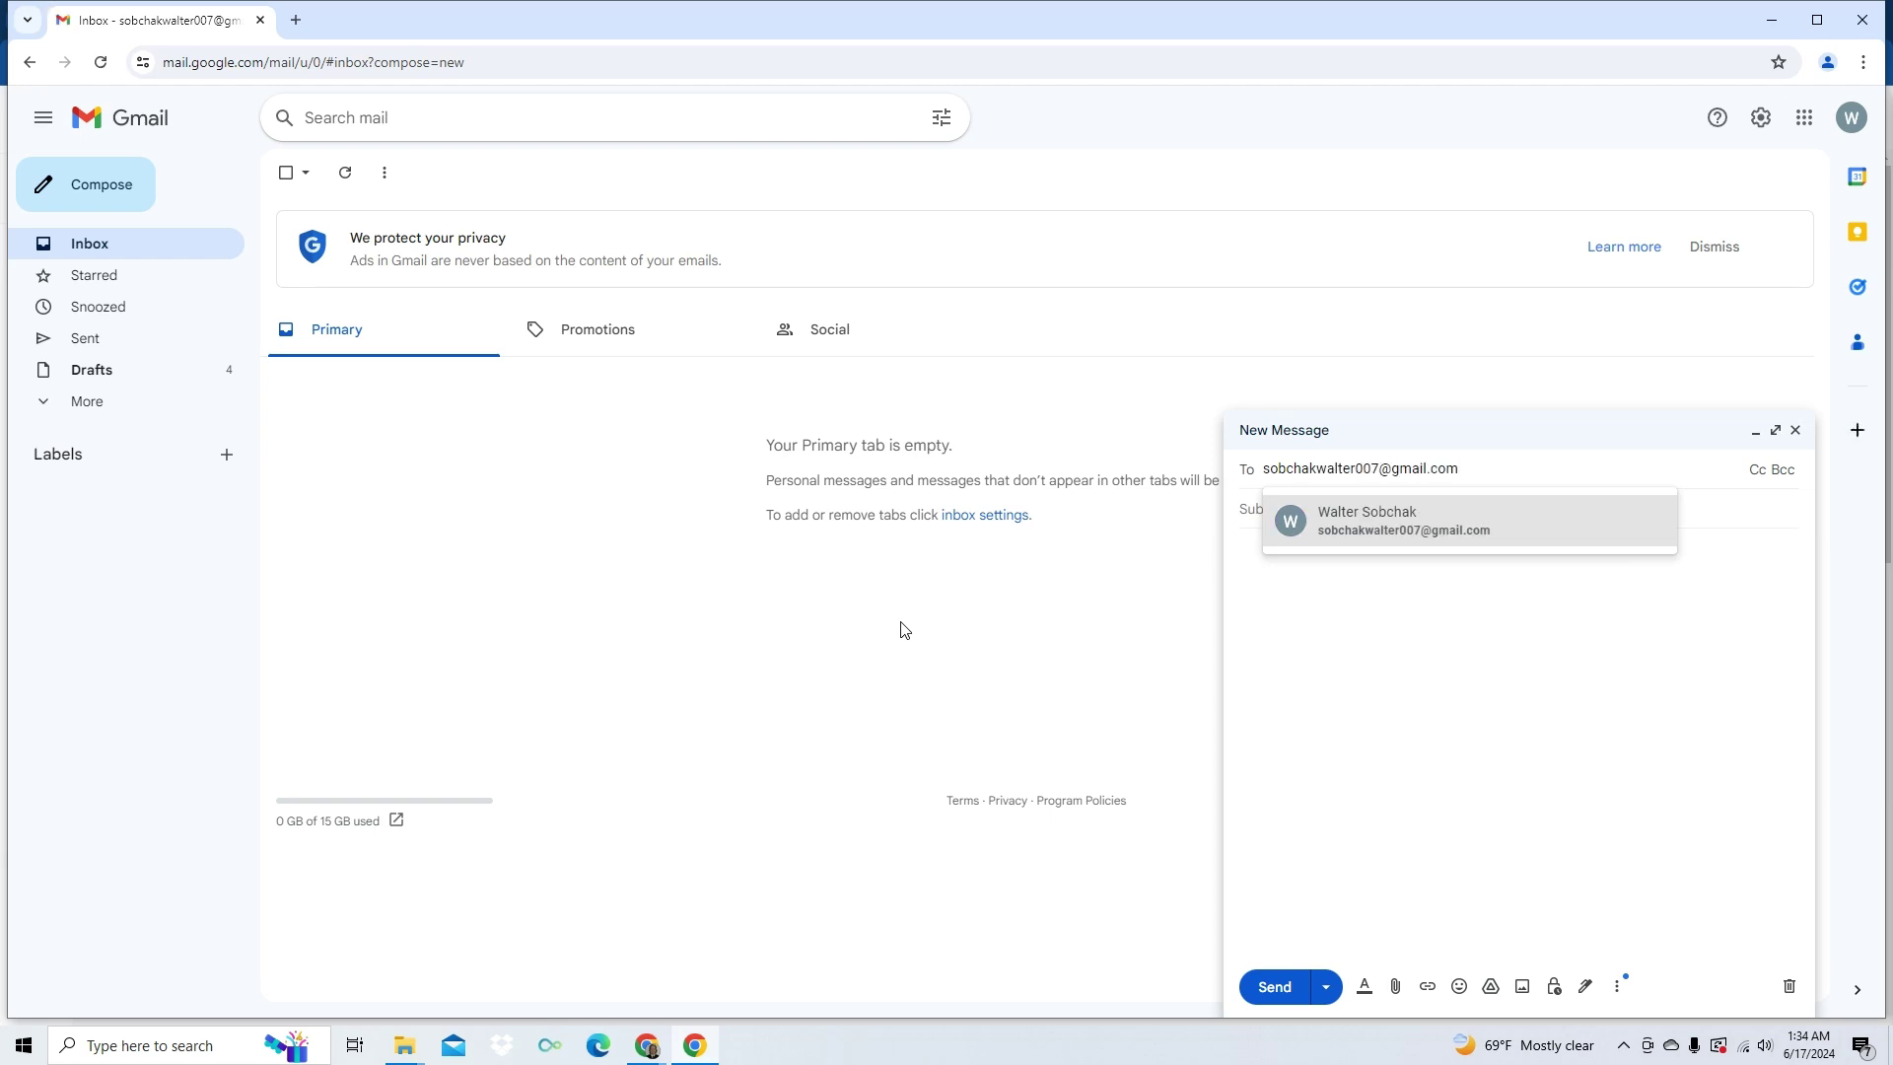
- Run the TaskBot, which enters the recipient's e-mail, subject 'test email' and body 'Over the line!'
{"action": "key", "text": "Tab"}
{"action": "key", "text": "Tab"}
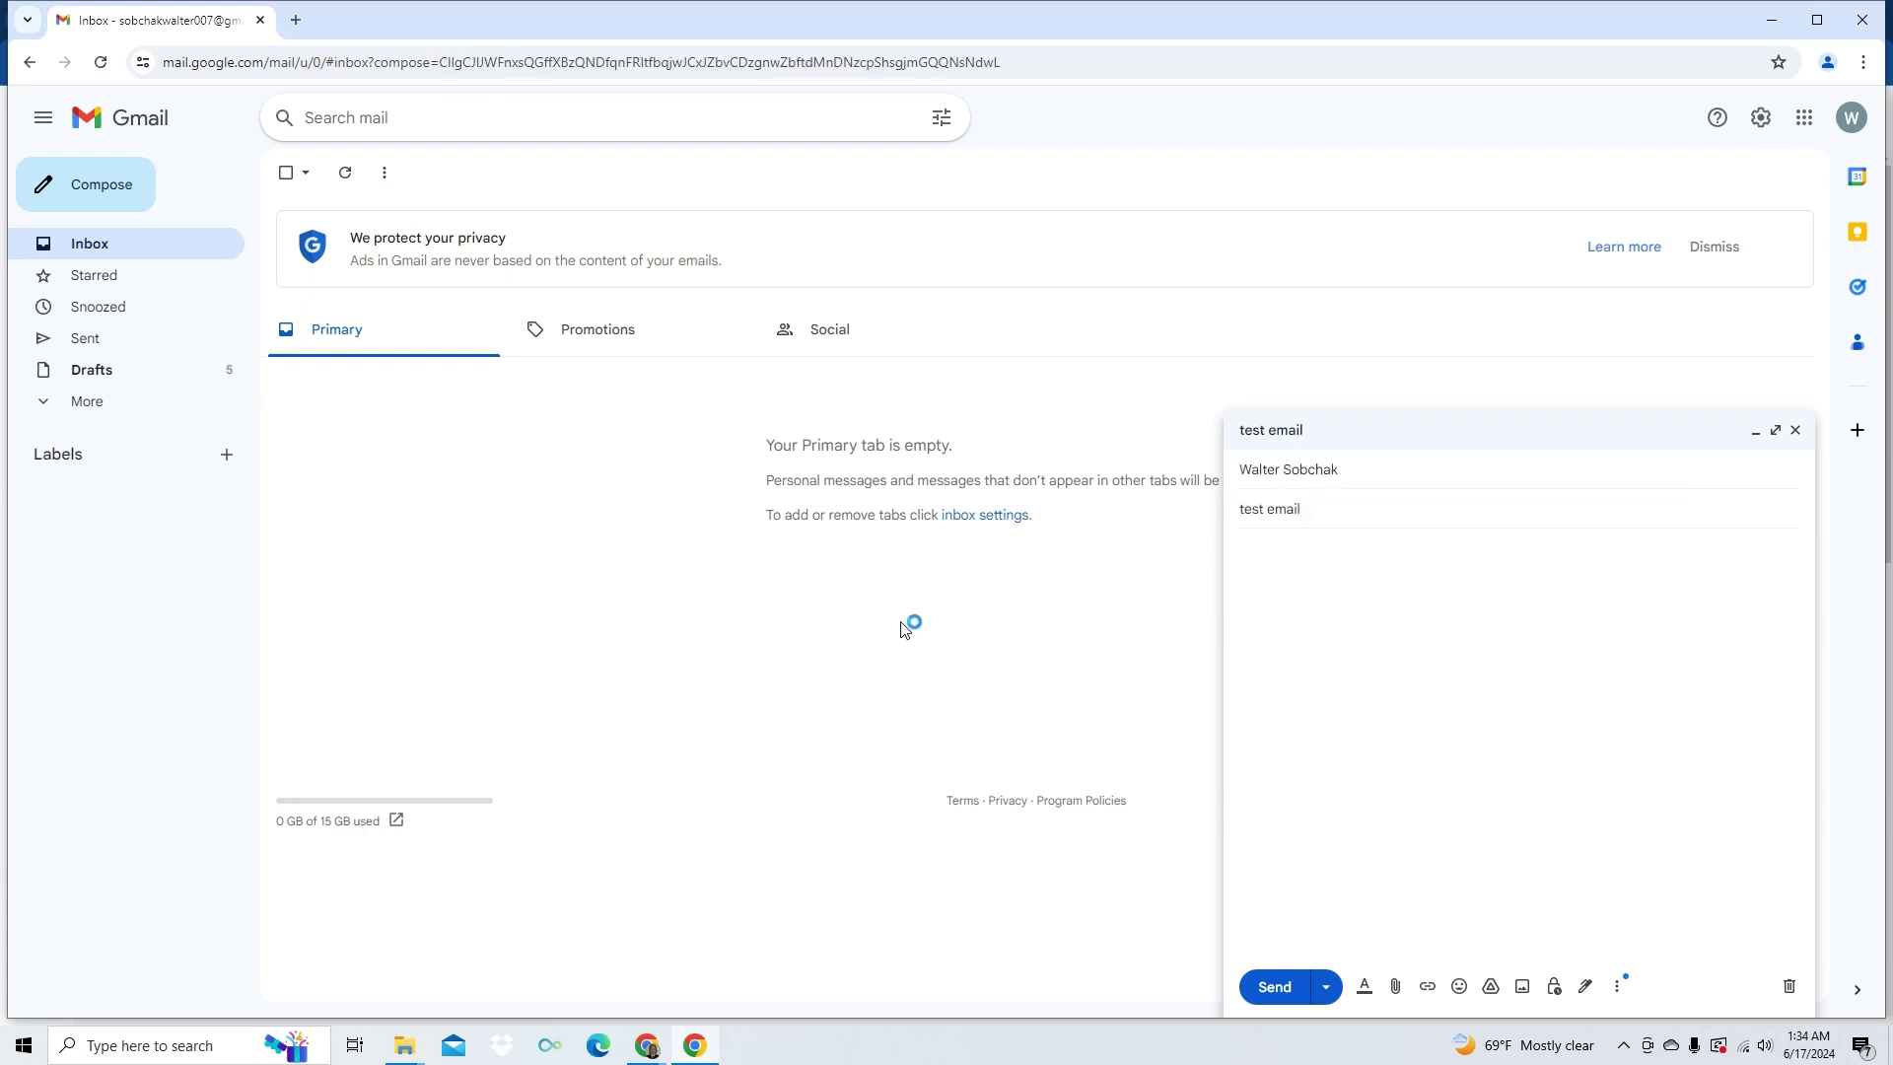
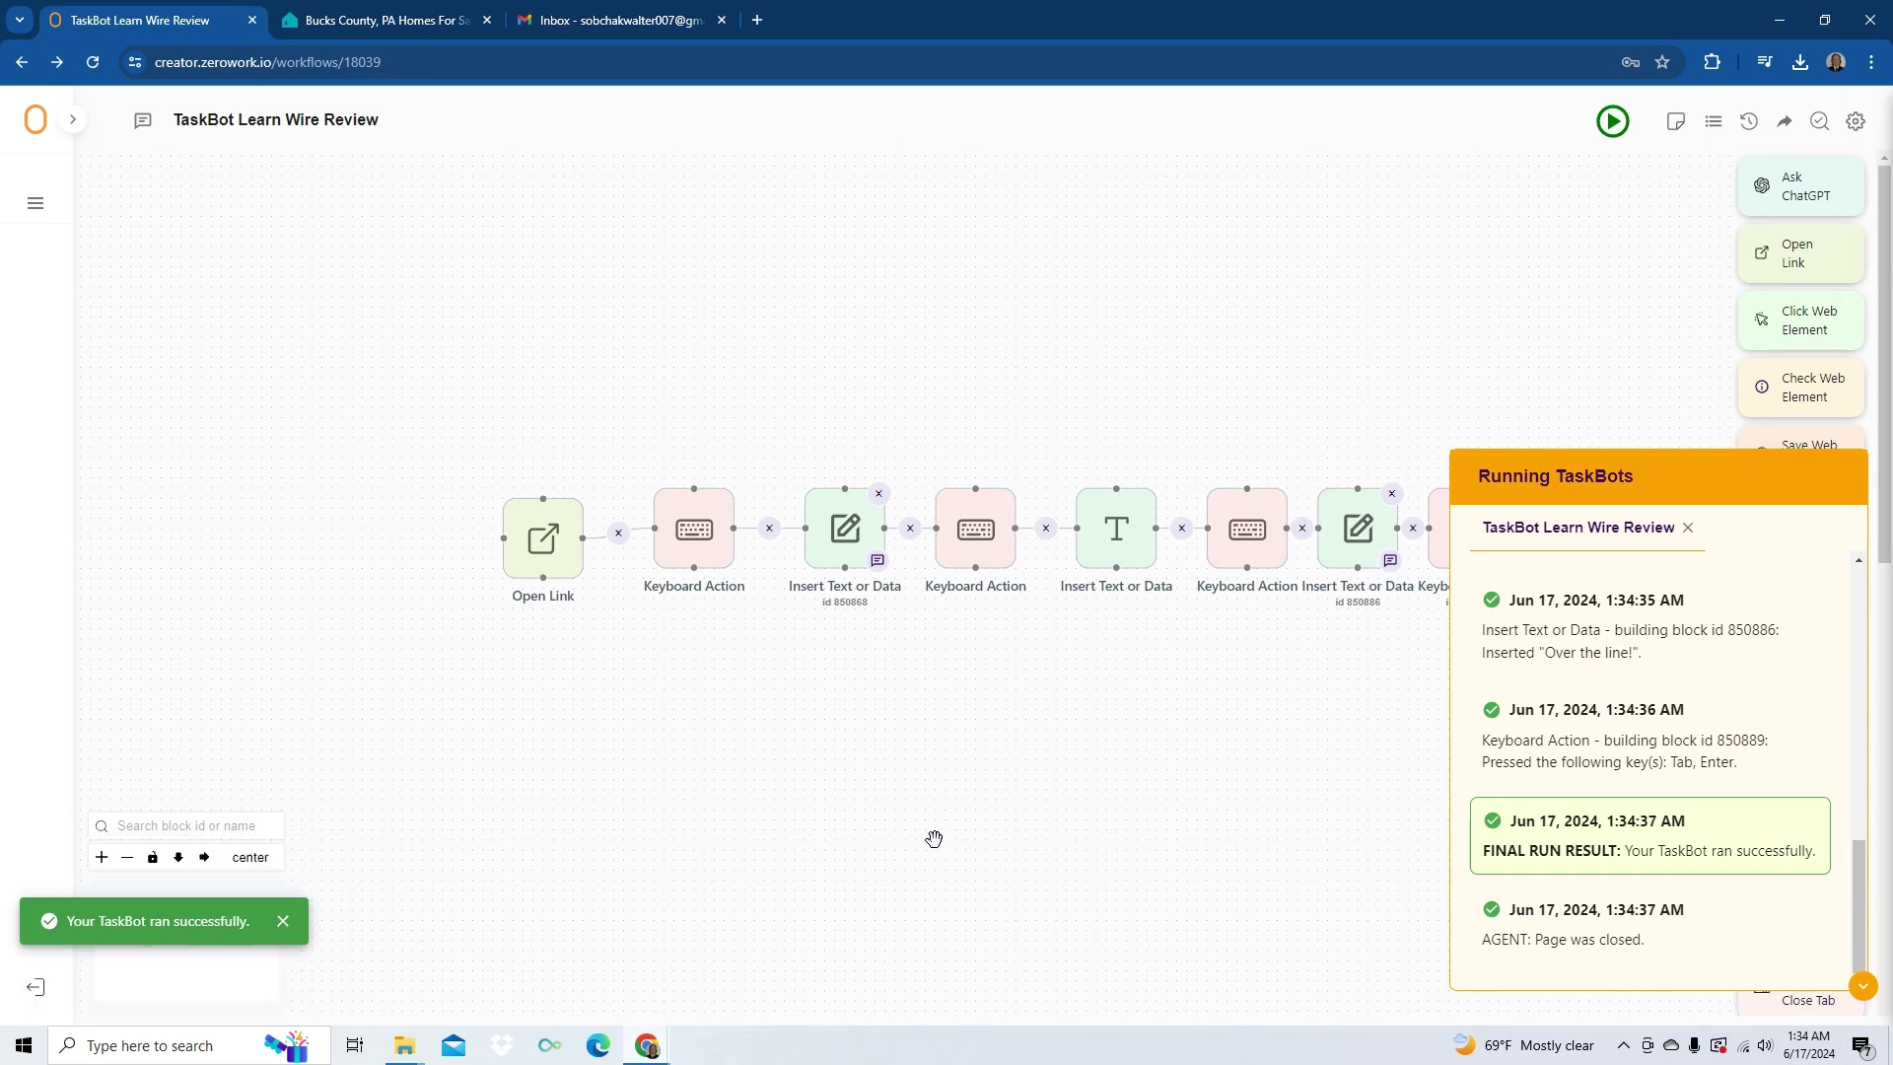
- Refresh the Gmail inbox and open the newly received 'test email' message
{"action": "left_click", "coordinate": [592, 21]}
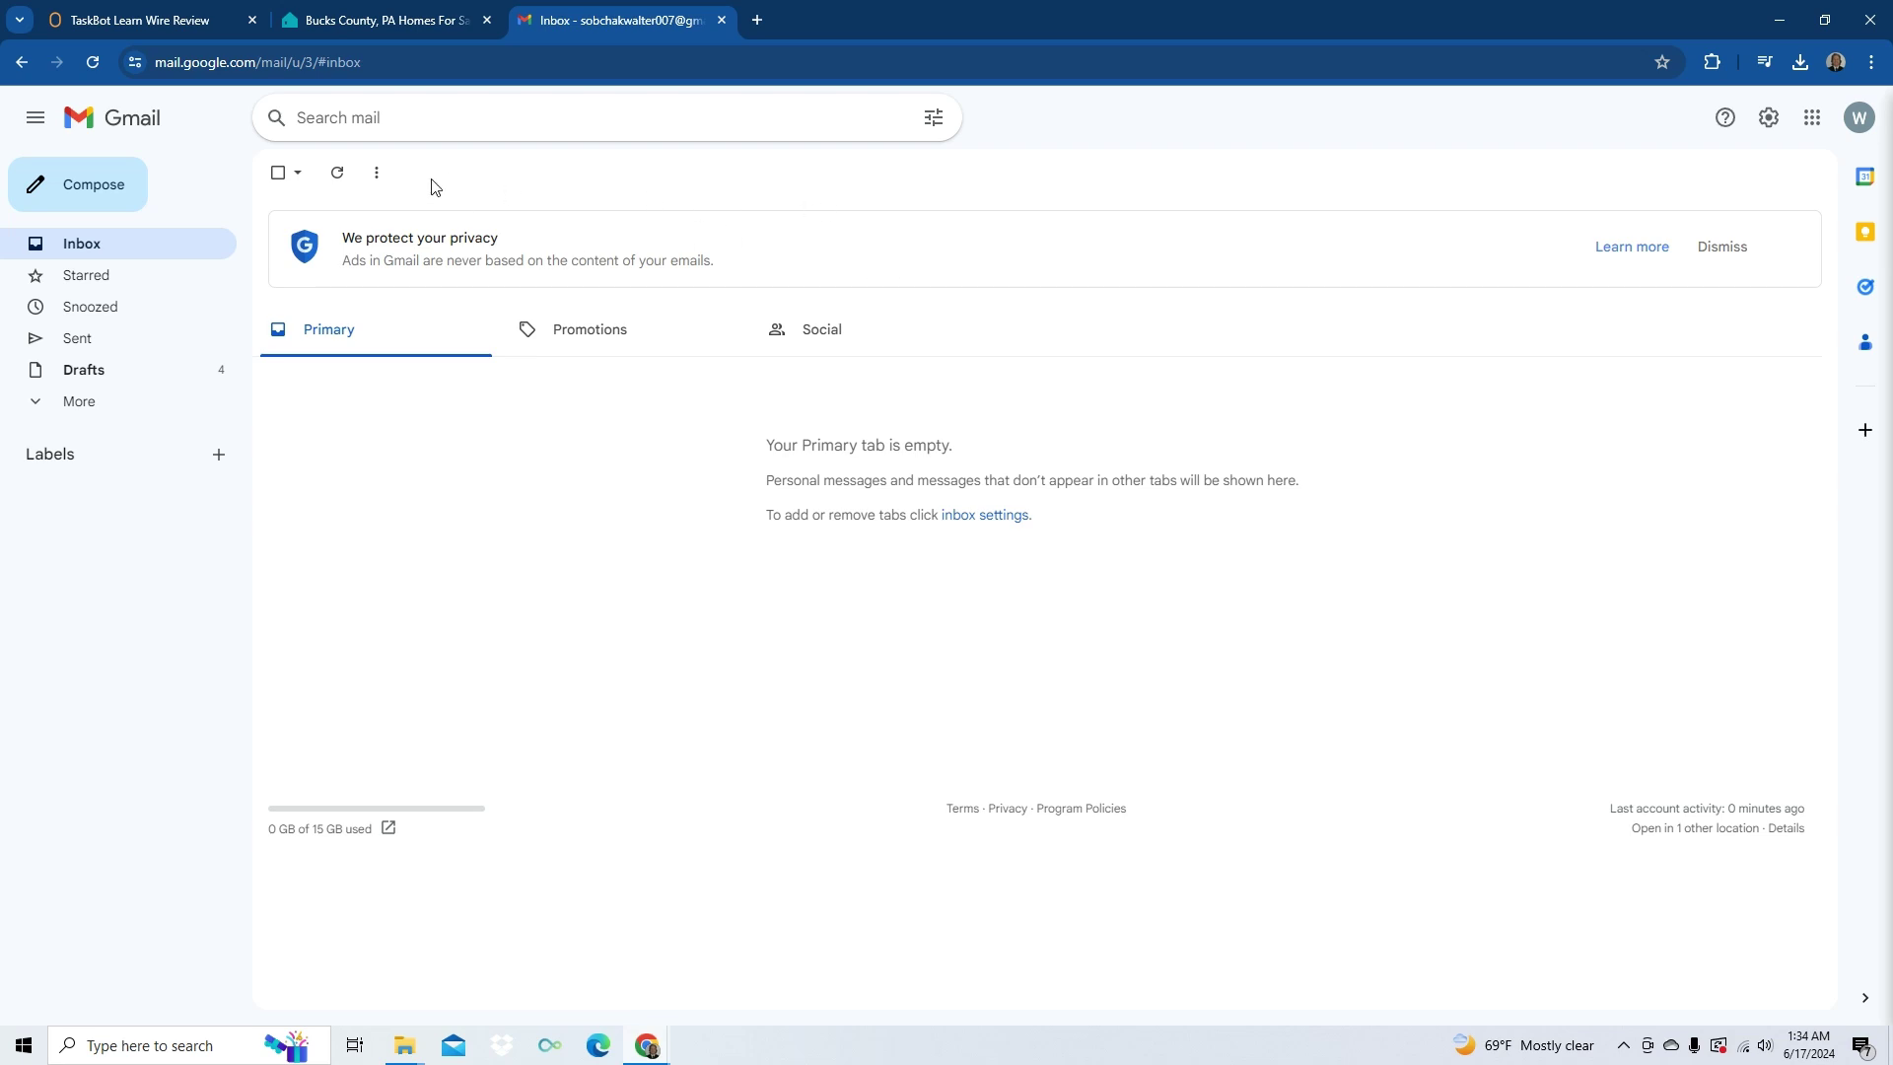
{"action": "left_click", "coordinate": [95, 249]}
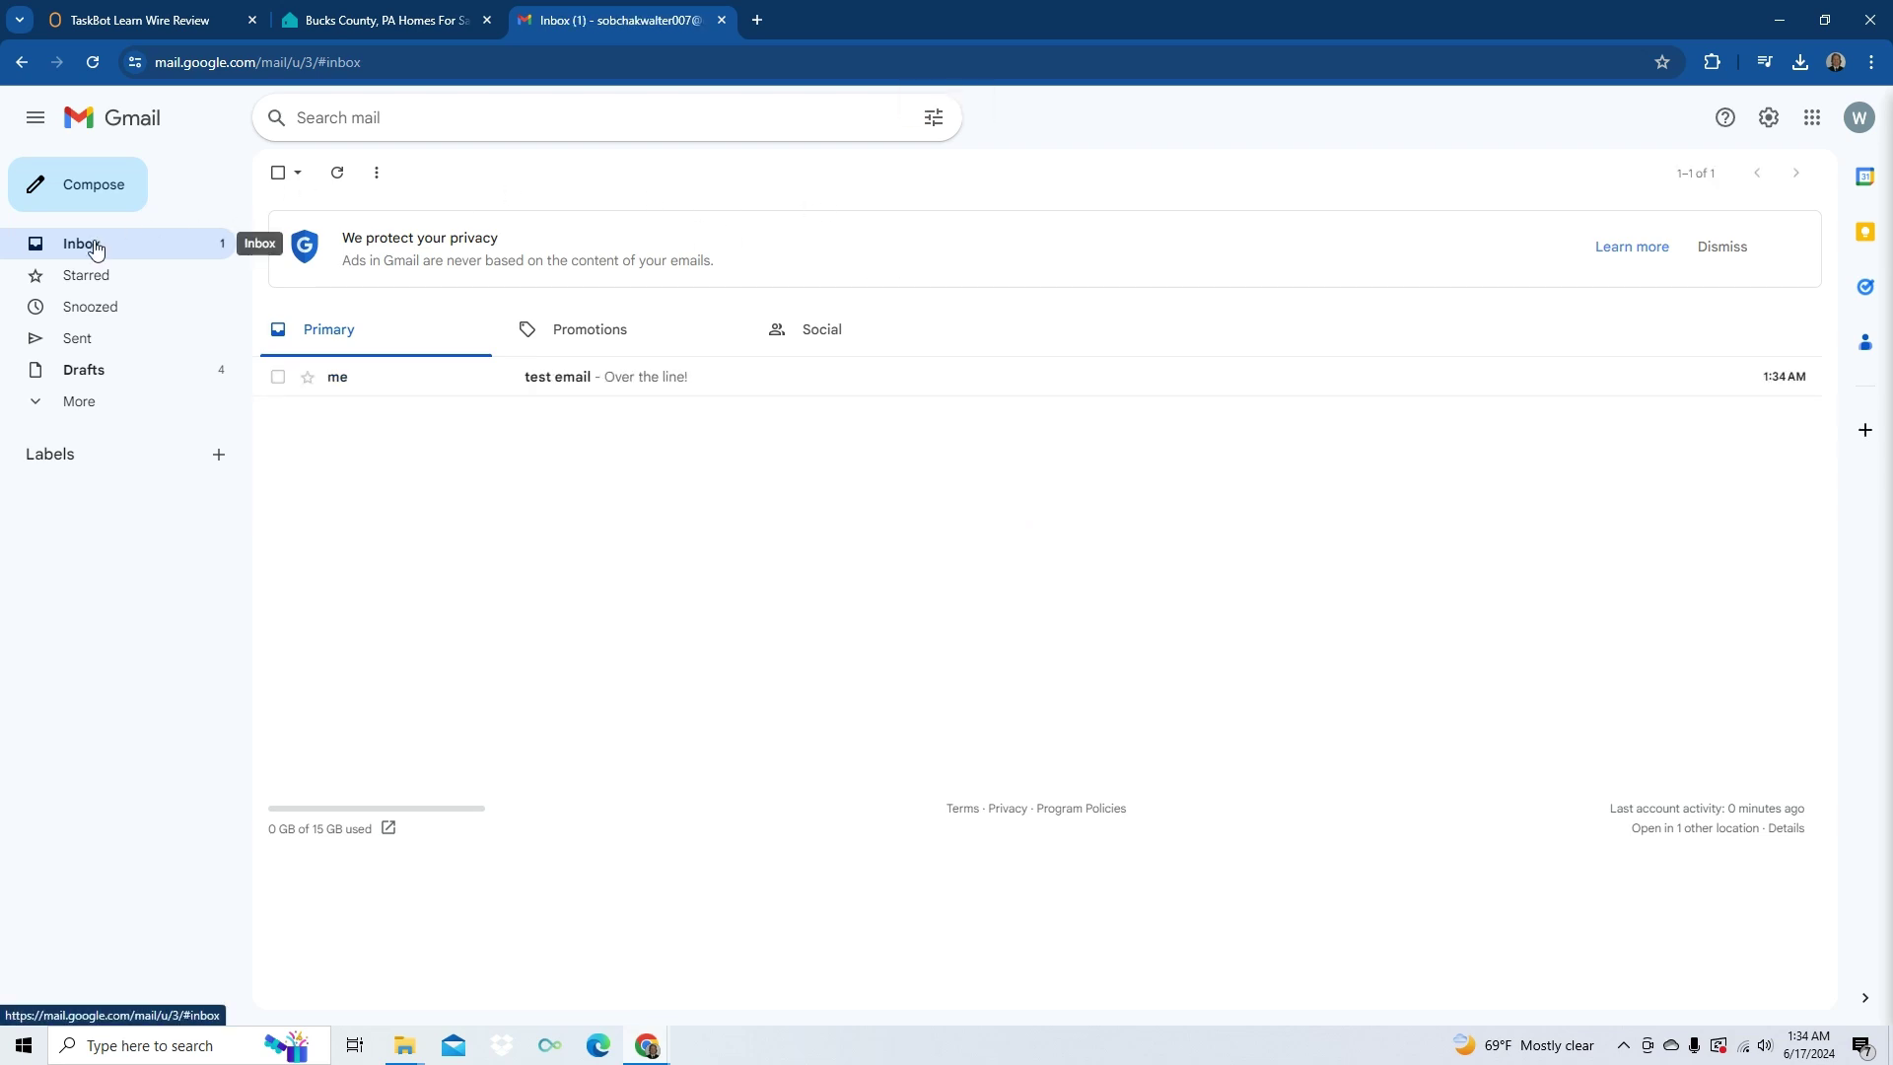
{"action": "left_click", "coordinate": [953, 384]}
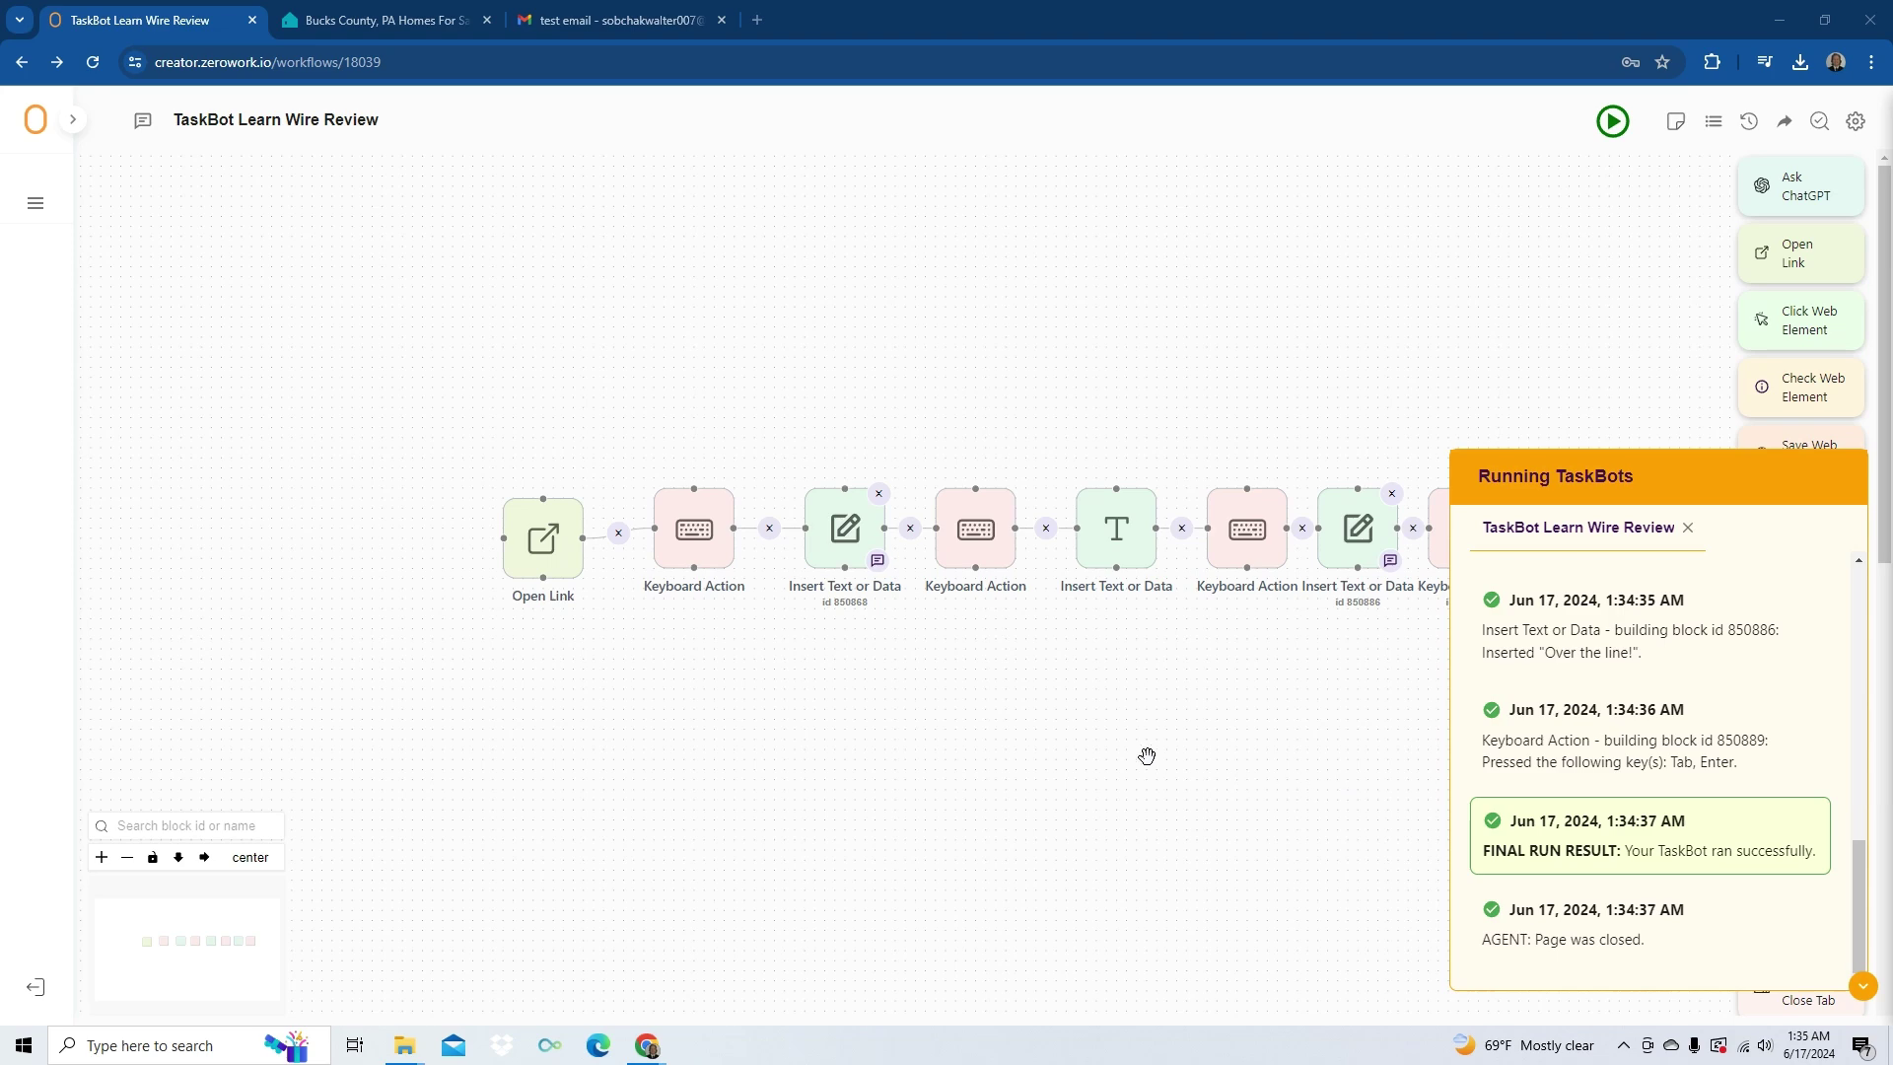
- Collapse the TaskBots log and compare the $49 U-xer deal with ZeroWork's $79 deal
{"action": "left_click", "coordinate": [1862, 985]}
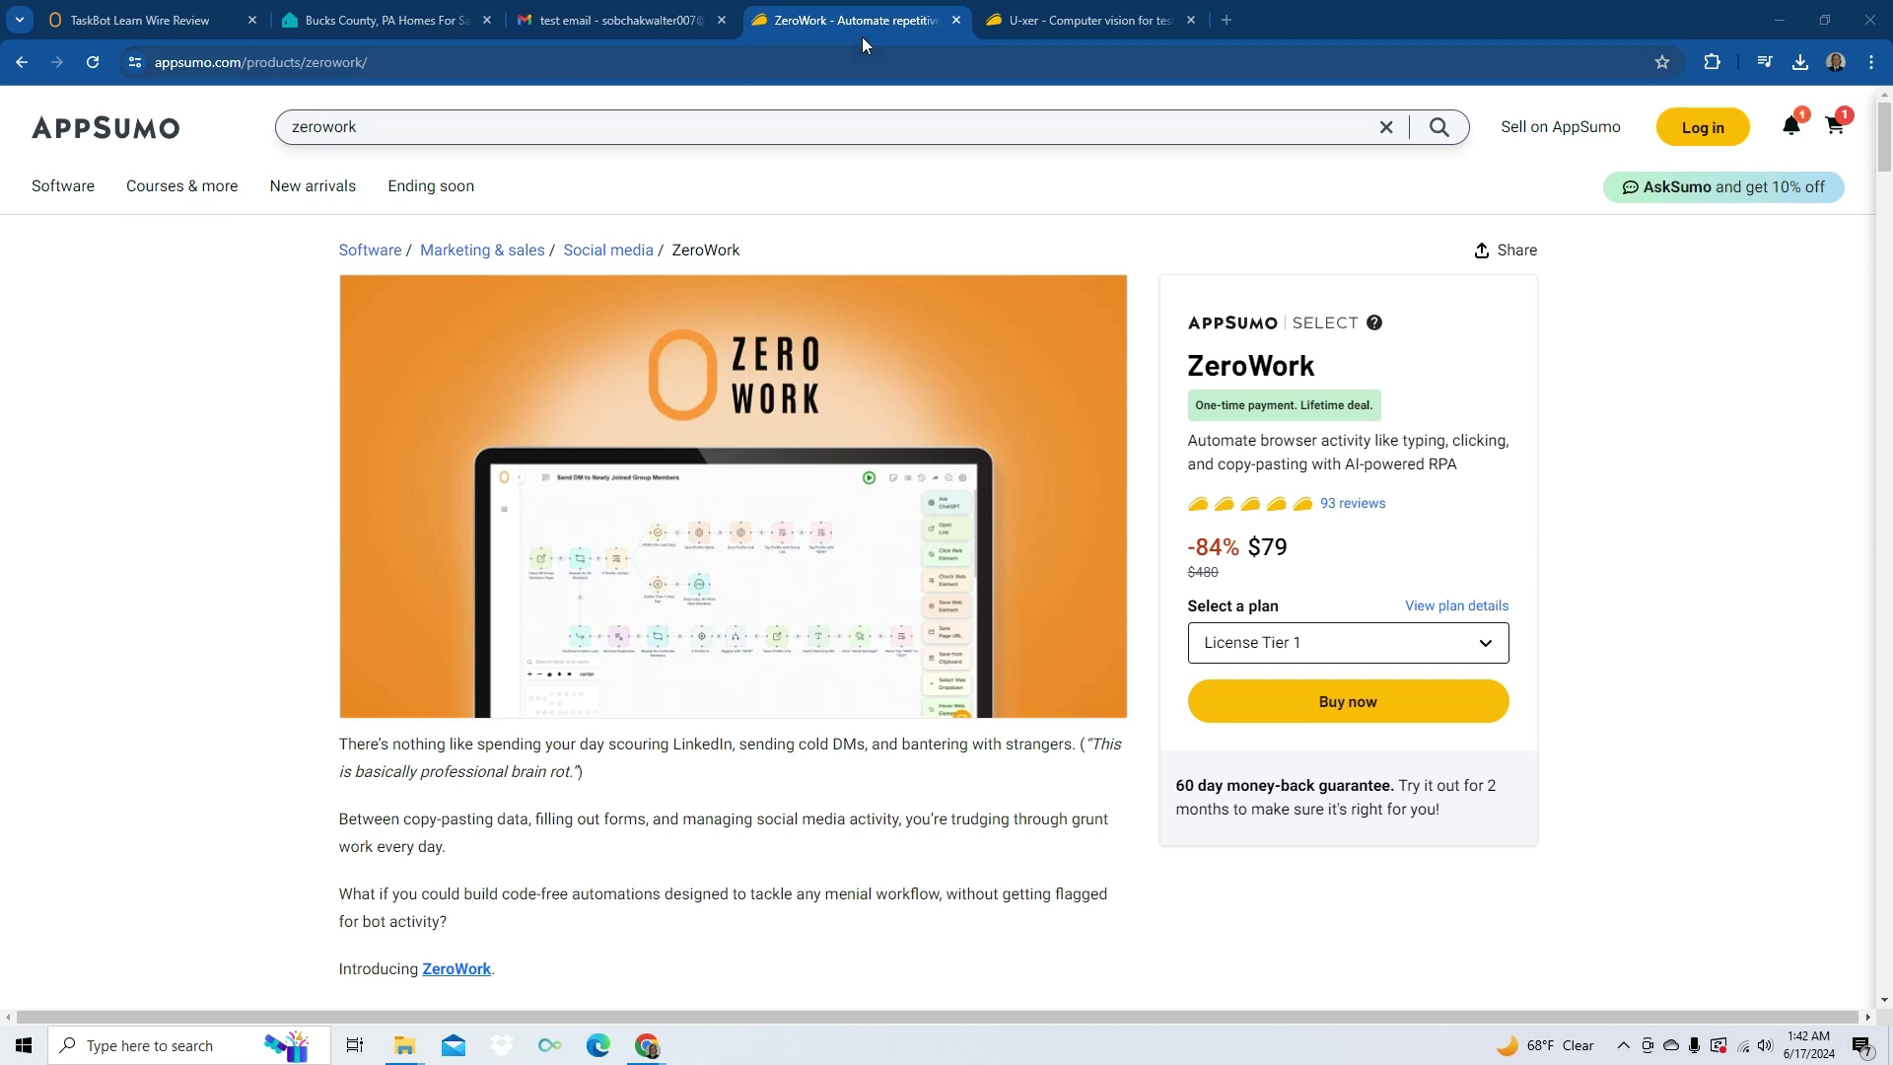
{"action": "left_click", "coordinate": [1089, 18]}
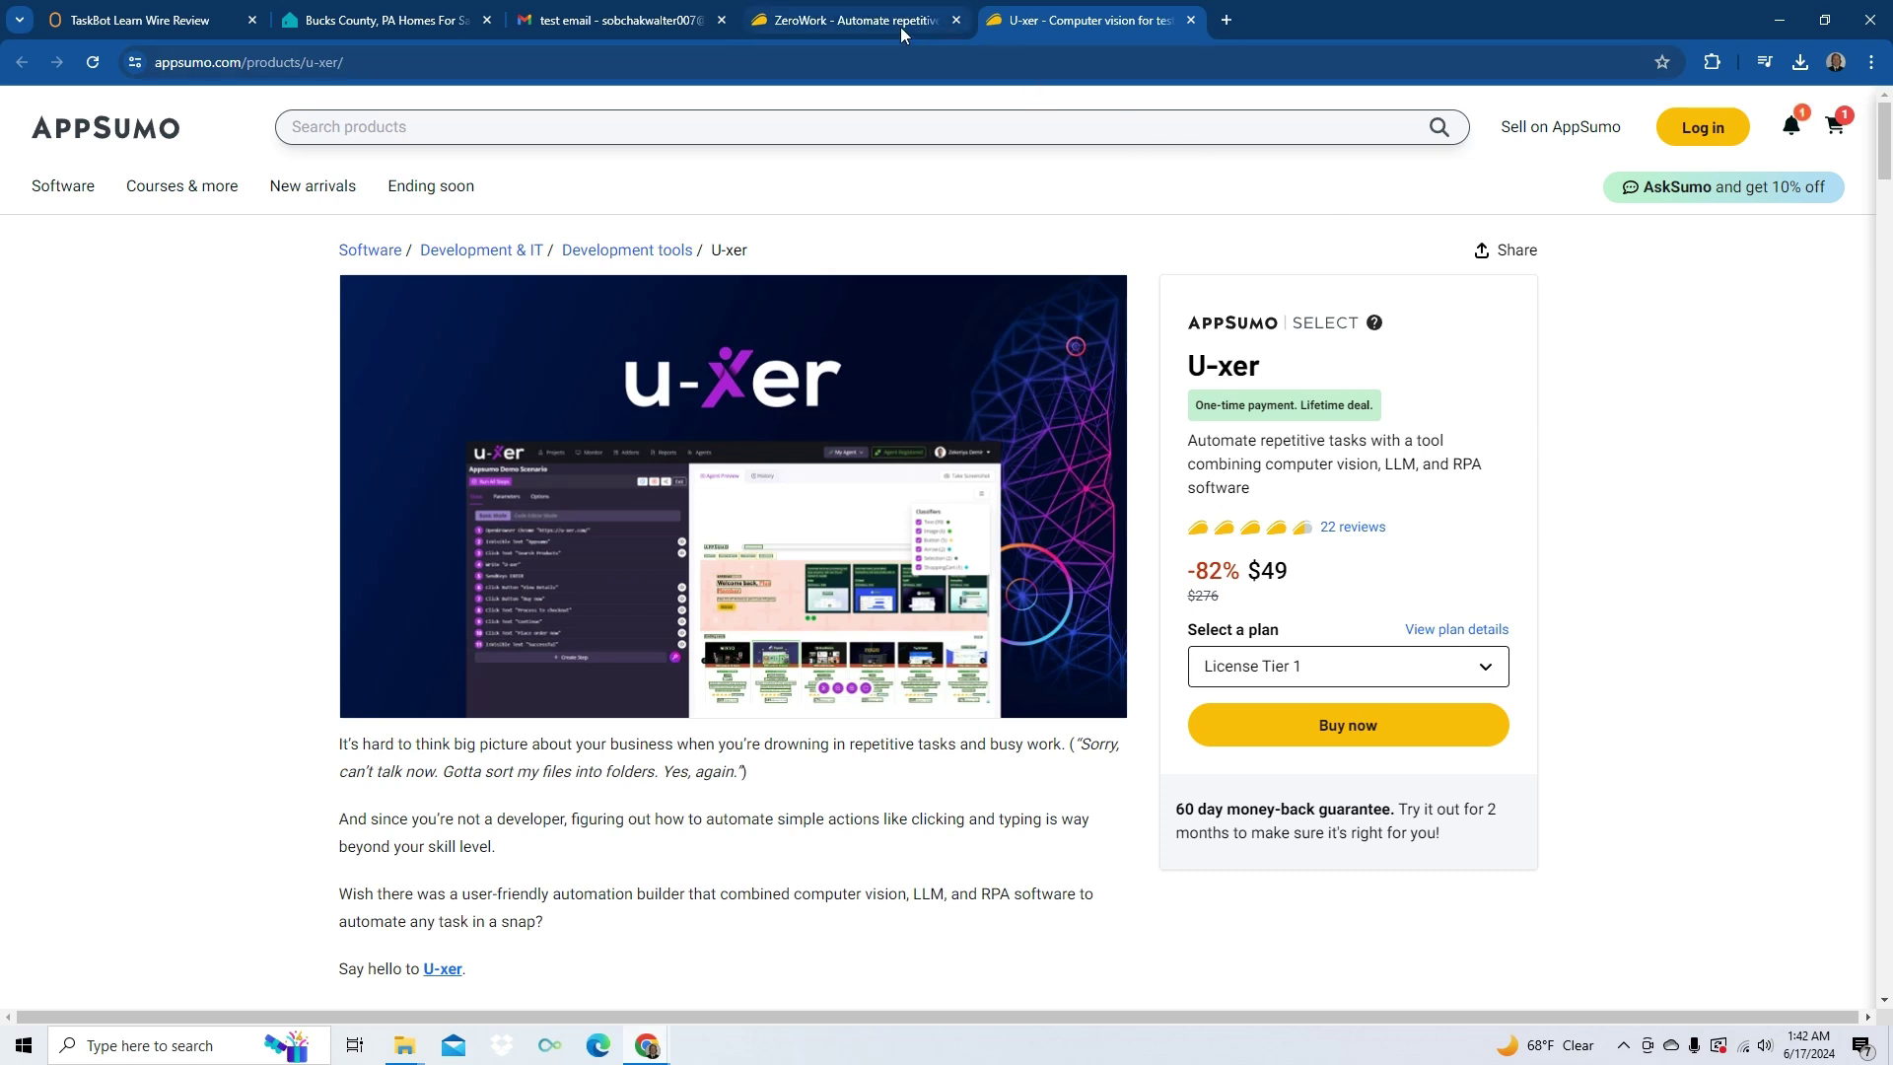
{"action": "mouse_move", "coordinate": [901, 32]}
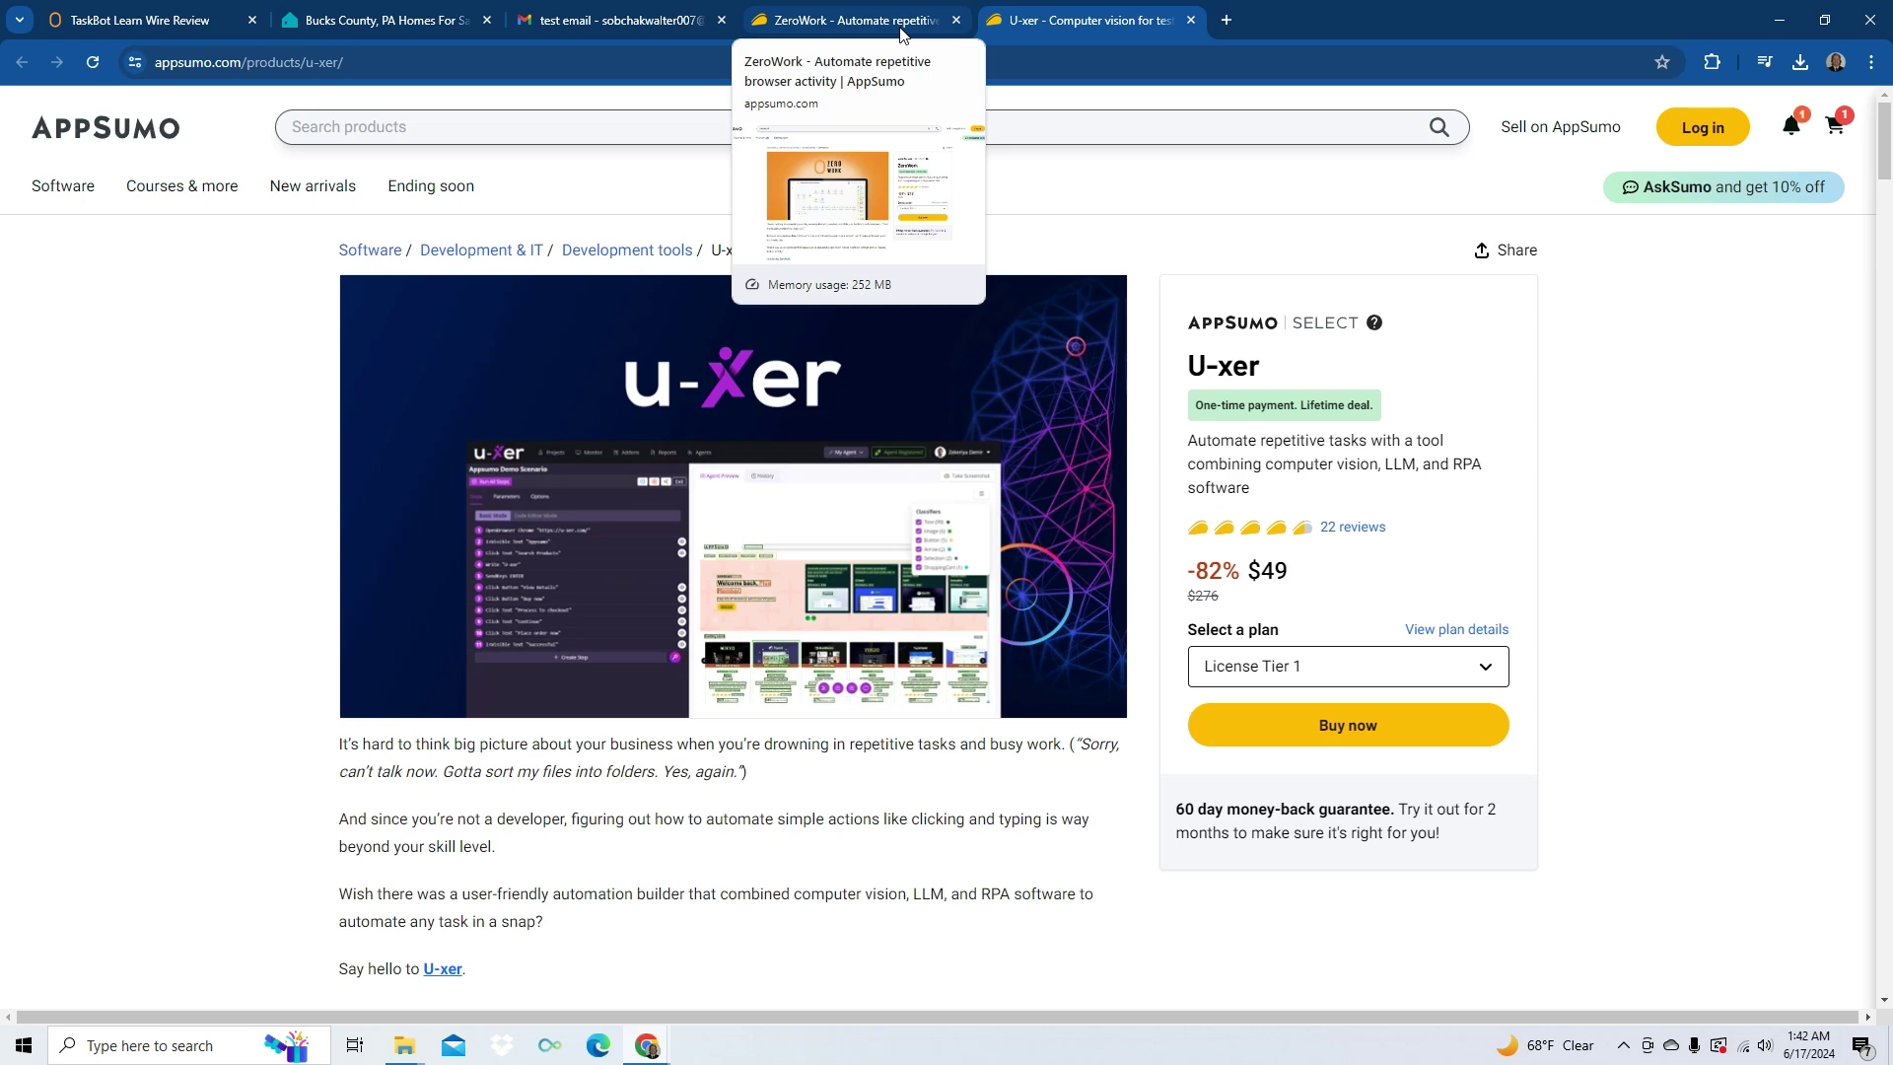
{"action": "left_click", "coordinate": [901, 31]}
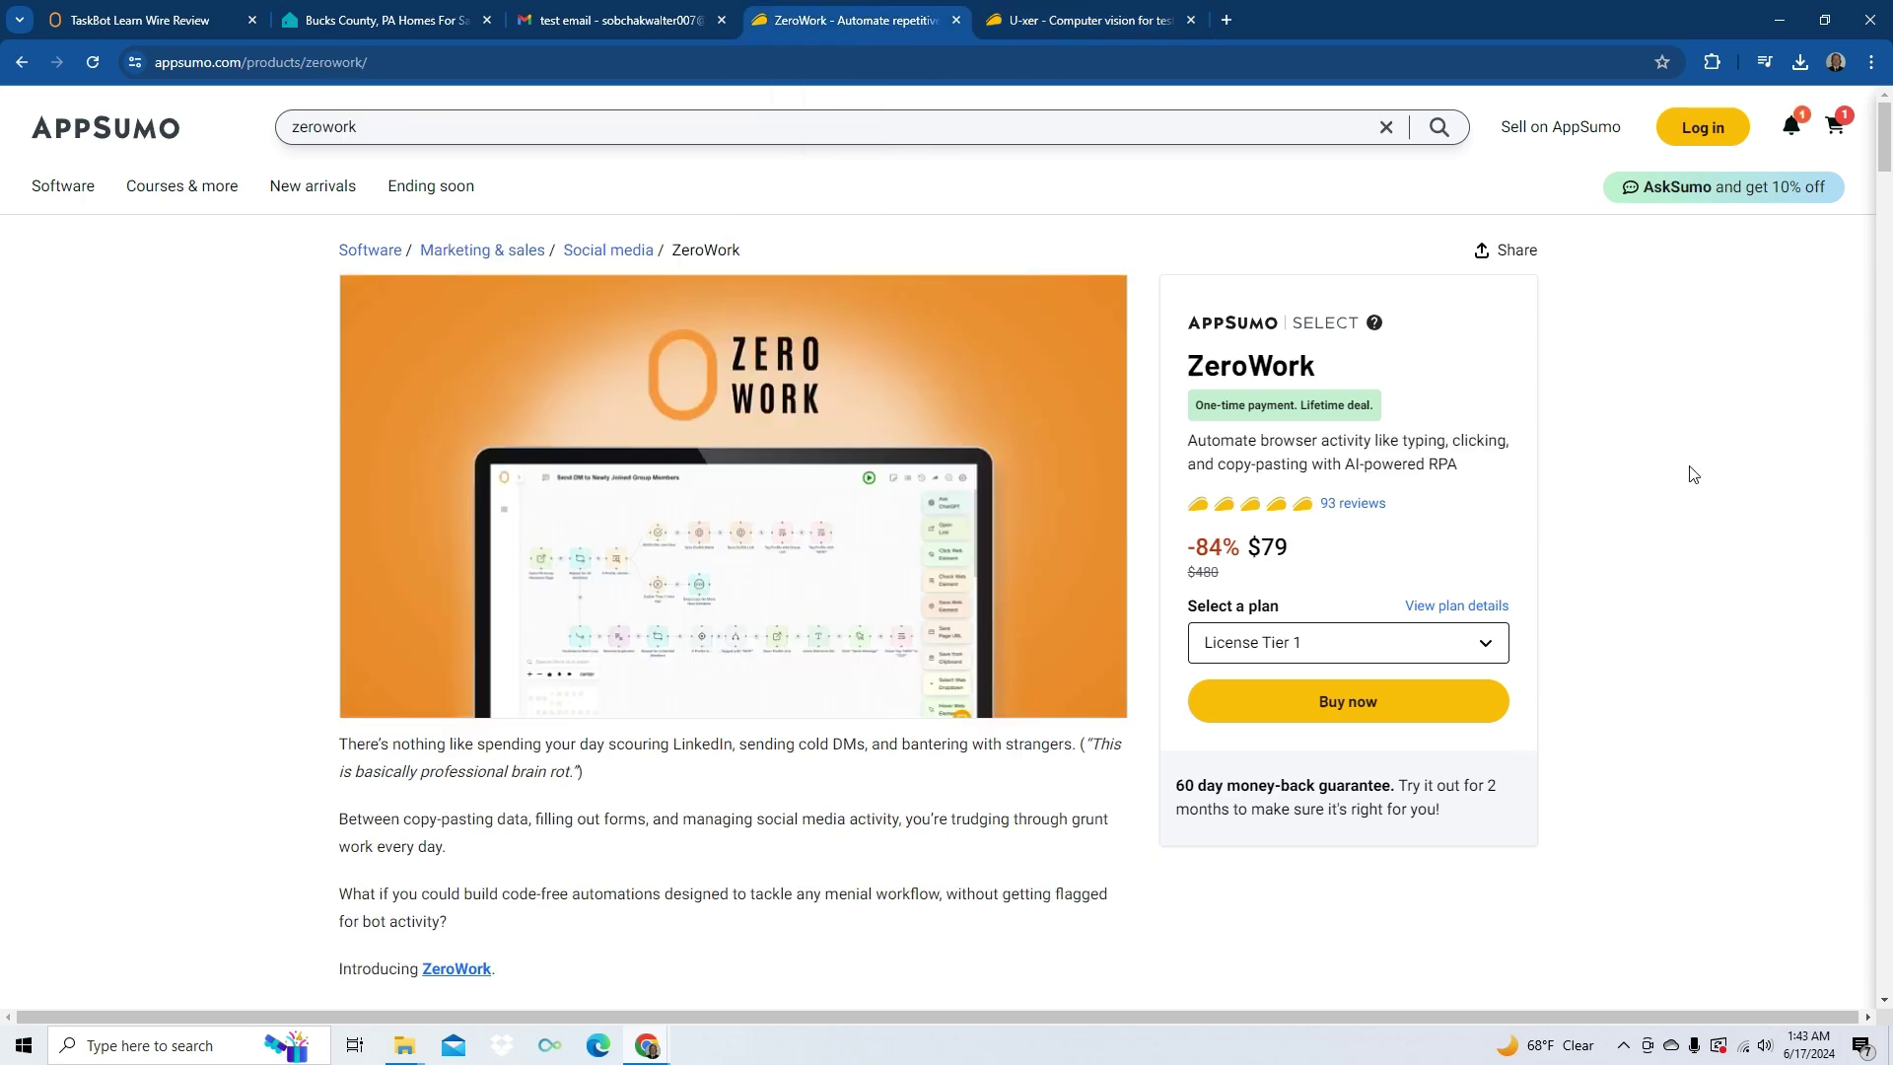